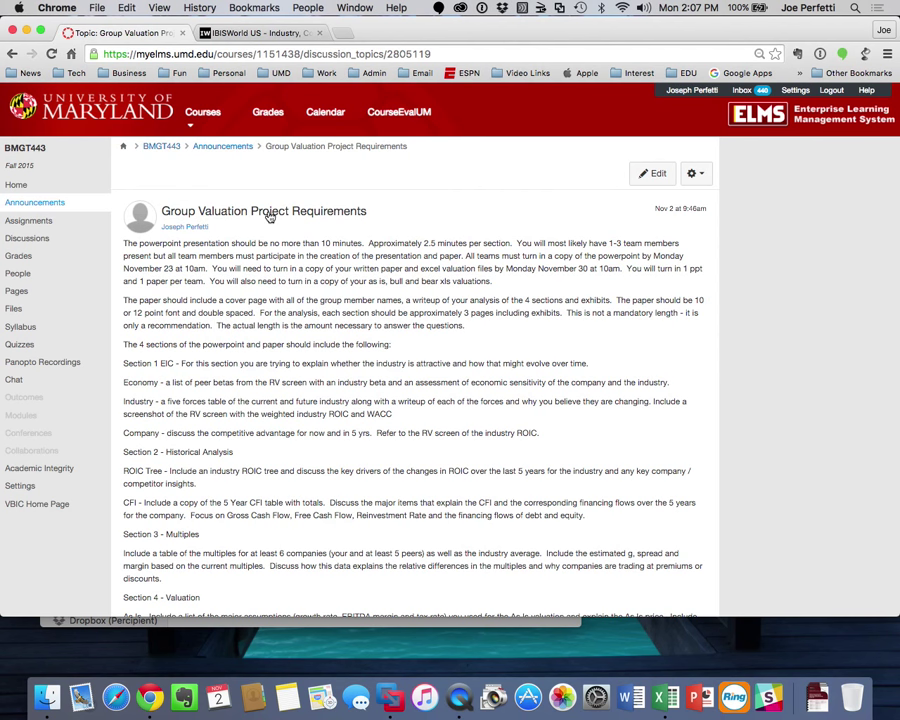
- Switch to Excel, open the recent workbook valuation_model_mcd-asis-401 and show its ROIC Drivers and CFI sheets
{"action": "scroll", "coordinate": [269, 216], "scroll_direction": "down", "scroll_amount": 5}
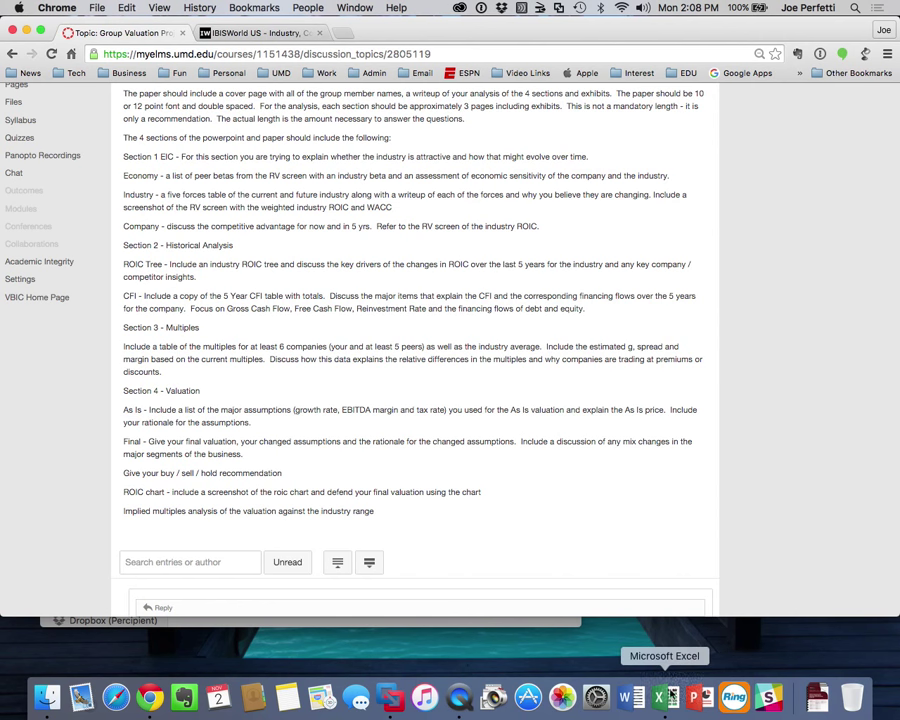
{"action": "left_click", "coordinate": [663, 697]}
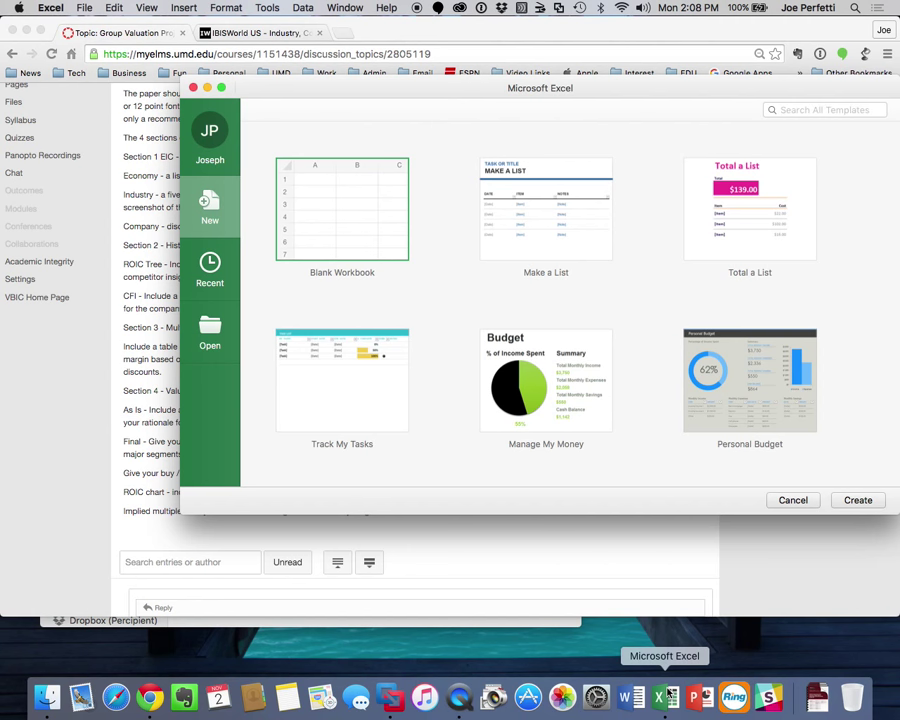
{"action": "left_click", "coordinate": [84, 7]}
{"action": "mouse_move", "coordinate": [136, 69]}
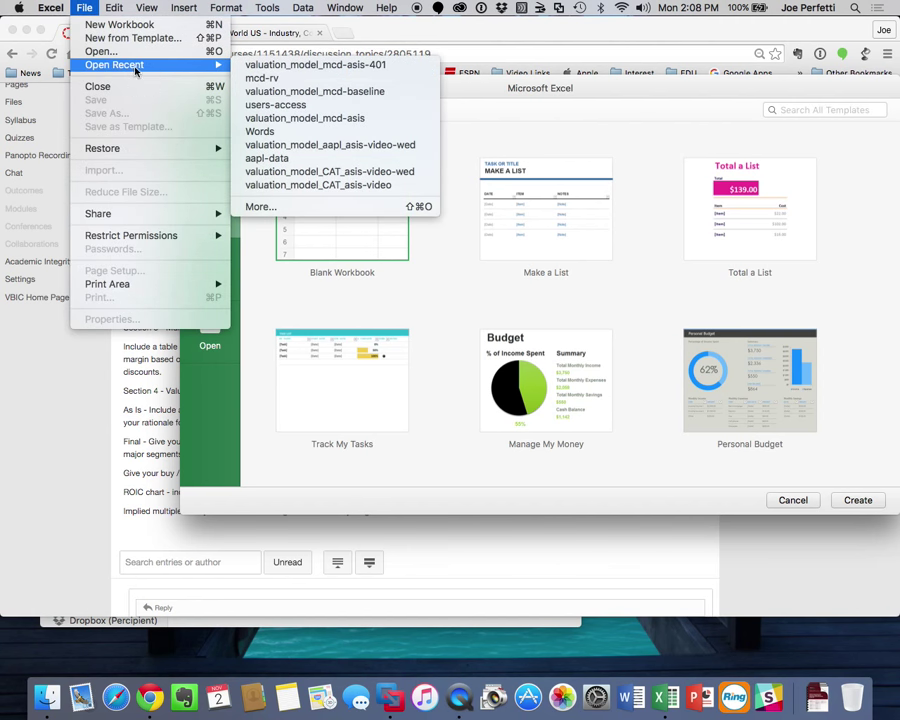
{"action": "left_click", "coordinate": [331, 65]}
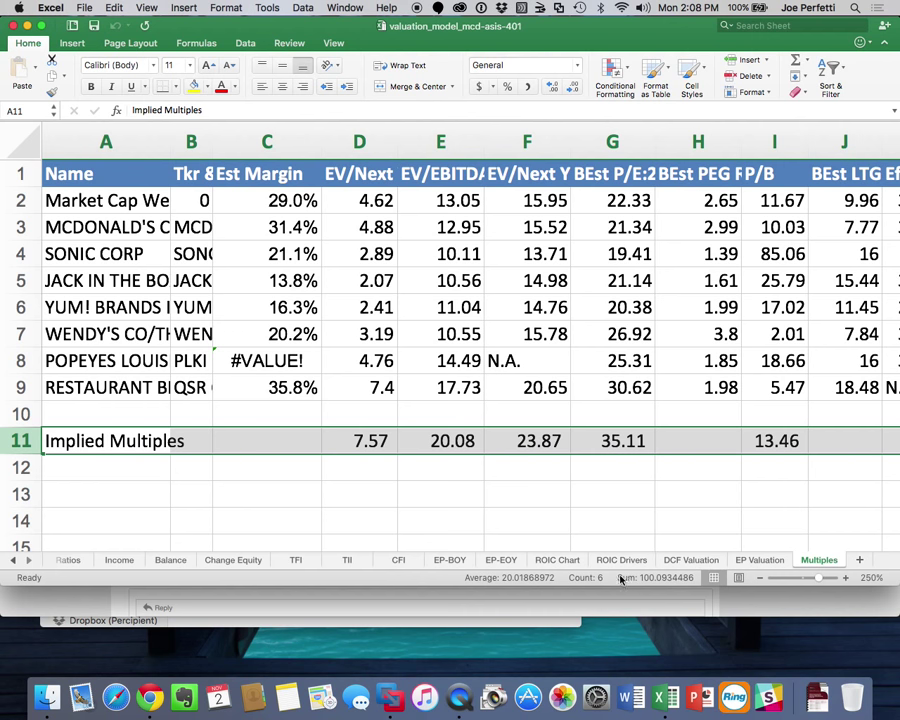
{"action": "left_click", "coordinate": [622, 560]}
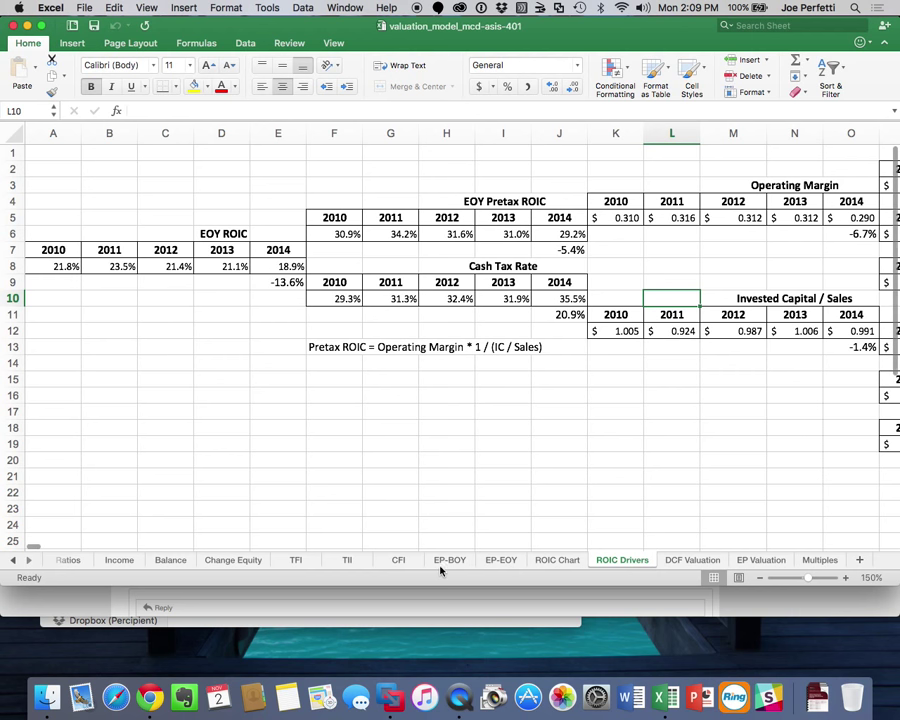
{"action": "left_click", "coordinate": [396, 562]}
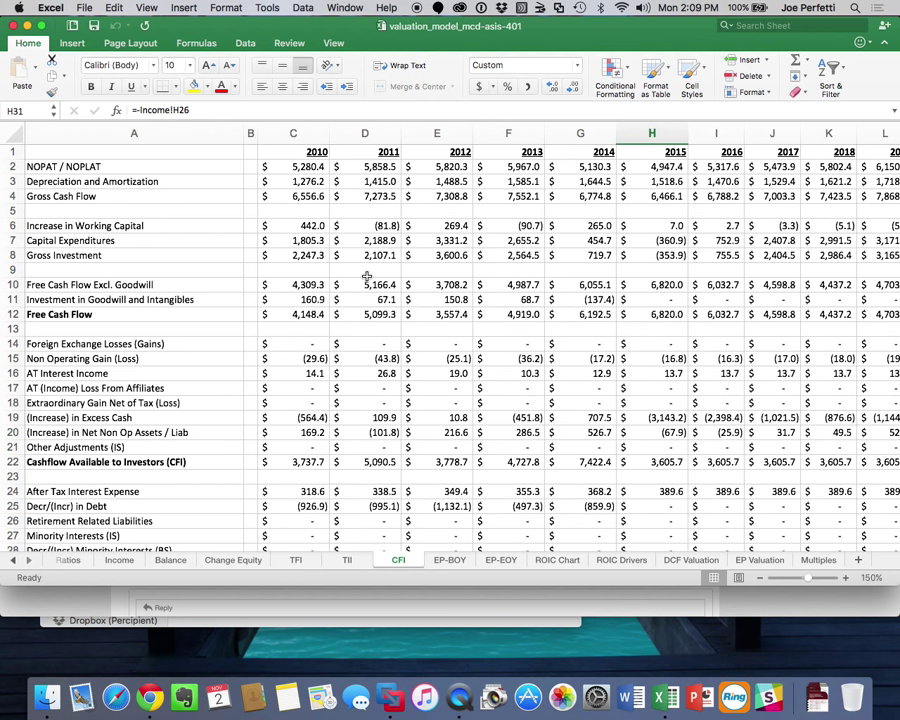
- Switch to Chrome, open the Bloomberg Achievement Test (BAT) announcement and review its dates, registration details and additional resources
{"action": "key", "text": "super+Tab"}
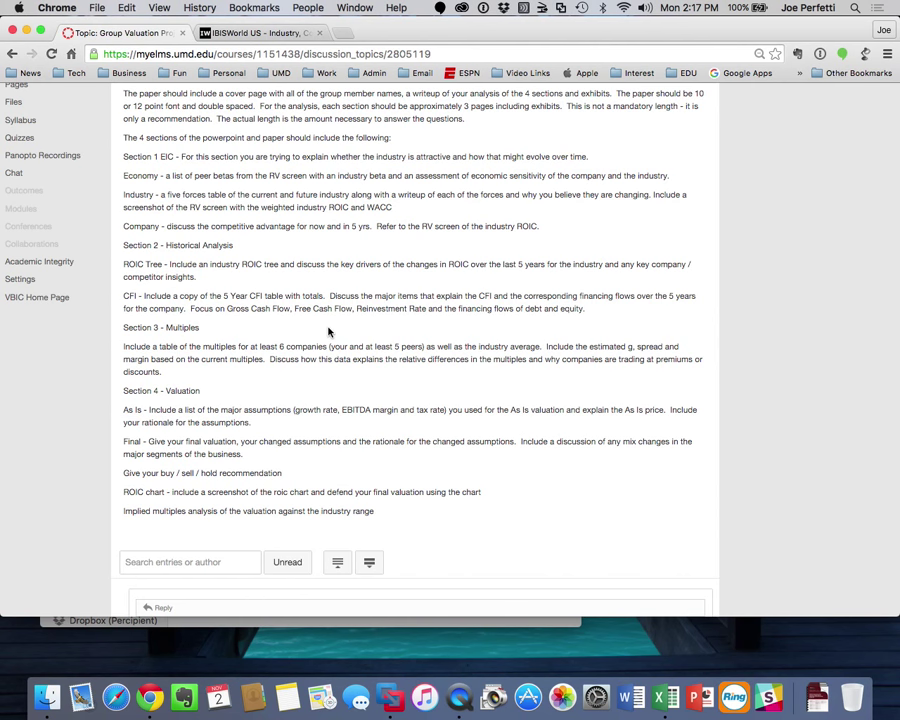
{"action": "scroll", "coordinate": [328, 332], "scroll_direction": "up", "scroll_amount": 5}
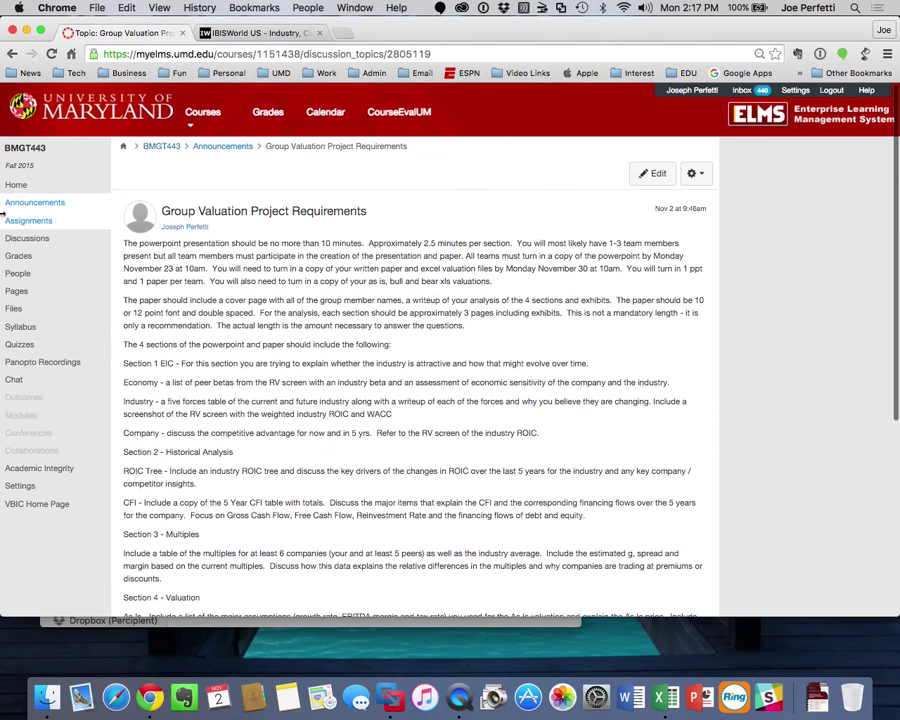
{"action": "left_click", "coordinate": [44, 204]}
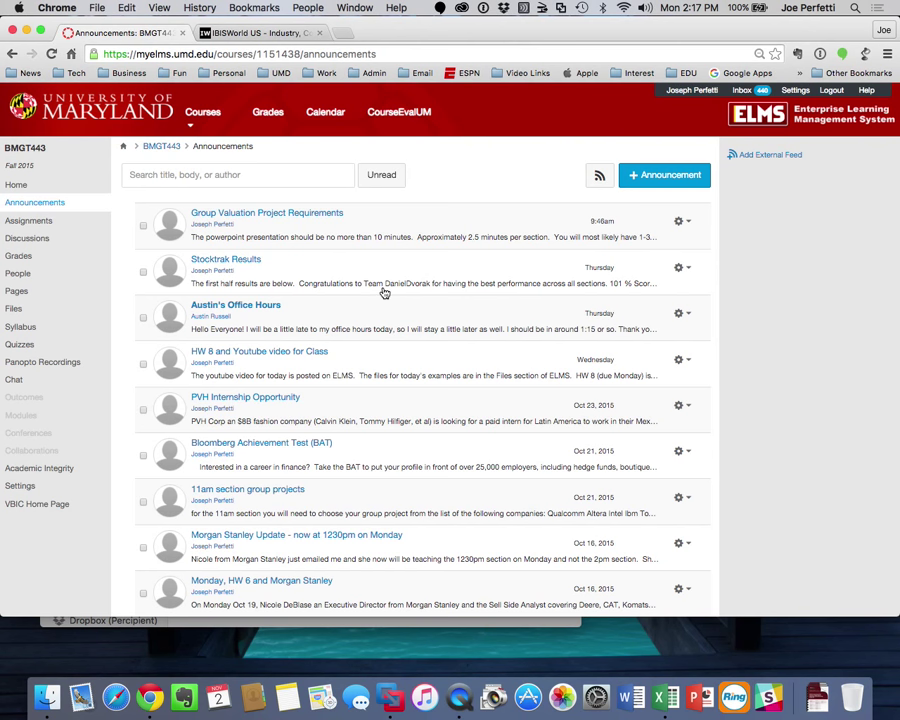
{"action": "left_click", "coordinate": [323, 446]}
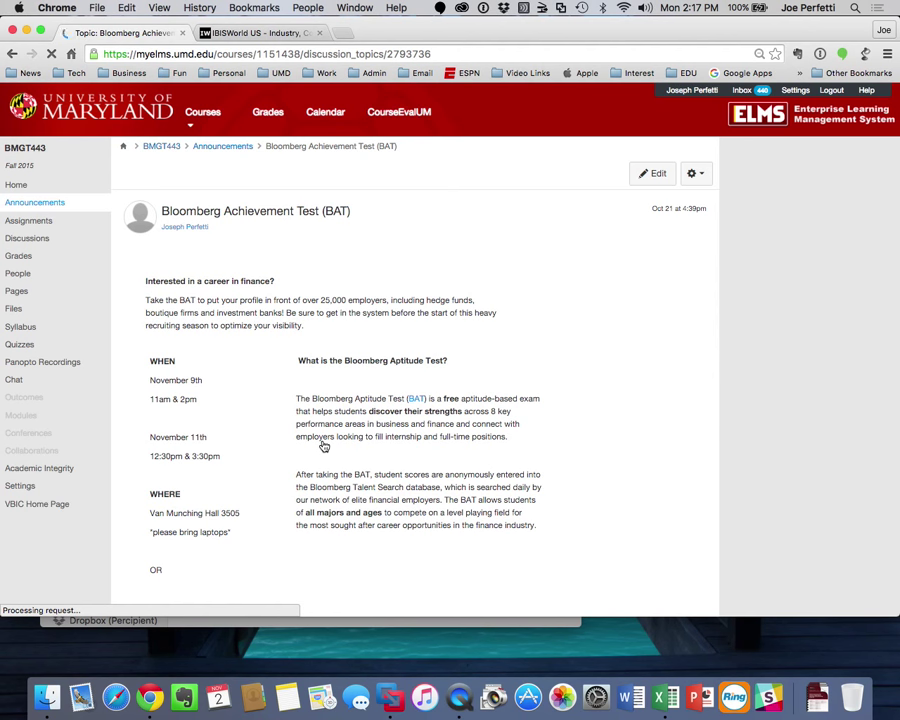
{"action": "scroll", "coordinate": [323, 446], "scroll_direction": "down", "scroll_amount": 5}
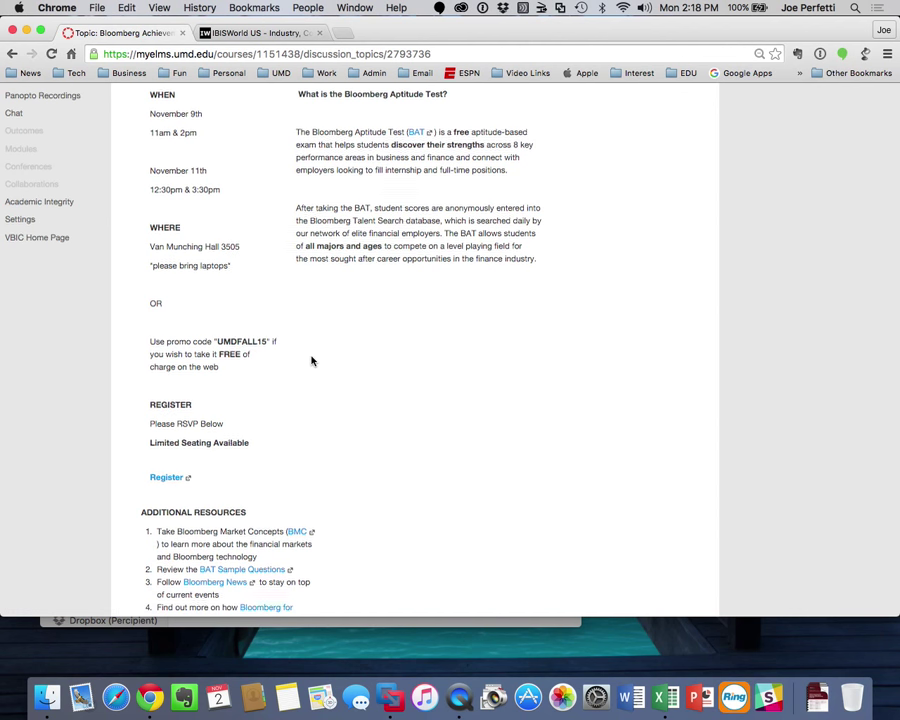
{"action": "scroll", "coordinate": [311, 358], "scroll_direction": "down", "scroll_amount": 5}
{"action": "scroll", "coordinate": [311, 360], "scroll_direction": "down", "scroll_amount": 2}
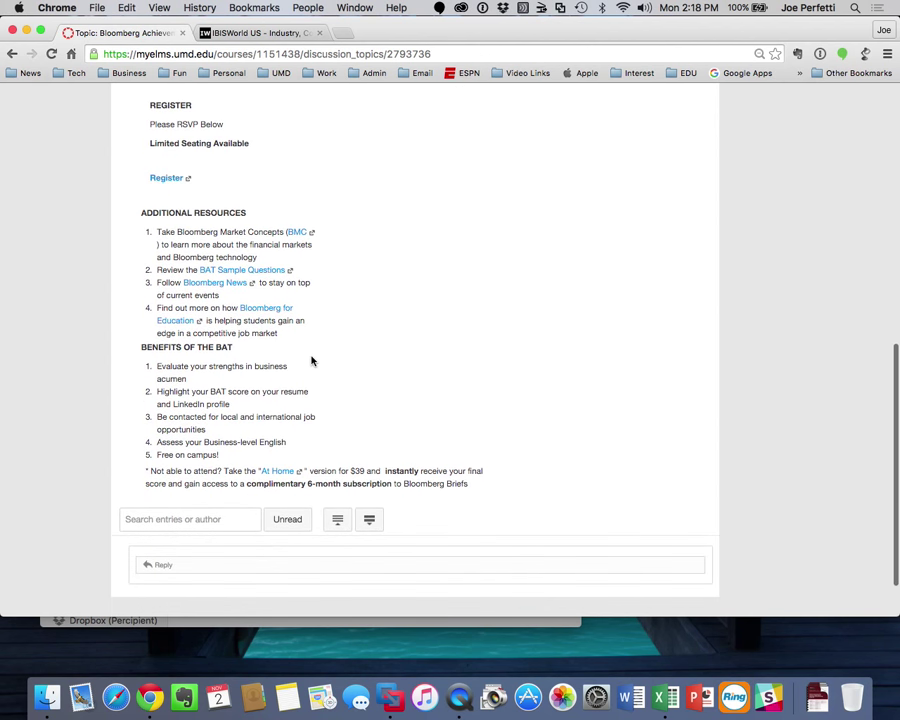
{"action": "scroll", "coordinate": [311, 360], "scroll_direction": "up", "scroll_amount": 4}
{"action": "scroll", "coordinate": [311, 360], "scroll_direction": "up", "scroll_amount": 1}
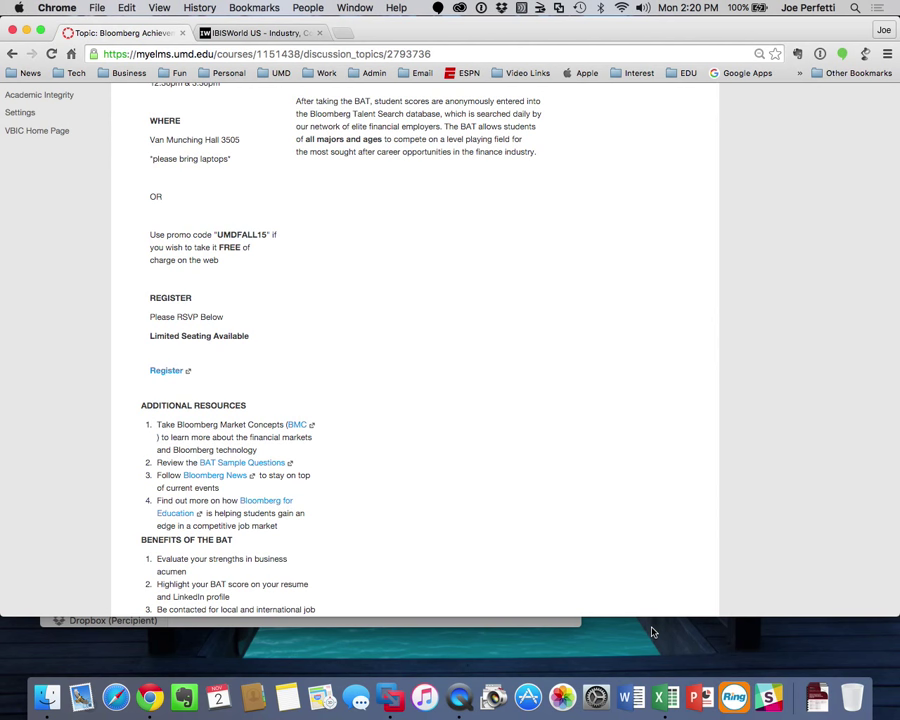
- Switch to the Bloomberg terminal in the Windows 10 virtual machine and load the MCD equity's analysis menu
{"action": "left_click", "coordinate": [392, 697]}
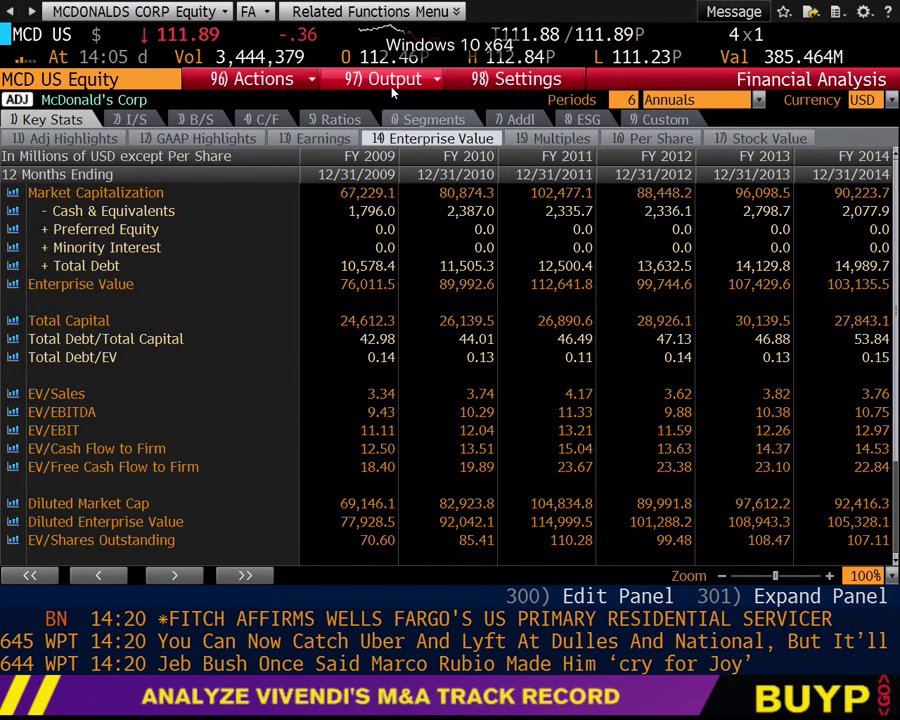
{"action": "type", "text": "M"}
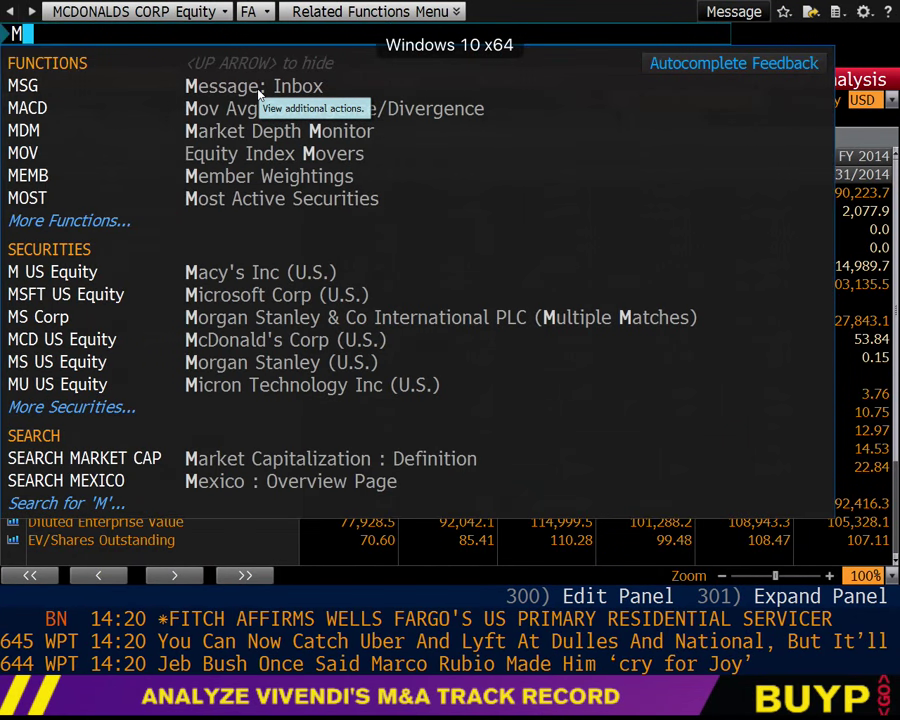
{"action": "type", "text": "CD"}
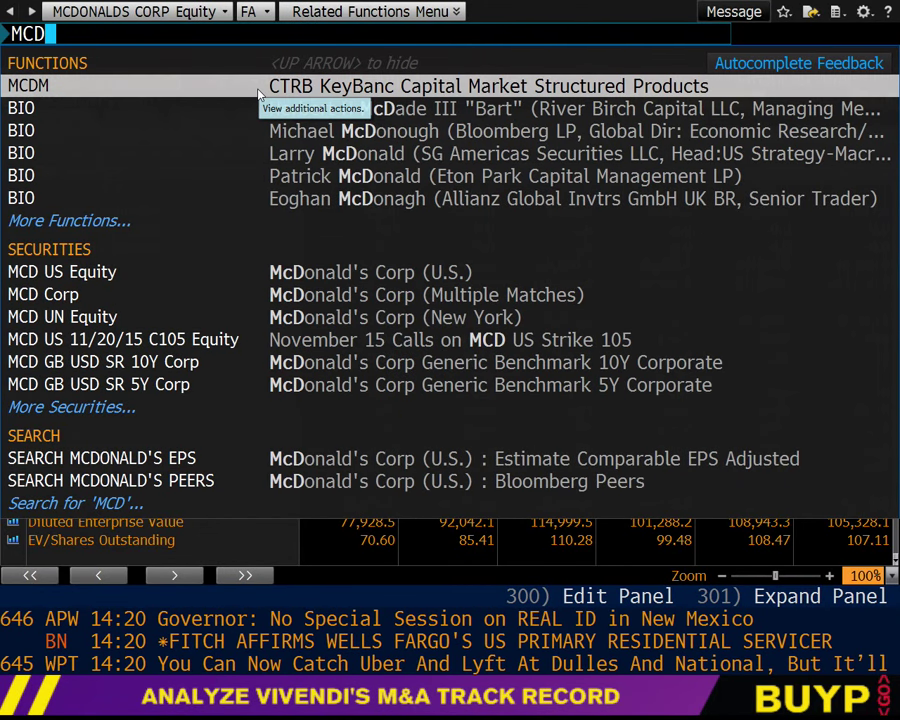
{"action": "key", "text": "Down"}
{"action": "key", "text": "Down"}
{"action": "key", "text": "Down"}
{"action": "key", "text": "Down"}
{"action": "key", "text": "Down"}
{"action": "key", "text": "Down"}
{"action": "key", "text": "Return"}
{"action": "key", "text": "Escape"}
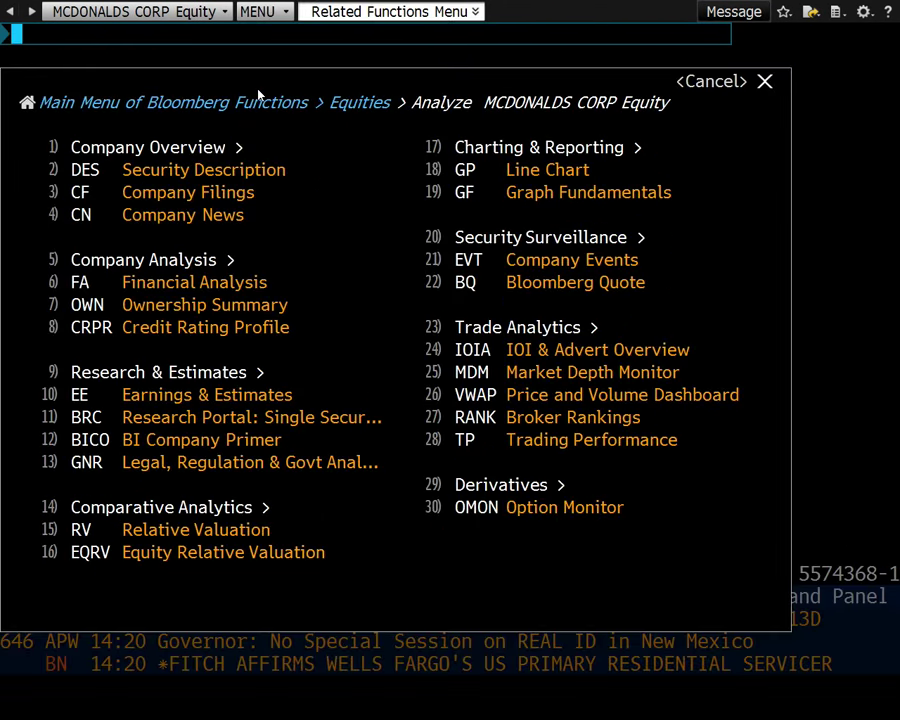
- Run Relative Valuation (RV) for McDonald's and show the peers in the first custom 443 multiples template
{"action": "type", "text": "FV"}
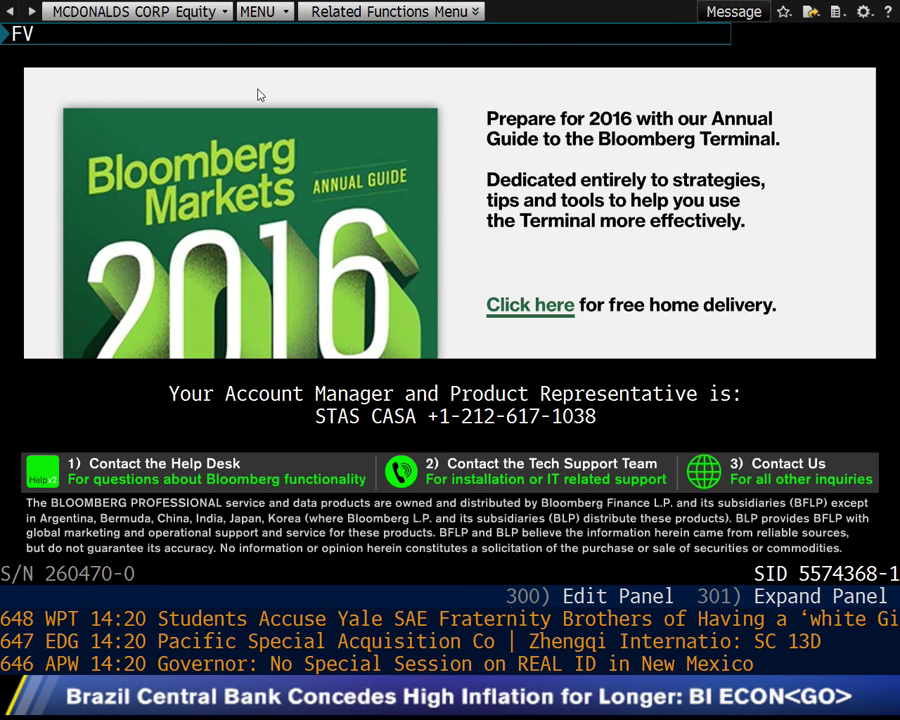
{"action": "key", "text": "Return"}
{"action": "type", "text": "RV"}
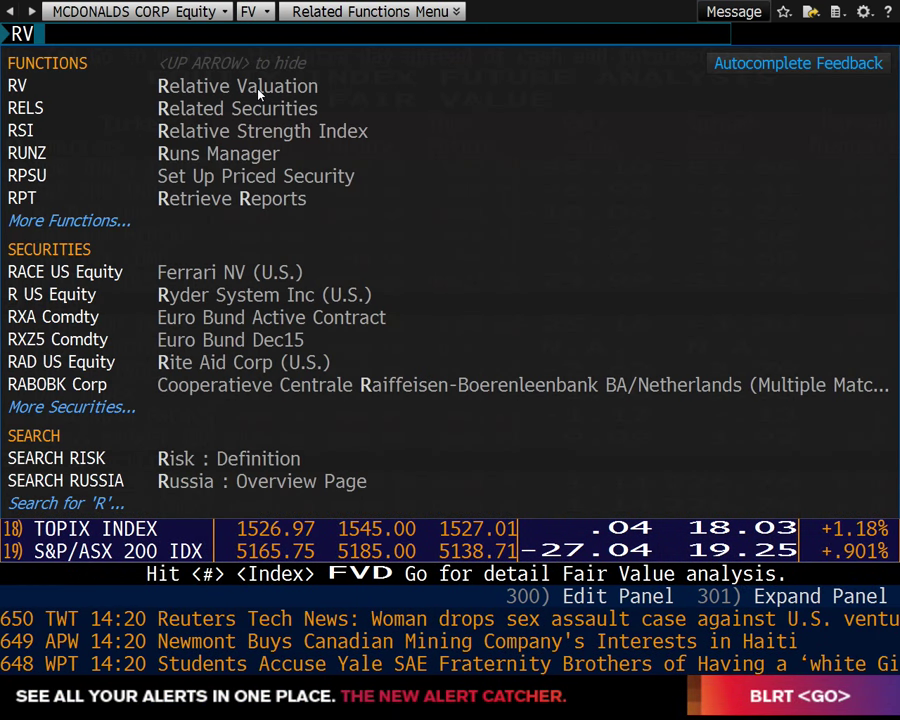
{"action": "key", "text": "Return"}
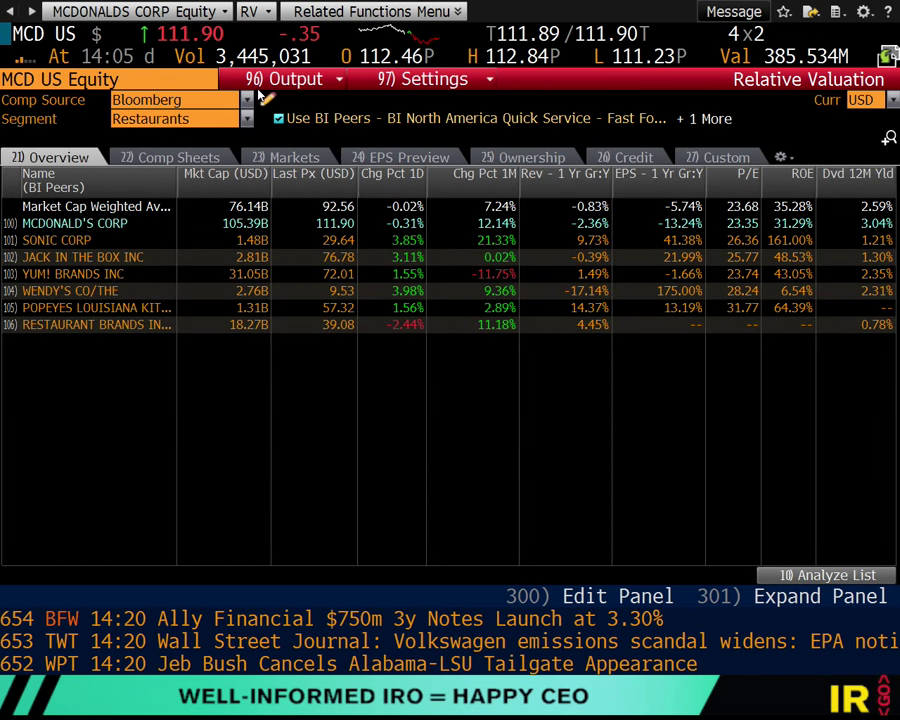
{"action": "left_click", "coordinate": [721, 159]}
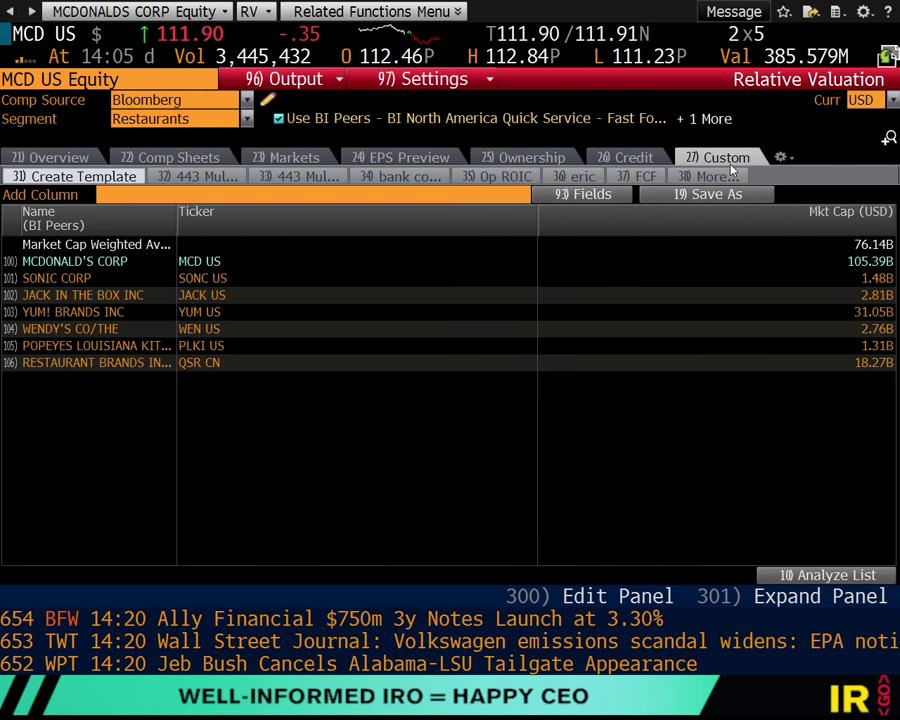
{"action": "left_click", "coordinate": [205, 177]}
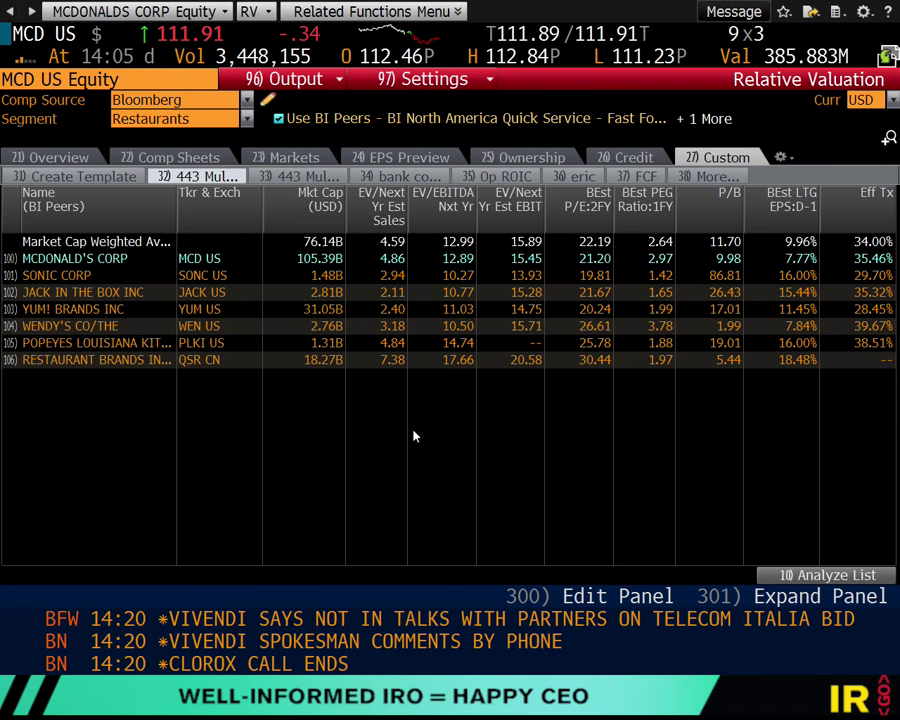
- Switch to Finder and open mcd-rv.xlsx from the MCD folder in Excel
{"action": "key", "text": "super+Tab"}
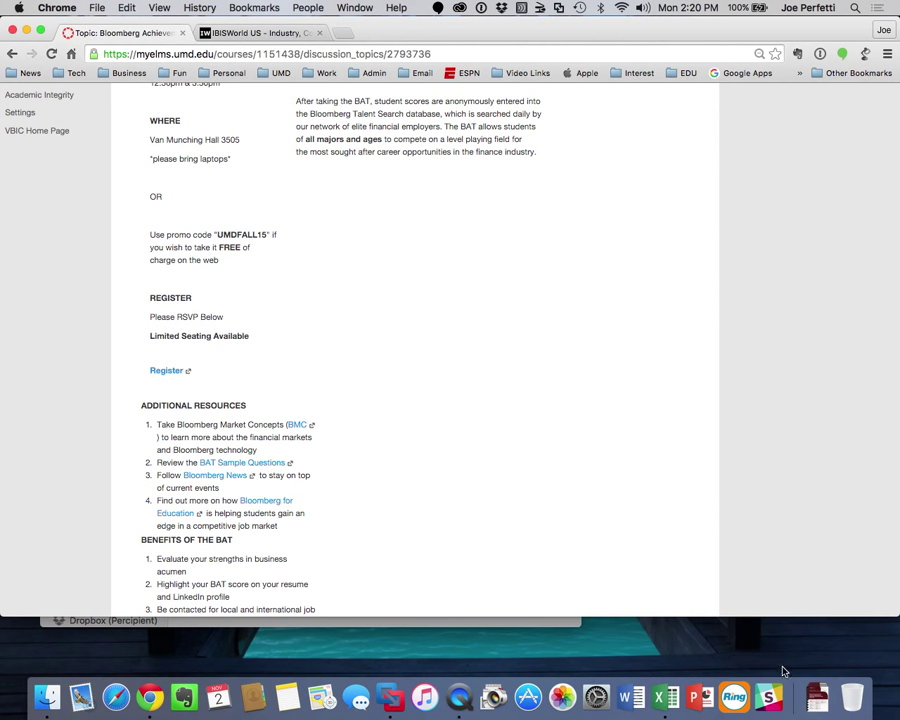
{"action": "left_click", "coordinate": [813, 705]}
{"action": "left_click", "coordinate": [813, 705]}
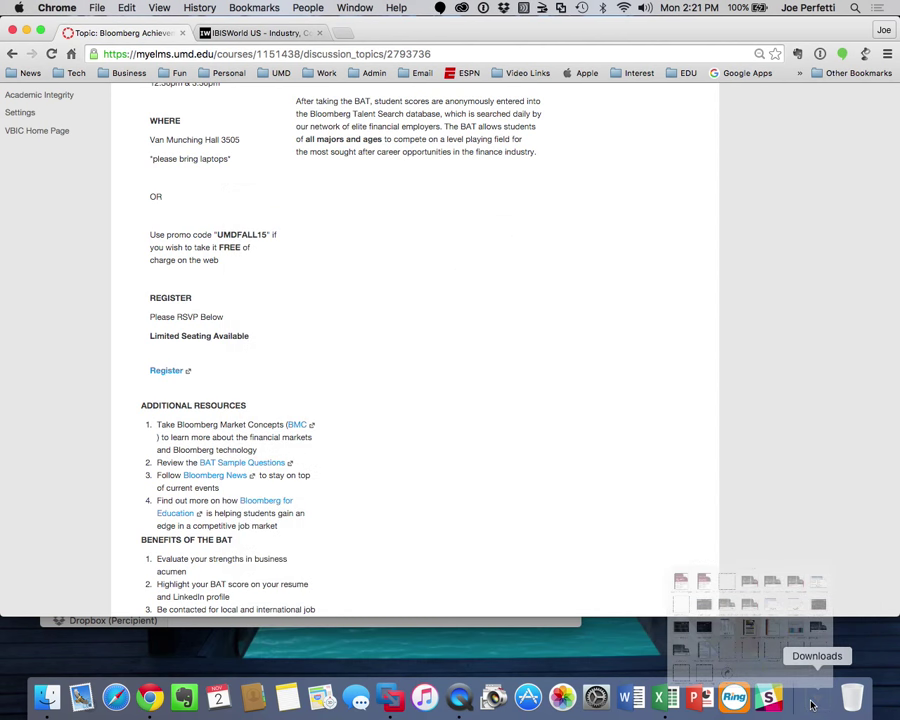
{"action": "left_click", "coordinate": [42, 708]}
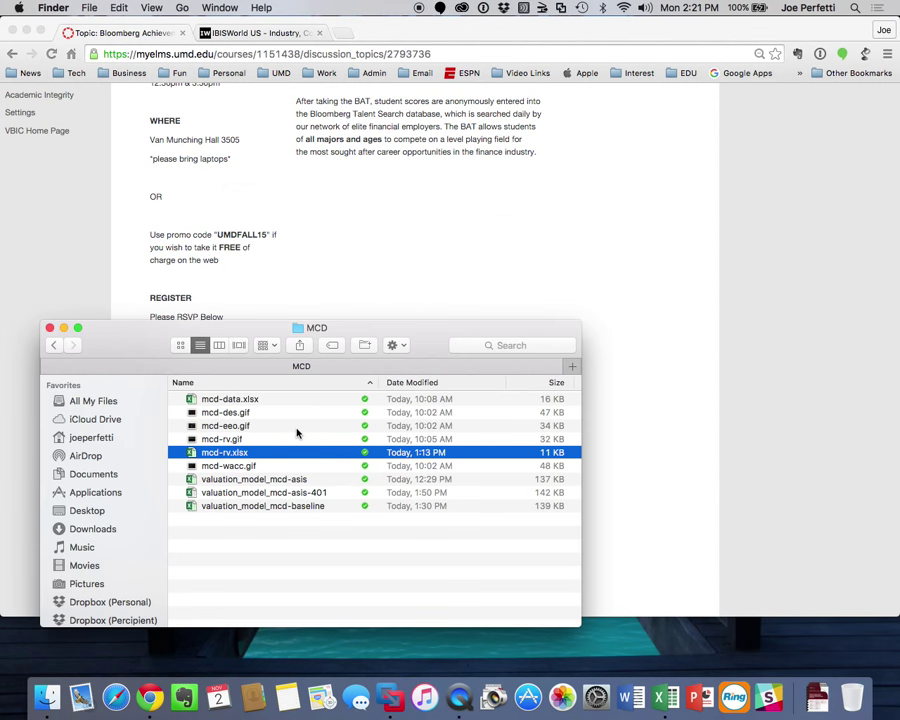
{"action": "double_click", "coordinate": [237, 456]}
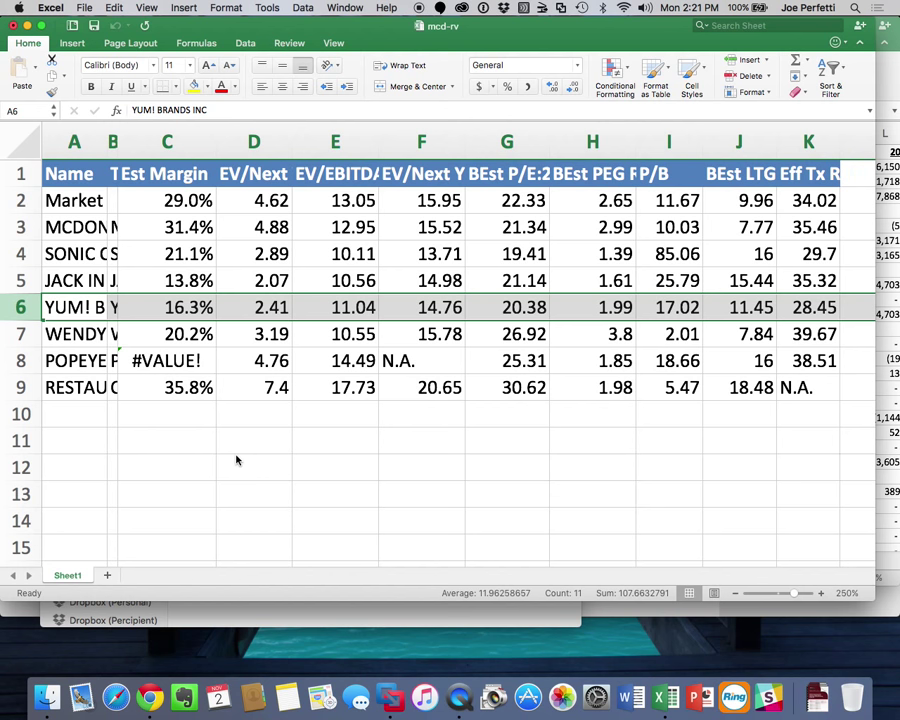
- Examine how the Est Margin formula in C2 is derived from cells D2 and F2
{"action": "left_click", "coordinate": [167, 147]}
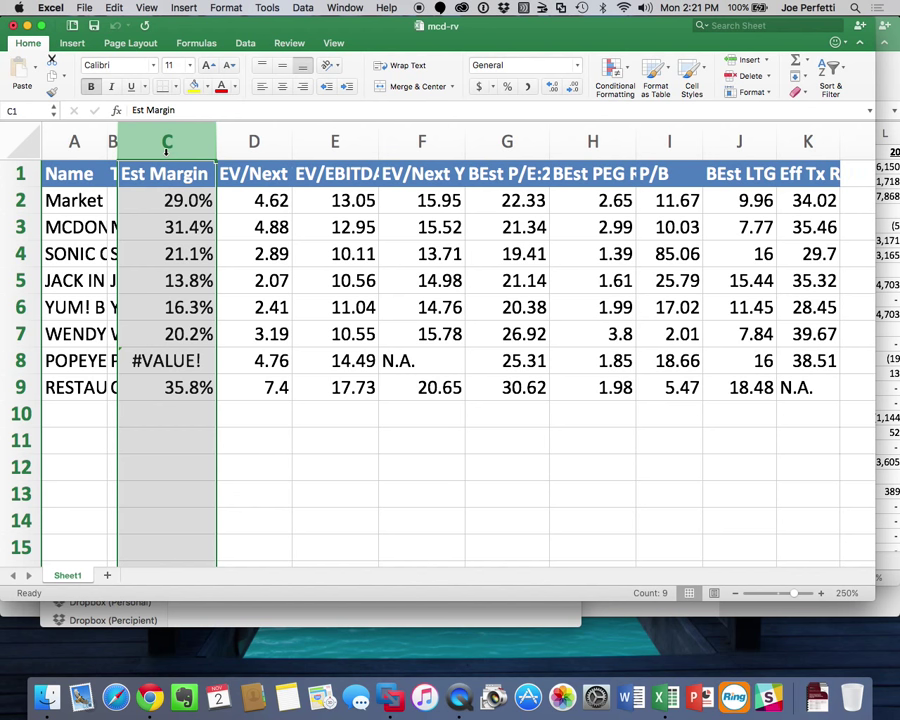
{"action": "left_click", "coordinate": [179, 202]}
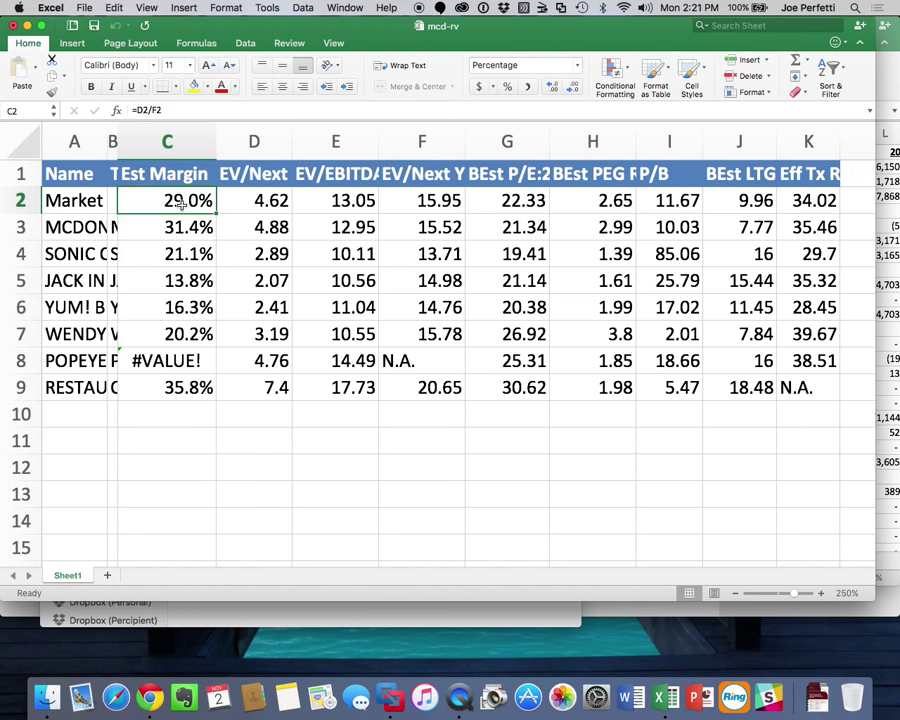
{"action": "left_click", "coordinate": [256, 202]}
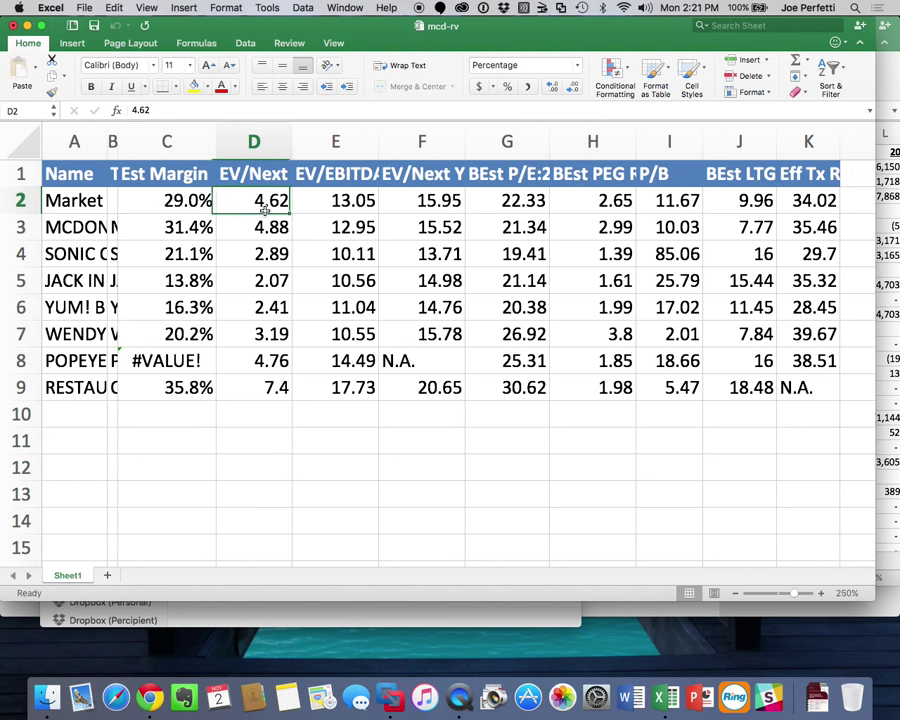
{"action": "left_click", "coordinate": [428, 198]}
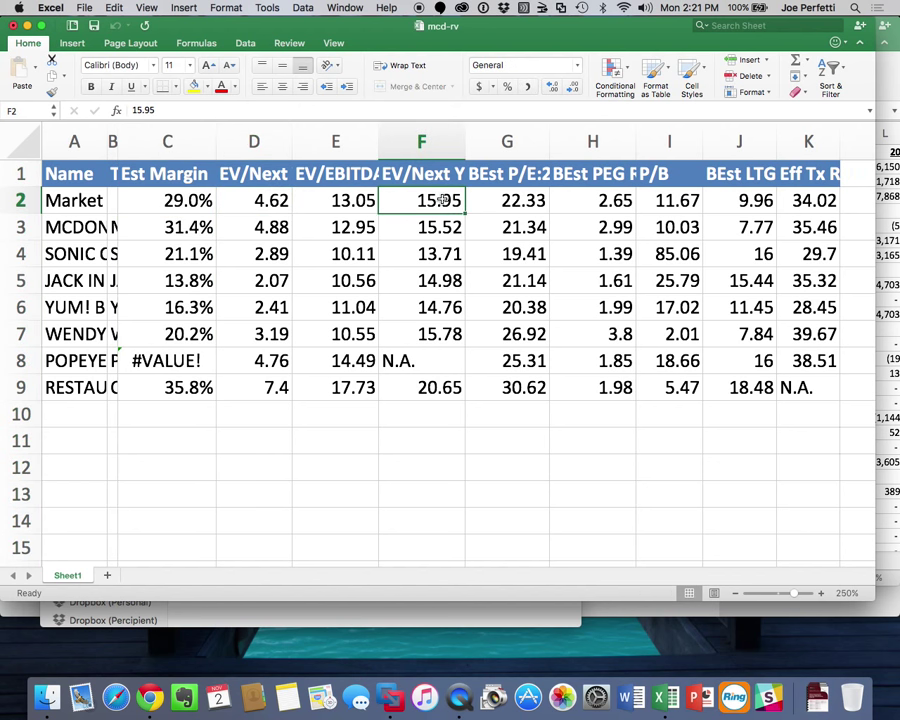
{"action": "left_click", "coordinate": [176, 199]}
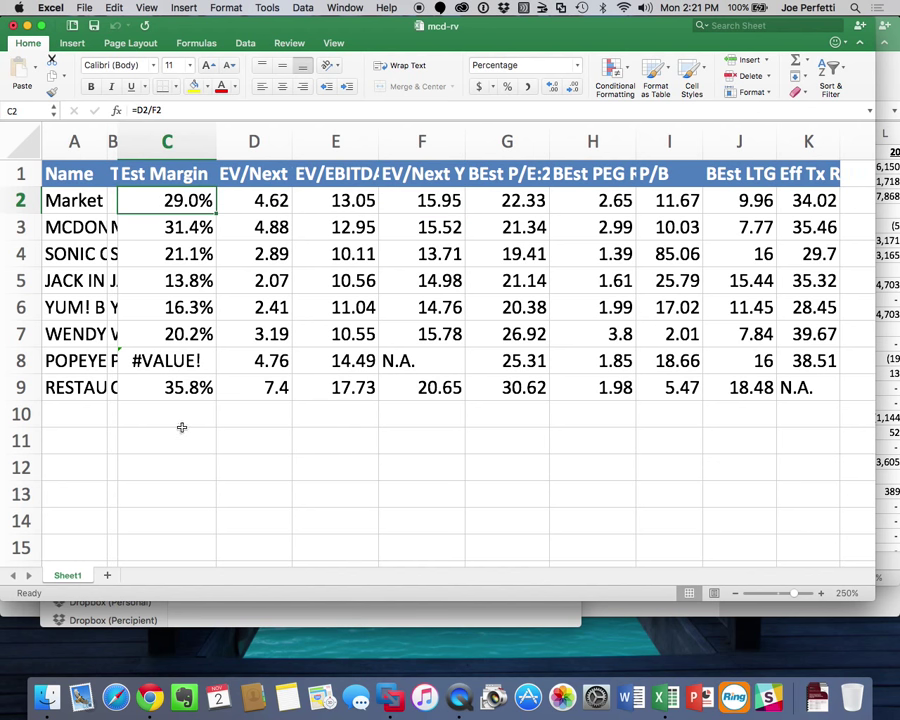
- Switch to Chrome to view the MCD folder in the course files, and return to the mcd-rv workbook in Excel
{"action": "left_click", "coordinate": [149, 695]}
{"action": "scroll", "coordinate": [209, 173], "scroll_direction": "up", "scroll_amount": 5}
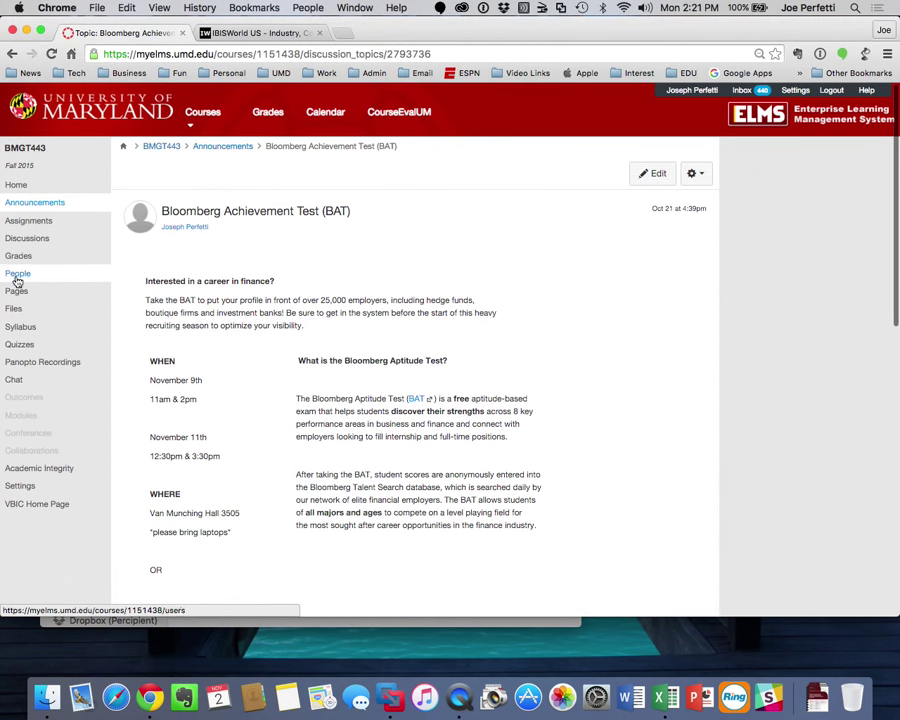
{"action": "left_click", "coordinate": [15, 311]}
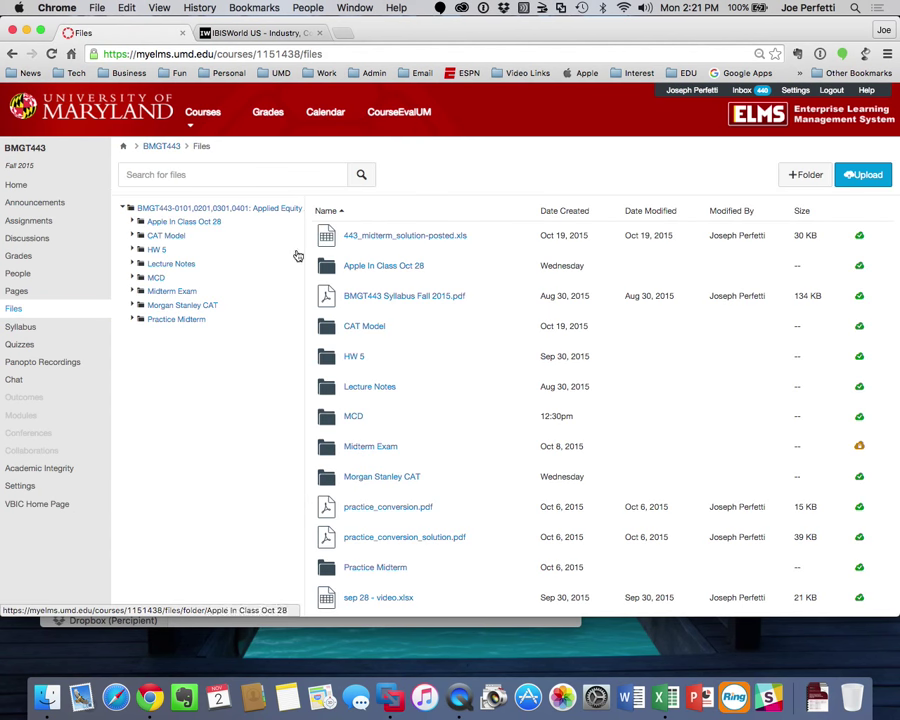
{"action": "left_click", "coordinate": [156, 282]}
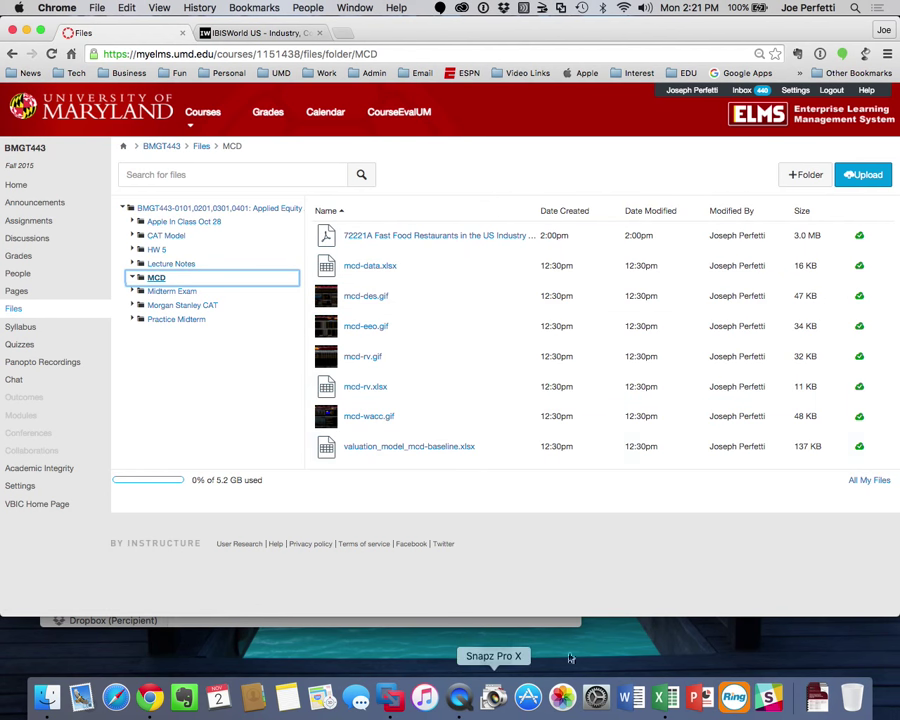
{"action": "left_click", "coordinate": [660, 697]}
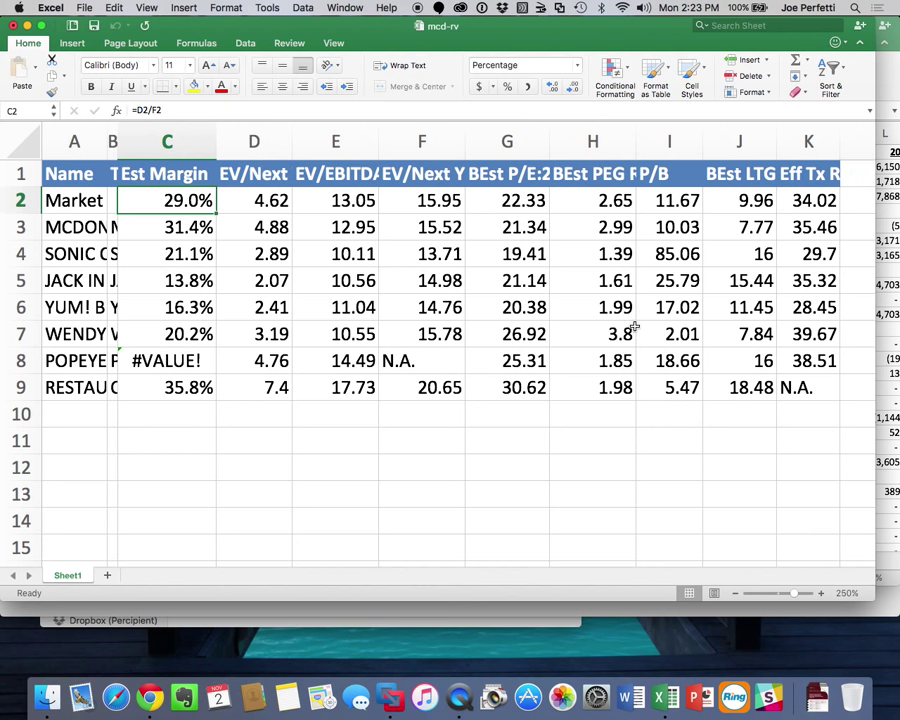
- Compare McDonald's valuation multiples in row 3, its long-term growth and its tax rate with the market averages in row 2
{"action": "left_click", "coordinate": [275, 230]}
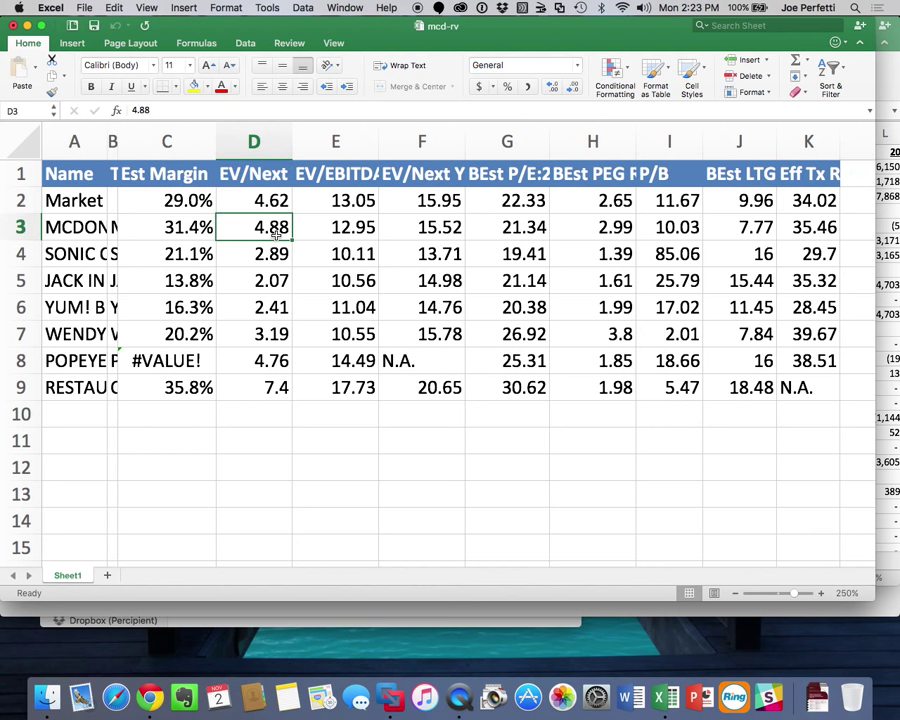
{"action": "left_click", "coordinate": [618, 229]}
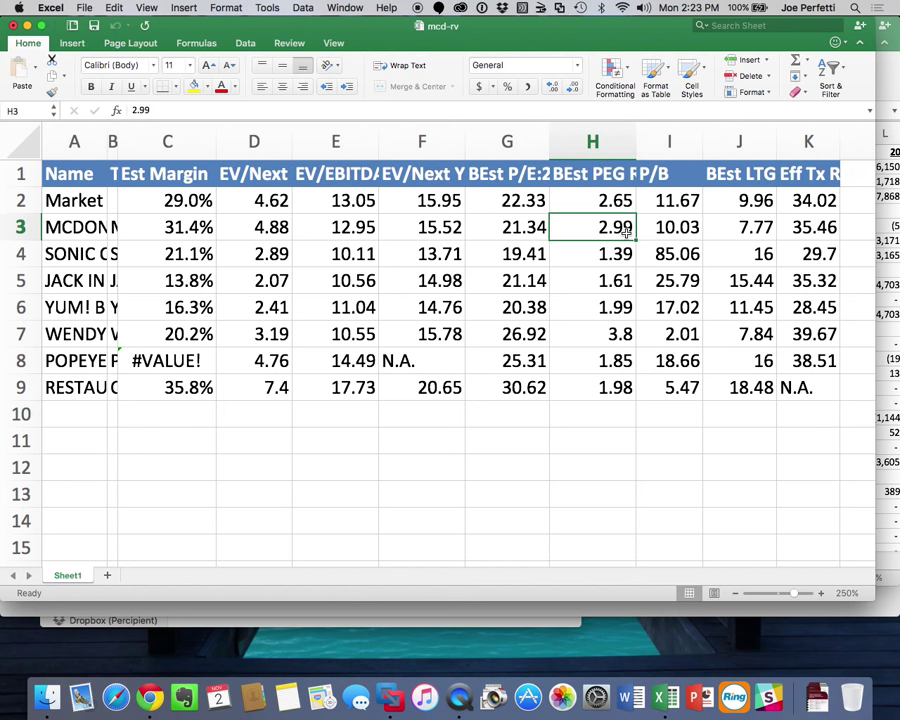
{"action": "left_click", "coordinate": [677, 250]}
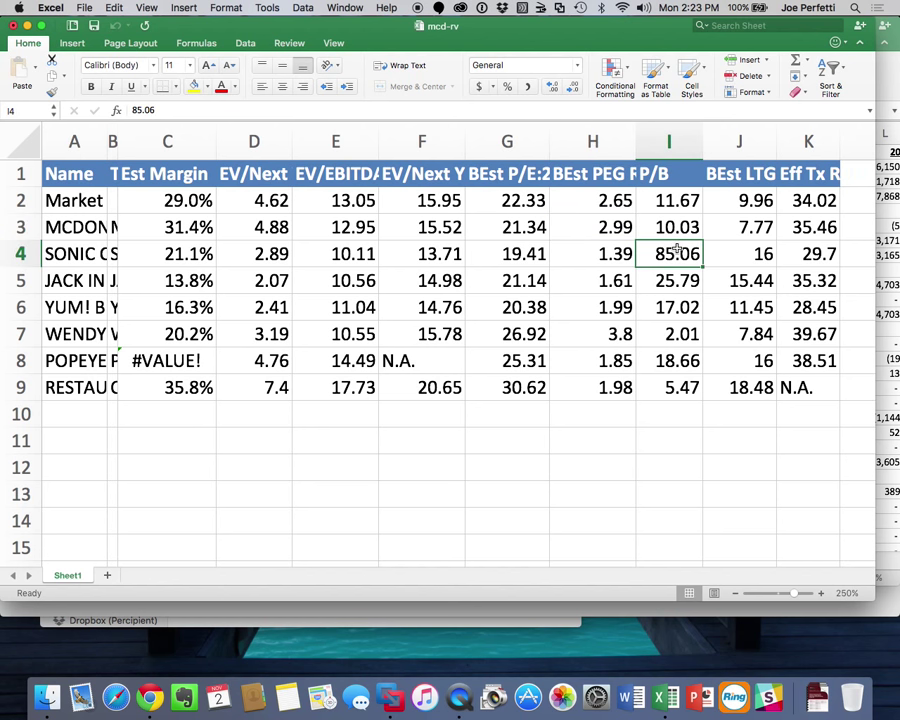
{"action": "left_click", "coordinate": [681, 282]}
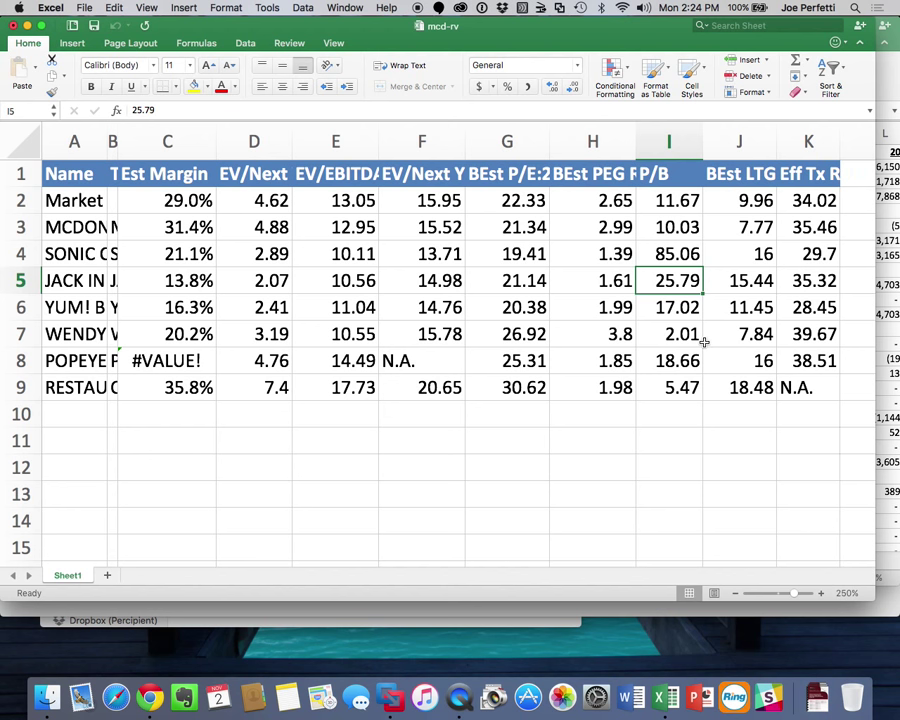
{"action": "left_click", "coordinate": [353, 222]}
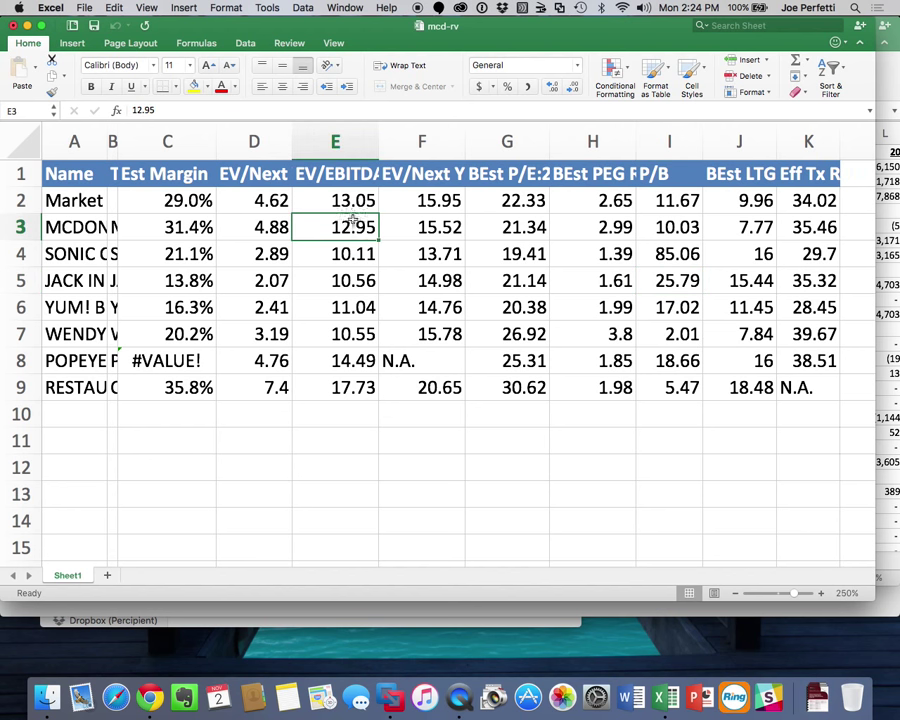
{"action": "left_click", "coordinate": [357, 202]}
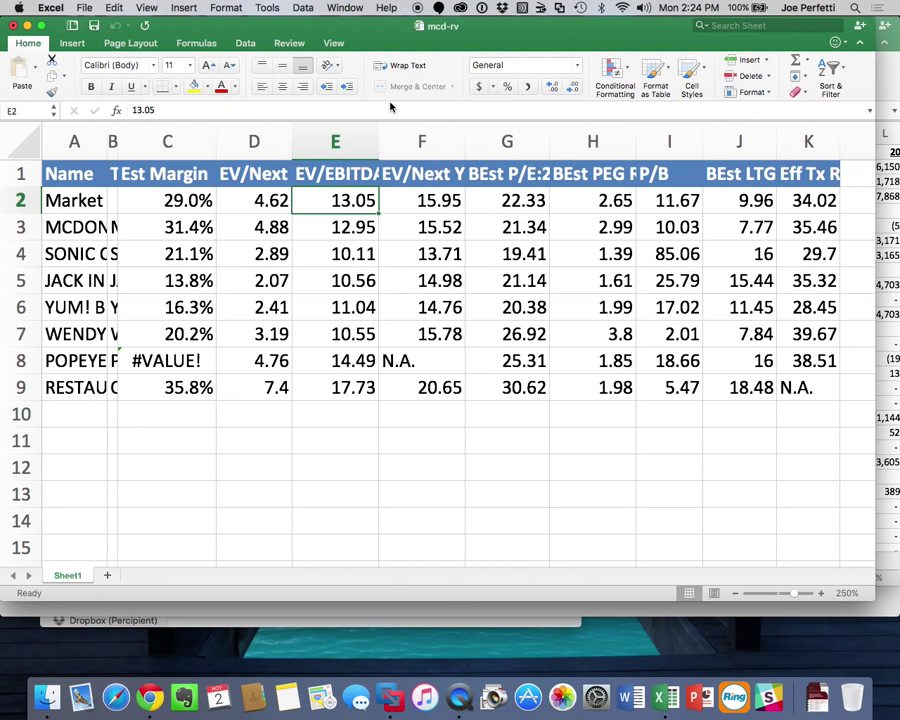
{"action": "left_click", "coordinate": [448, 229]}
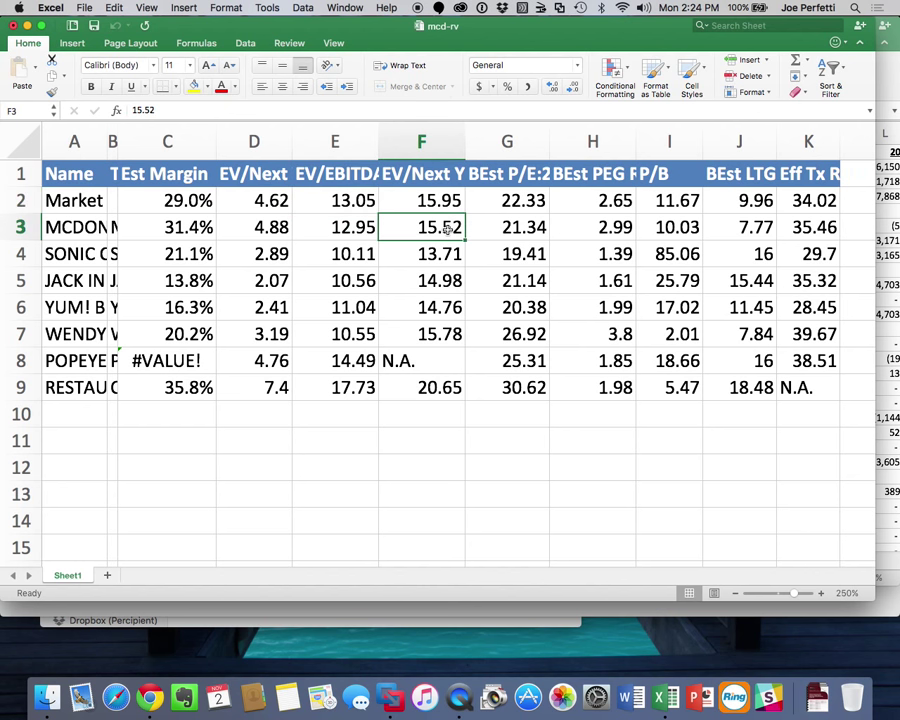
{"action": "left_click", "coordinate": [534, 203]}
{"action": "left_click", "coordinate": [535, 238]}
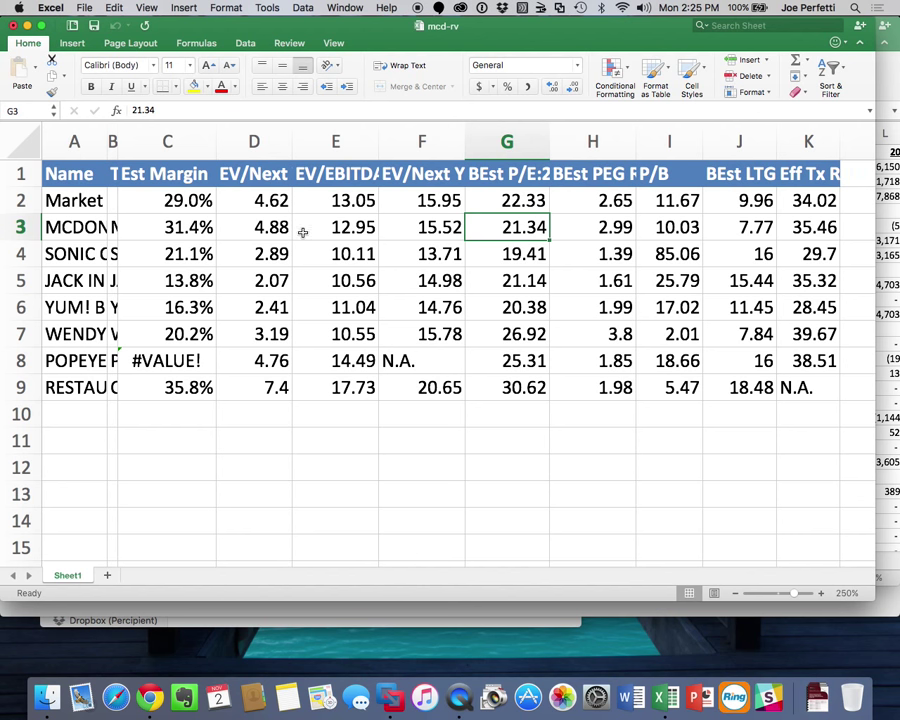
{"action": "left_click", "coordinate": [764, 201]}
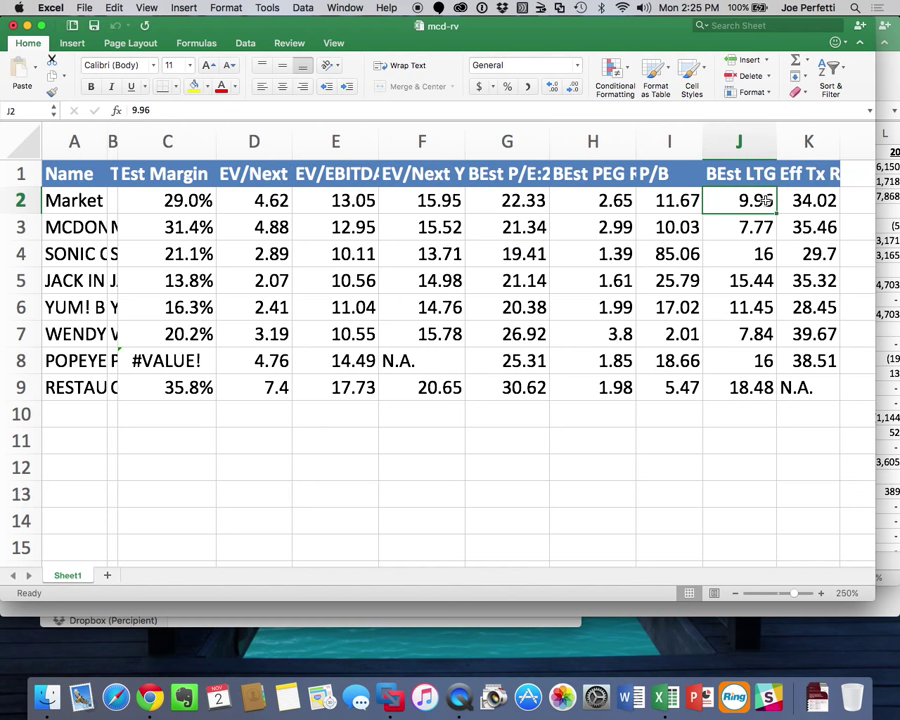
{"action": "left_click", "coordinate": [766, 231]}
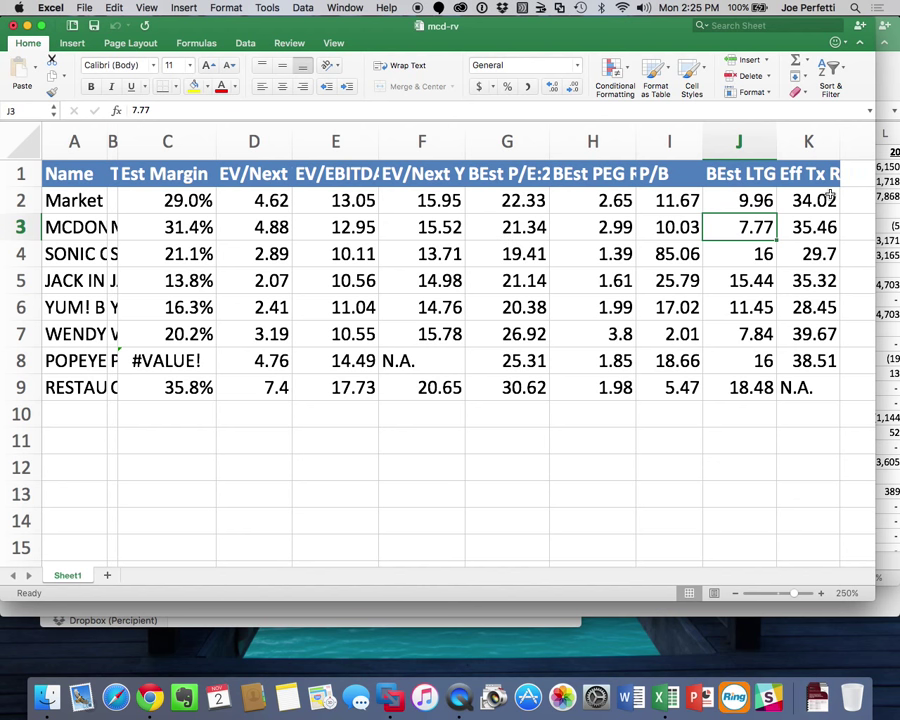
{"action": "left_click_drag", "start_coordinate": [831, 197], "coordinate": [831, 227]}
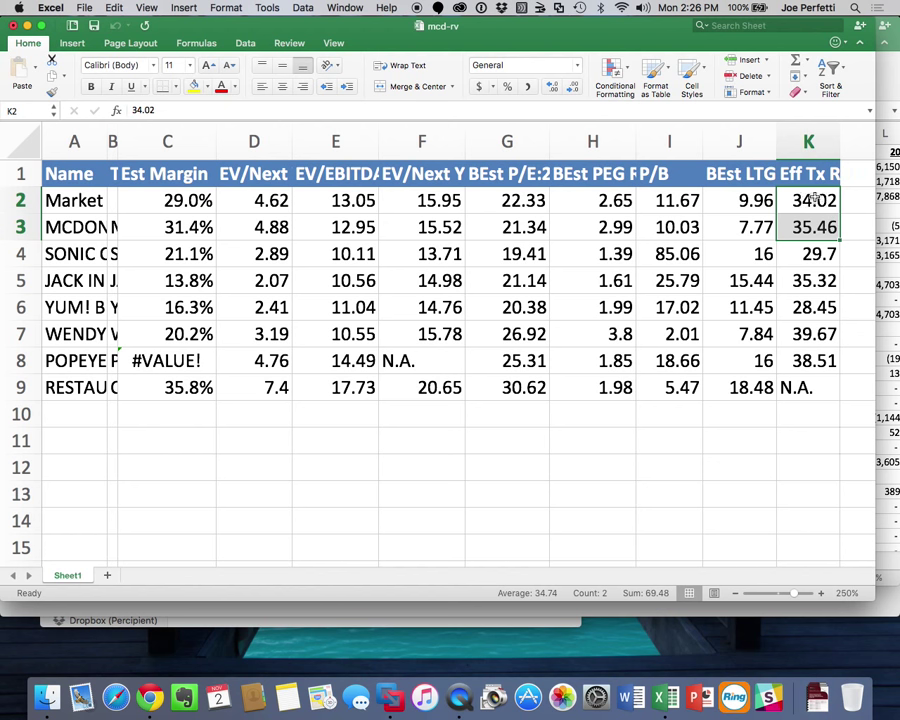
- Examine how McDonald's long-term growth estimate and Est Margin relate to its EV/EBITDA, EV/EBIT and EV/Sales multiples
{"action": "left_click", "coordinate": [744, 227]}
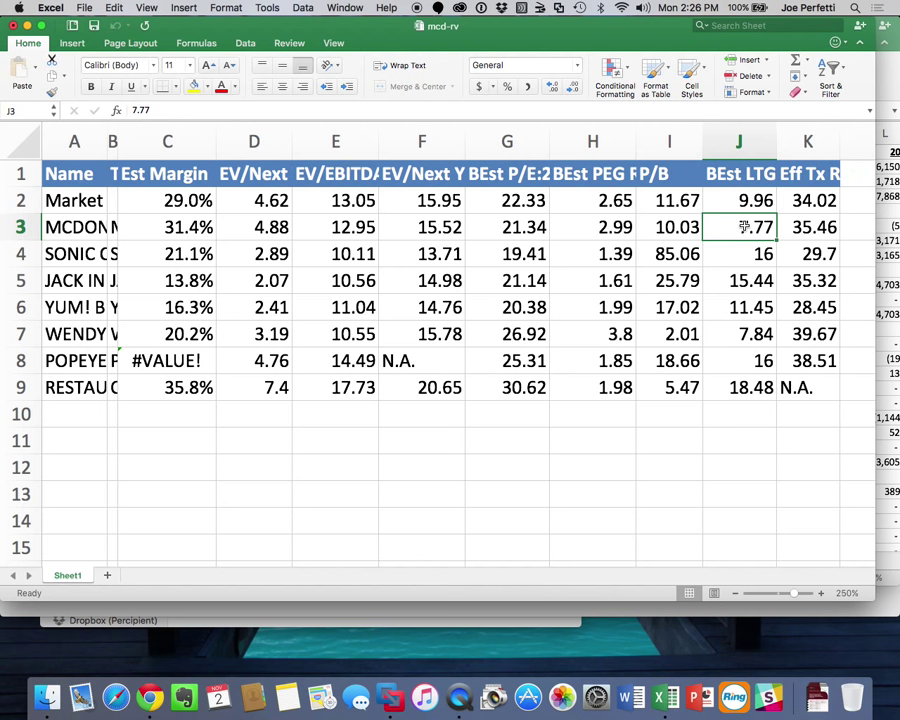
{"action": "right_click", "coordinate": [745, 200]}
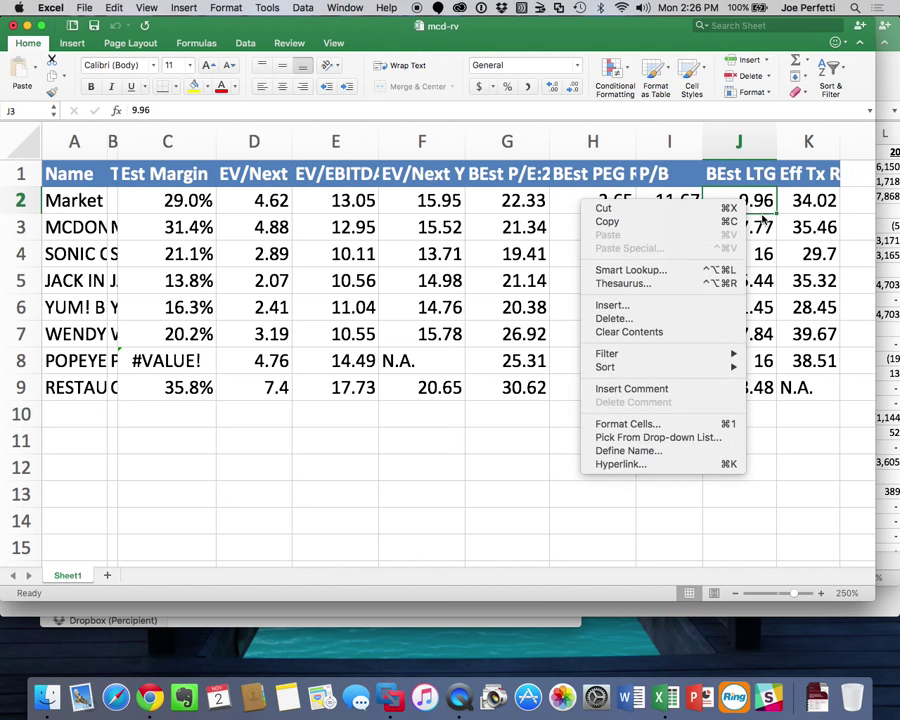
{"action": "left_click", "coordinate": [800, 254]}
{"action": "right_click", "coordinate": [800, 254]}
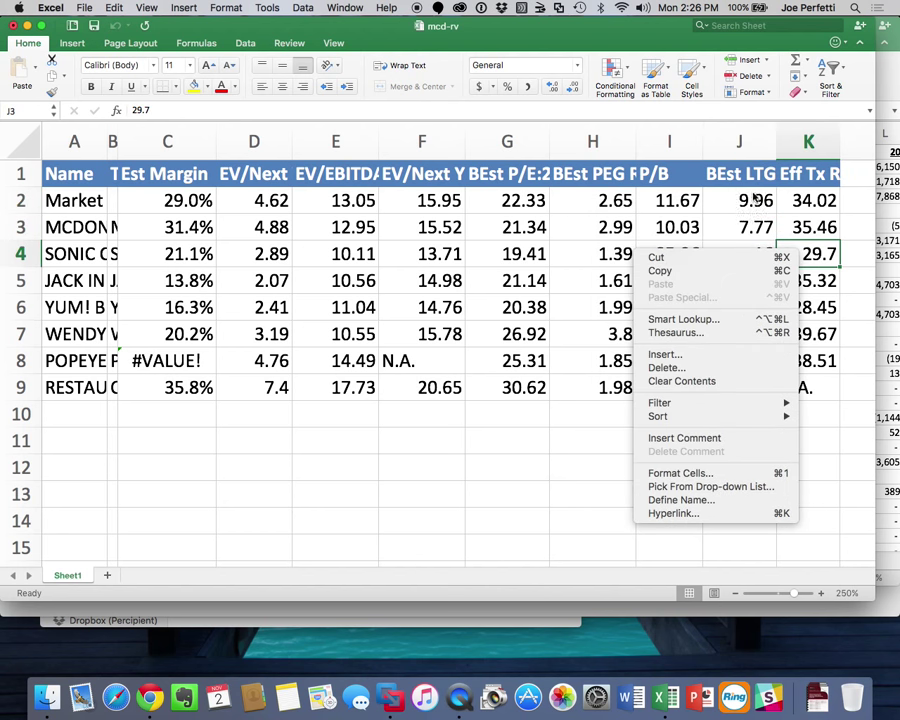
{"action": "left_click", "coordinate": [757, 227]}
{"action": "left_click", "coordinate": [757, 227]}
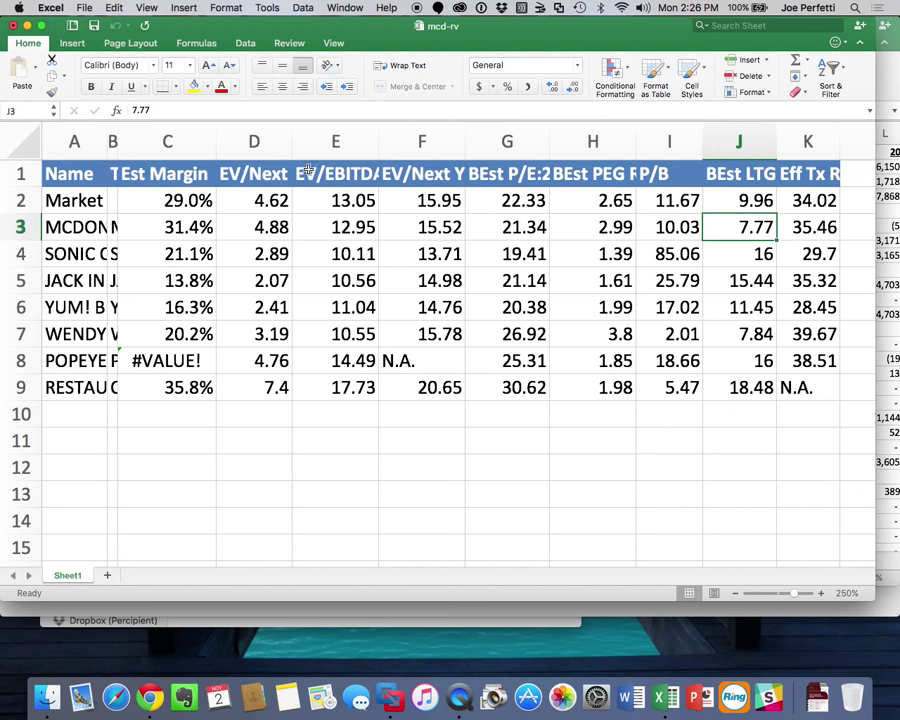
{"action": "left_click", "coordinate": [338, 227]}
{"action": "left_click_drag", "start_coordinate": [338, 227], "coordinate": [397, 229]}
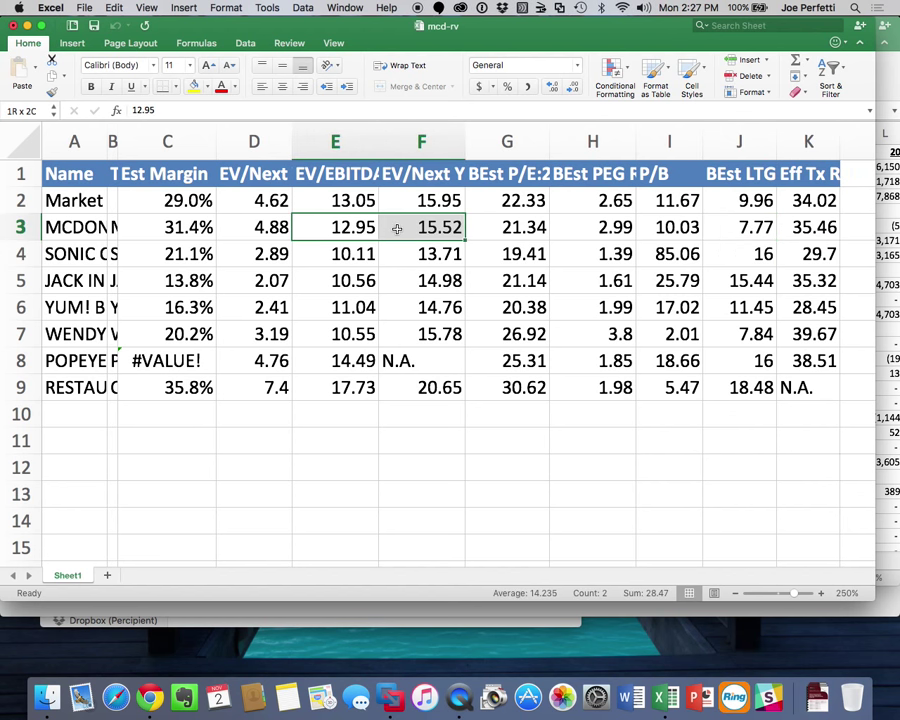
{"action": "left_click", "coordinate": [745, 227]}
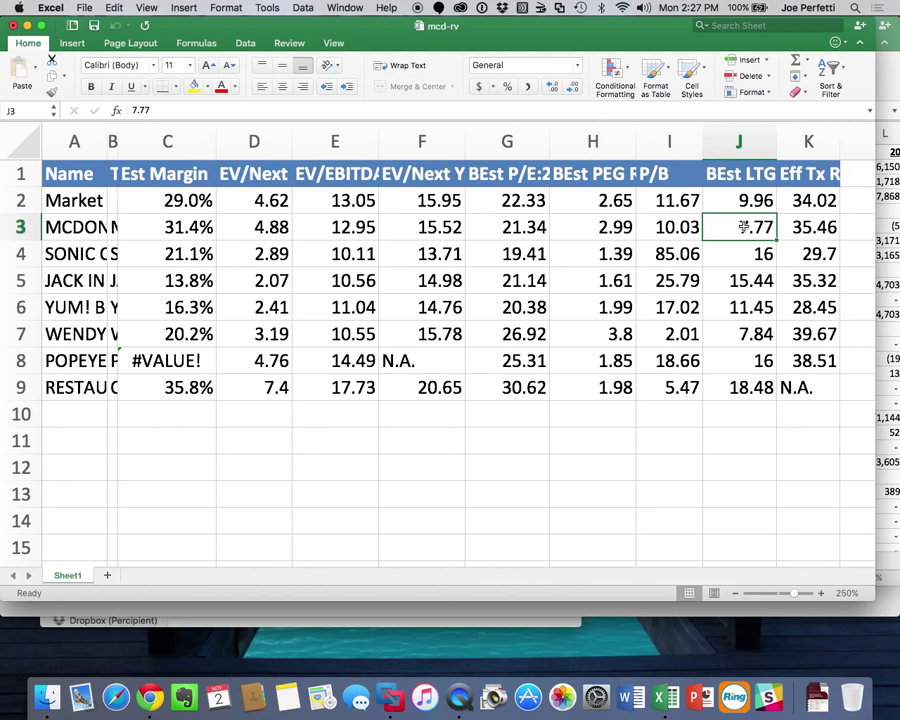
{"action": "left_click", "coordinate": [260, 226]}
{"action": "left_click", "coordinate": [272, 200]}
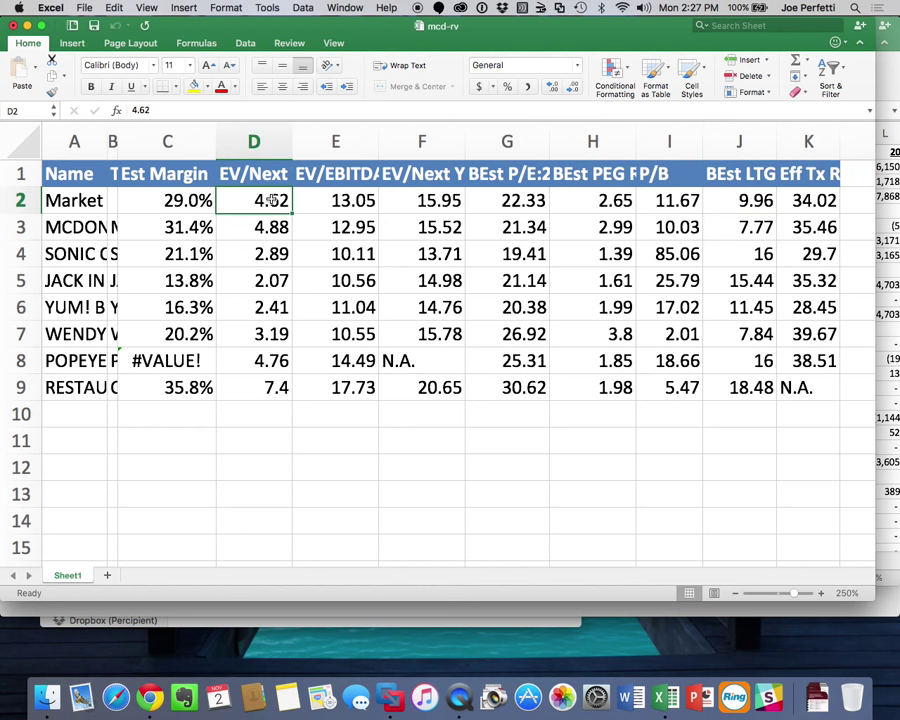
{"action": "left_click", "coordinate": [192, 227]}
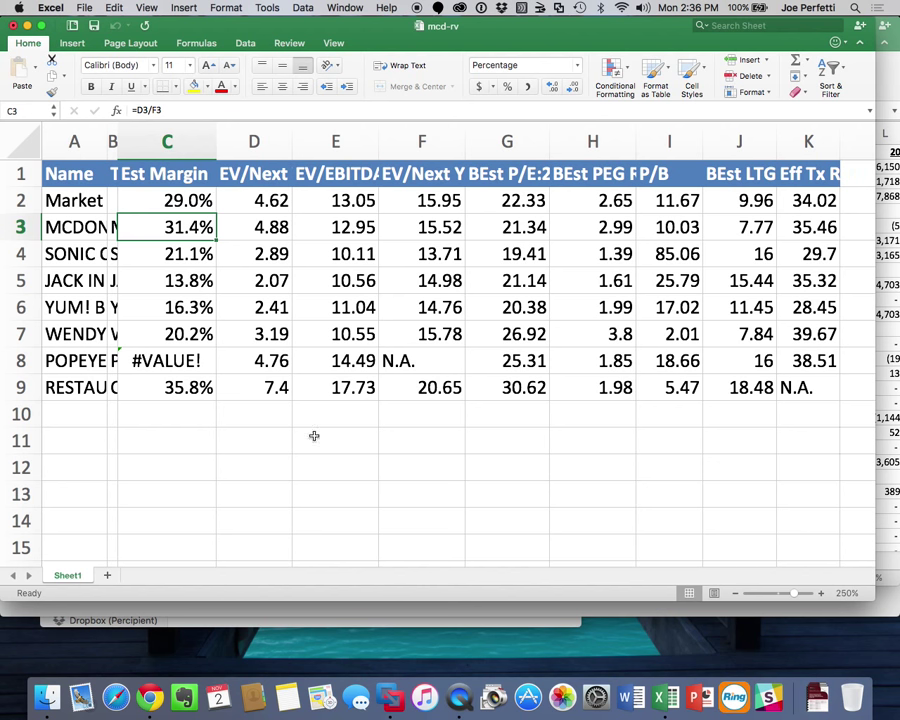
- Switch to Bloomberg, run the CORR function and start creating a new correlation matrix
{"action": "left_click", "coordinate": [397, 703]}
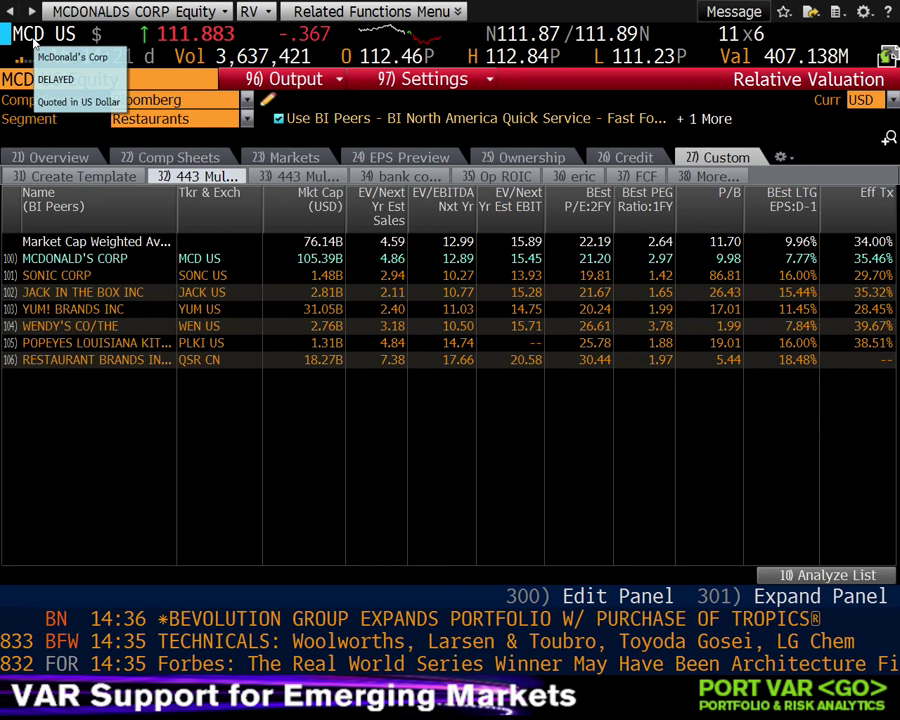
{"action": "left_click", "coordinate": [34, 42]}
{"action": "type", "text": "C"}
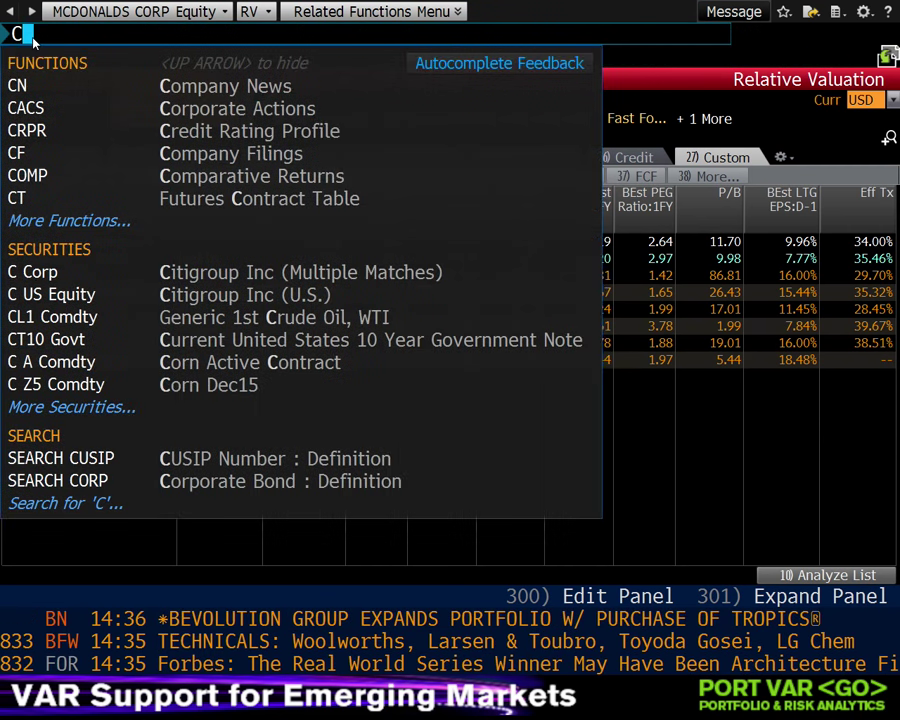
{"action": "type", "text": "ORR"}
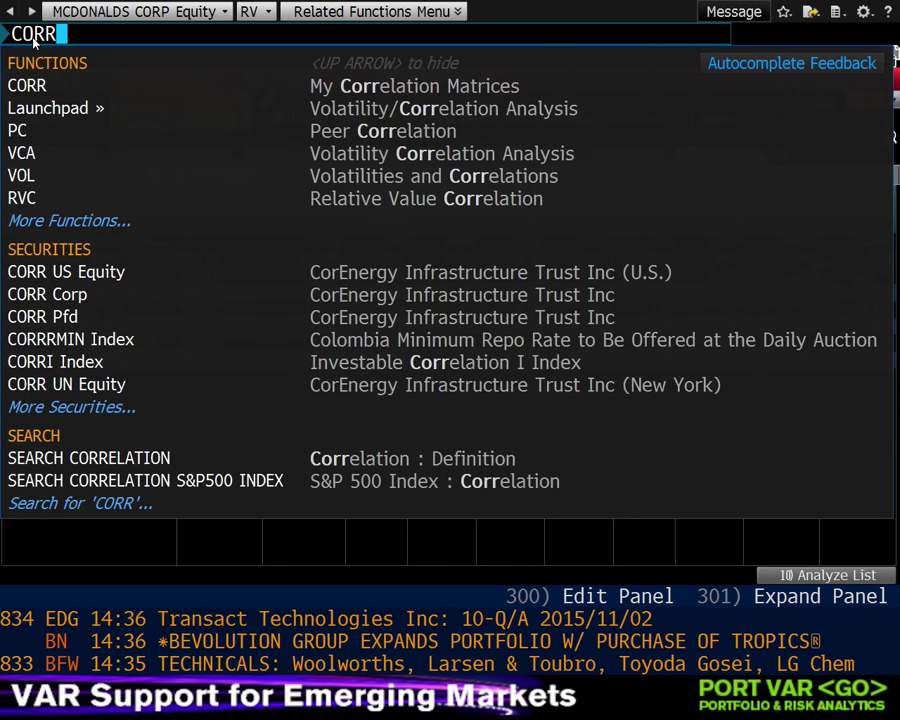
{"action": "key", "text": "Return"}
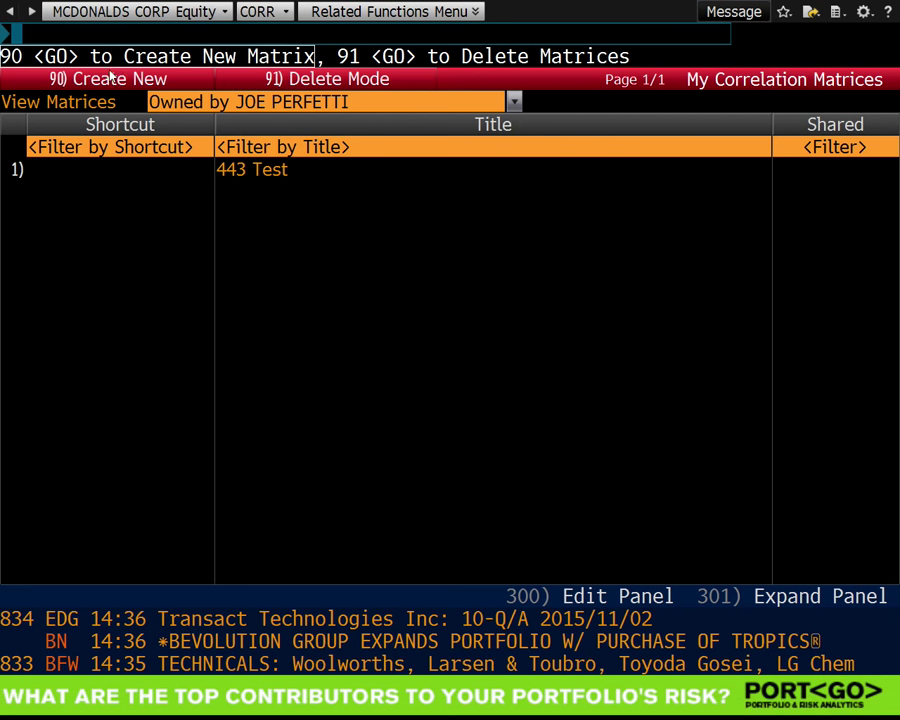
{"action": "left_click", "coordinate": [118, 79]}
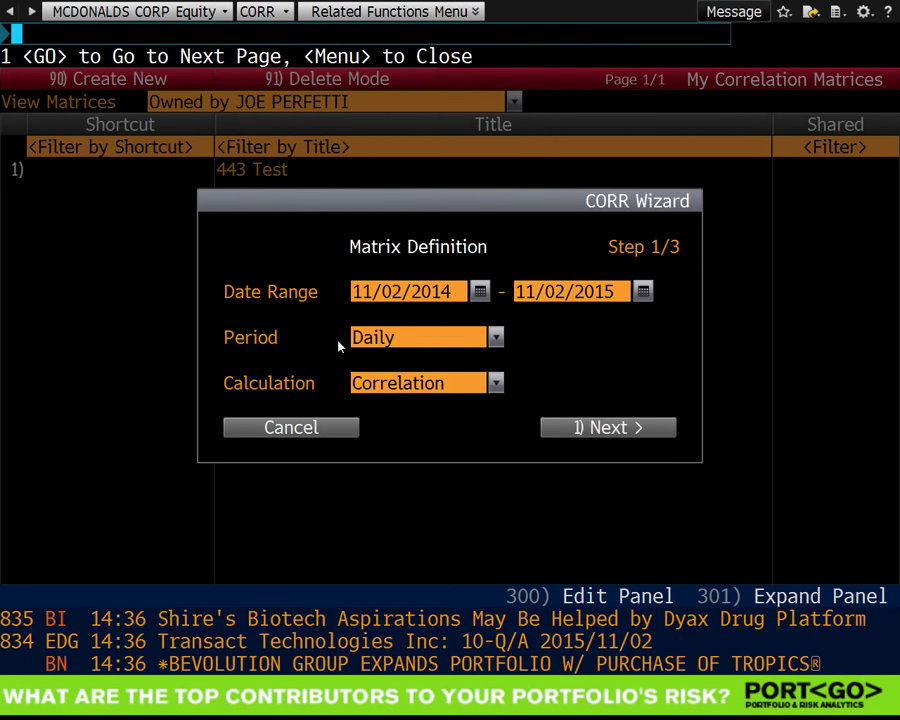
{"action": "left_click", "coordinate": [481, 291]}
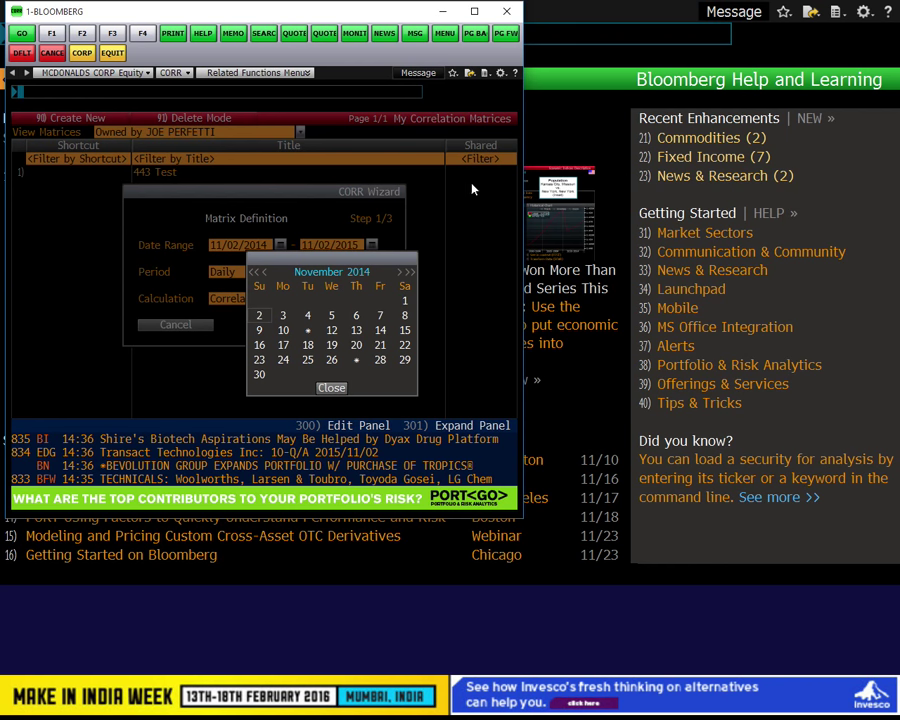
{"action": "left_click", "coordinate": [476, 12]}
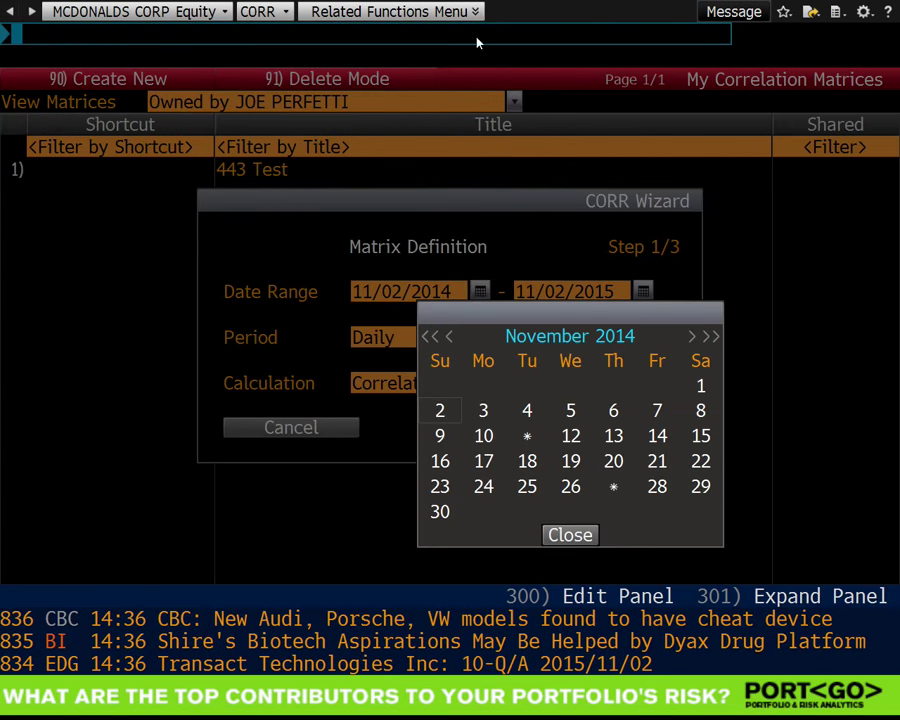
{"action": "left_click", "coordinate": [570, 535]}
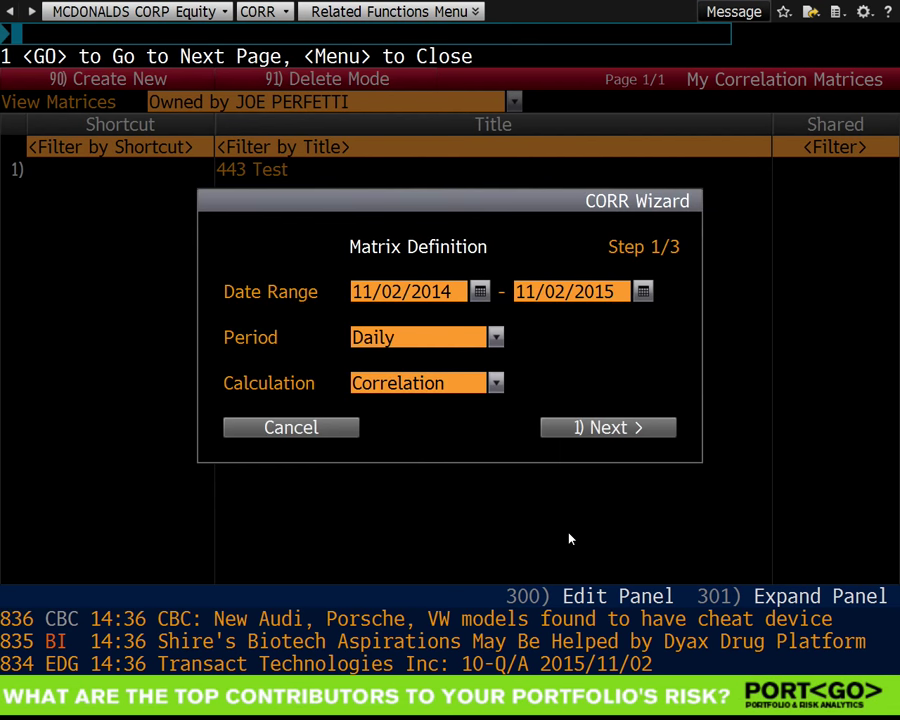
- Set the correlation matrix's start date to 11/02/2013 and its period to Weekly
{"action": "double_click", "coordinate": [440, 291]}
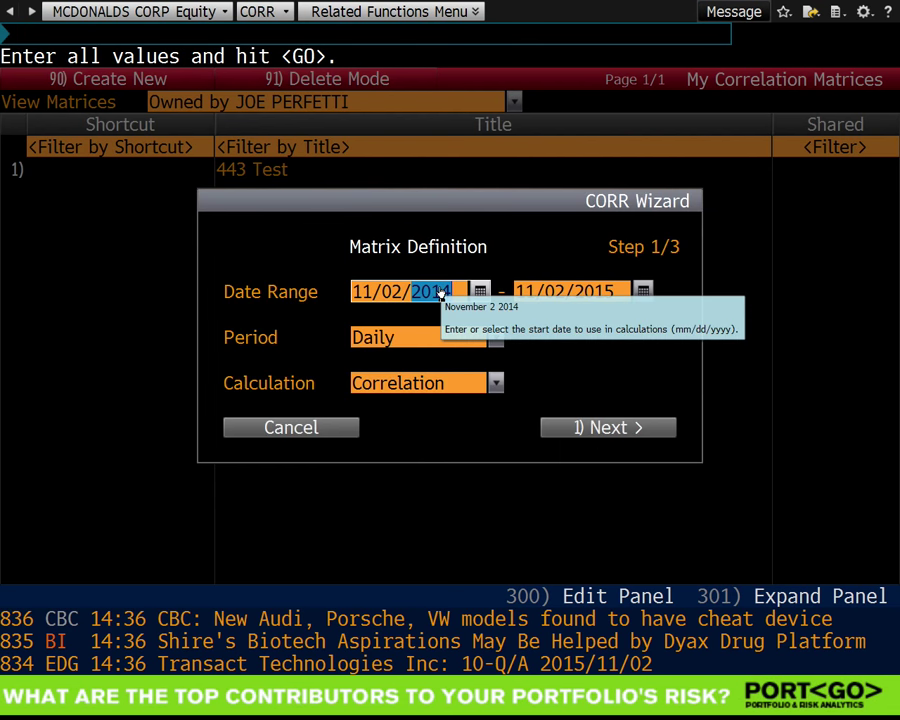
{"action": "type", "text": "2012"}
{"action": "key", "text": "BackSpace"}
{"action": "type", "text": "3"}
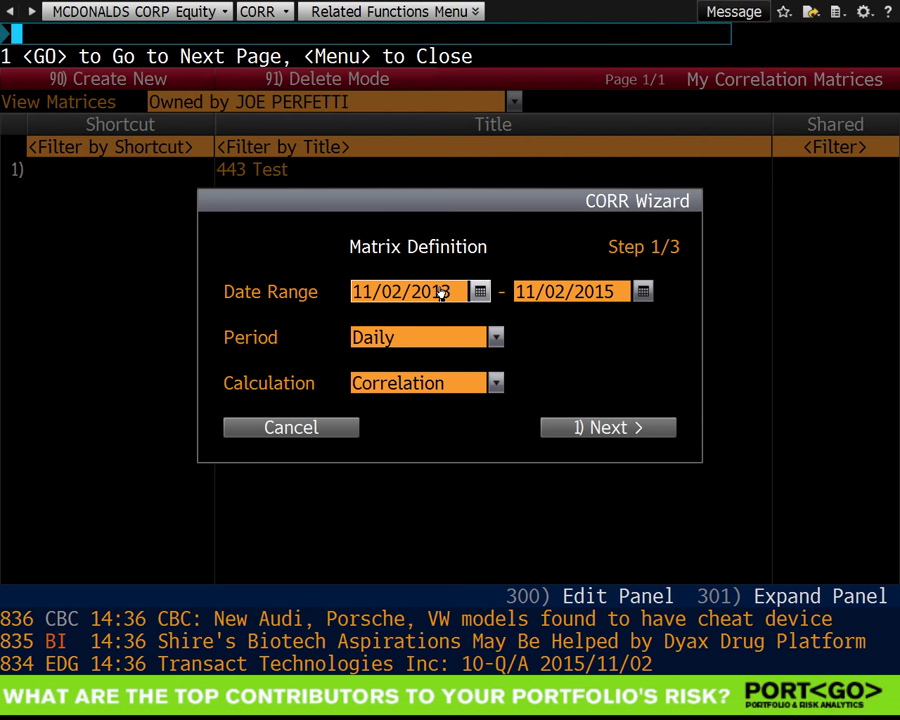
{"action": "left_click", "coordinate": [495, 338]}
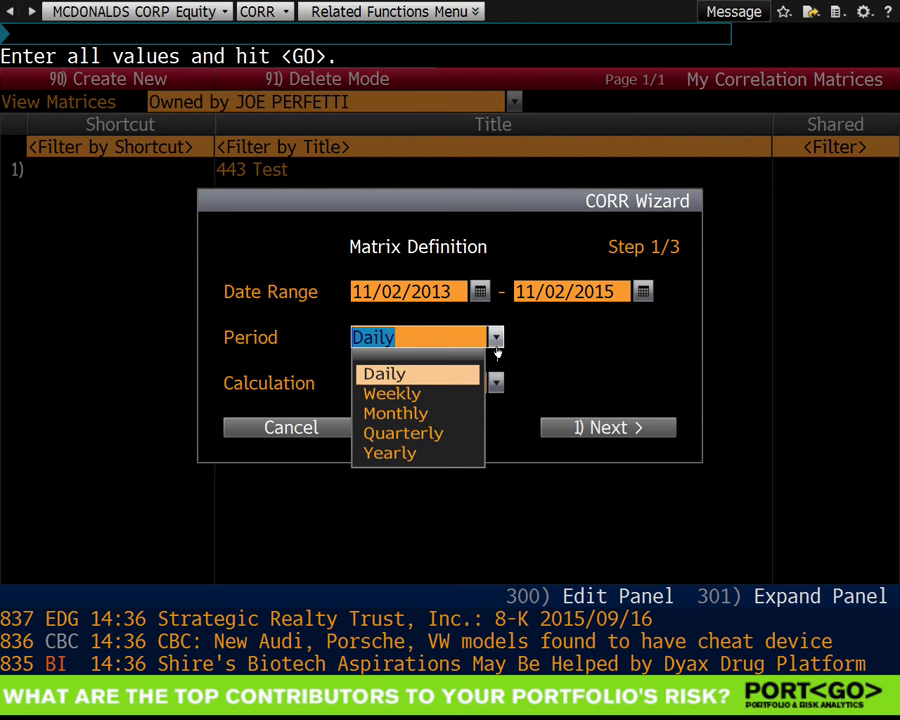
{"action": "left_click", "coordinate": [473, 393]}
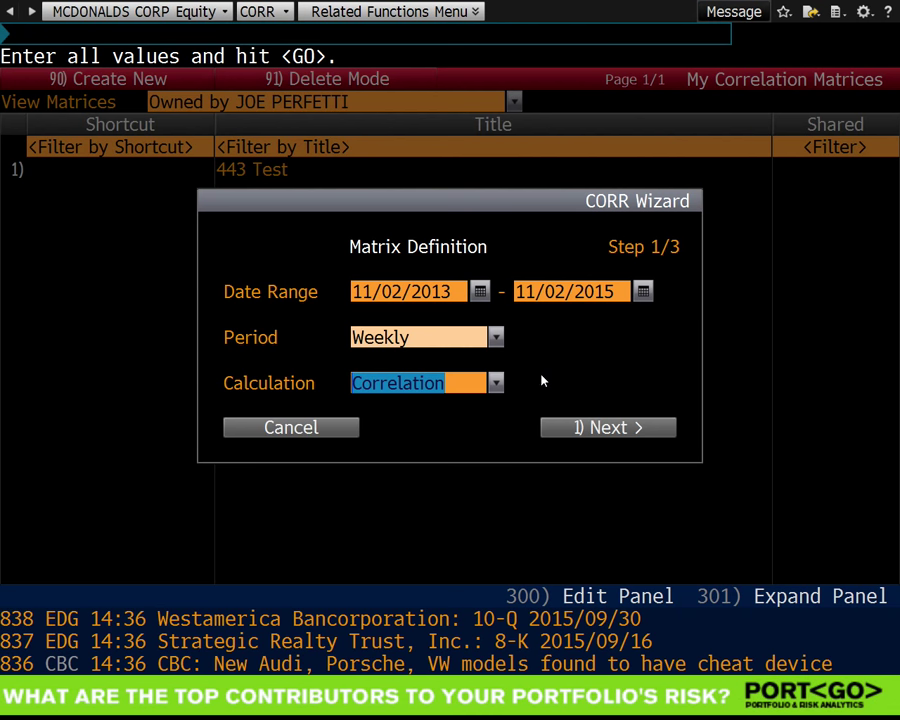
- Proceed to the matrix securities and add MCD US Equity as the first row security
{"action": "left_click", "coordinate": [610, 428]}
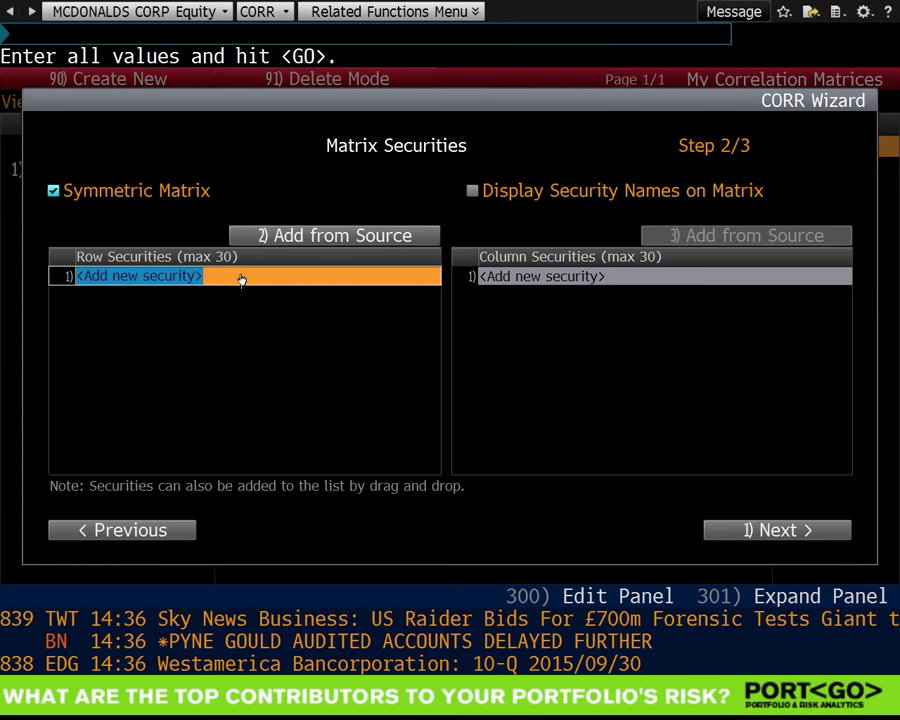
{"action": "type", "text": "MCD"}
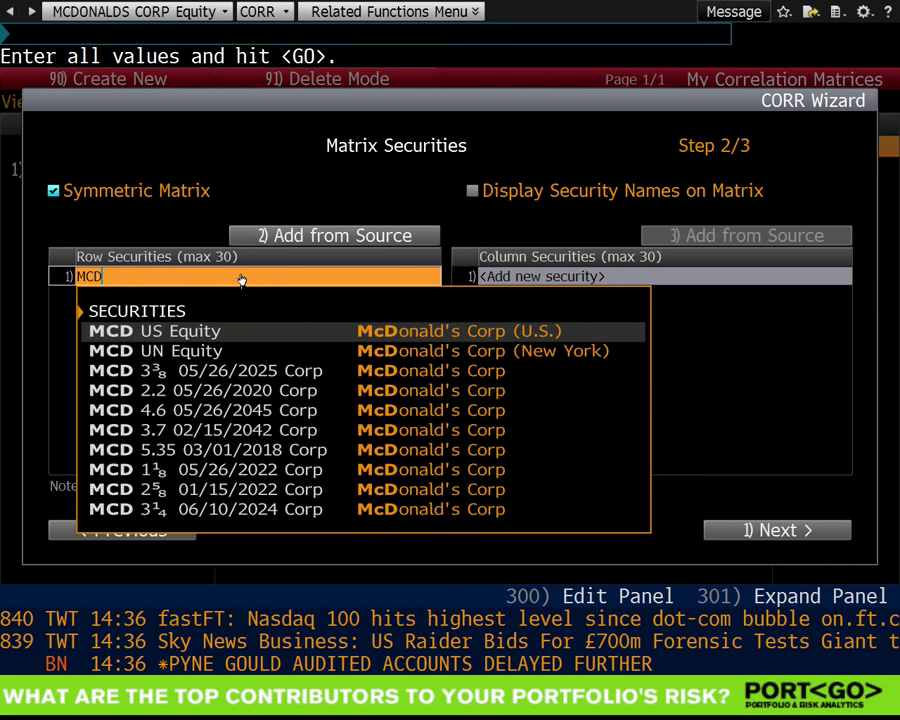
{"action": "key", "text": "Return"}
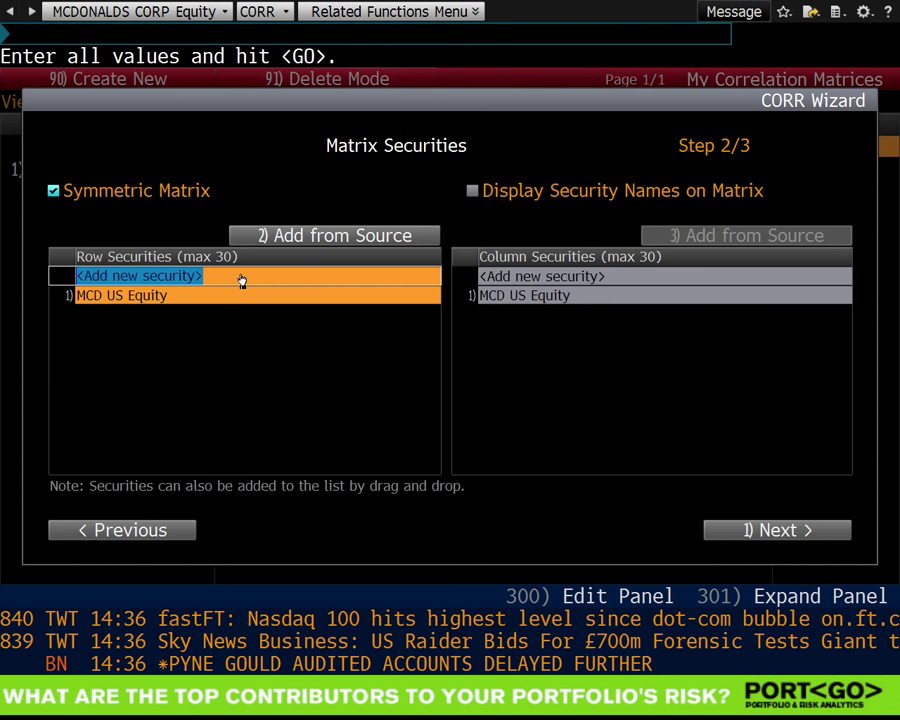
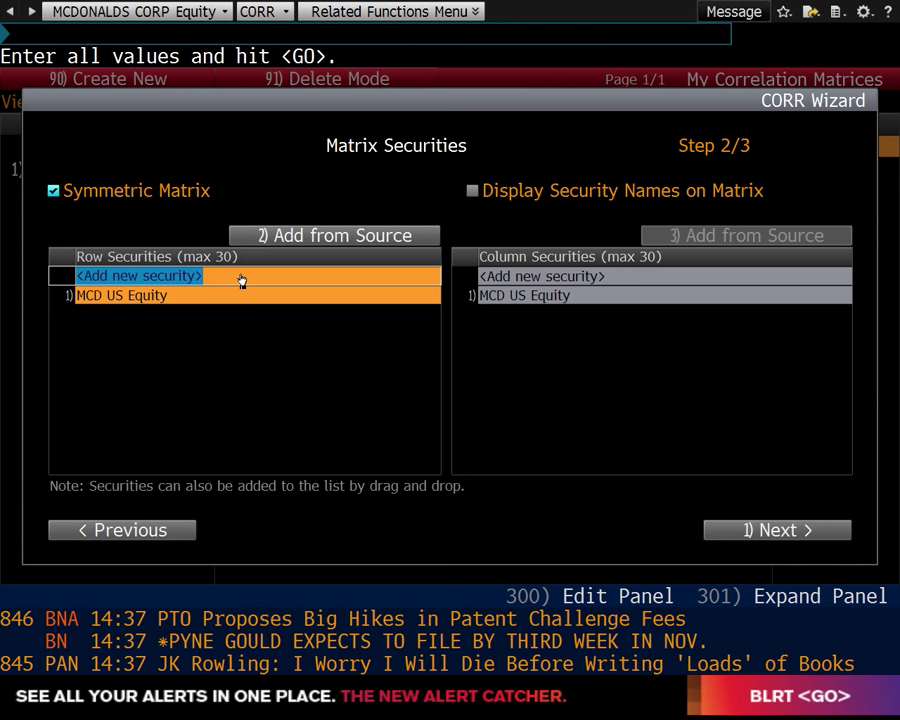
- Search the row securities for EXCHANGE RATE INDEX, then clear the entry
{"action": "type", "text": "EXC"}
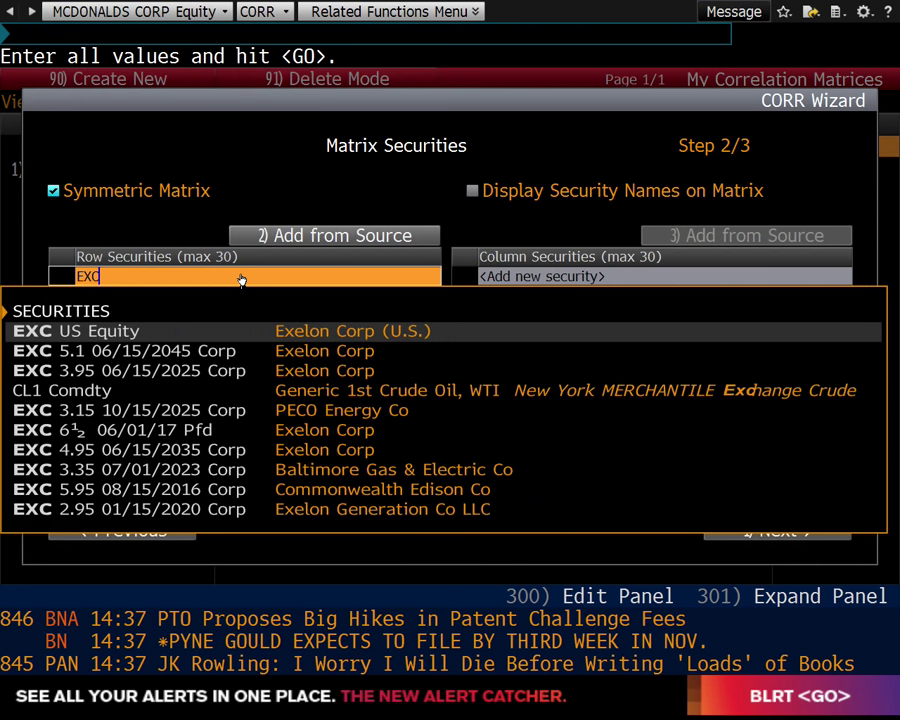
{"action": "type", "text": "HNGE"}
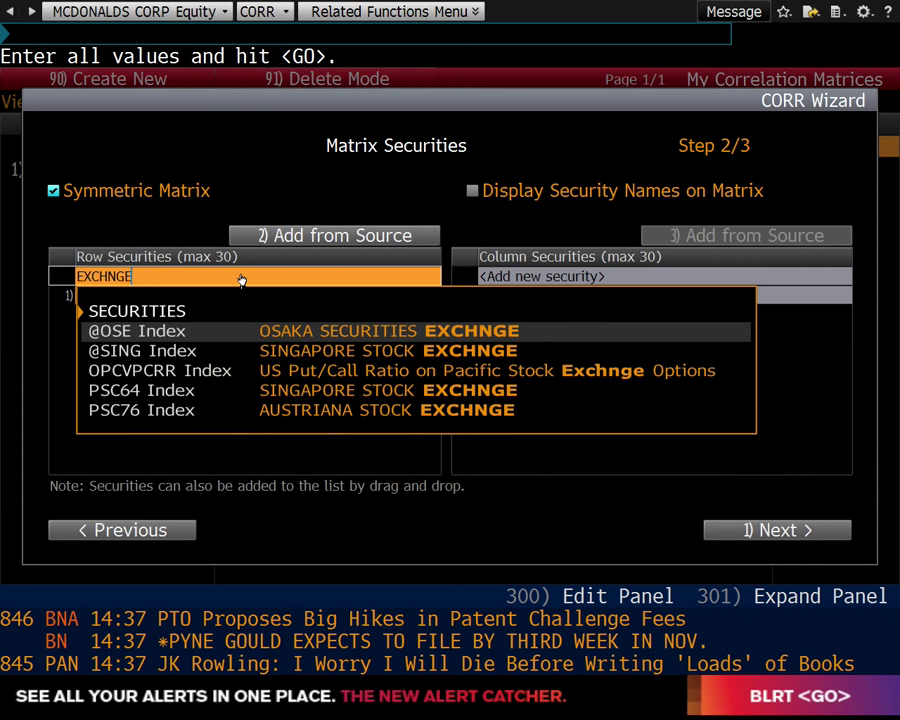
{"action": "key", "text": "BackSpace"}
{"action": "key", "text": "BackSpace"}
{"action": "key", "text": "BackSpace"}
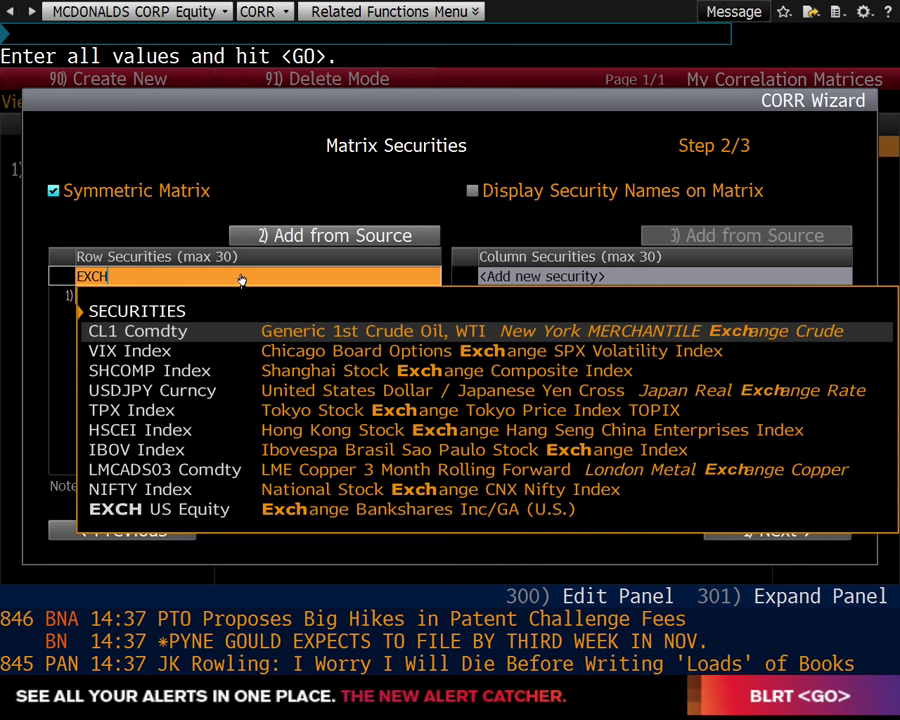
{"action": "type", "text": "ANGE "}
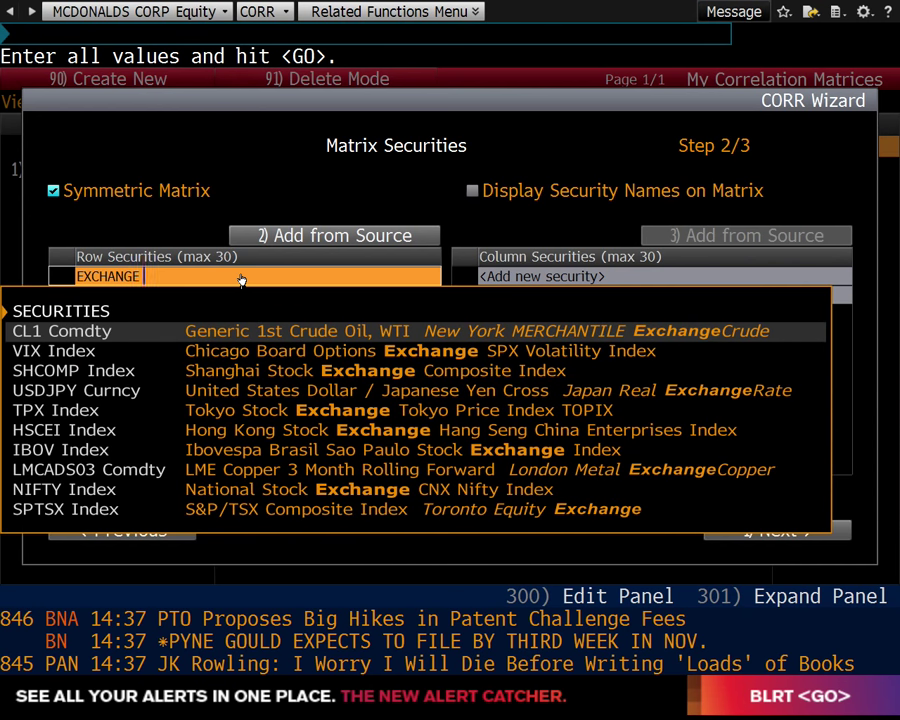
{"action": "type", "text": "RTE"}
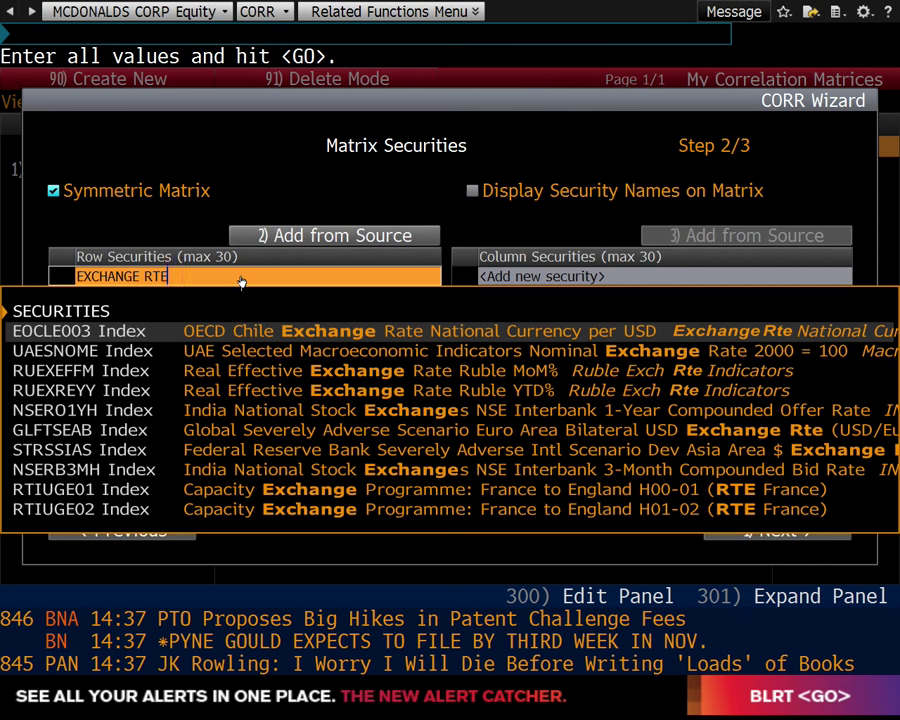
{"action": "key", "text": "BackSpace"}
{"action": "key", "text": "BackSpace"}
{"action": "type", "text": "ATE"}
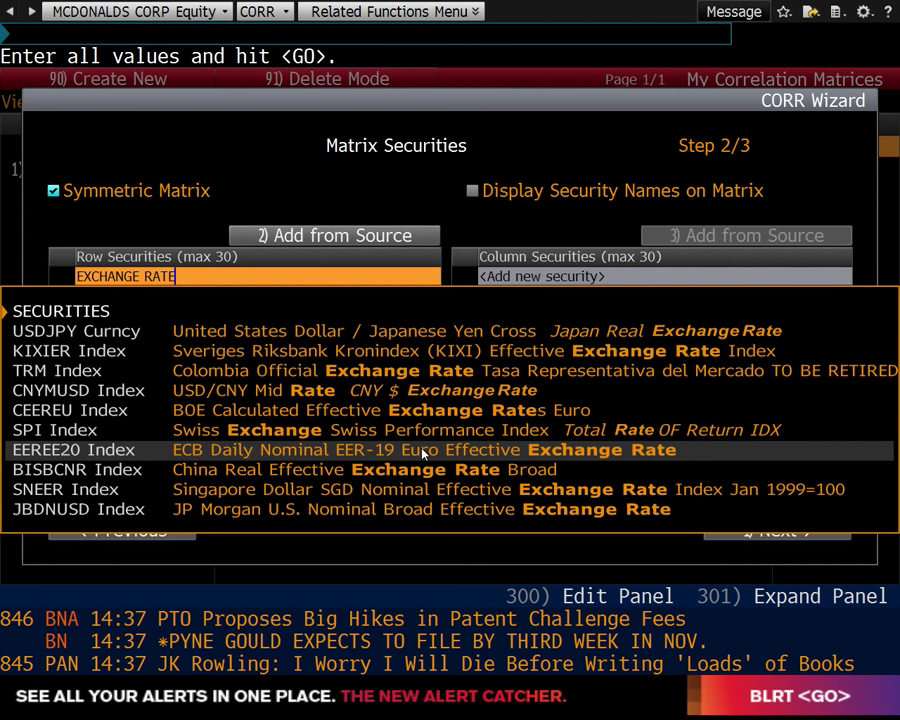
{"action": "left_click", "coordinate": [217, 286]}
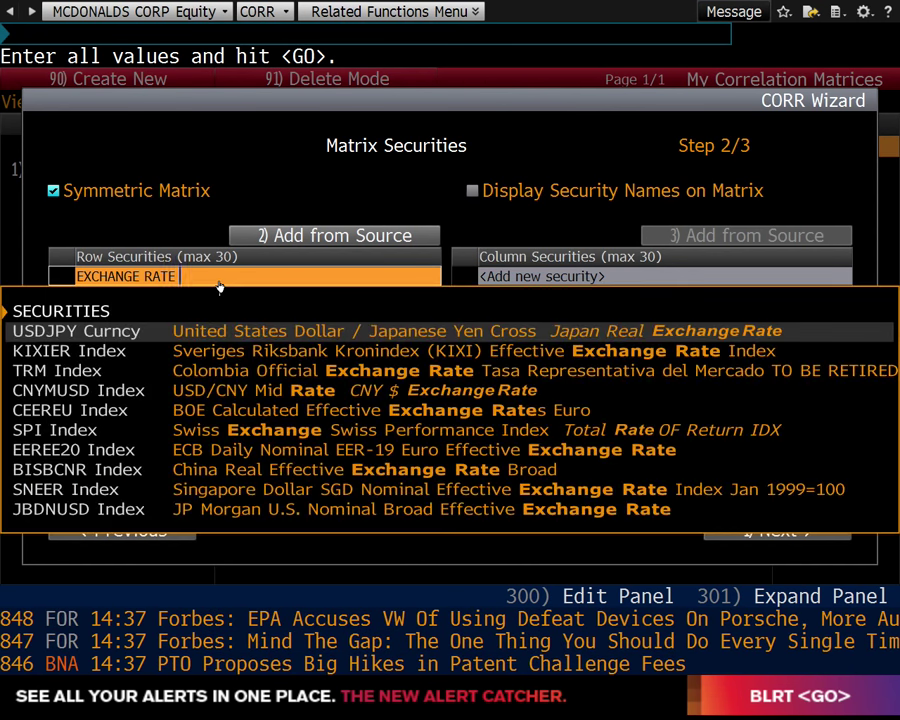
{"action": "type", "text": "INDEX"}
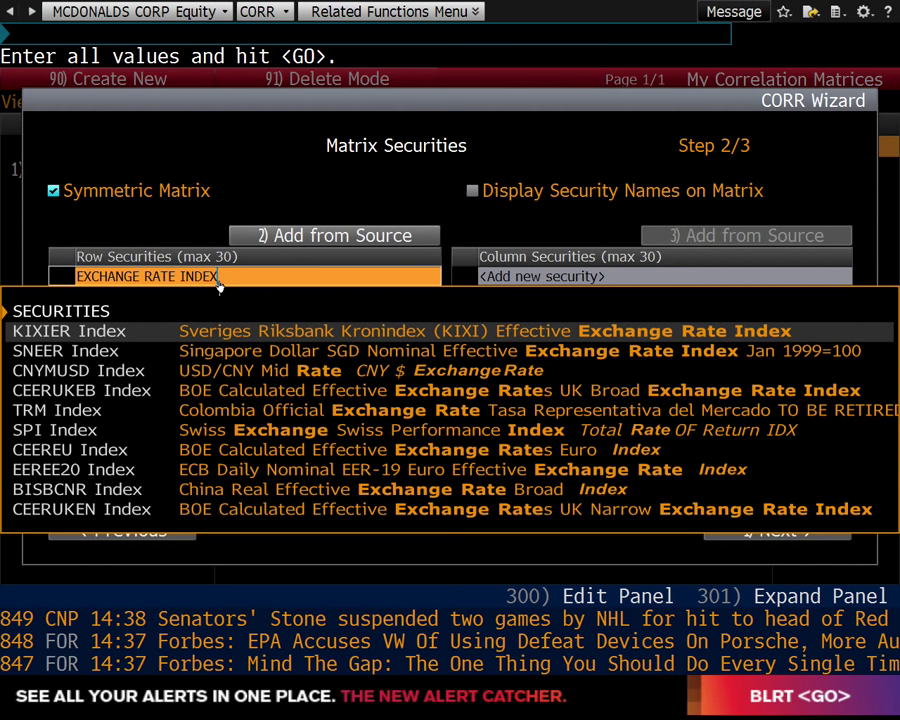
{"action": "left_click", "coordinate": [224, 279]}
{"action": "key", "text": "BackSpace"}
{"action": "key", "text": "BackSpace"}
{"action": "key", "text": "BackSpace"}
{"action": "key", "text": "BackSpace"}
{"action": "key", "text": "BackSpace"}
{"action": "key", "text": "BackSpace"}
{"action": "key", "text": "BackSpace"}
{"action": "key", "text": "BackSpace"}
{"action": "key", "text": "BackSpace"}
{"action": "key", "text": "BackSpace"}
{"action": "key", "text": "BackSpace"}
{"action": "key", "text": "BackSpace"}
{"action": "key", "text": "BackSpace"}
{"action": "key", "text": "BackSpace"}
{"action": "key", "text": "BackSpace"}
{"action": "key", "text": "BackSpace"}
{"action": "key", "text": "BackSpace"}
{"action": "key", "text": "BackSpace"}
{"action": "key", "text": "BackSpace"}
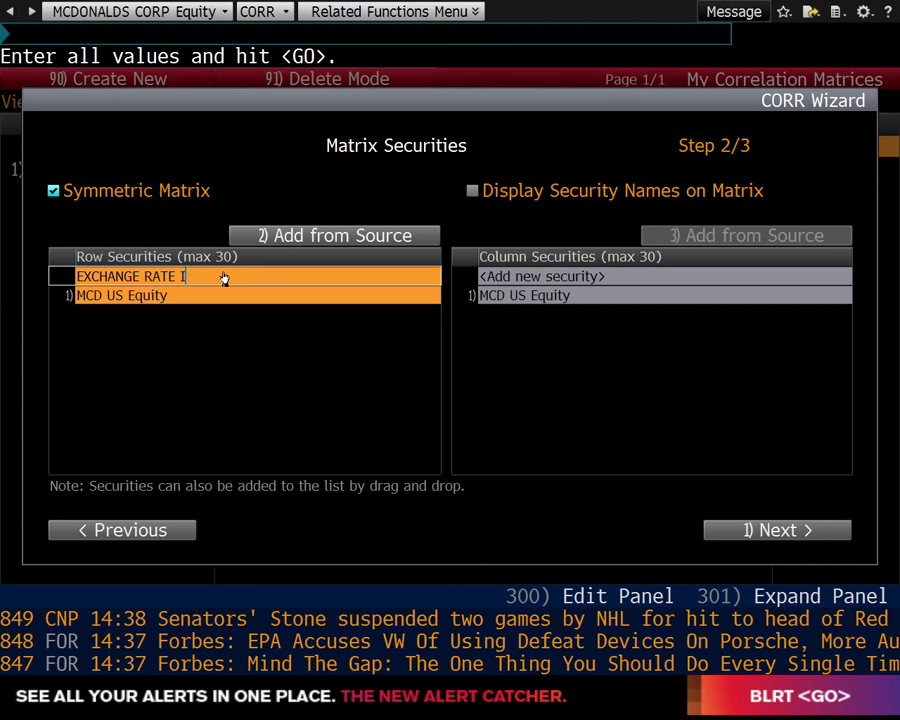
- Try to add USD EXCHANGE RATE as a row security
{"action": "type", "text": "USD "}
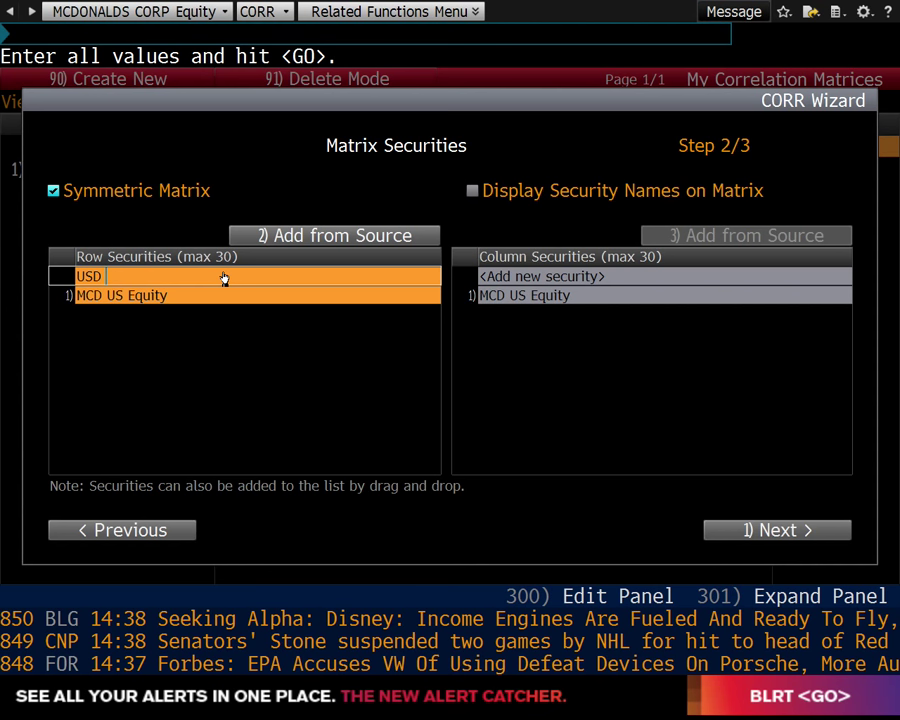
{"action": "type", "text": "EXCHANGE RATE"}
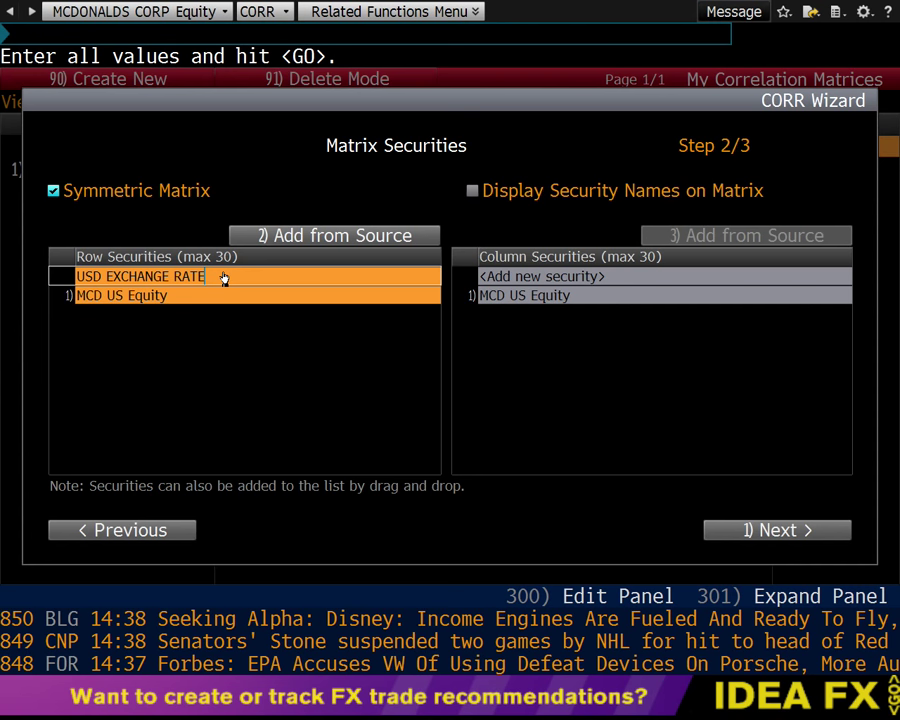
{"action": "key", "text": "Return"}
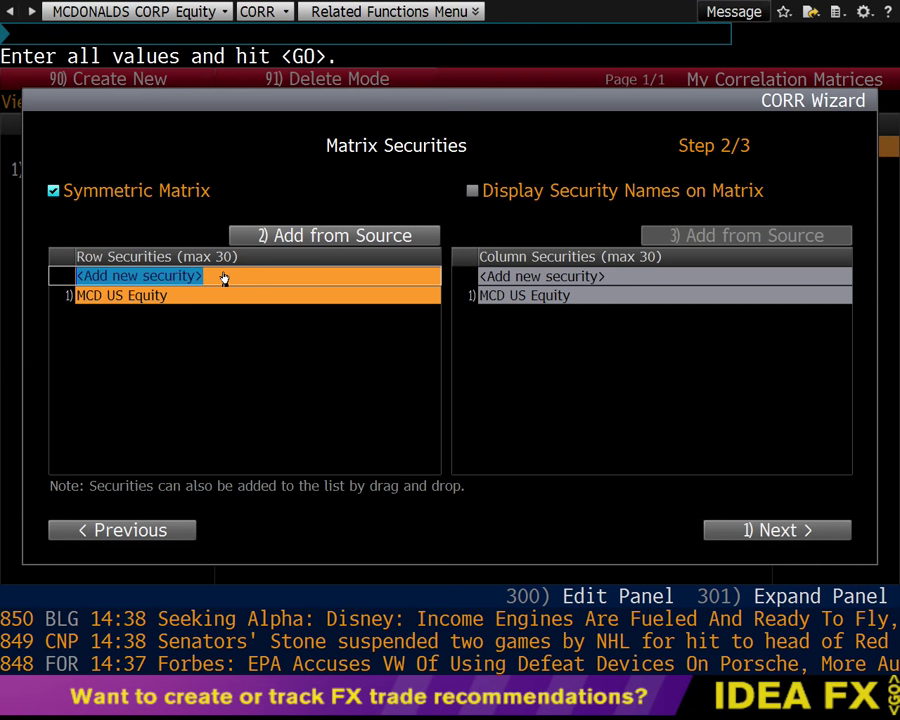
- Search the row securities for USC EXCHANGE RATE, then clear the entry
{"action": "type", "text": "US"}
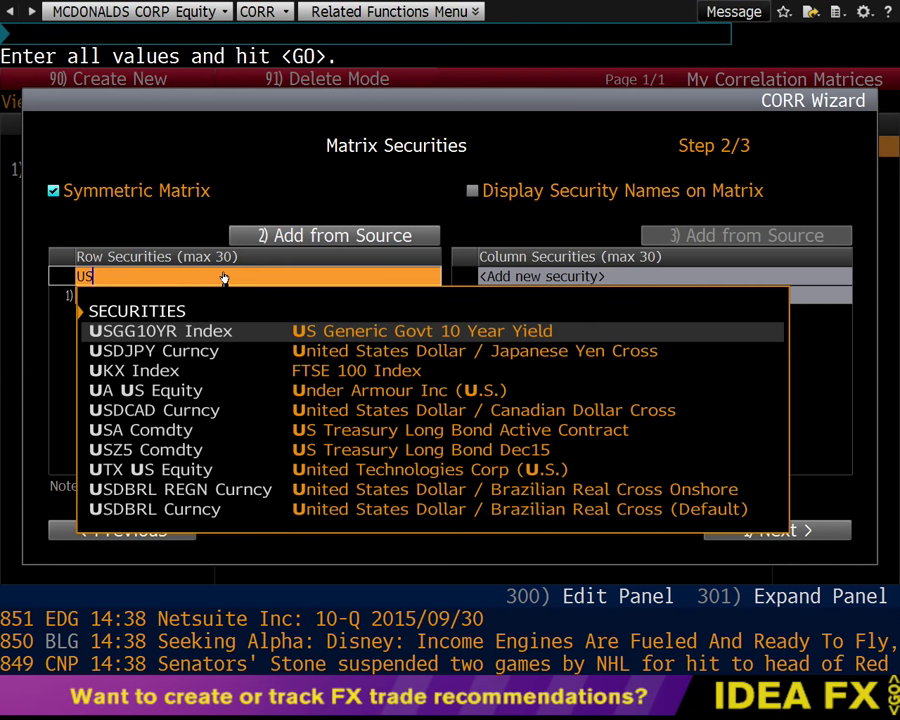
{"action": "type", "text": "C E"}
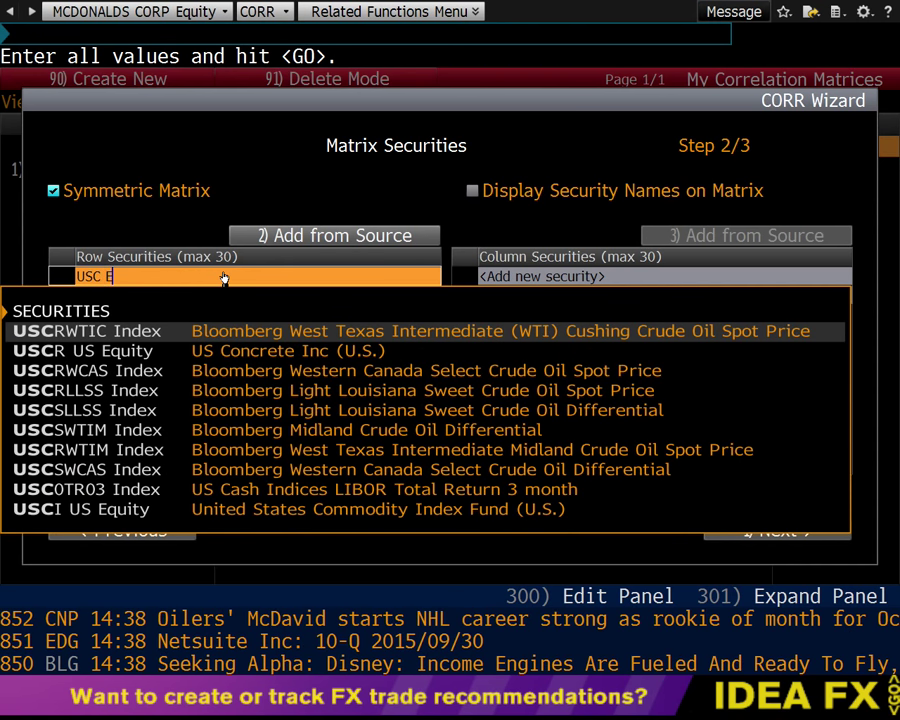
{"action": "type", "text": "XCHA"}
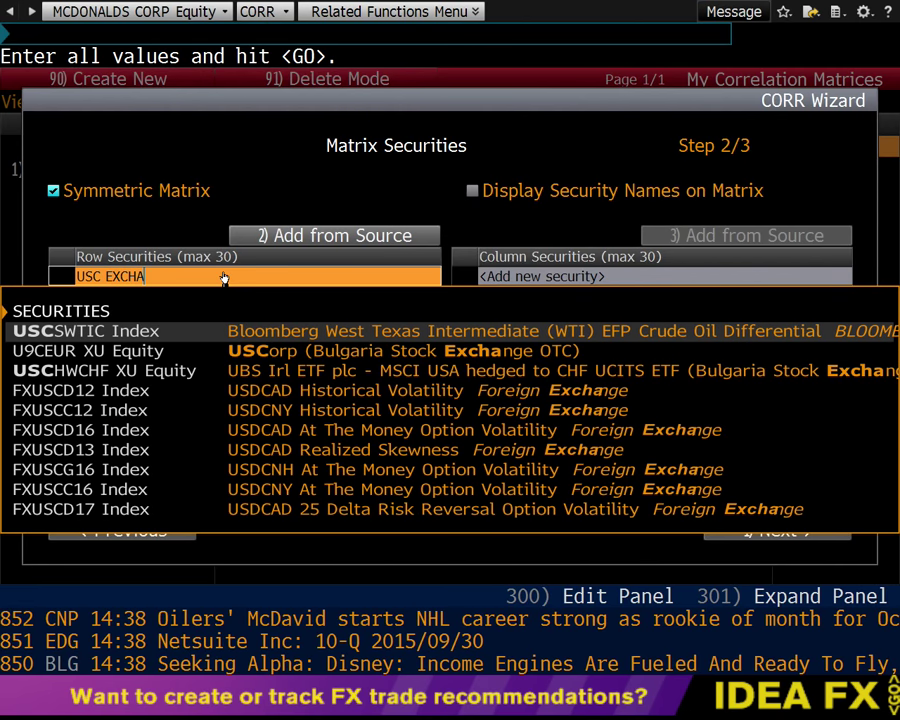
{"action": "type", "text": "NGE RT"}
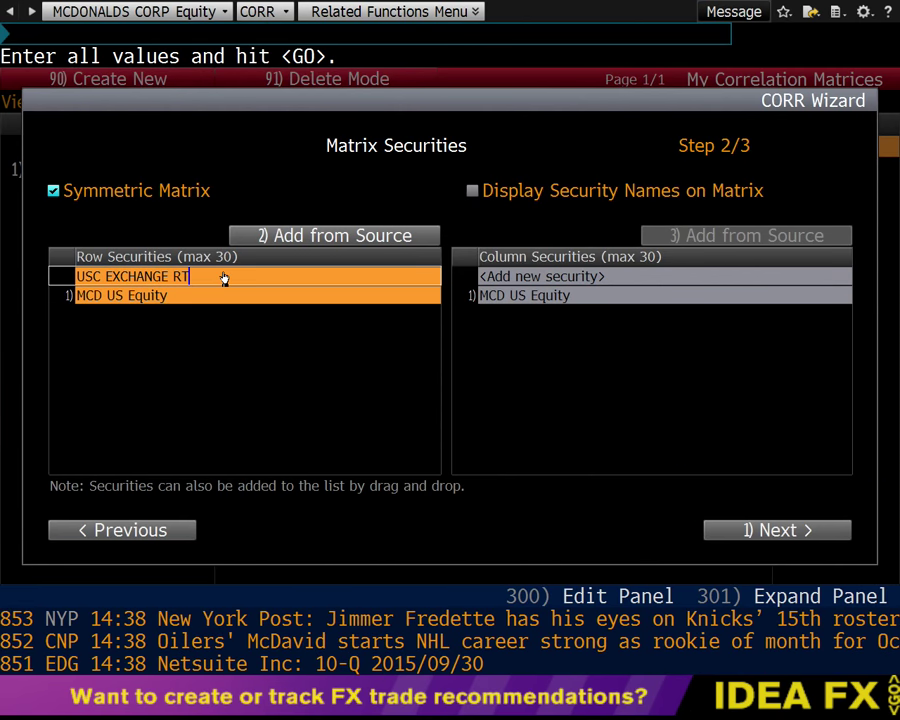
{"action": "key", "text": "BackSpace"}
{"action": "type", "text": "A"}
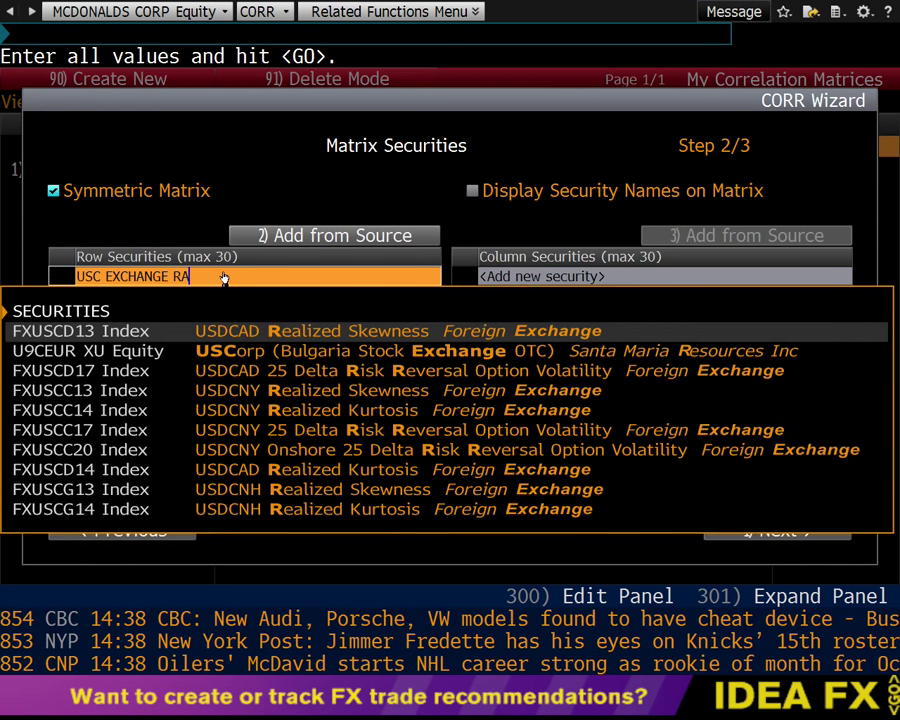
{"action": "type", "text": "TE"}
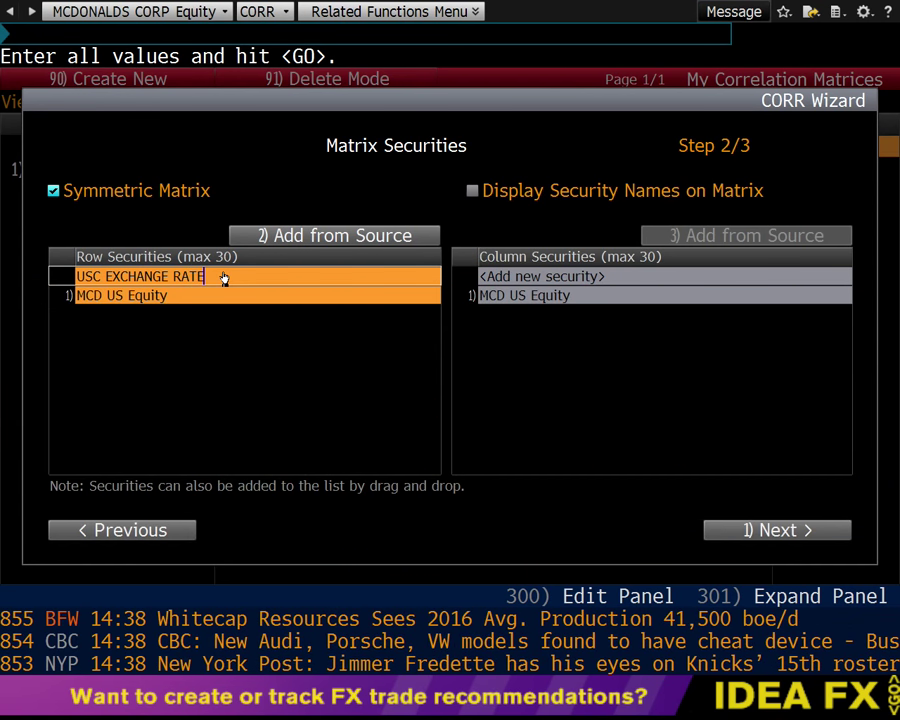
{"action": "key", "text": "BackSpace"}
{"action": "key", "text": "BackSpace"}
{"action": "key", "text": "BackSpace"}
{"action": "key", "text": "BackSpace"}
{"action": "key", "text": "BackSpace"}
{"action": "key", "text": "BackSpace"}
{"action": "key", "text": "BackSpace"}
{"action": "key", "text": "BackSpace"}
{"action": "key", "text": "BackSpace"}
{"action": "key", "text": "BackSpace"}
{"action": "key", "text": "BackSpace"}
{"action": "key", "text": "BackSpace"}
{"action": "key", "text": "BackSpace"}
{"action": "key", "text": "BackSpace"}
{"action": "key", "text": "BackSpace"}
{"action": "key", "text": "BackSpace"}
{"action": "key", "text": "BackSpace"}
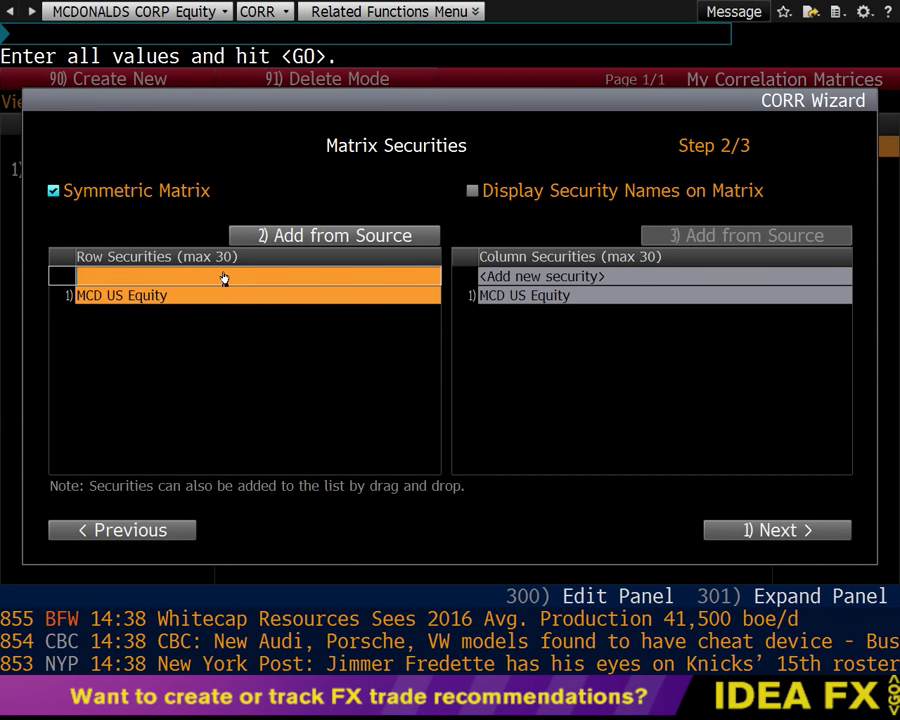
- Search the row securities for the USD currency and add EURUSD Curncy to the matrix
{"action": "type", "text": "USD"}
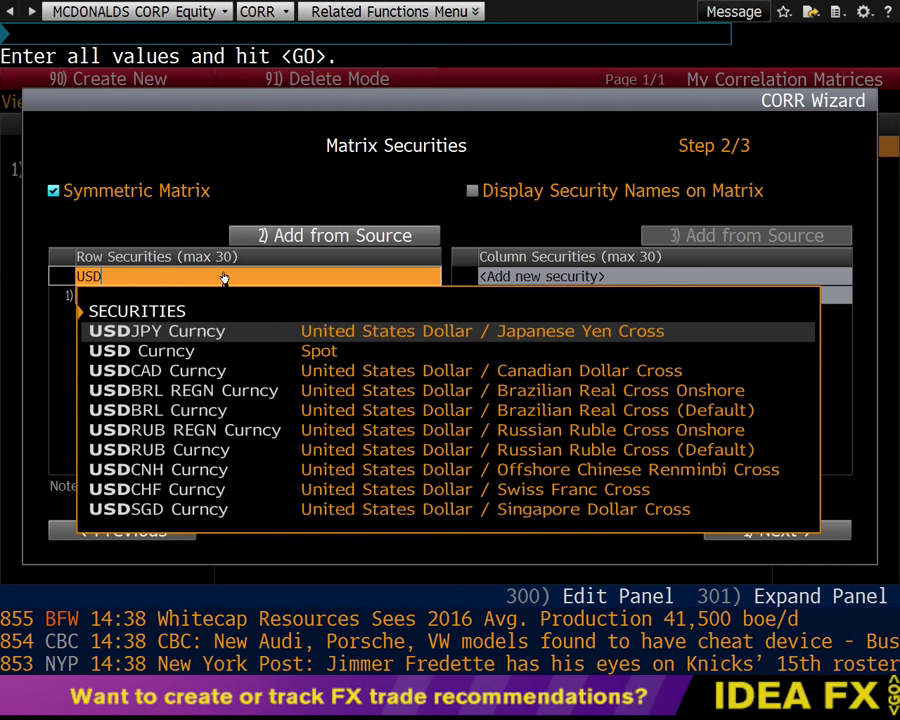
{"action": "type", "text": " CURRE"}
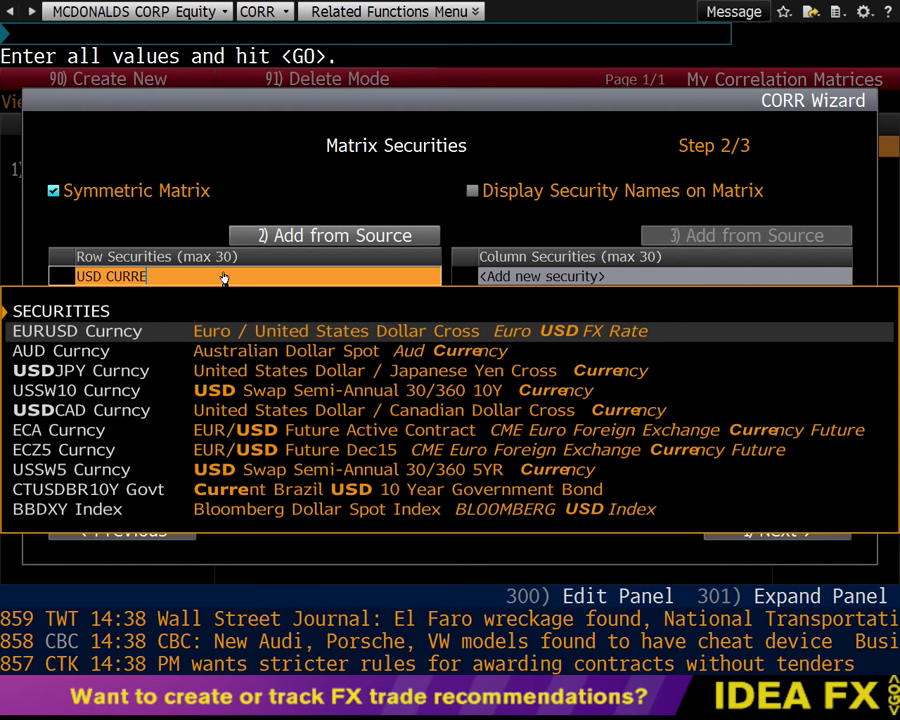
{"action": "left_click", "coordinate": [266, 338]}
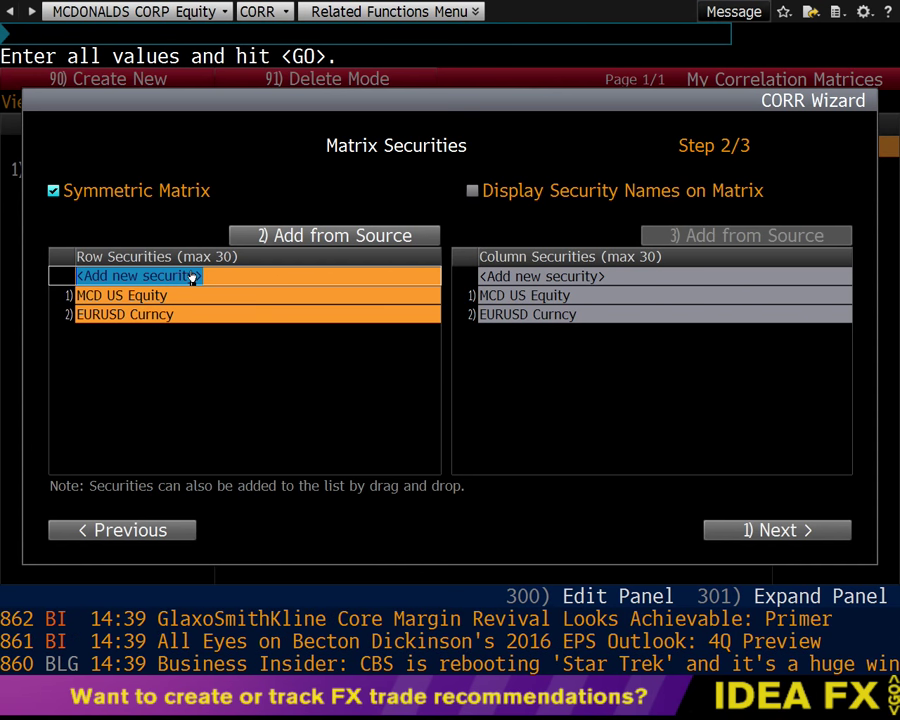
- Search for labor costs and add COSTNFR% Index, the quarterly US nonfarm unit labor costs, as a row security
{"action": "type", "text": "LAB"}
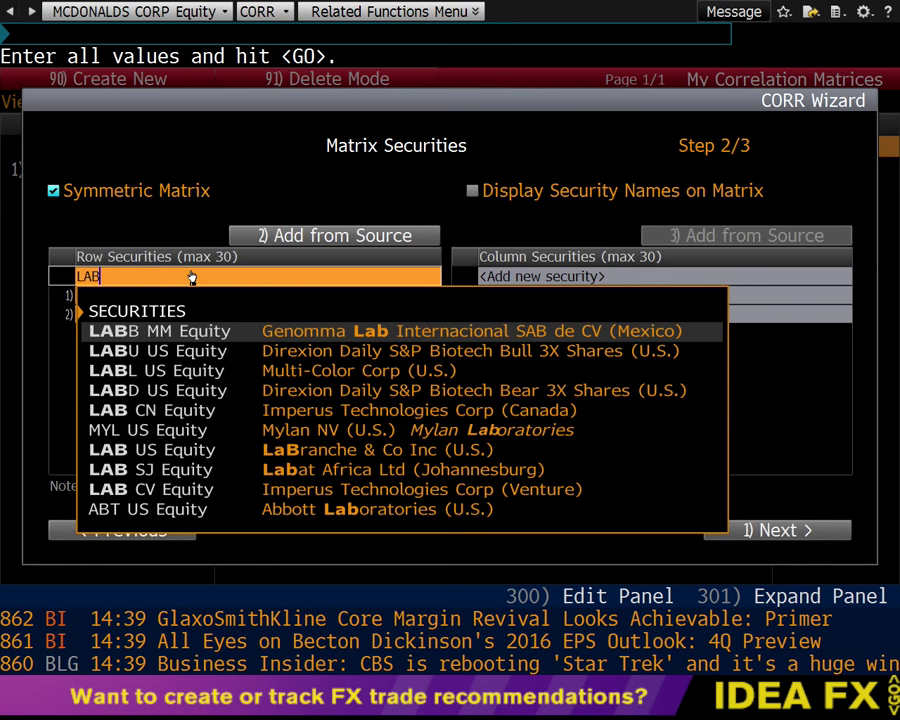
{"action": "type", "text": "OR C"}
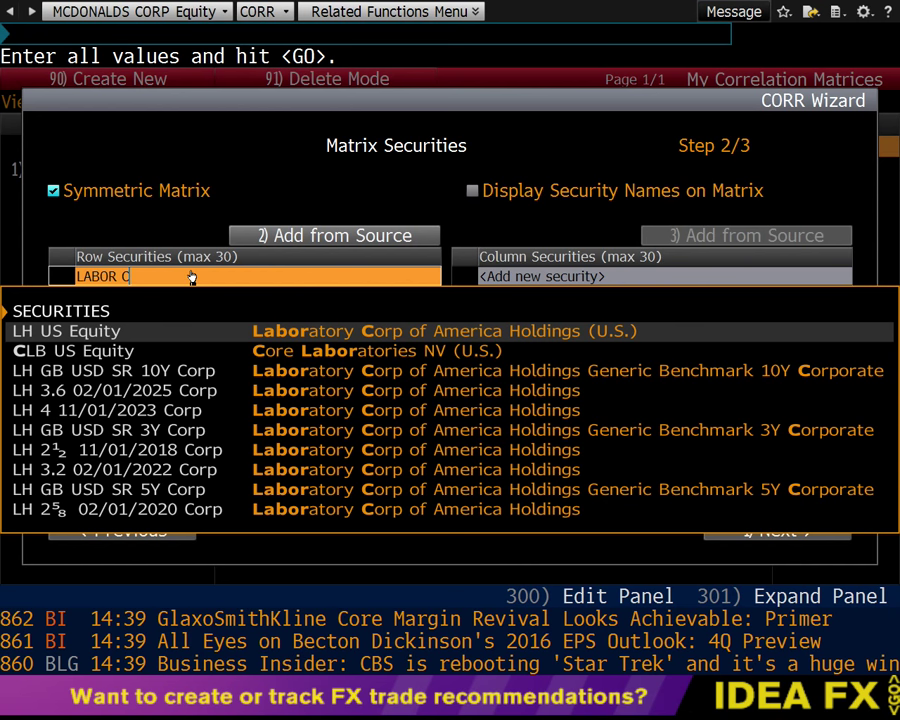
{"action": "type", "text": "OSTS"}
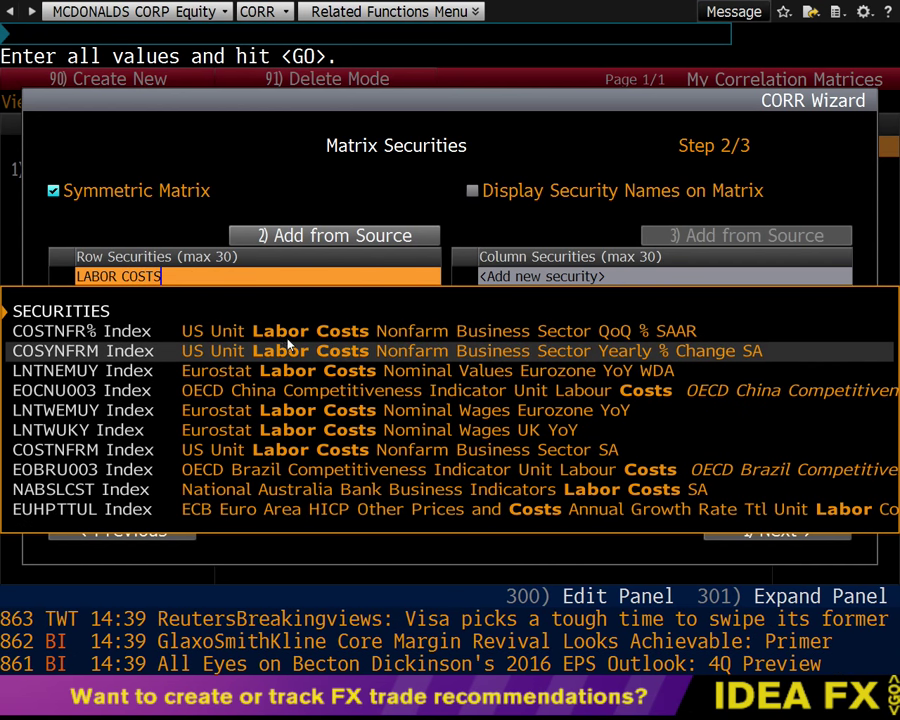
{"action": "left_click", "coordinate": [541, 332]}
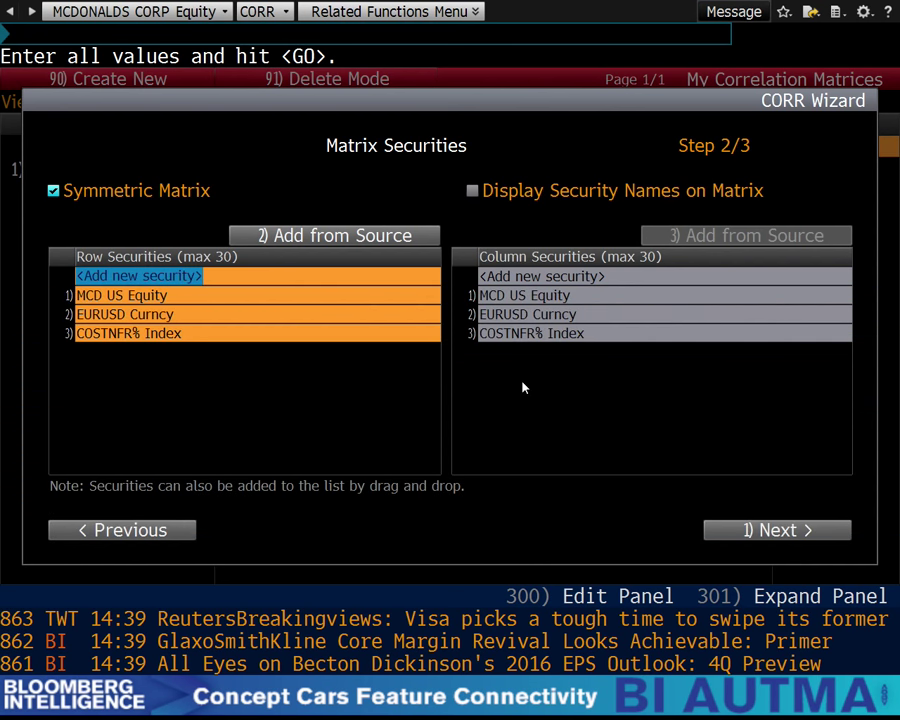
- Proceed to the matrix title, name the matrix 443 401 test and finish creating it
{"action": "left_click", "coordinate": [789, 544]}
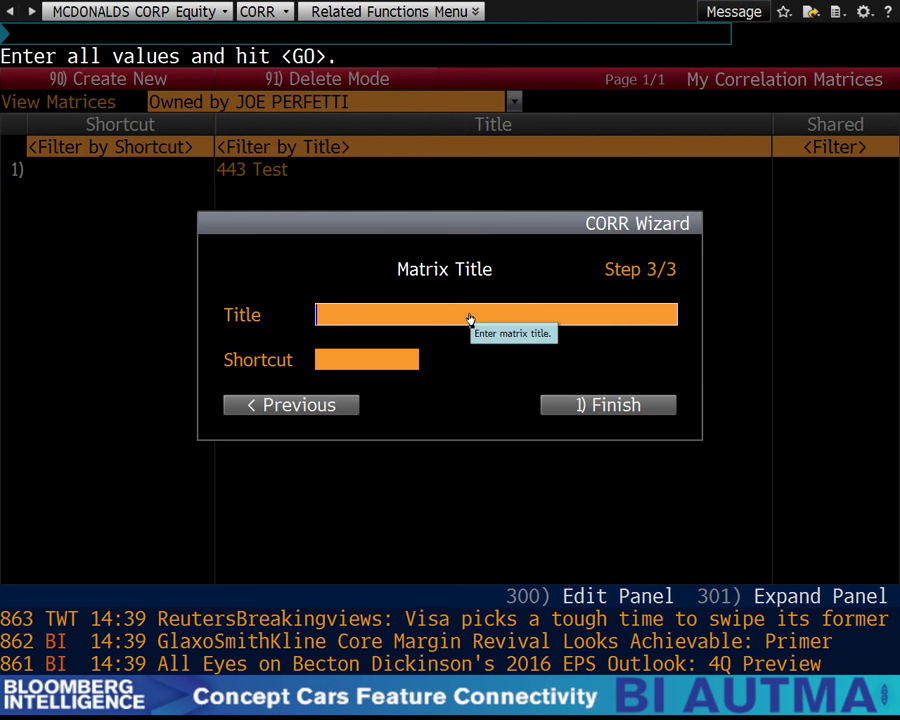
{"action": "type", "text": "443 401 t"}
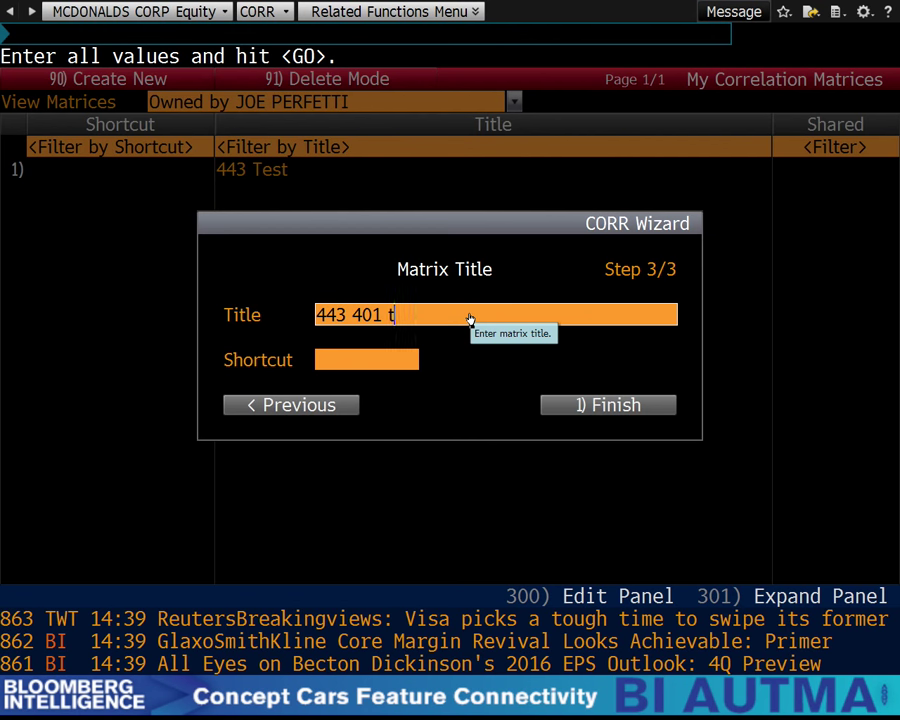
{"action": "type", "text": "est"}
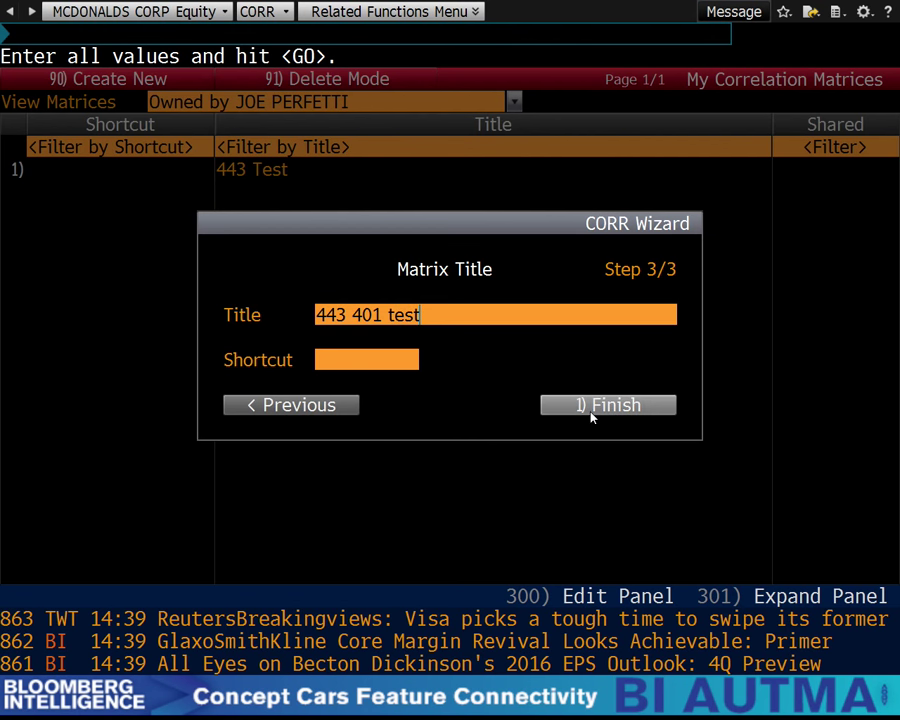
{"action": "left_click", "coordinate": [590, 410]}
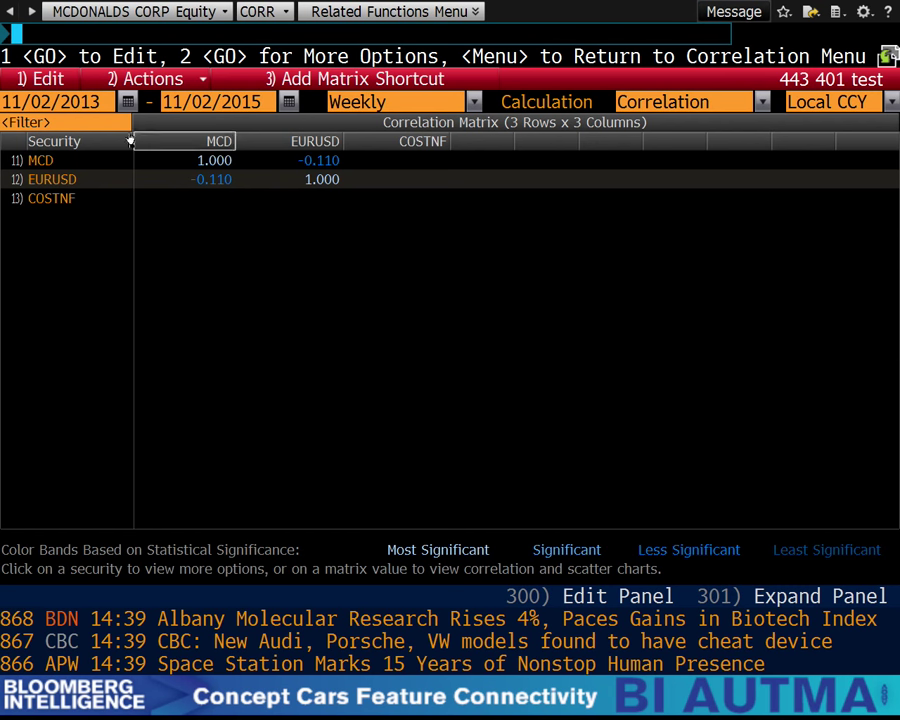
- Try to add YUM US Equity to the securities of the 443 401 test matrix and update it
{"action": "left_click", "coordinate": [42, 79]}
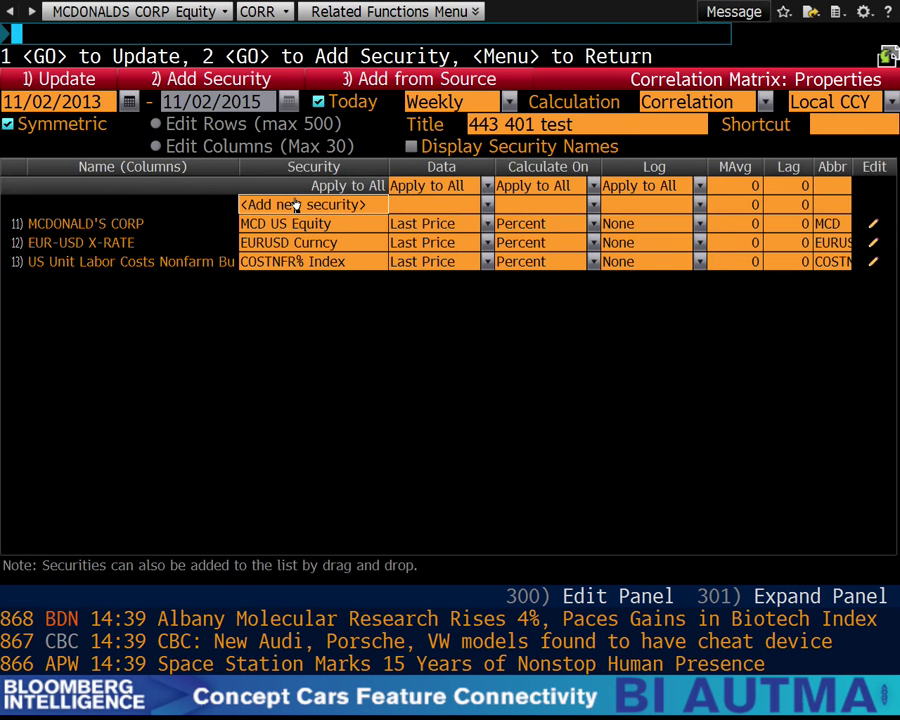
{"action": "left_click", "coordinate": [352, 211]}
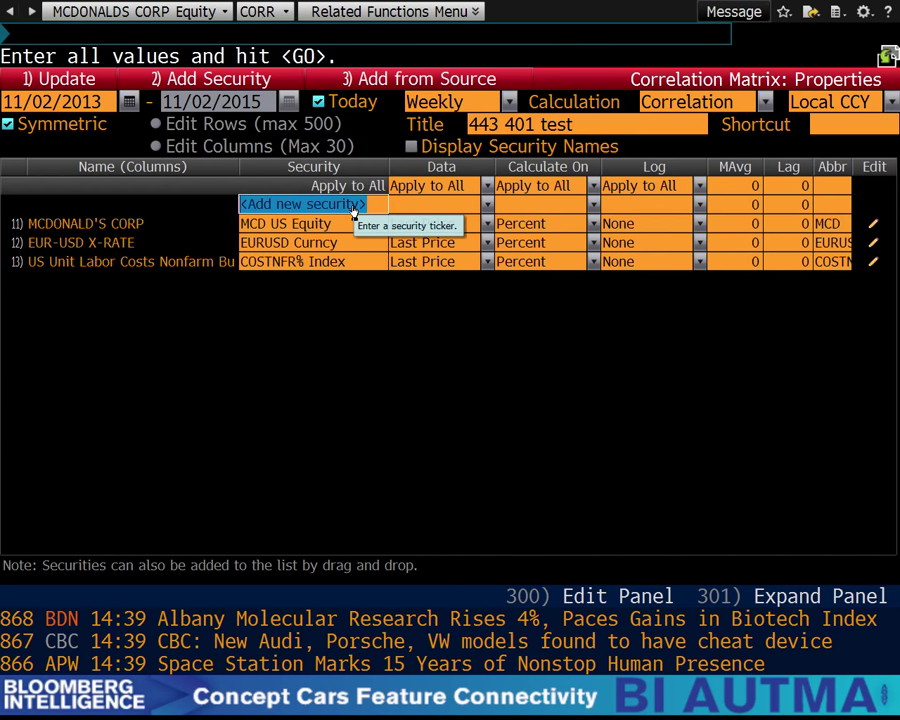
{"action": "type", "text": "YUM"}
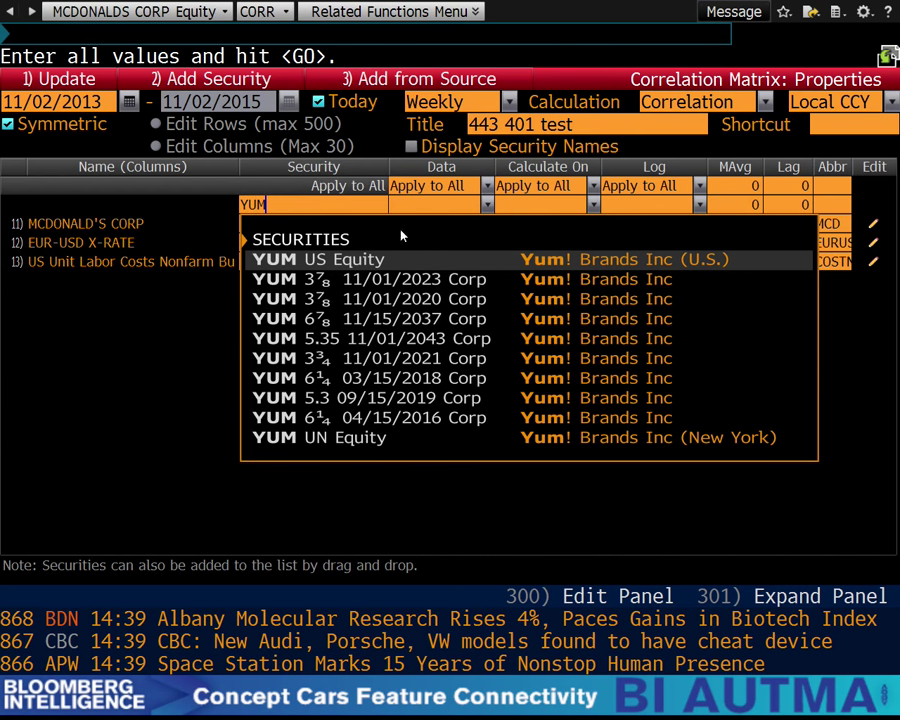
{"action": "left_click", "coordinate": [424, 262]}
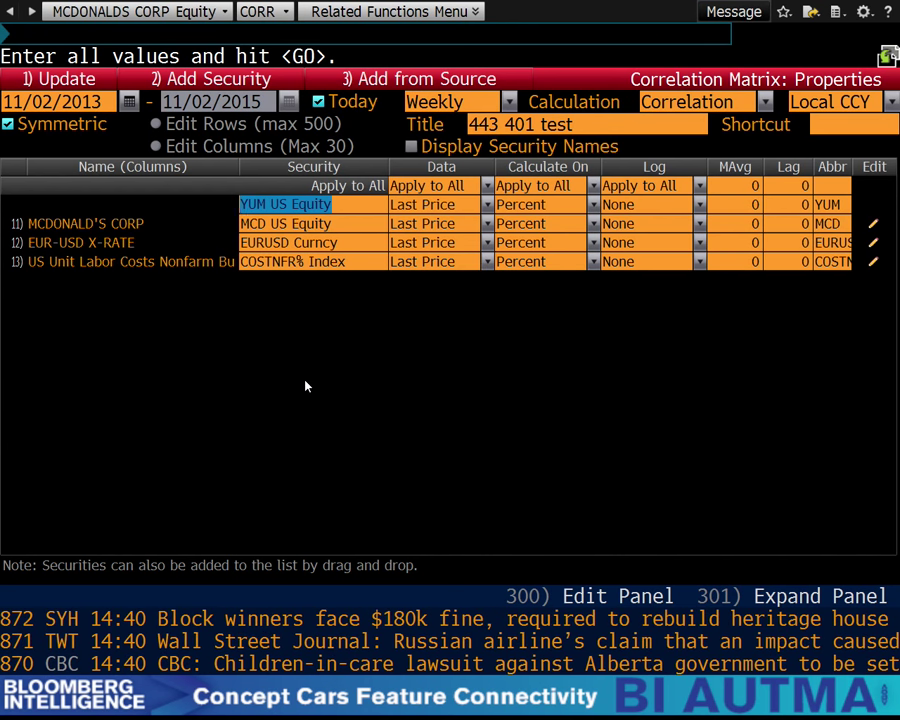
{"action": "left_click", "coordinate": [88, 80]}
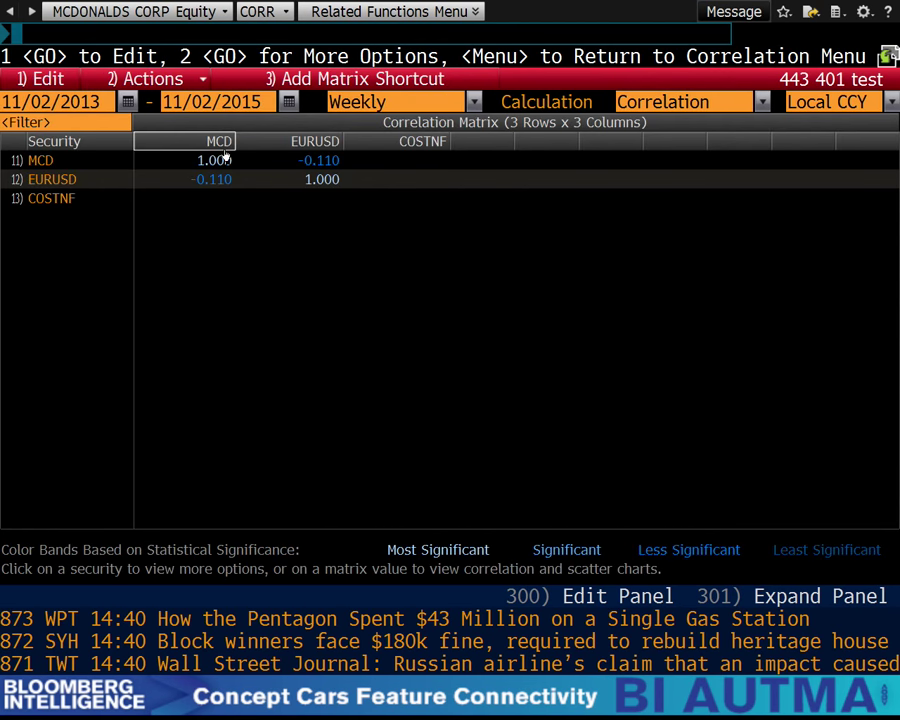
- Add YUM US Equity as a new security in the 443 401 test matrix properties and update the matrix
{"action": "left_click", "coordinate": [45, 78]}
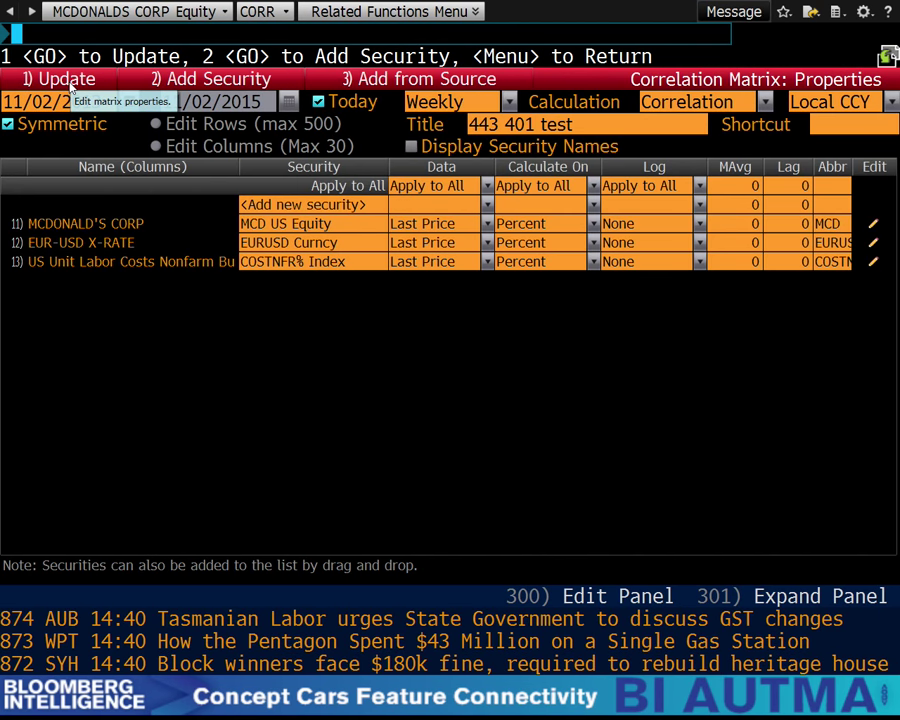
{"action": "left_click", "coordinate": [277, 204]}
{"action": "type", "text": "Y"}
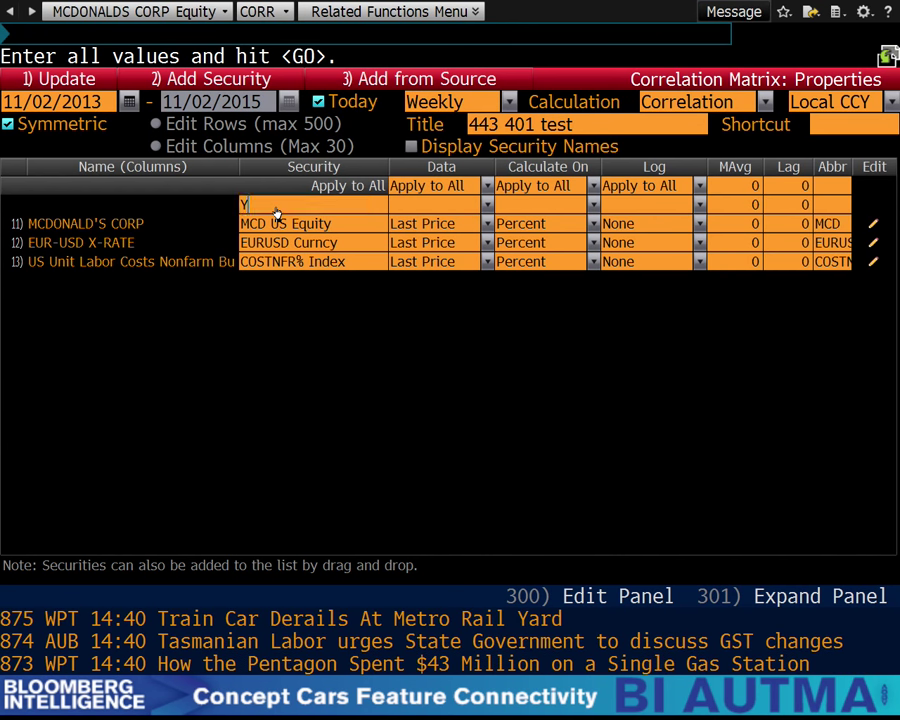
{"action": "type", "text": "UM"}
{"action": "key", "text": "Return"}
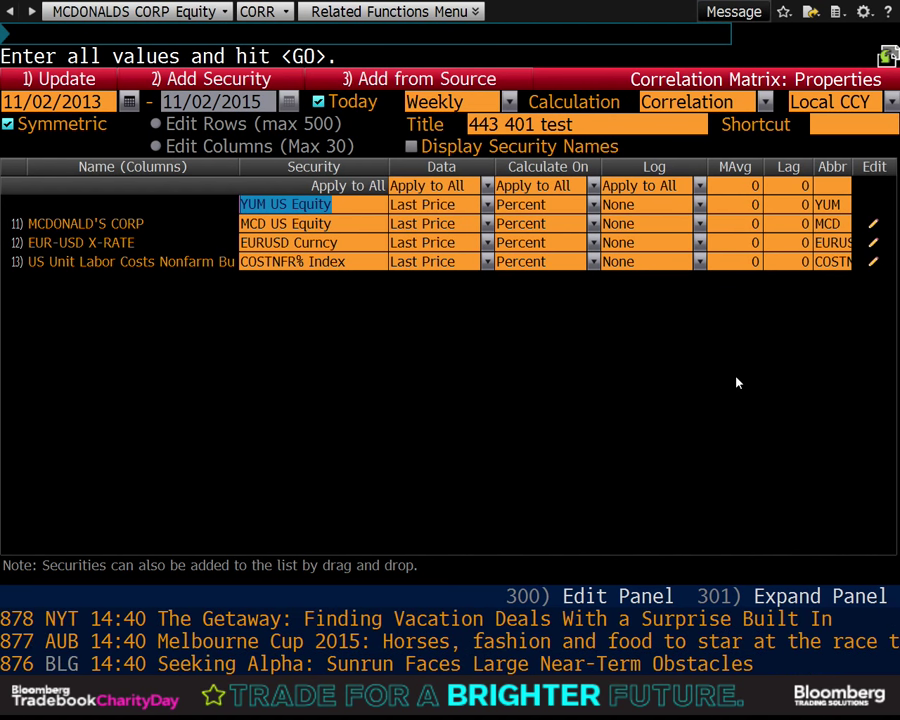
{"action": "key", "text": "Return"}
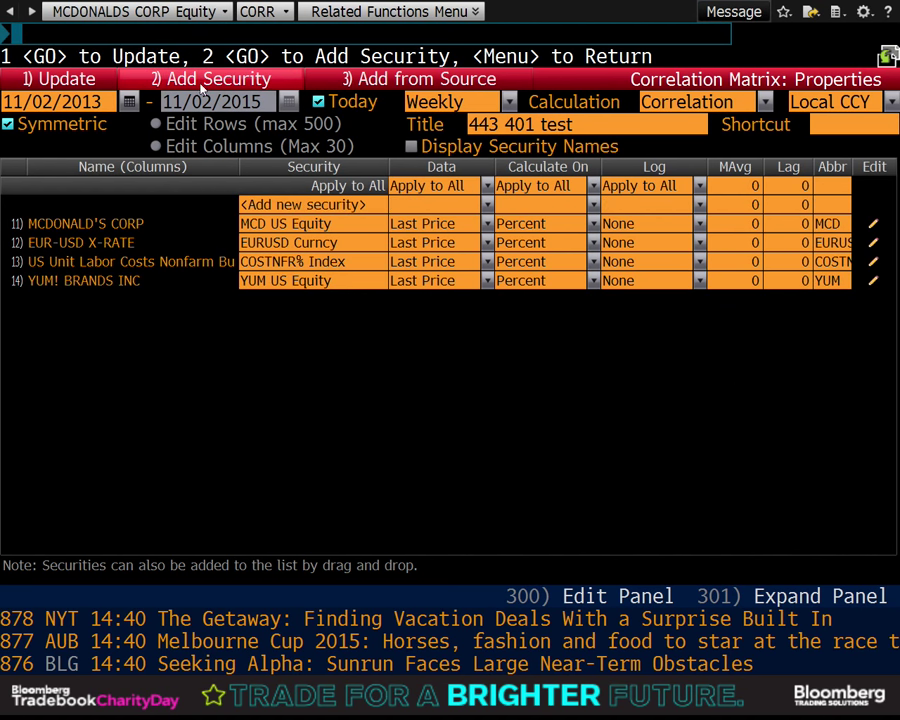
{"action": "left_click", "coordinate": [88, 80]}
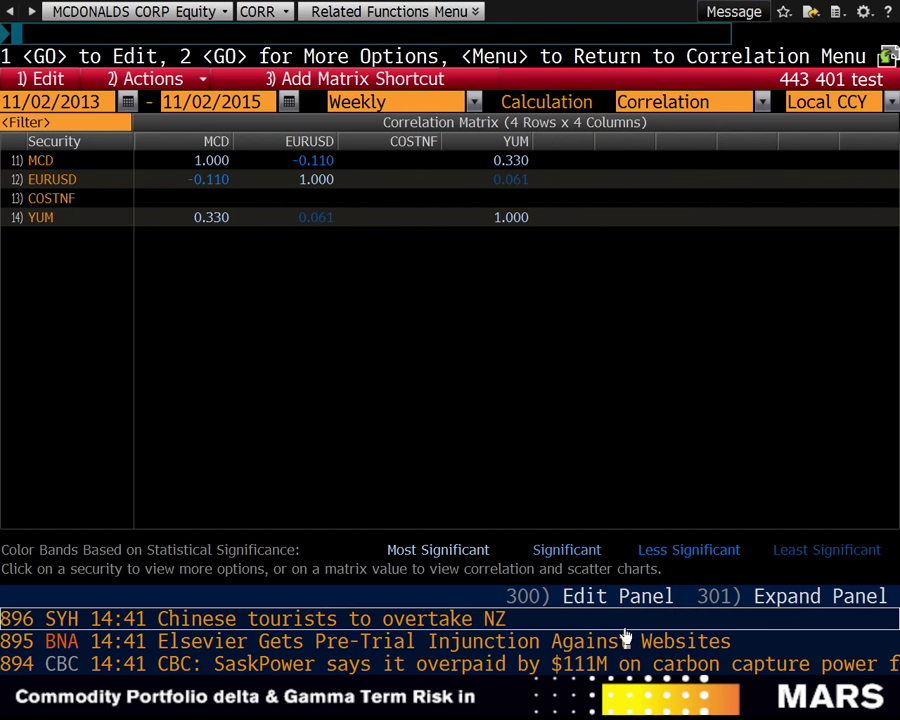
- Switch to Chrome, download valuation_model_mcd-baseline.xlsx from the course's MCD files folder and open it in Excel
{"action": "key", "text": "ctrl+Left"}
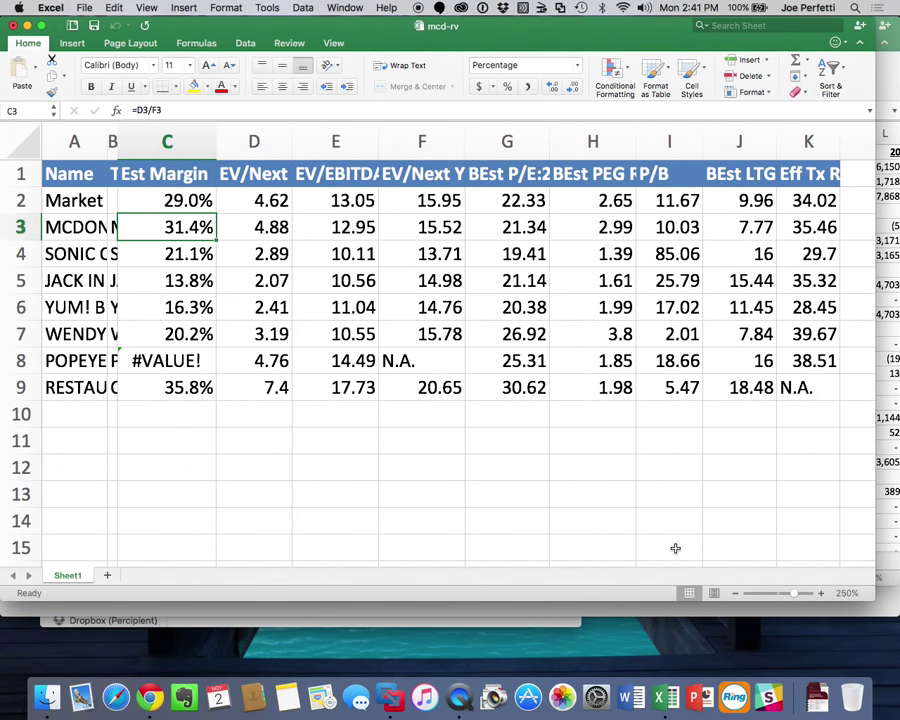
{"action": "left_click", "coordinate": [48, 700]}
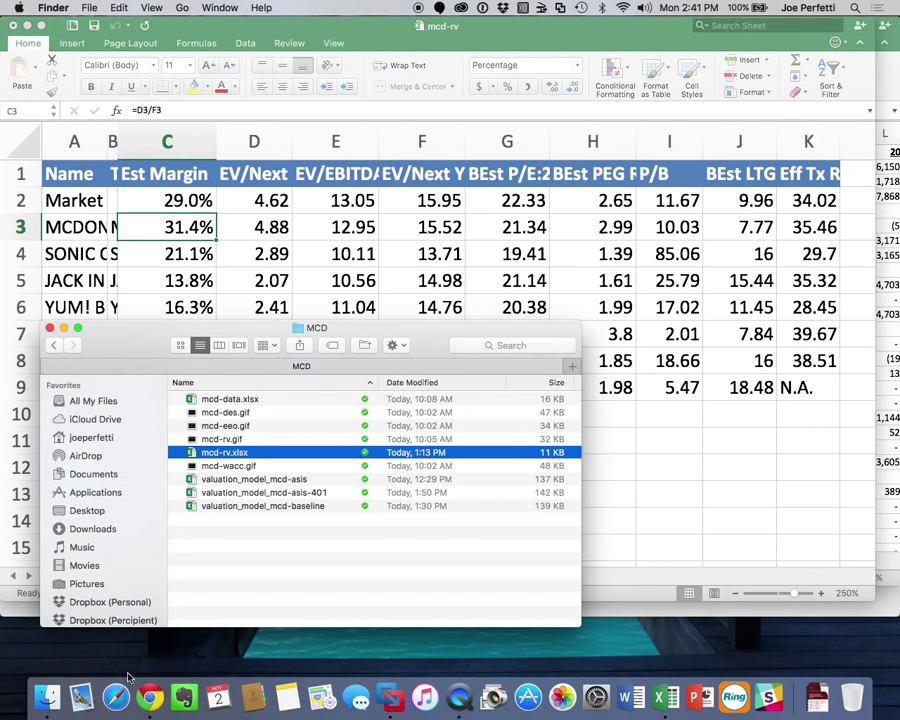
{"action": "left_click", "coordinate": [150, 697]}
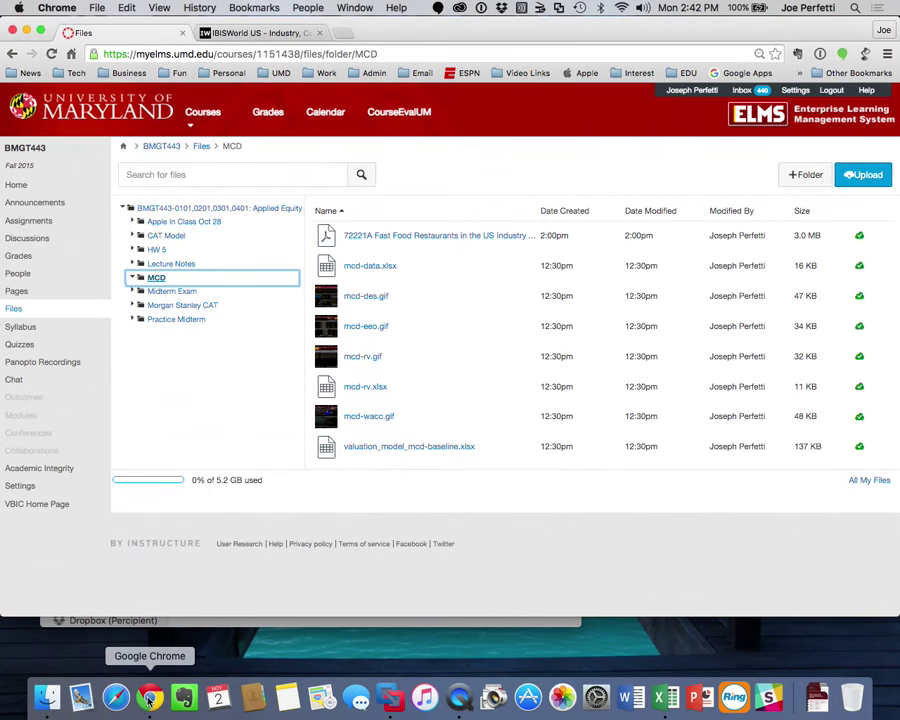
{"action": "left_click", "coordinate": [460, 450]}
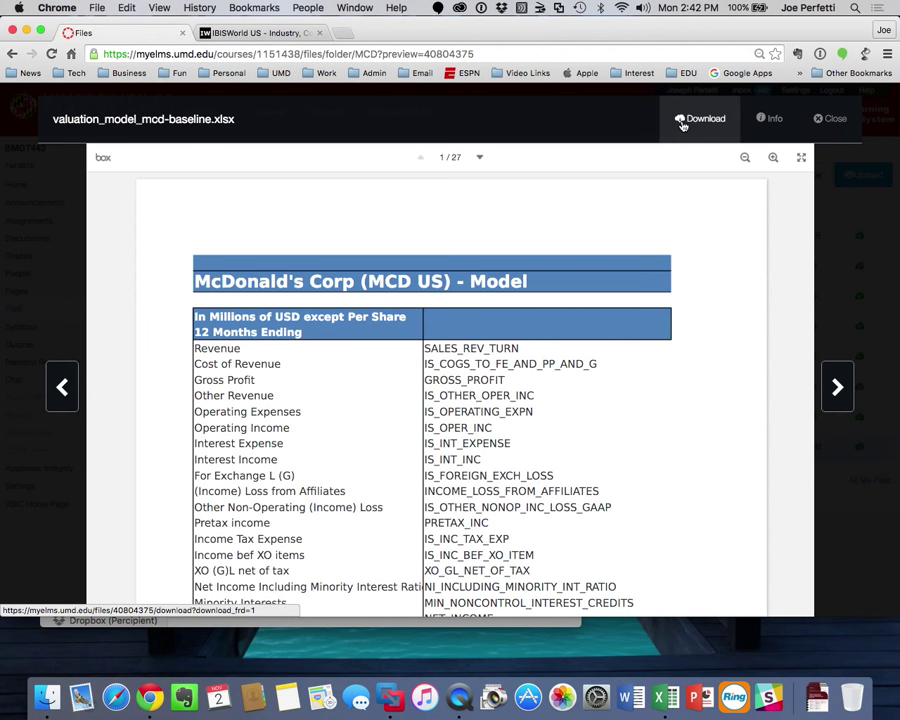
{"action": "left_click", "coordinate": [682, 123]}
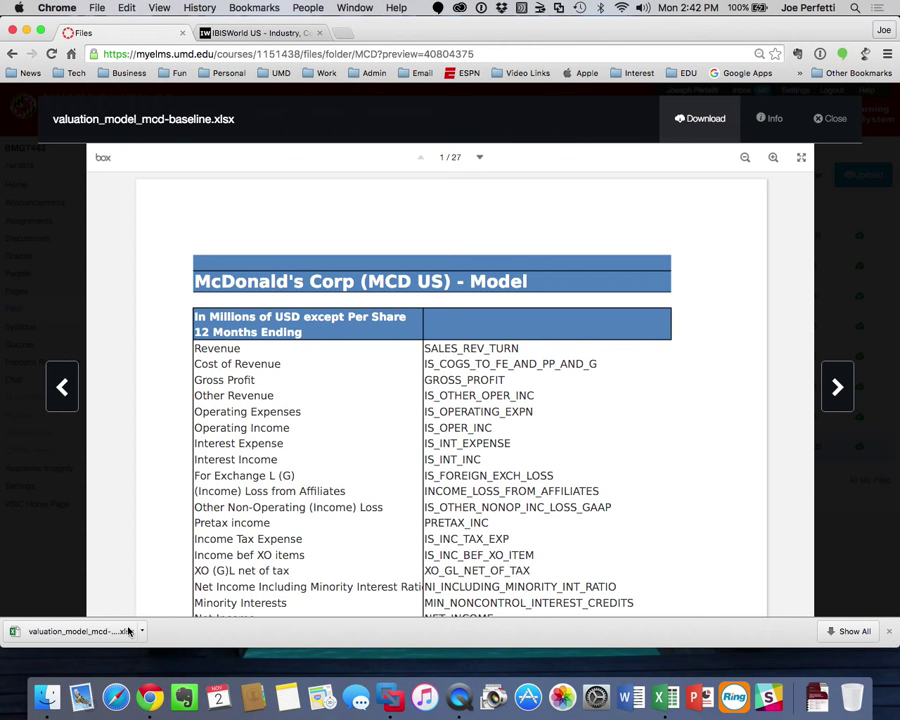
{"action": "left_click", "coordinate": [60, 630]}
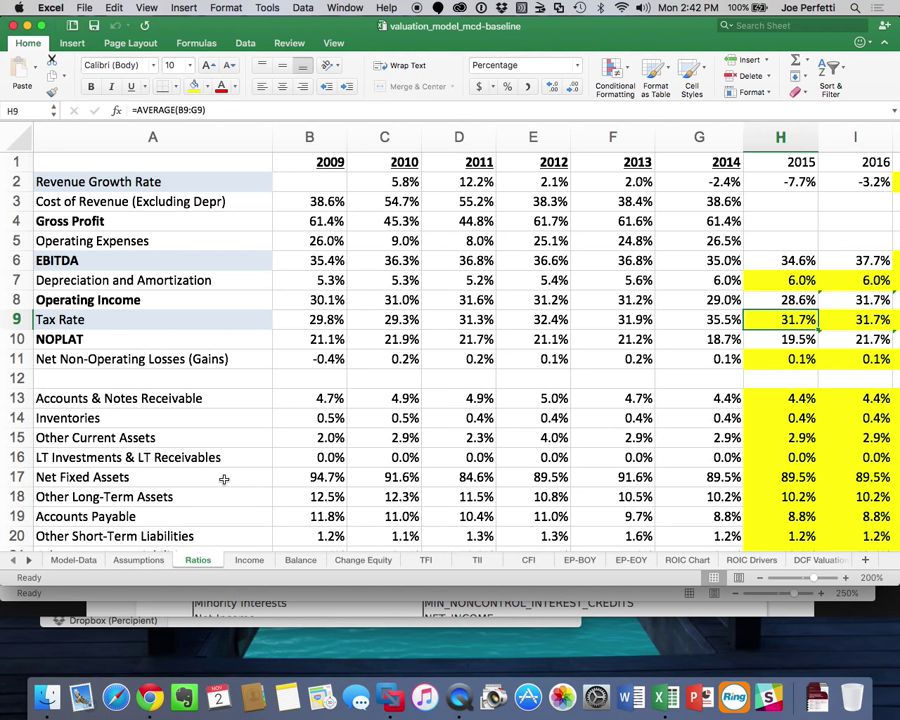
- Review the Model-Data sheet, and on Assumptions the last reported year, WACC, CV g, shares outstanding, and 2015–2016 sales and EBITDA
{"action": "left_click", "coordinate": [73, 560]}
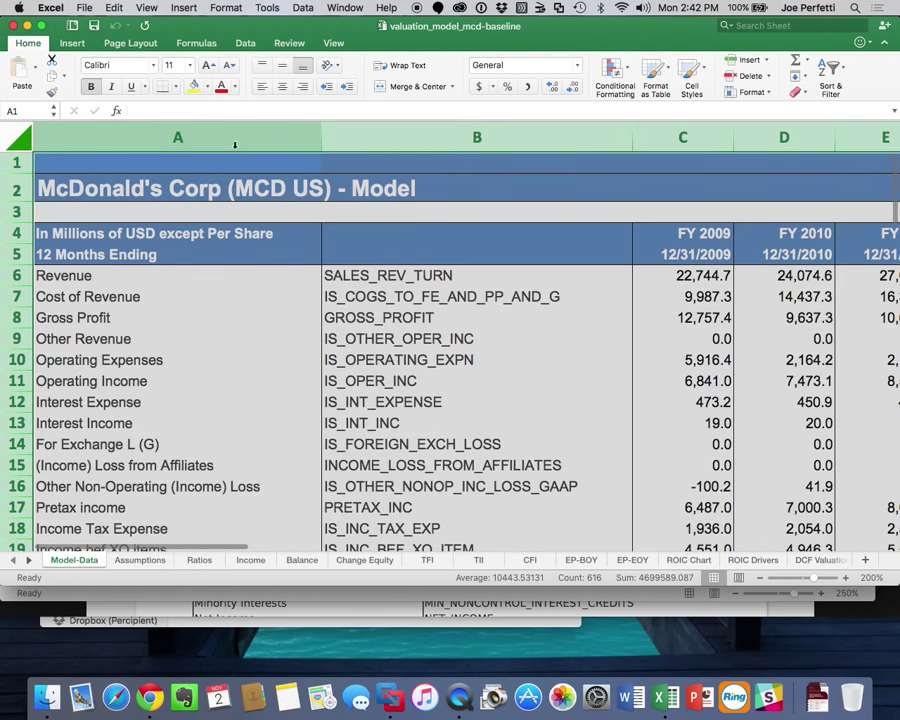
{"action": "left_click", "coordinate": [296, 299]}
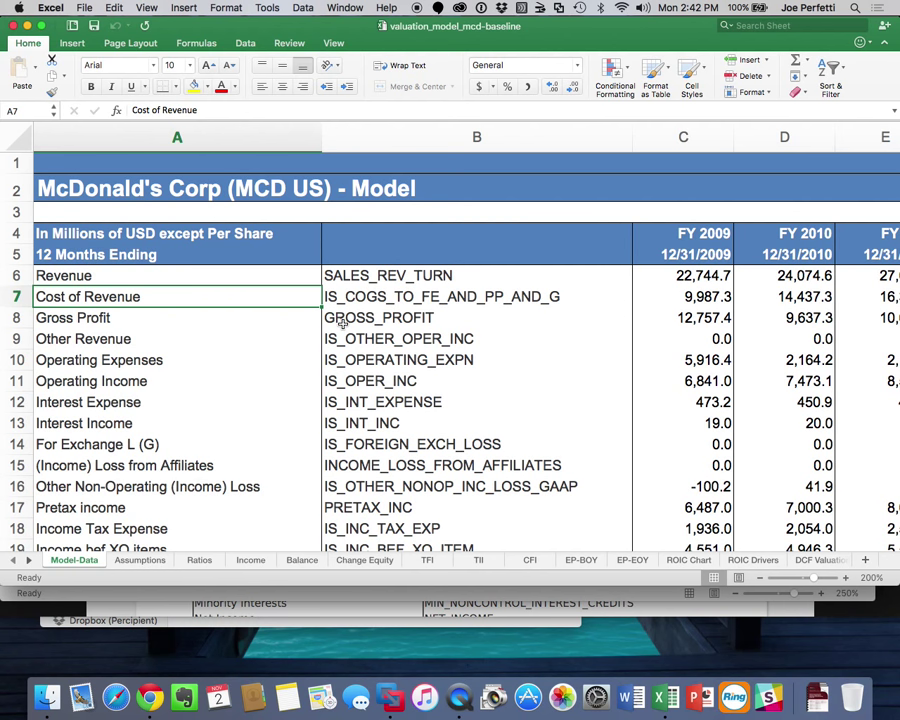
{"action": "left_click", "coordinate": [140, 560]}
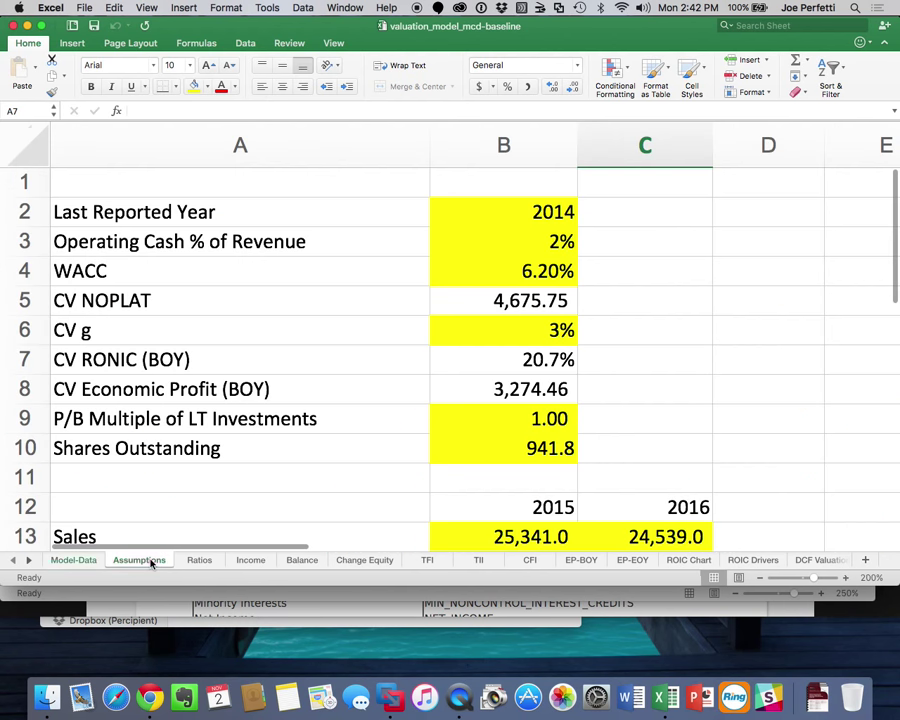
{"action": "left_click", "coordinate": [568, 211]}
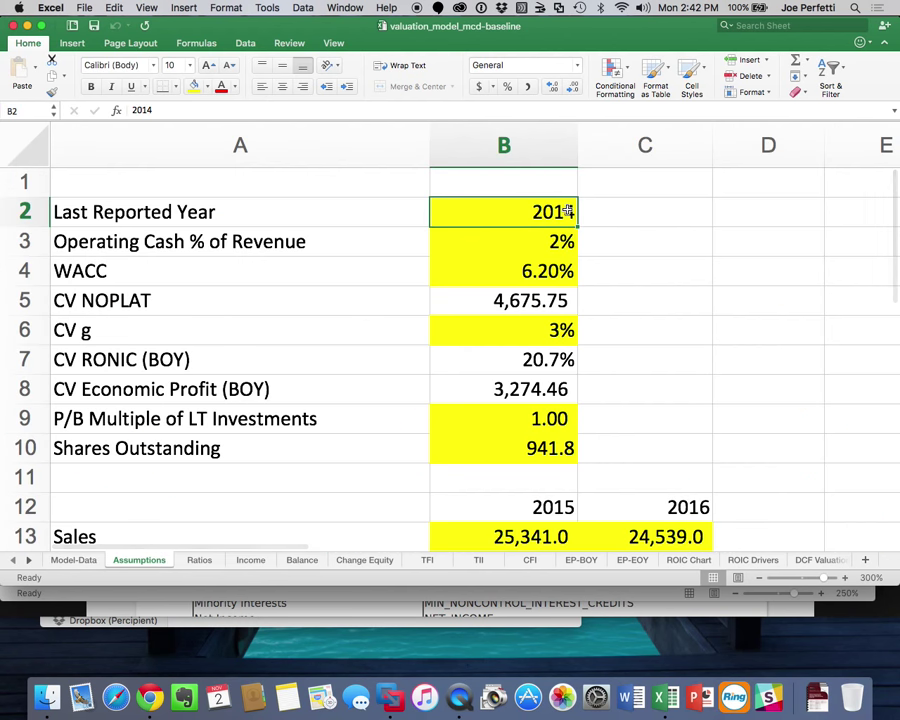
{"action": "left_click", "coordinate": [522, 274]}
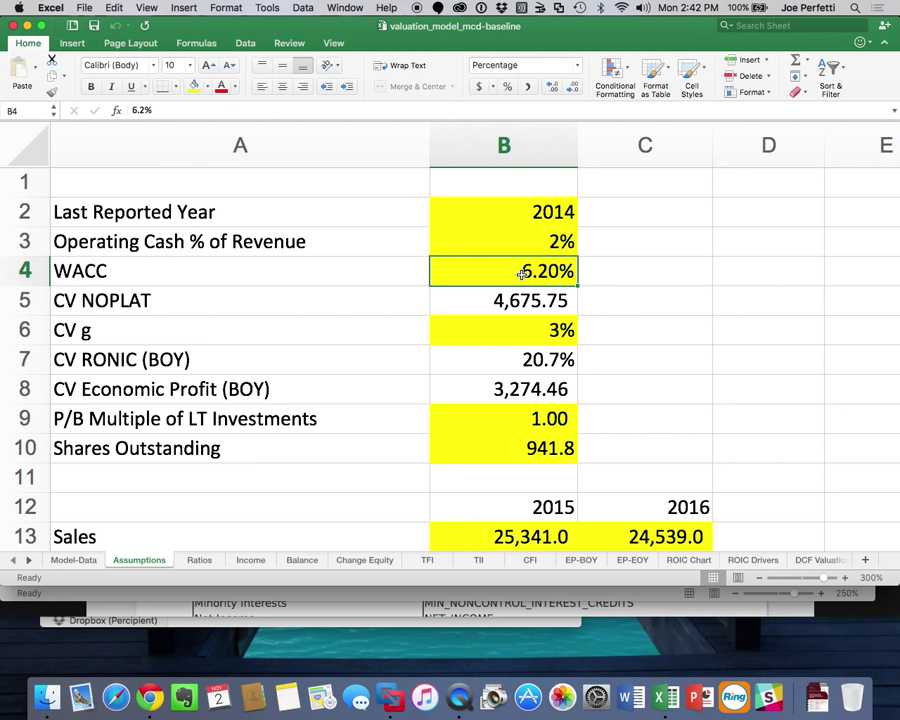
{"action": "left_click", "coordinate": [552, 332]}
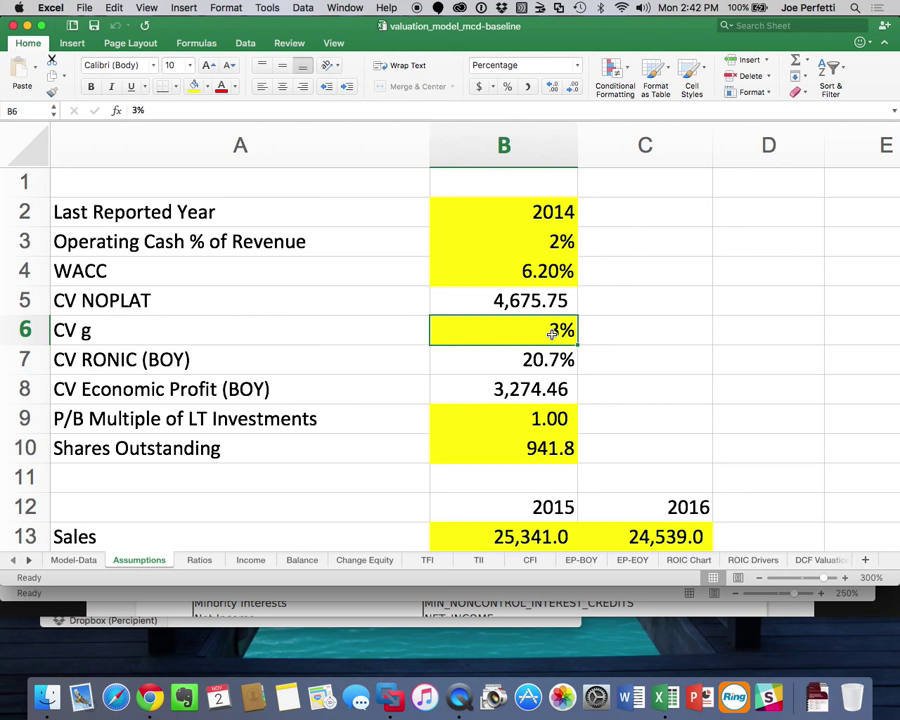
{"action": "left_click", "coordinate": [525, 437]}
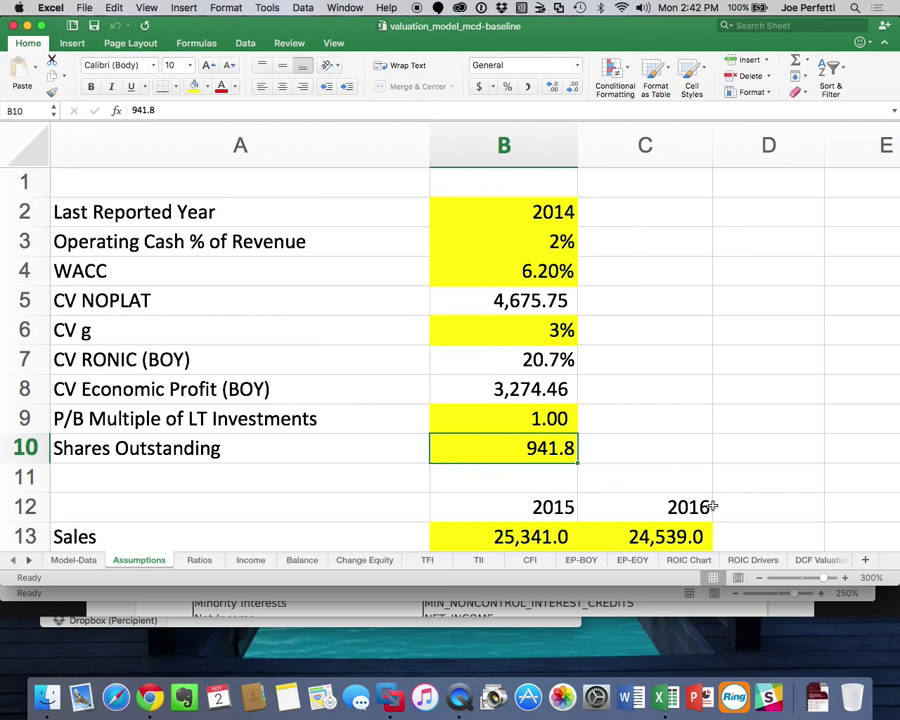
{"action": "scroll", "coordinate": [700, 502], "scroll_direction": "down", "scroll_amount": 5}
{"action": "left_click", "coordinate": [553, 334]}
{"action": "left_click_drag", "start_coordinate": [553, 334], "coordinate": [635, 353]}
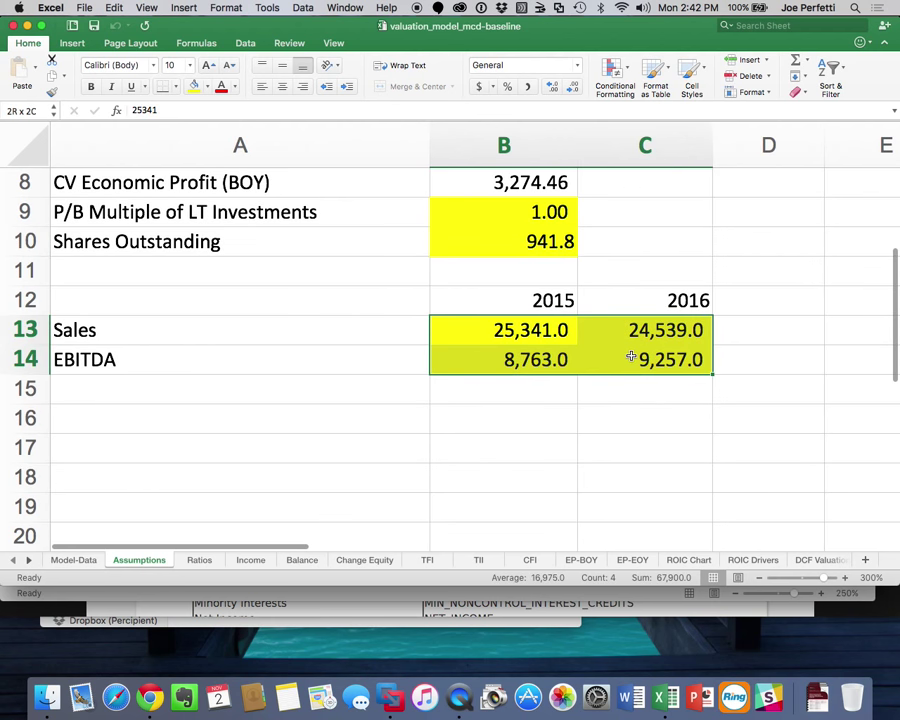
- On the Ratios sheet, examine the revenue growth rate forecasts for 2016 and 2017
{"action": "left_click", "coordinate": [205, 559]}
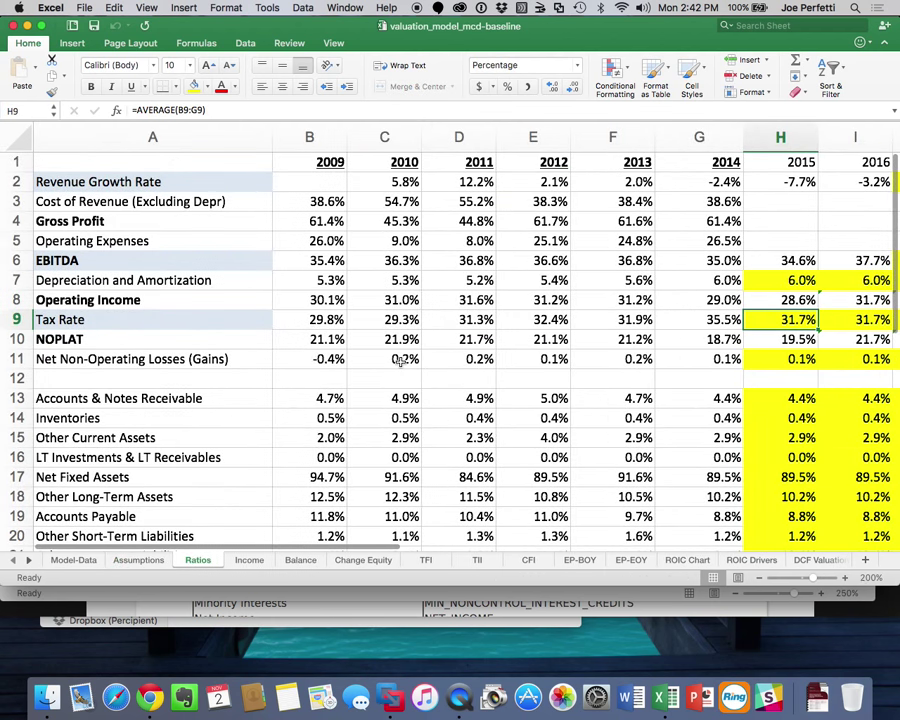
{"action": "scroll", "coordinate": [400, 358], "scroll_direction": "right", "scroll_amount": 6}
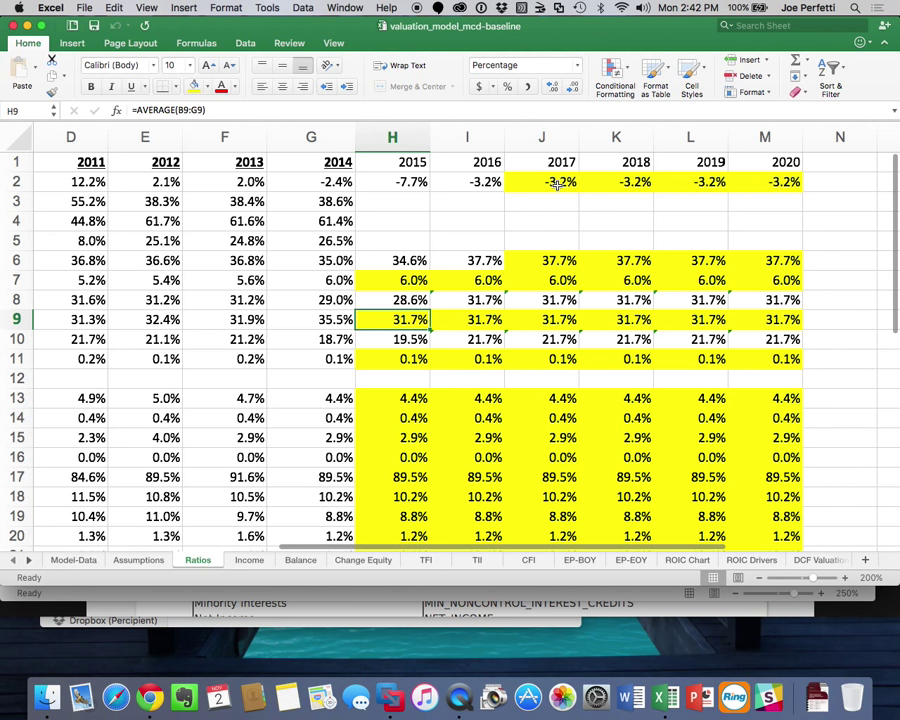
{"action": "left_click", "coordinate": [555, 181]}
{"action": "left_click", "coordinate": [490, 181]}
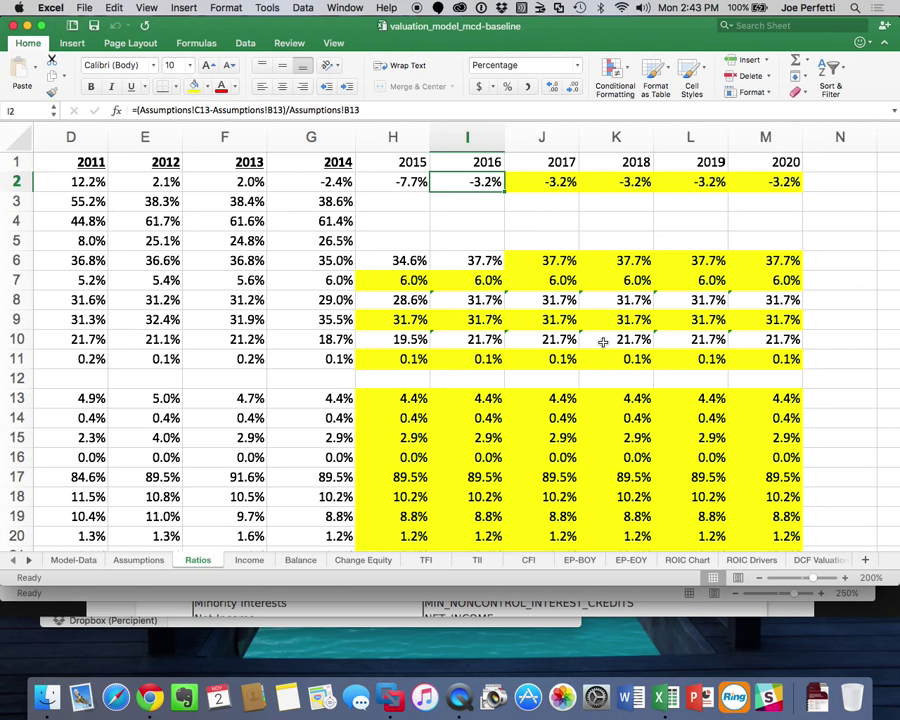
{"action": "scroll", "coordinate": [603, 342], "scroll_direction": "left", "scroll_amount": 8}
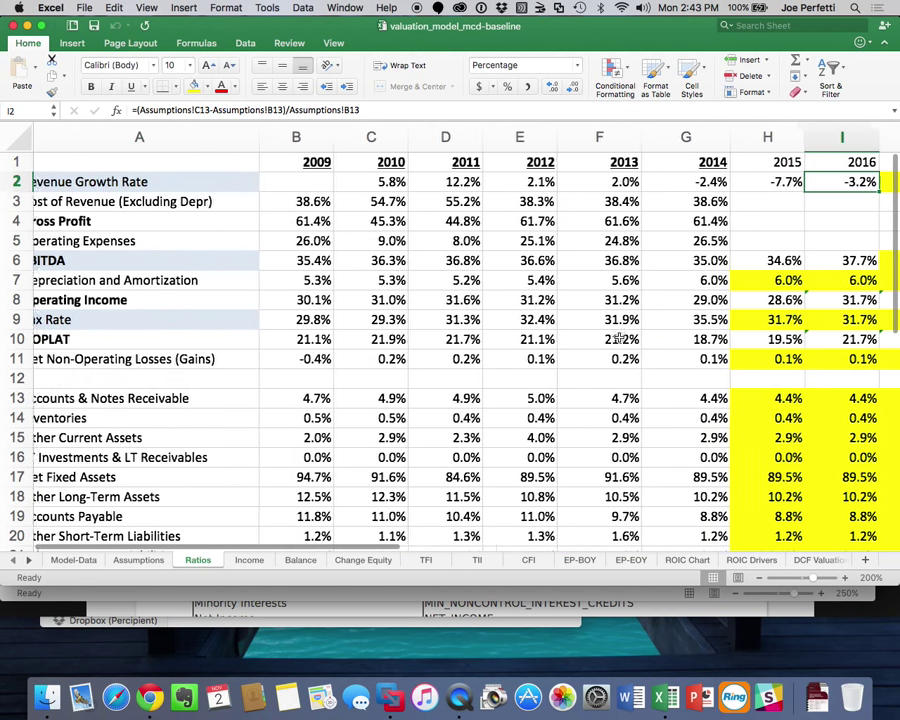
- Inspect the averaging formula behind the 2015 tax rate and compare the tax rate forecasts through 2020
{"action": "scroll", "coordinate": [620, 339], "scroll_direction": "left", "scroll_amount": 2}
{"action": "left_click", "coordinate": [780, 319]}
{"action": "double_click", "coordinate": [780, 319]}
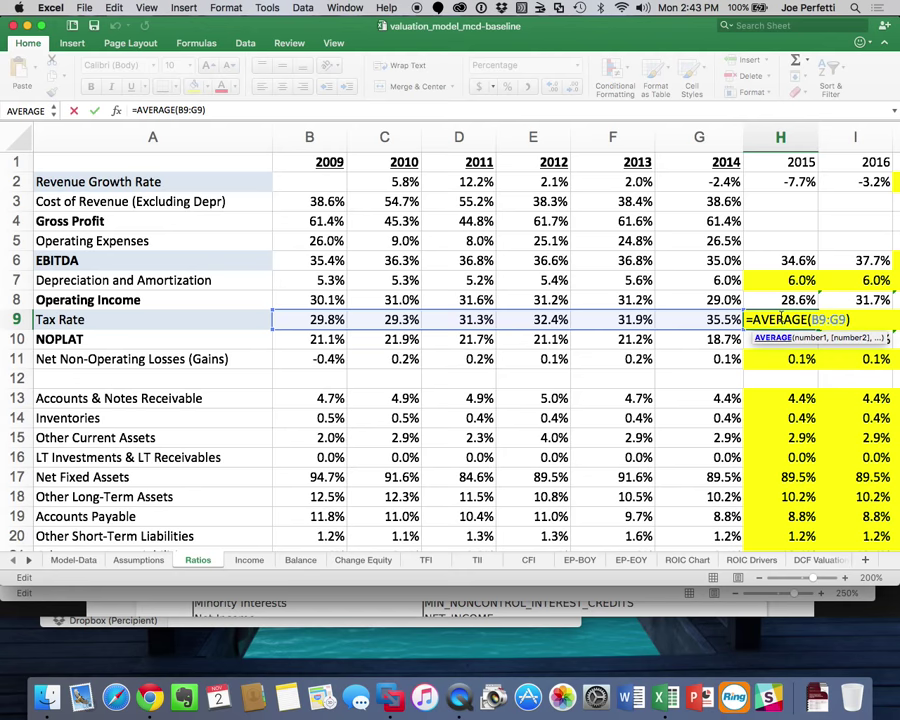
{"action": "key", "text": "ctrl+Return"}
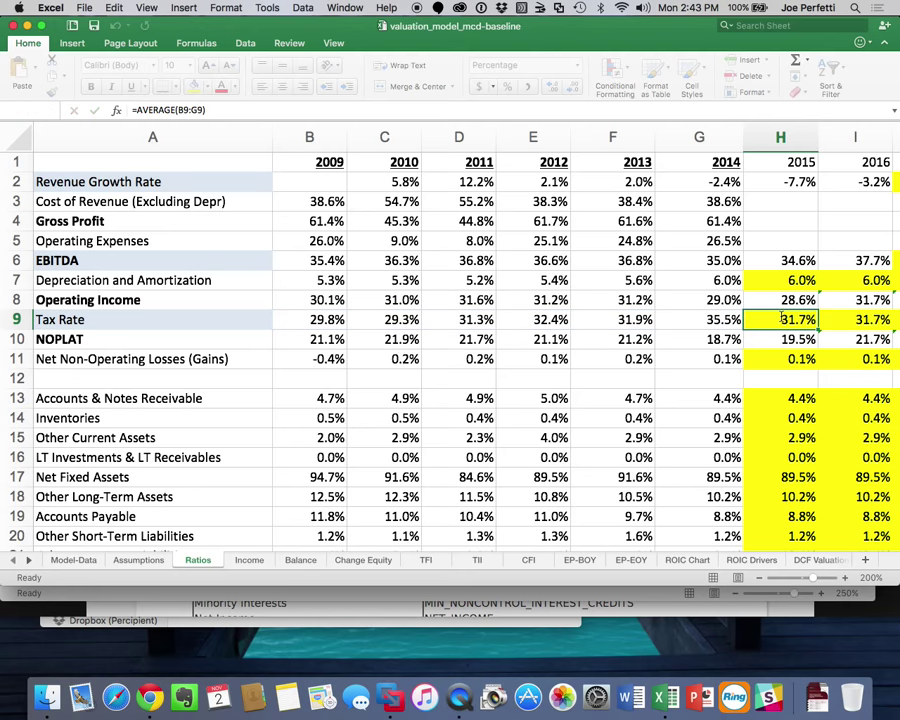
{"action": "scroll", "coordinate": [780, 318], "scroll_direction": "right", "scroll_amount": 5}
{"action": "scroll", "coordinate": [780, 318], "scroll_direction": "right", "scroll_amount": 3}
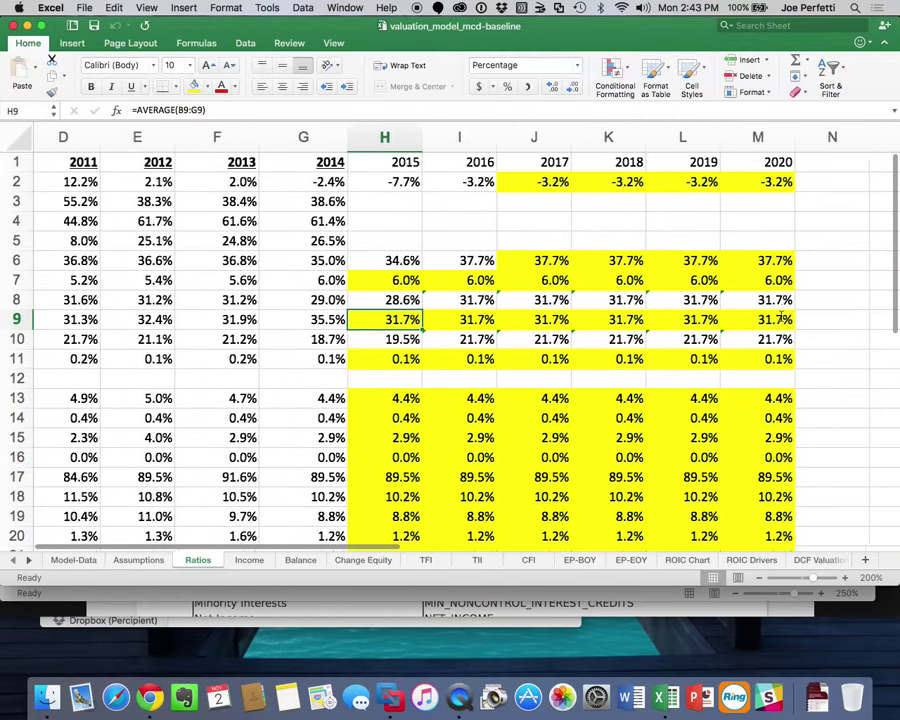
{"action": "scroll", "coordinate": [780, 318], "scroll_direction": "left", "scroll_amount": 6}
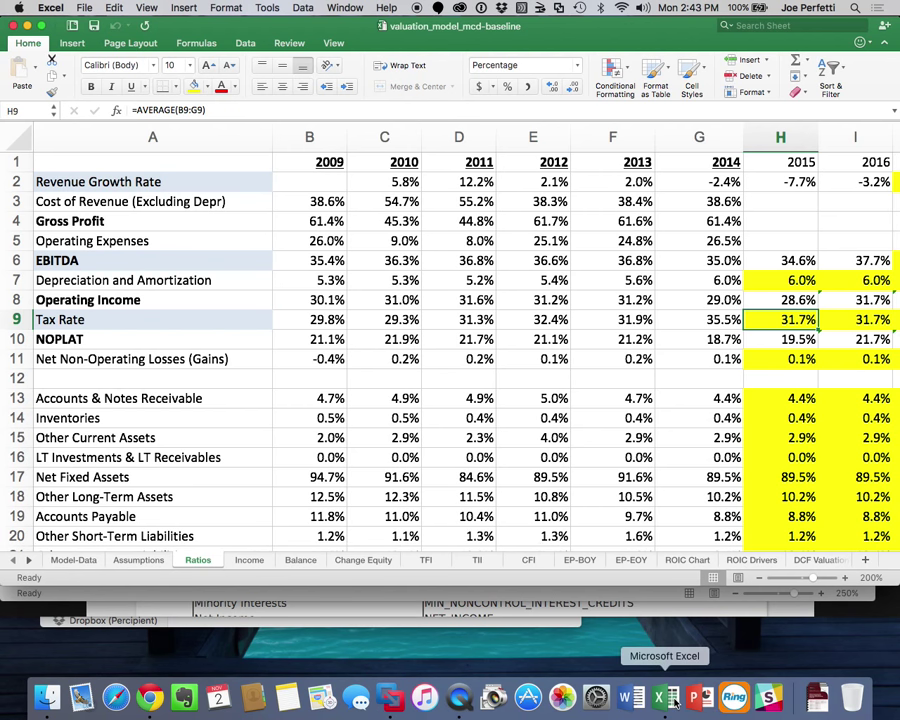
- Look through the valuation_model_mcd-asis-401 workbook and examine McDonald's BEst LTG growth estimate in the mcd-rv workbook
{"action": "left_click", "coordinate": [343, 7]}
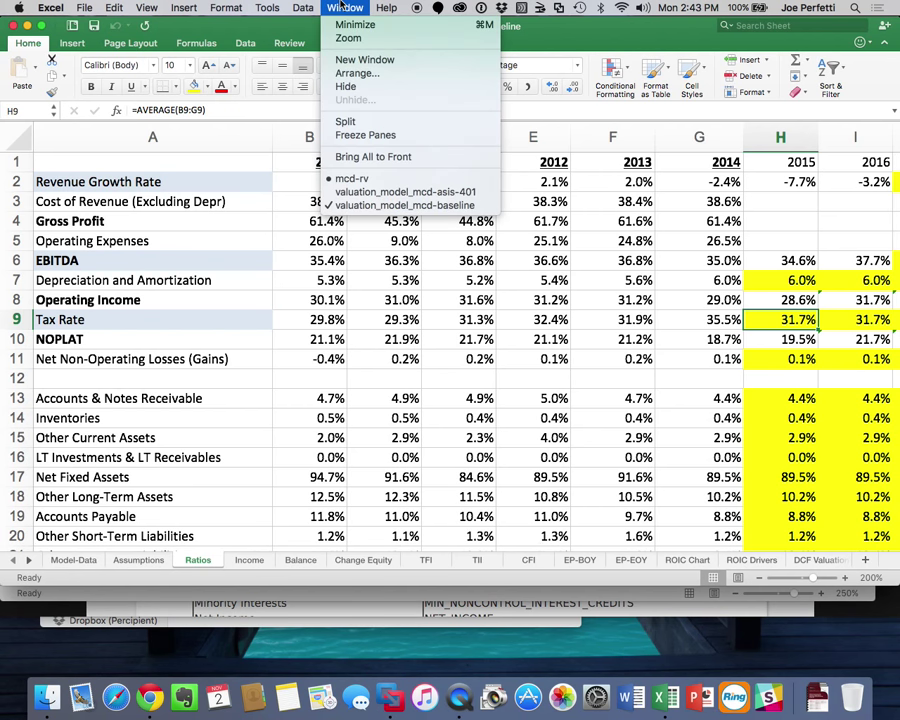
{"action": "left_click", "coordinate": [380, 191]}
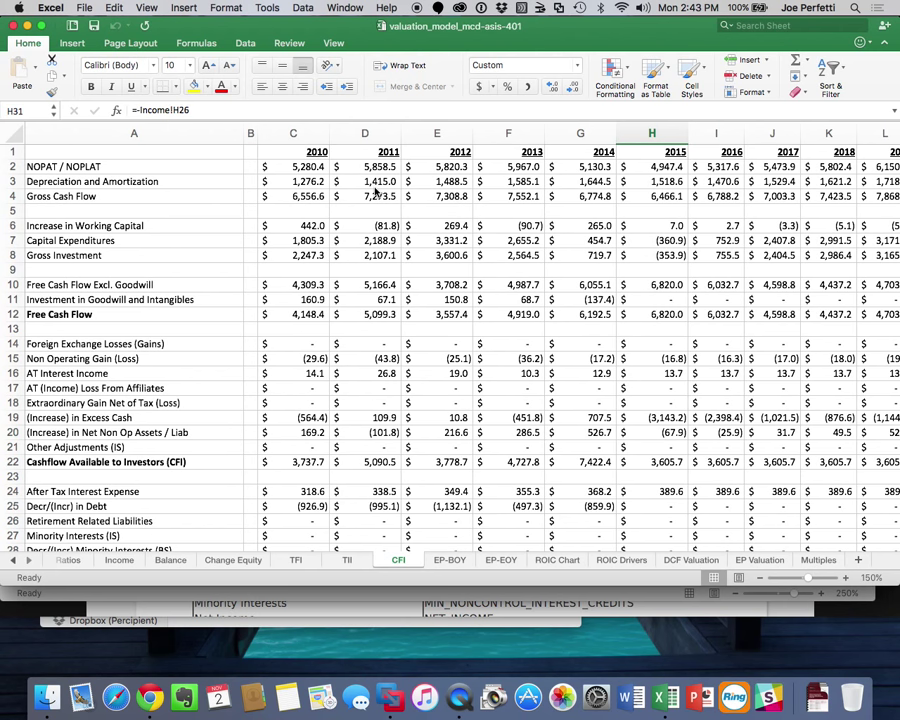
{"action": "left_click", "coordinate": [346, 7]}
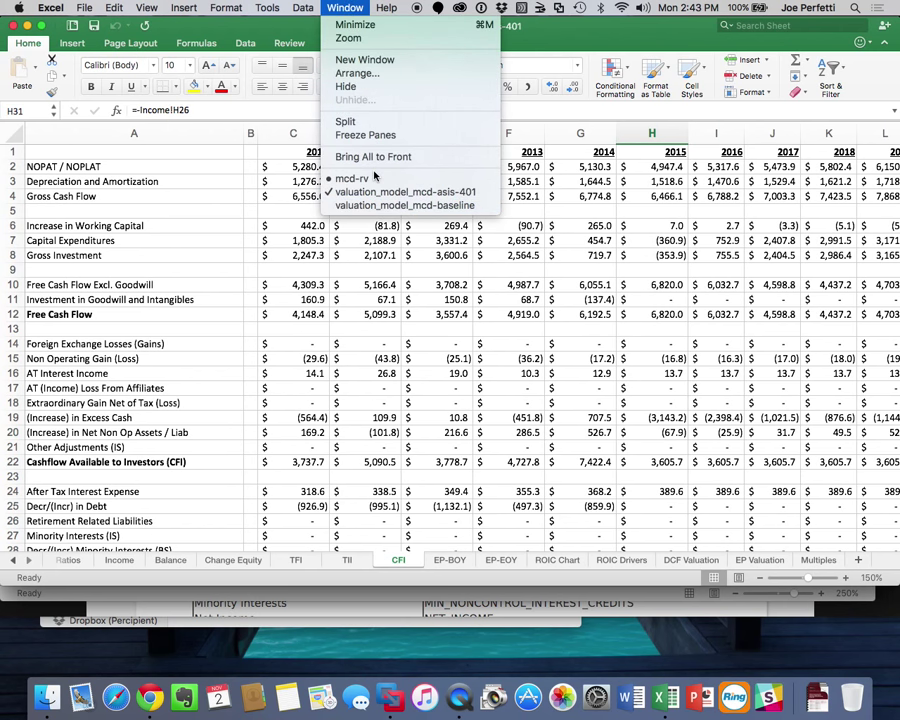
{"action": "left_click", "coordinate": [352, 178]}
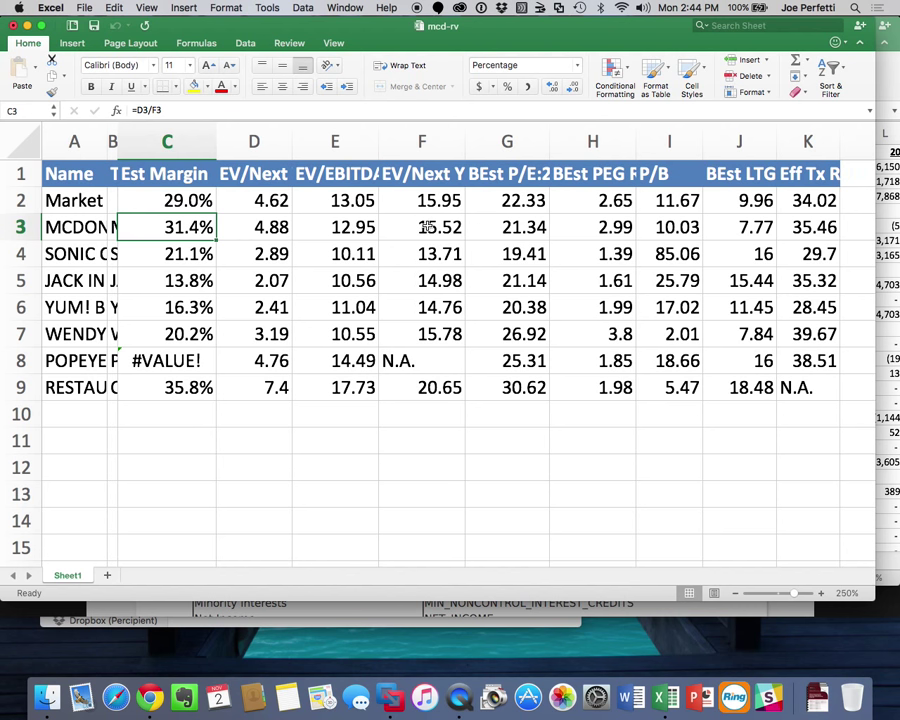
{"action": "left_click", "coordinate": [738, 225]}
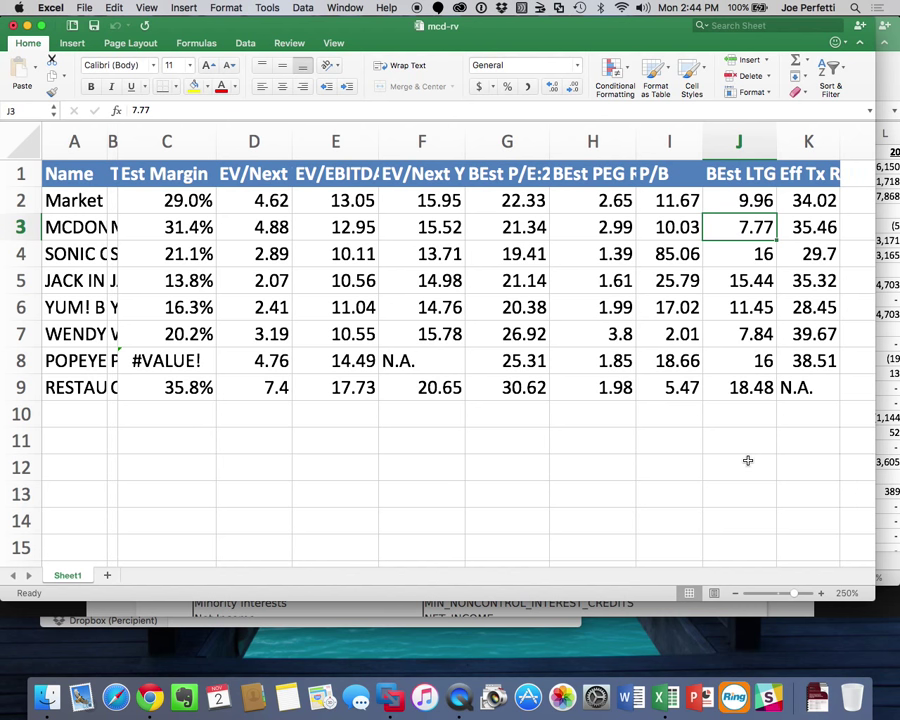
- Switch to Chrome, leave the baseline model preview and view the IBISWorld key statistics for fast food restaurants
{"action": "left_click", "coordinate": [150, 697]}
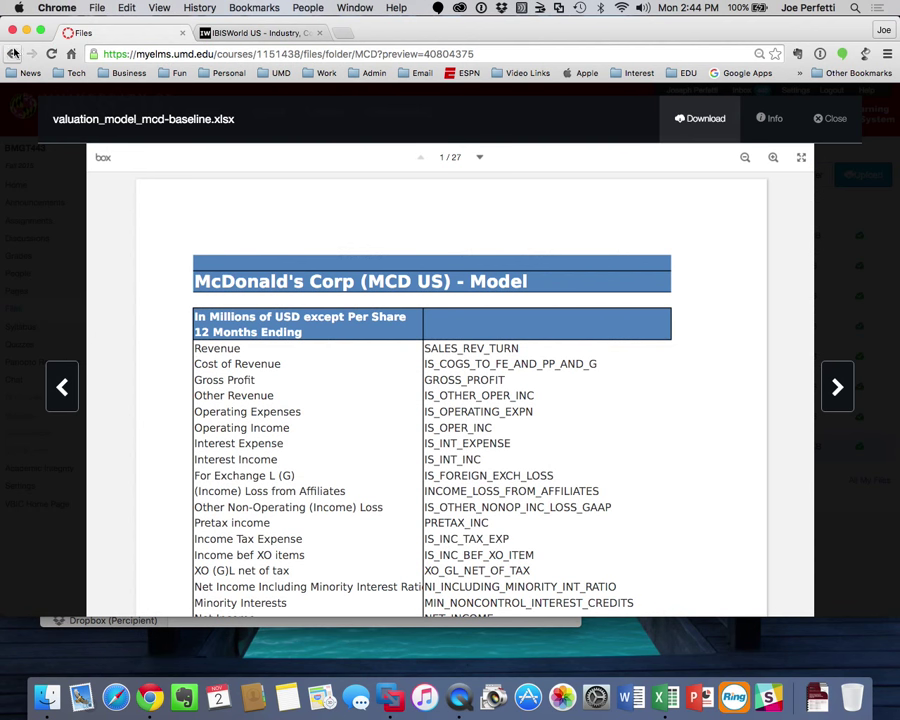
{"action": "left_click", "coordinate": [12, 52]}
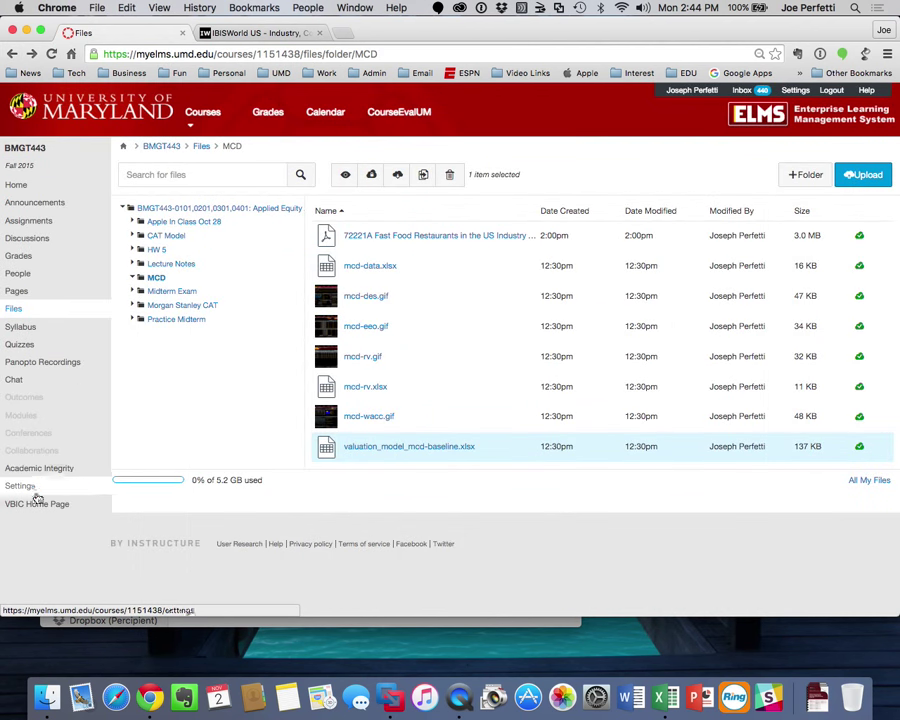
{"action": "left_click", "coordinate": [296, 36]}
{"action": "scroll", "coordinate": [322, 231], "scroll_direction": "up", "scroll_amount": 5}
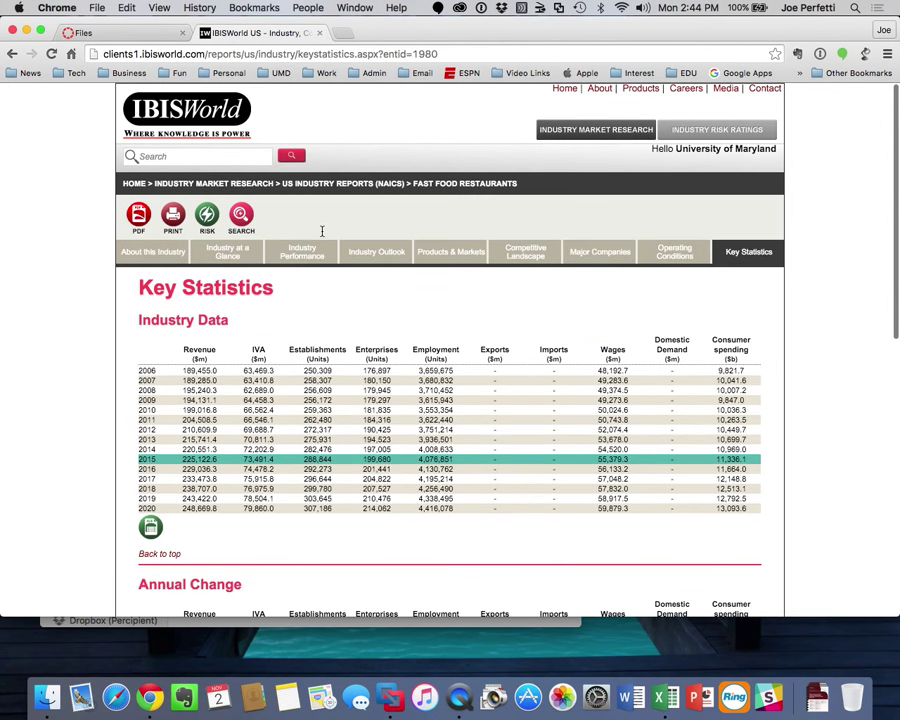
- Examine the Annual Change and Key Ratios tables in IBISWorld's fast food restaurant key statistics
{"action": "scroll", "coordinate": [358, 177], "scroll_direction": "down", "scroll_amount": 5}
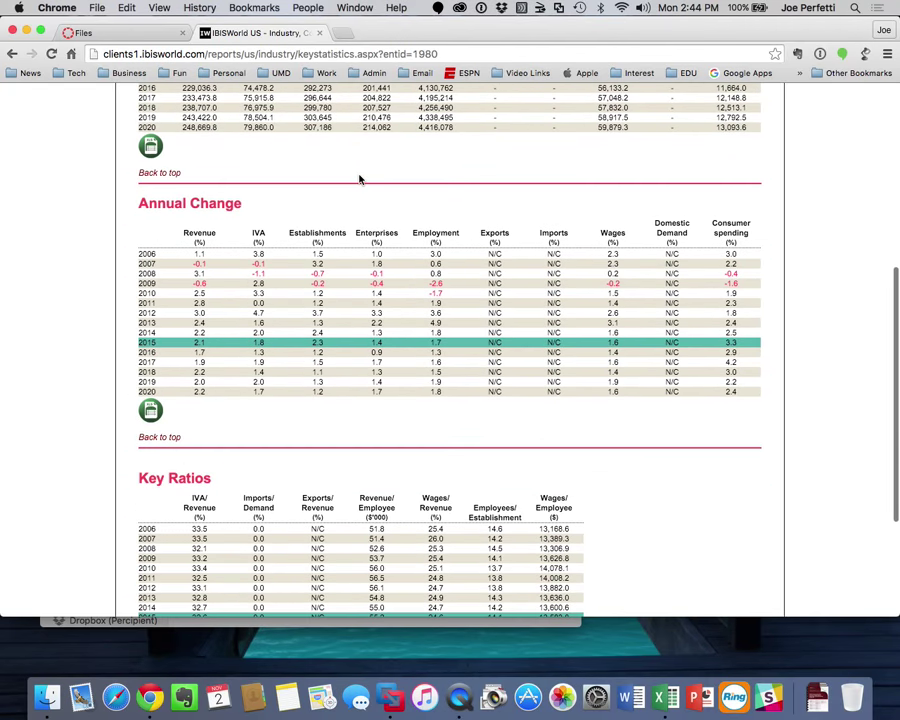
{"action": "scroll", "coordinate": [360, 179], "scroll_direction": "down", "scroll_amount": 3}
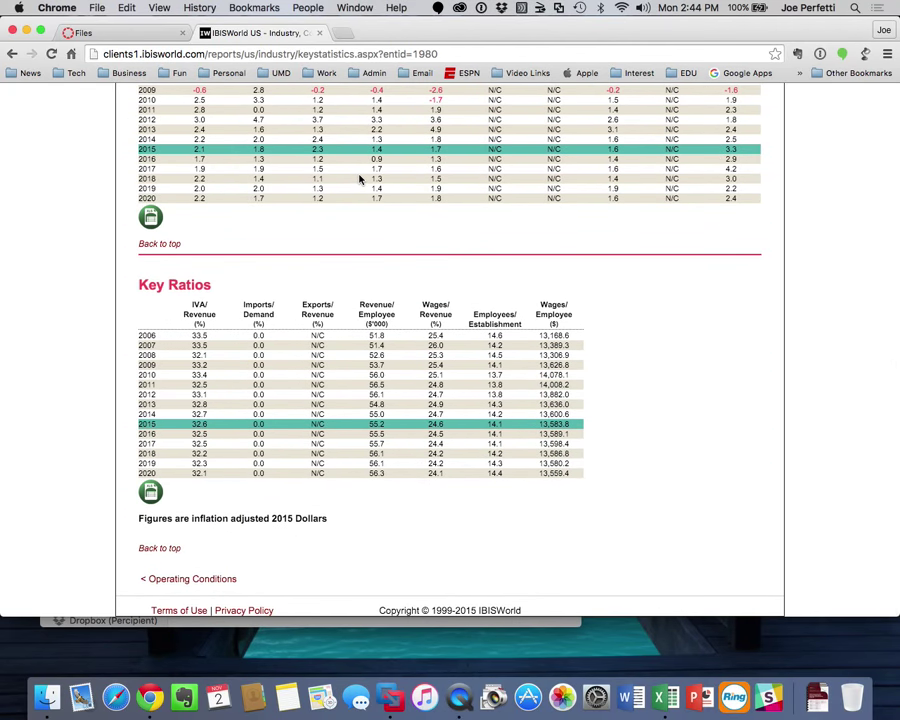
{"action": "scroll", "coordinate": [649, 175], "scroll_direction": "up", "scroll_amount": 10}
{"action": "mouse_move", "coordinate": [690, 308]}
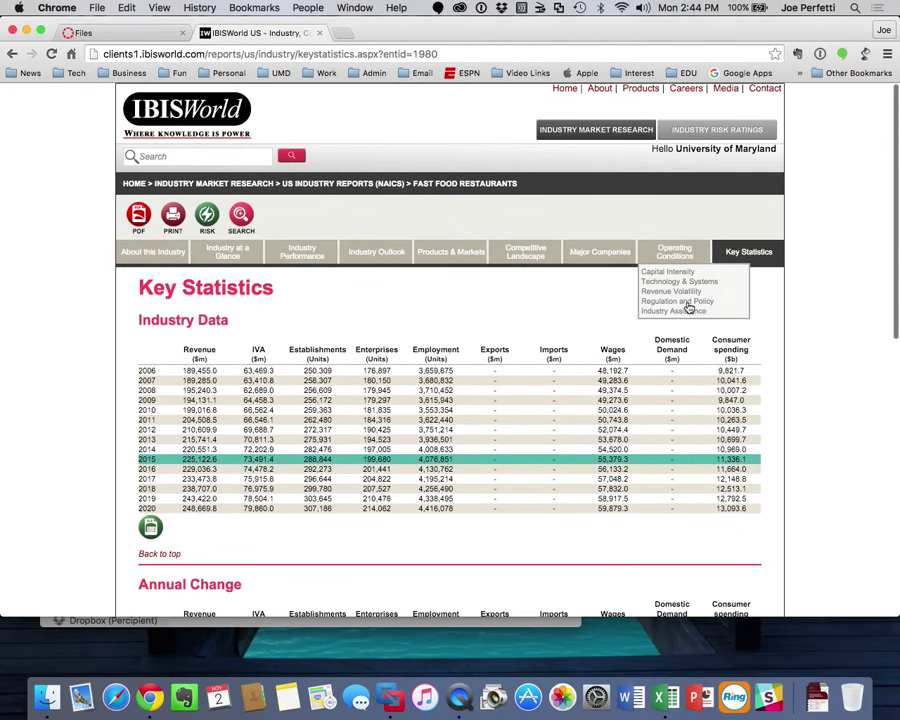
{"action": "scroll", "coordinate": [695, 341], "scroll_direction": "down", "scroll_amount": 10}
{"action": "scroll", "coordinate": [696, 341], "scroll_direction": "up", "scroll_amount": 3}
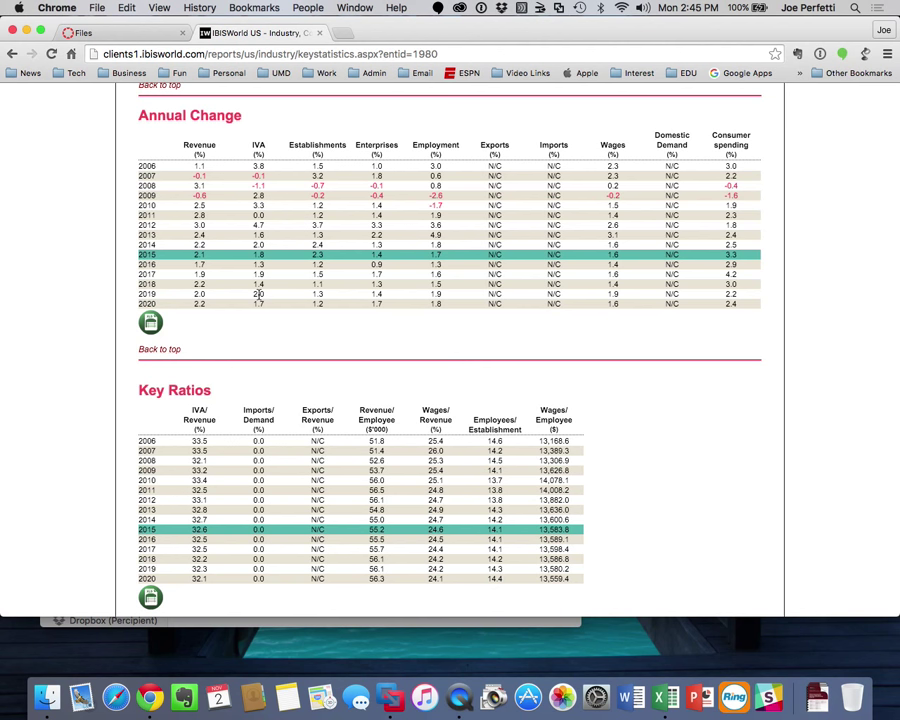
- Switch to Excel and compare McDonald's estimated margin in mcd-rv with the Operating Income row on the valuation_model_mcd-baseline Ratios sheet through 2020
{"action": "left_click", "coordinate": [668, 712]}
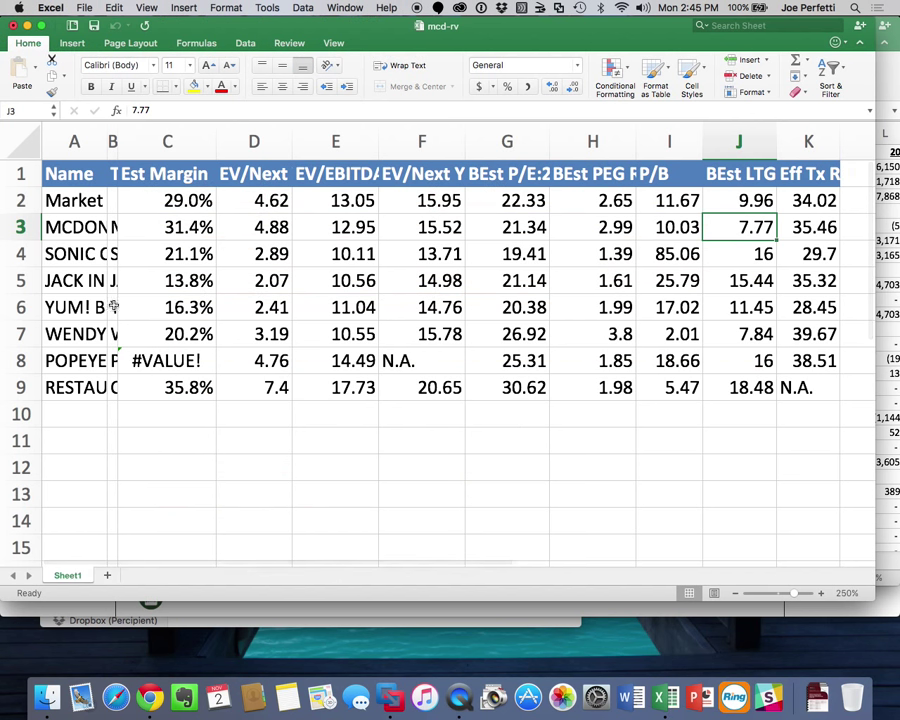
{"action": "left_click", "coordinate": [200, 235]}
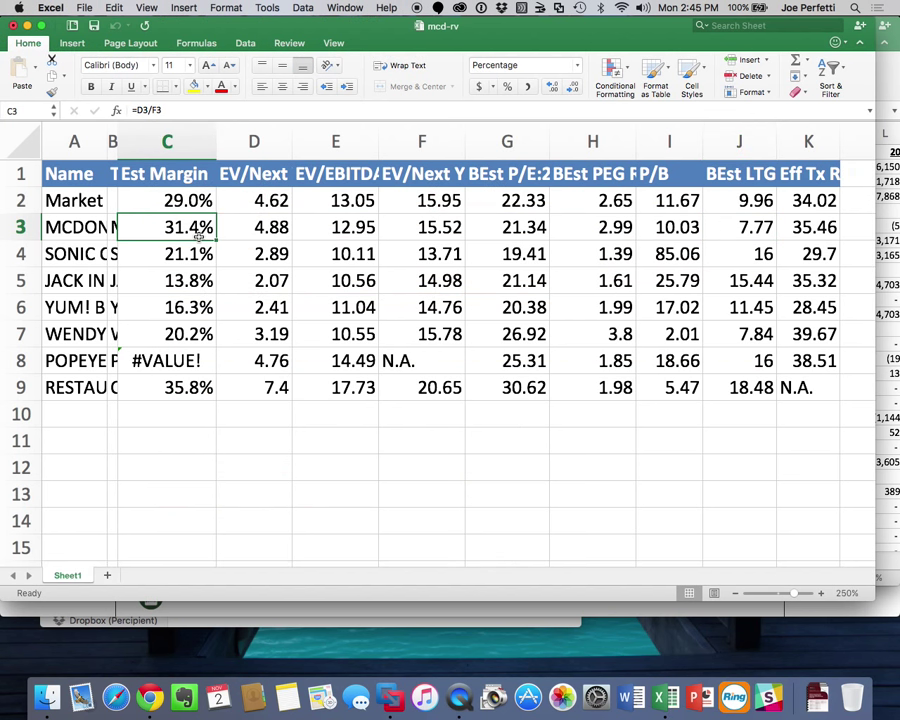
{"action": "left_click", "coordinate": [350, 7]}
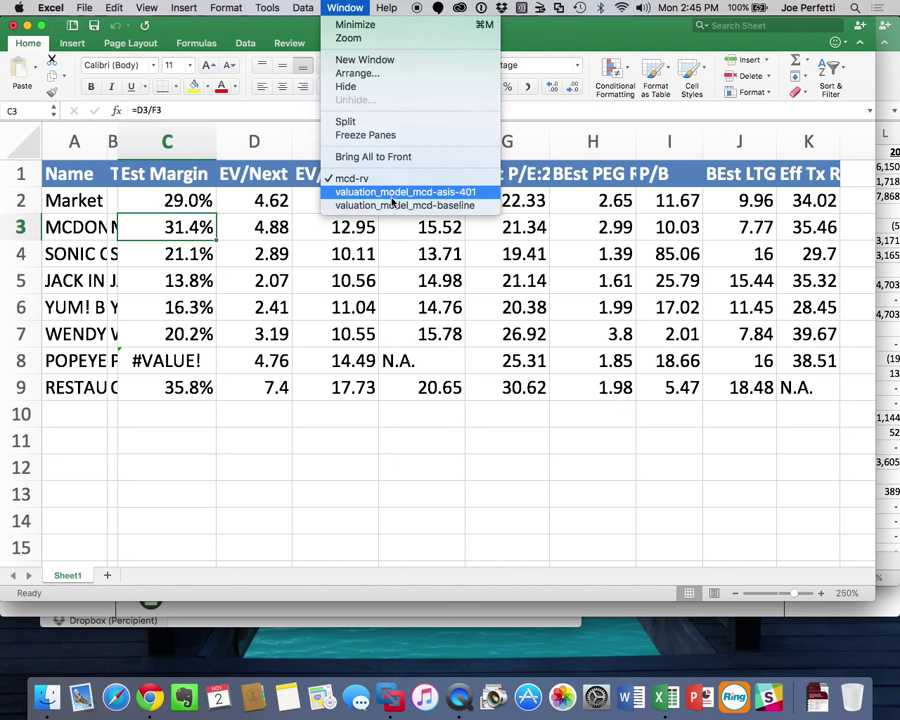
{"action": "left_click", "coordinate": [387, 206]}
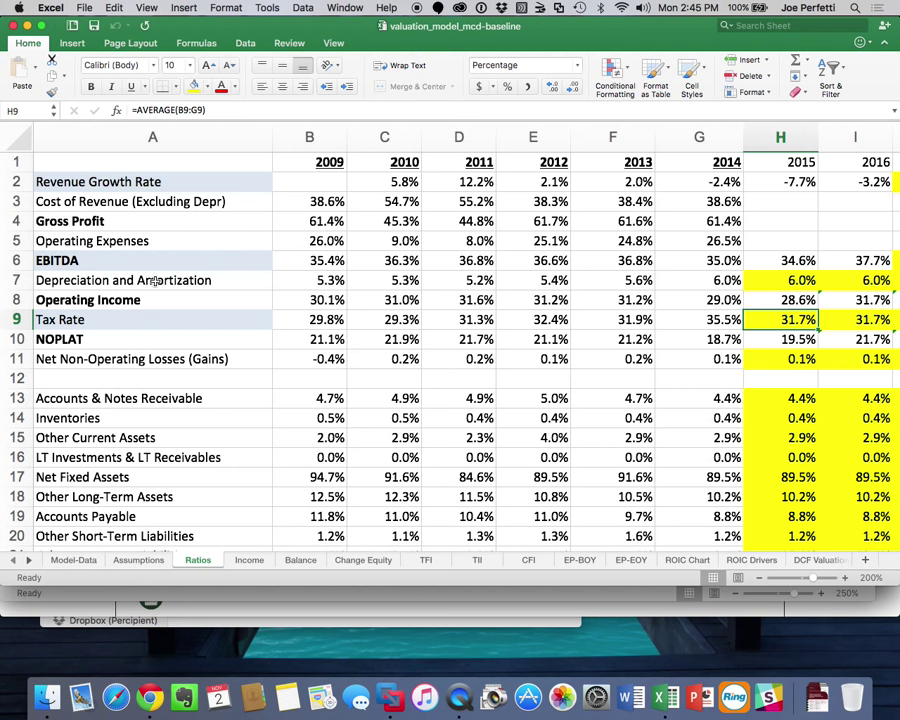
{"action": "left_click", "coordinate": [15, 300]}
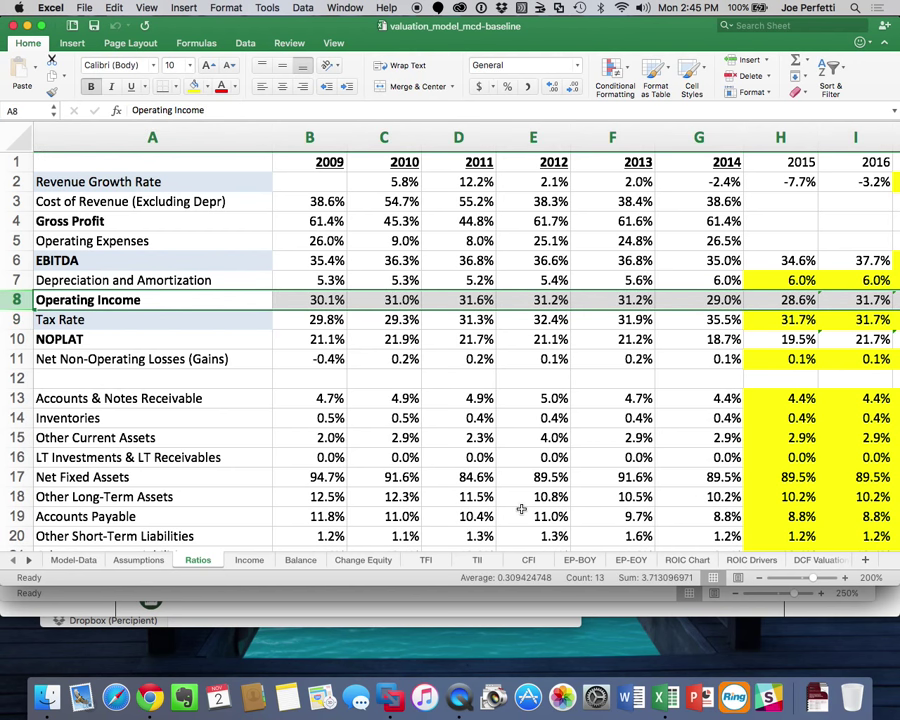
{"action": "scroll", "coordinate": [515, 507], "scroll_direction": "right", "scroll_amount": 5}
{"action": "scroll", "coordinate": [521, 510], "scroll_direction": "right", "scroll_amount": 2}
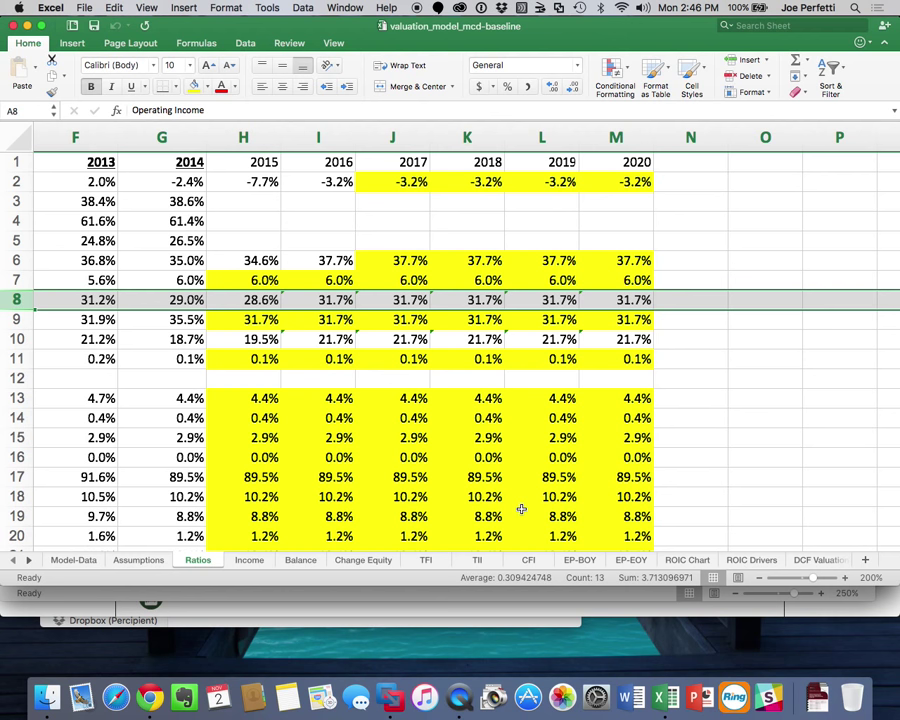
{"action": "scroll", "coordinate": [521, 509], "scroll_direction": "left", "scroll_amount": 10}
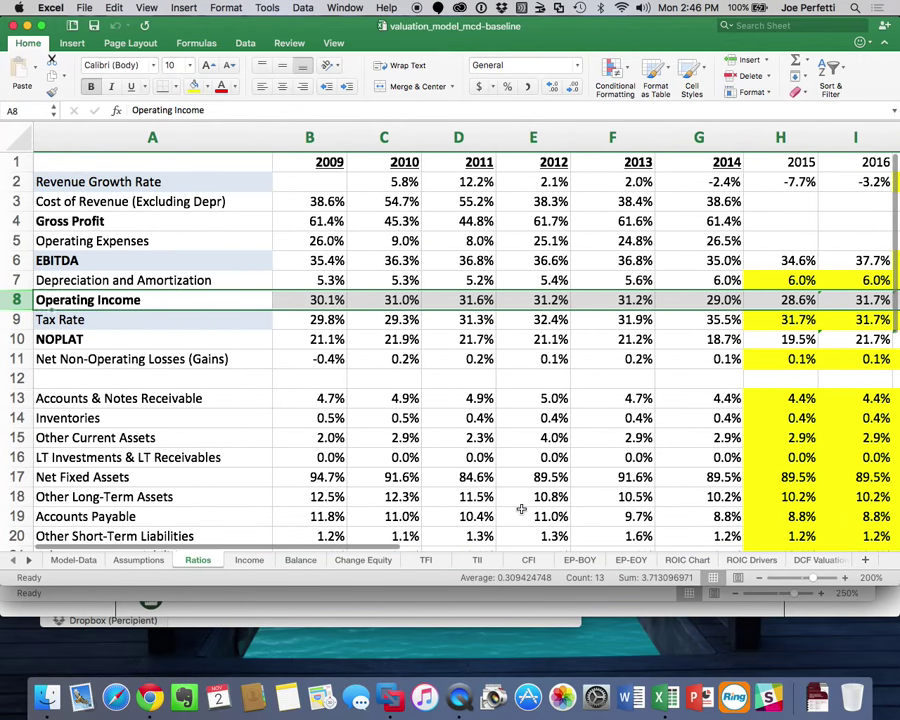
- Check the forecast share price beneath the ratios
{"action": "scroll", "coordinate": [521, 509], "scroll_direction": "down", "scroll_amount": 2}
{"action": "scroll", "coordinate": [521, 509], "scroll_direction": "down", "scroll_amount": 6}
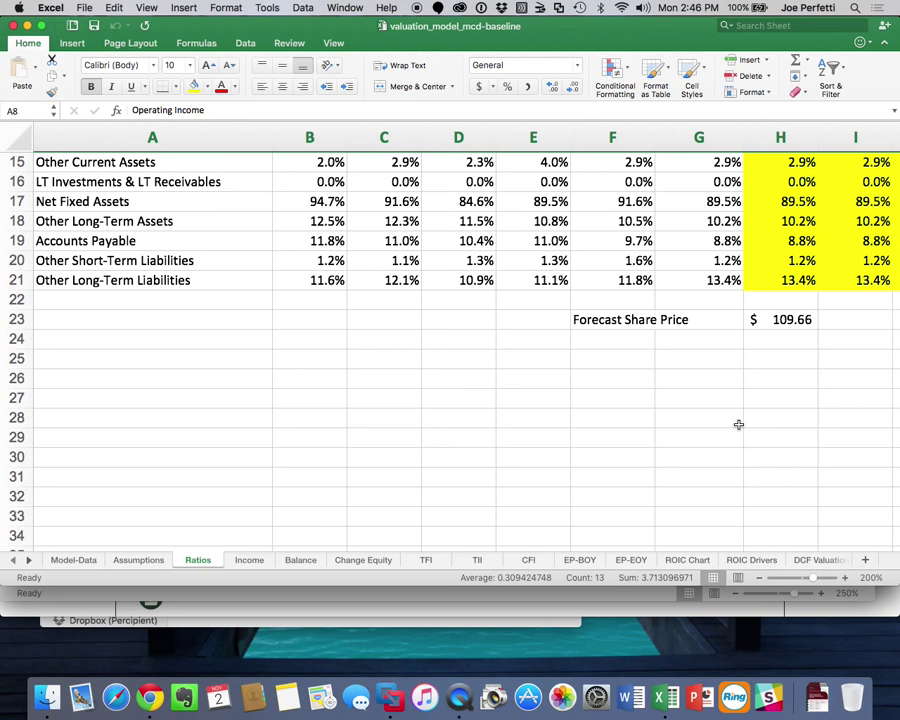
{"action": "scroll", "coordinate": [738, 424], "scroll_direction": "up", "scroll_amount": 7}
- Set the 2017 EBITDA ratio in J6 to 37.4% and inspect the 2017 operating income formula
{"action": "scroll", "coordinate": [738, 424], "scroll_direction": "right", "scroll_amount": 3}
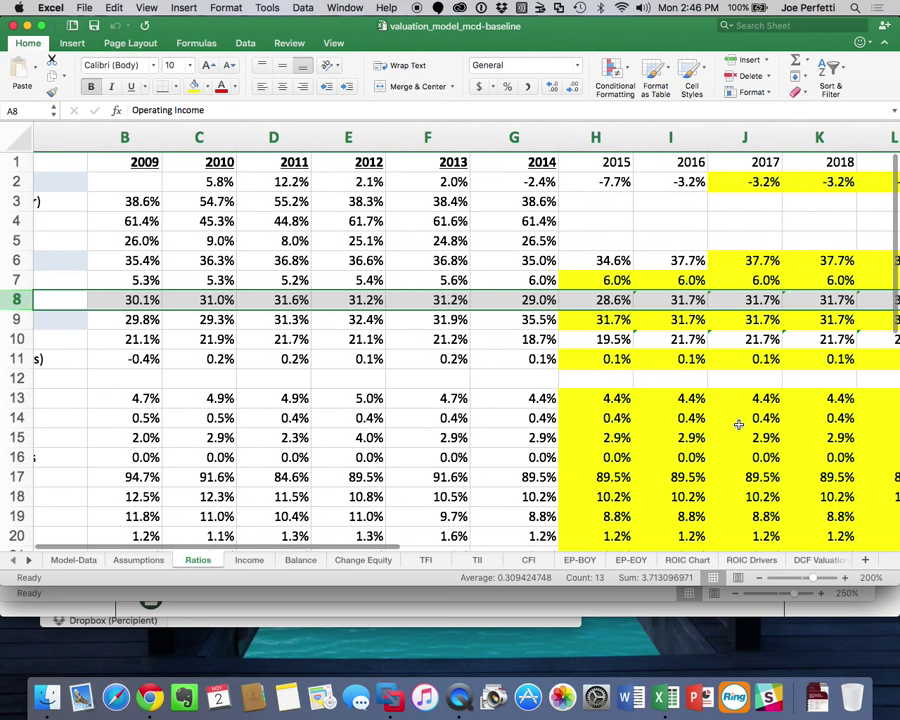
{"action": "scroll", "coordinate": [738, 424], "scroll_direction": "right", "scroll_amount": 1}
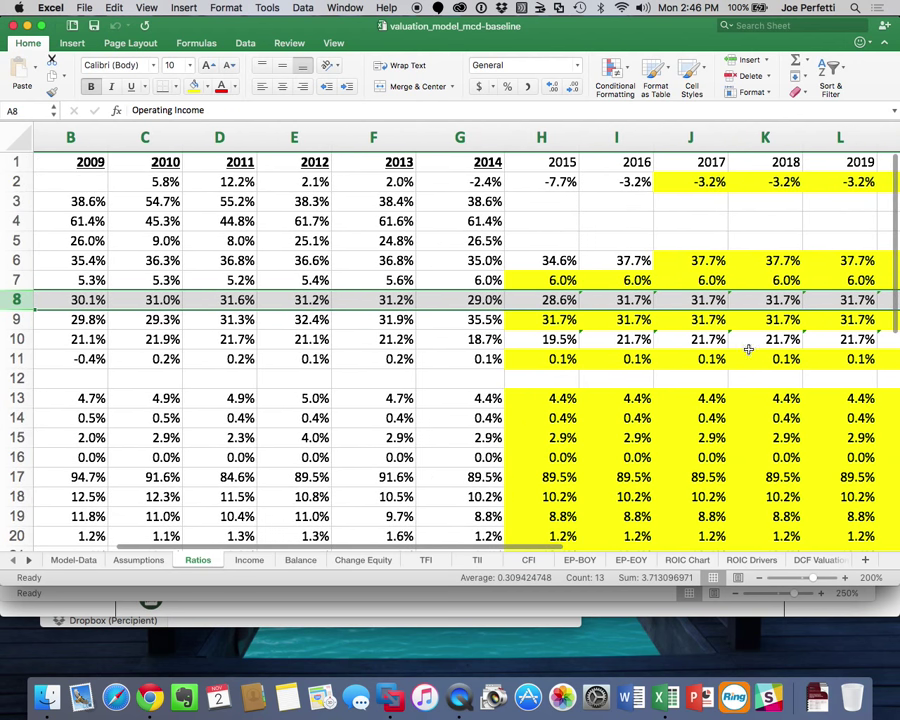
{"action": "left_click", "coordinate": [706, 262]}
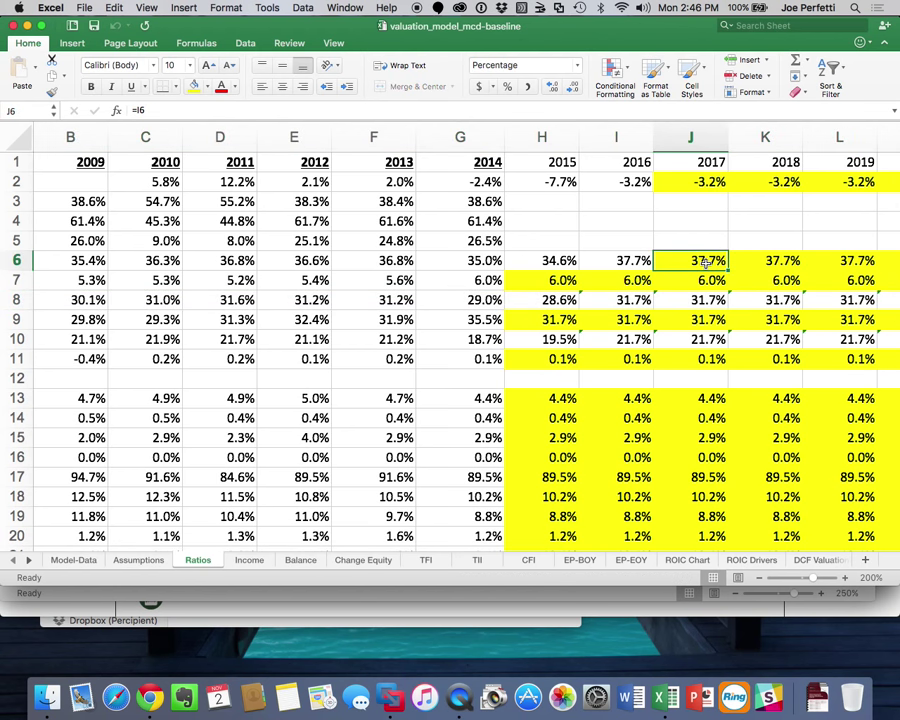
{"action": "type", "text": "37.4"}
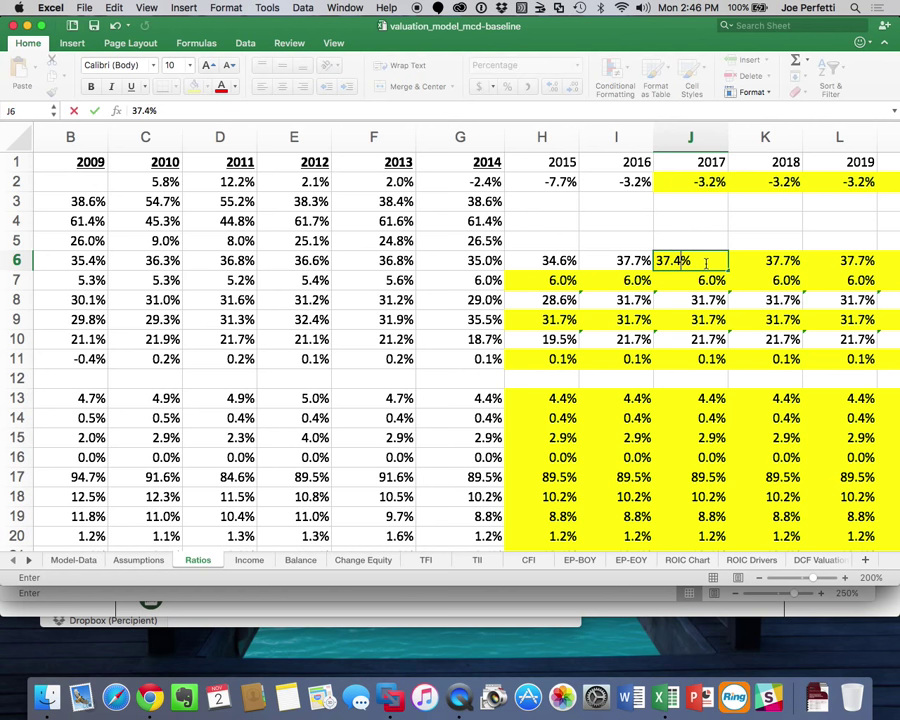
{"action": "key", "text": "Return"}
{"action": "left_click", "coordinate": [712, 299]}
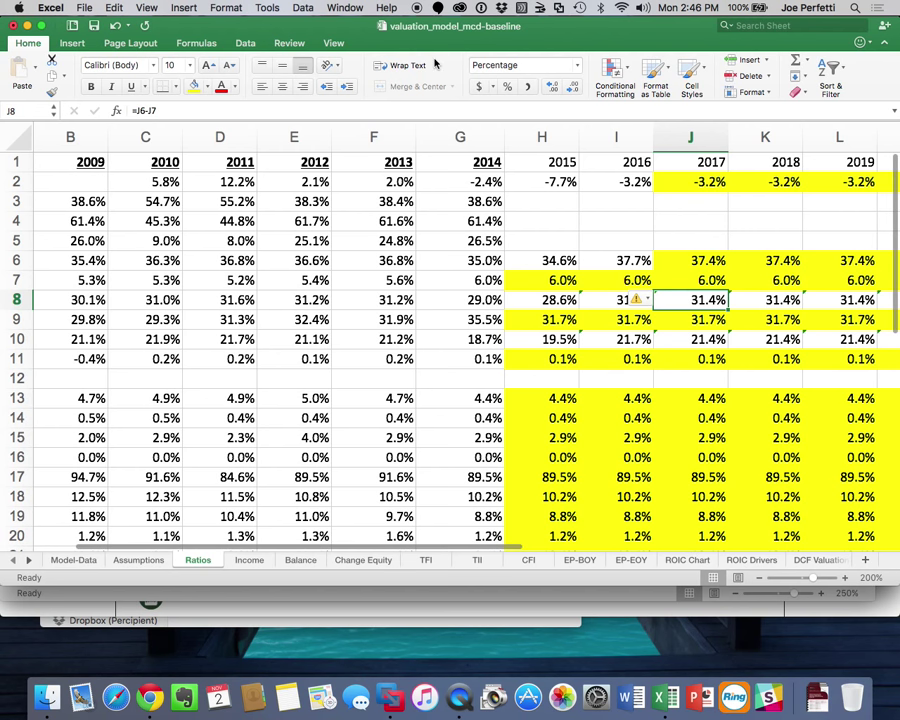
- Review McDonald's estimated margin in mcd-rv, view the valuation_model_mcd-asis-401 workbook, and return to valuation_model_mcd-baseline
{"action": "left_click", "coordinate": [344, 7]}
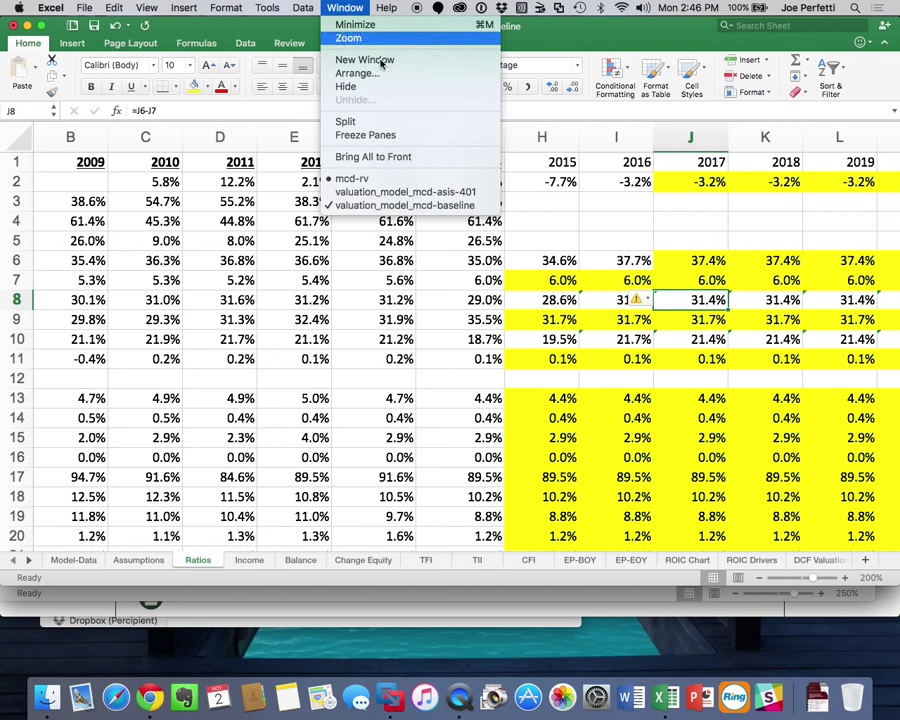
{"action": "left_click", "coordinate": [420, 178]}
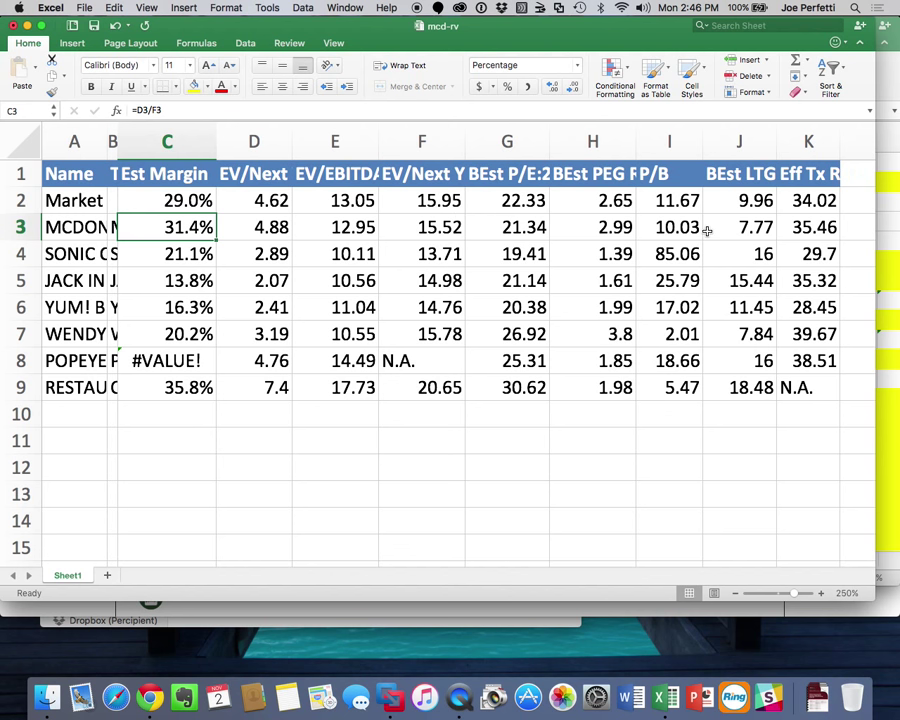
{"action": "left_click", "coordinate": [345, 7]}
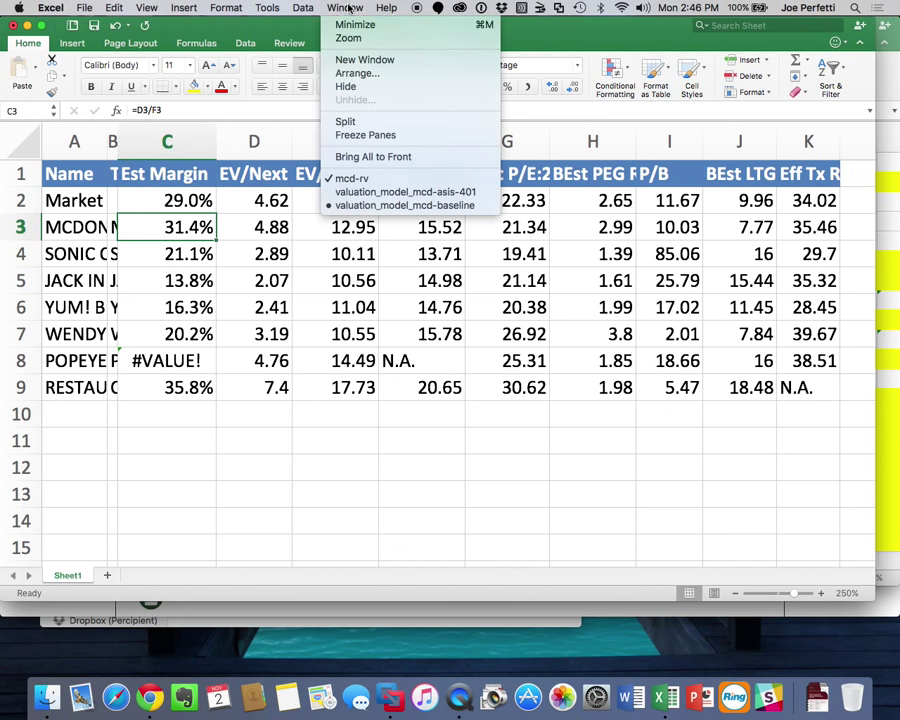
{"action": "left_click", "coordinate": [407, 192]}
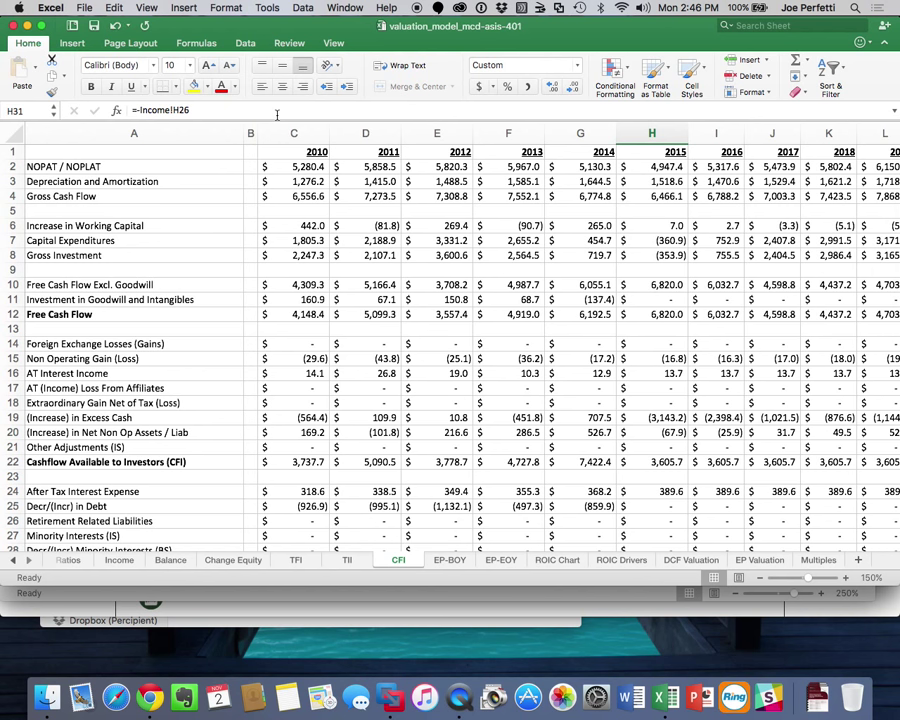
{"action": "left_click", "coordinate": [303, 7]}
{"action": "mouse_move", "coordinate": [358, 6]}
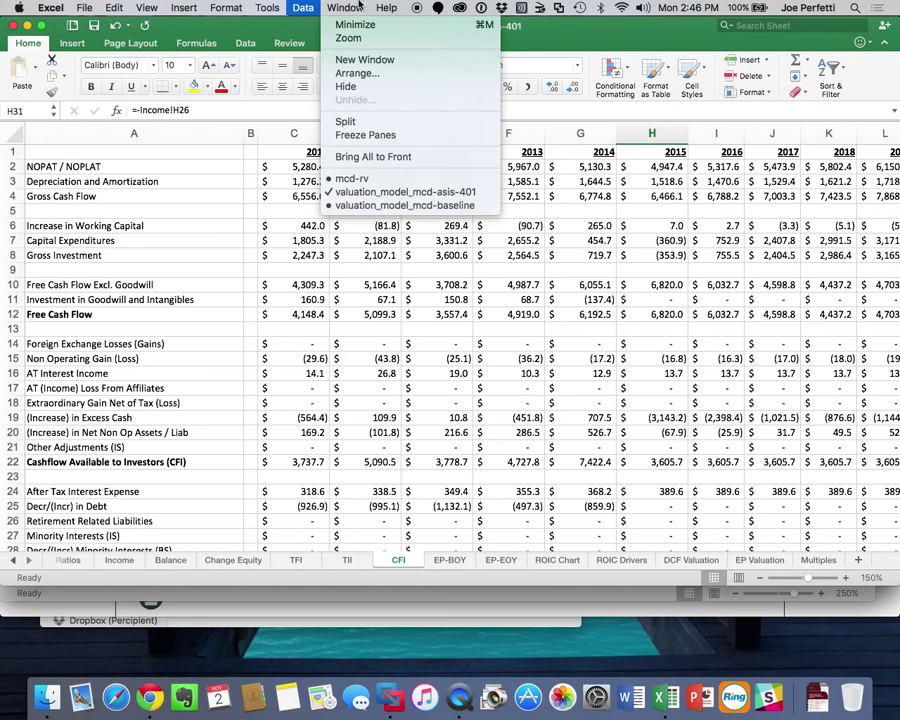
{"action": "left_click", "coordinate": [381, 209]}
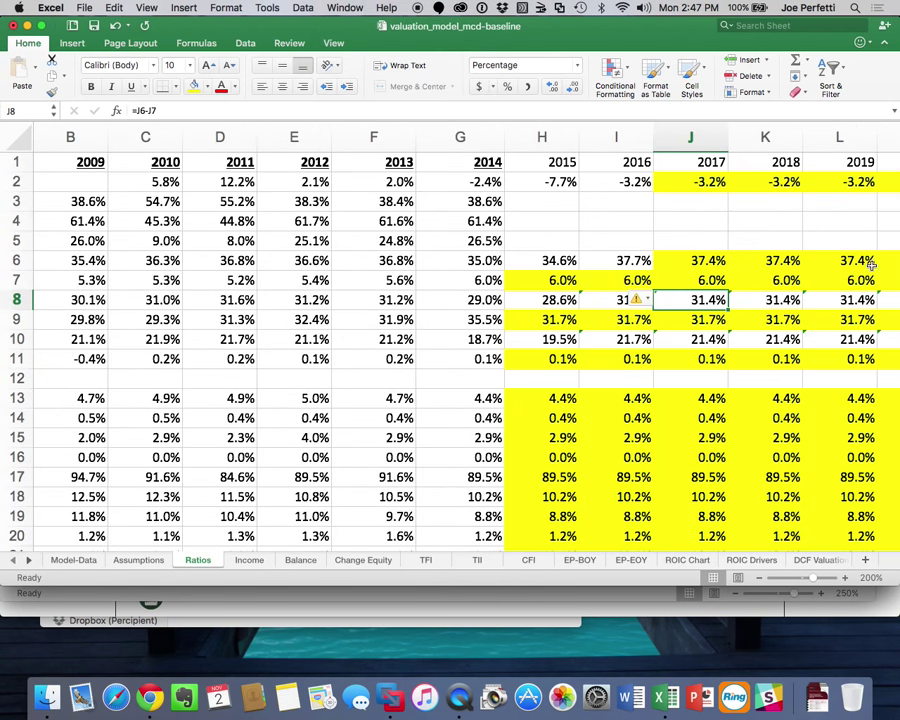
- Check the forecast share price with the 37.4% EBITDA ratio and return to the forecast ratios
{"action": "scroll", "coordinate": [871, 268], "scroll_direction": "down", "scroll_amount": 8}
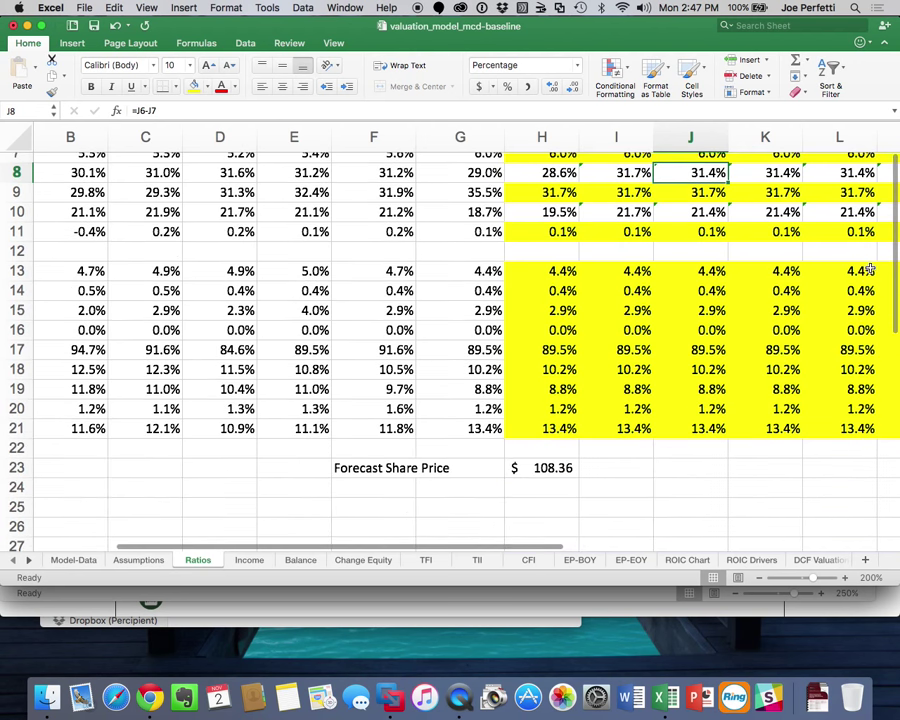
{"action": "scroll", "coordinate": [871, 268], "scroll_direction": "up", "scroll_amount": 8}
{"action": "scroll", "coordinate": [871, 268], "scroll_direction": "left", "scroll_amount": 1}
{"action": "scroll", "coordinate": [871, 268], "scroll_direction": "right", "scroll_amount": 1}
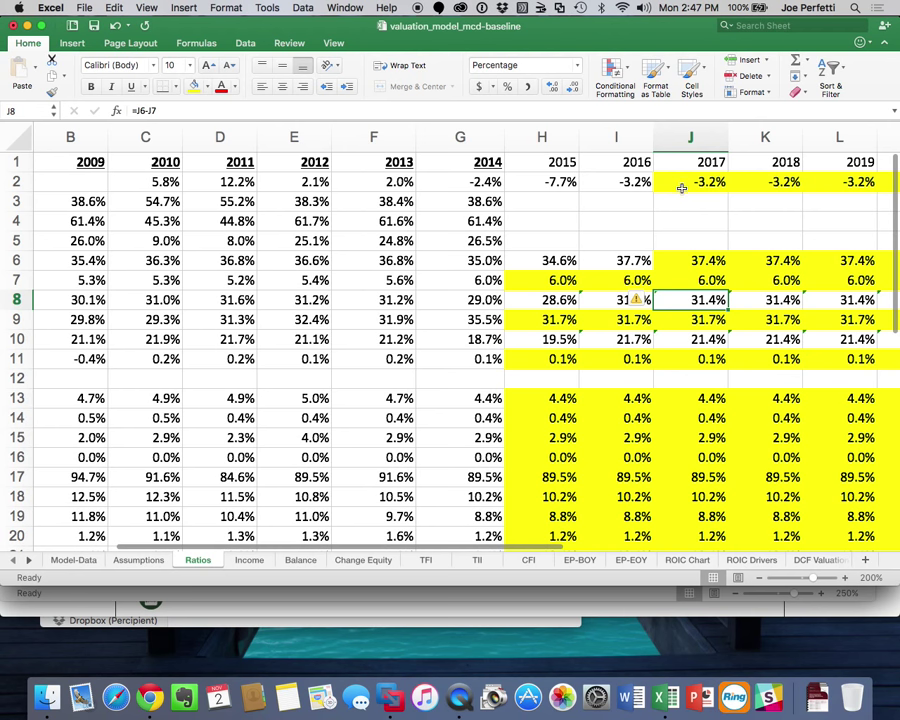
- Switch to Bloomberg, open McDonald's Consensus Overview with the EEO function, and view the growth estimates
{"action": "left_click", "coordinate": [388, 703]}
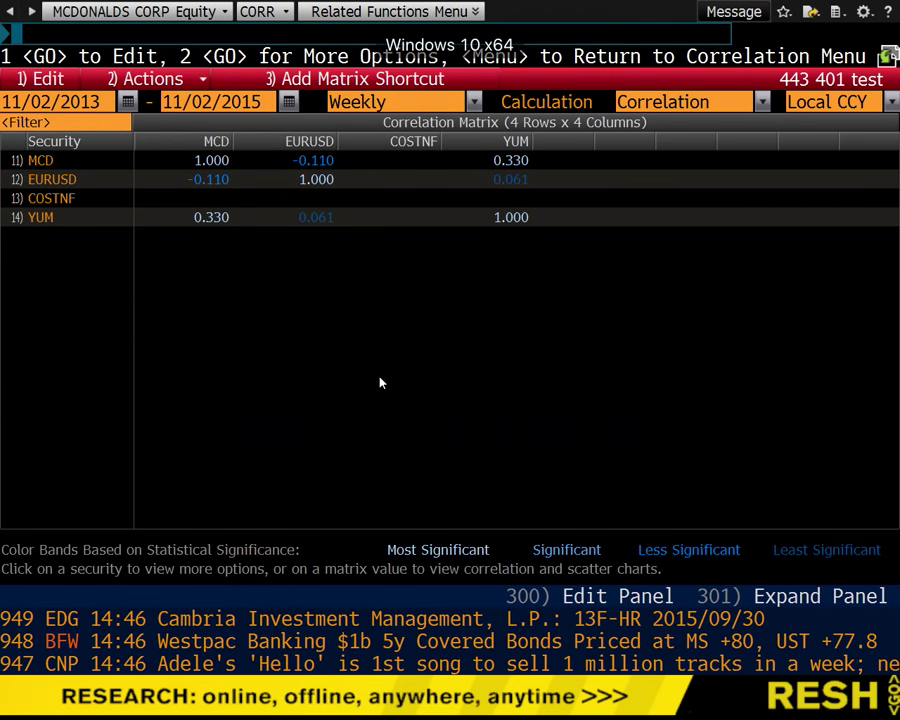
{"action": "type", "text": "EEO"}
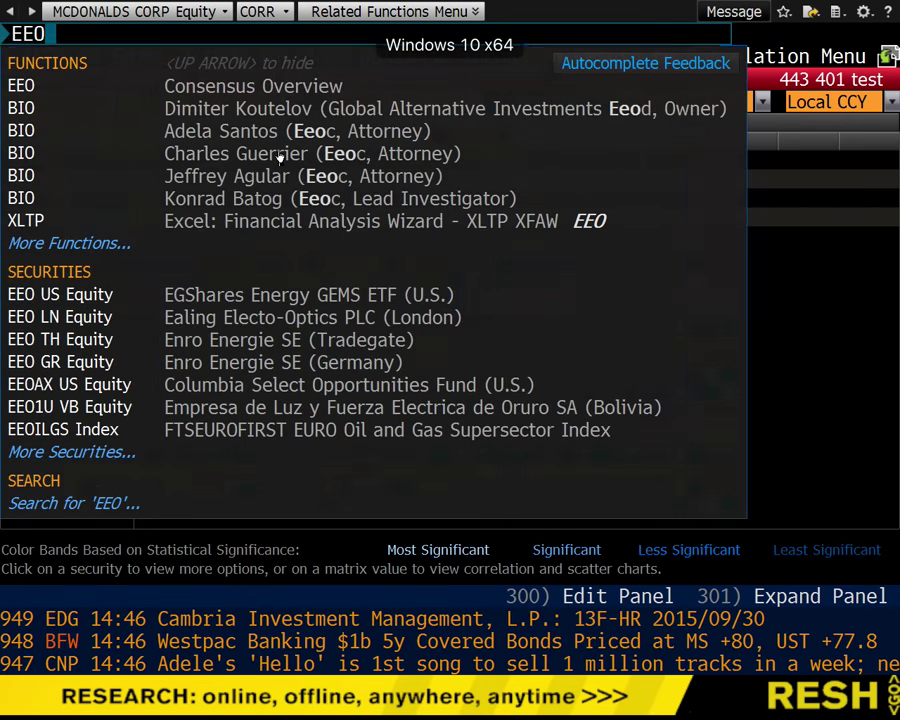
{"action": "key", "text": "Return"}
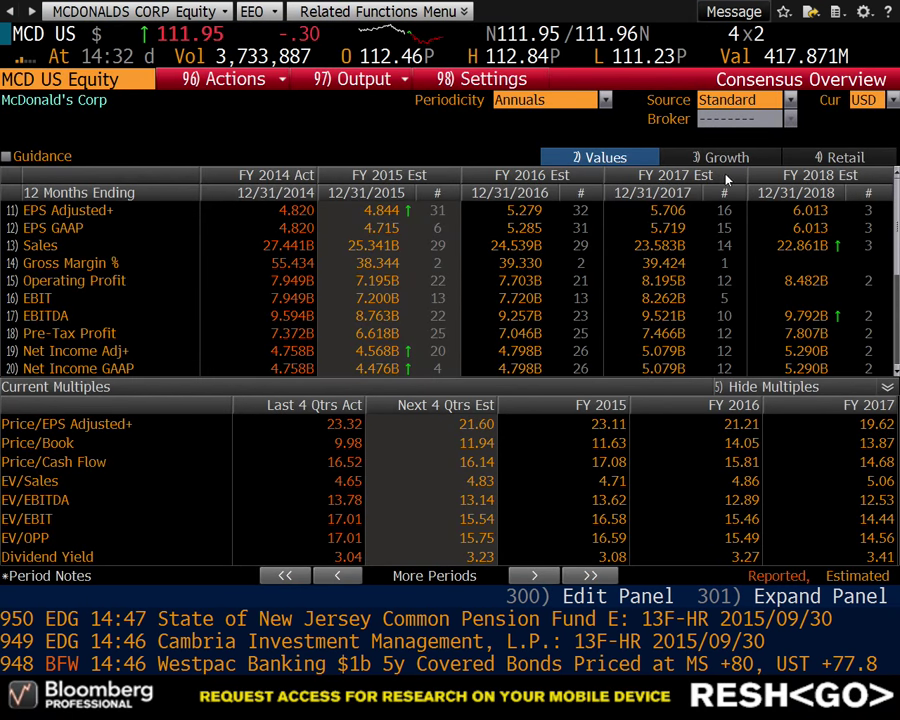
{"action": "left_click", "coordinate": [722, 158]}
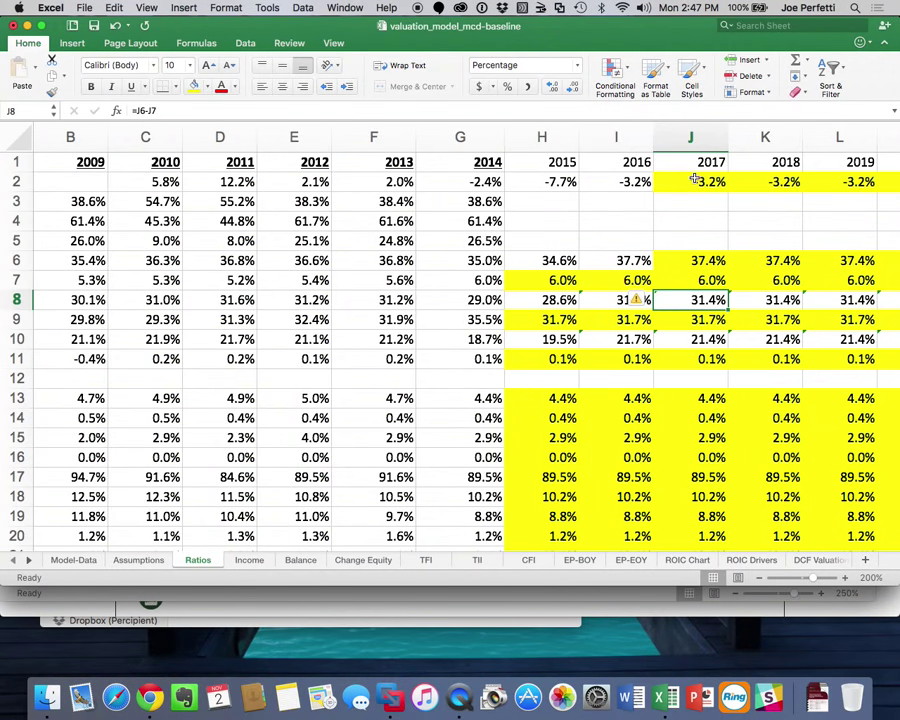
- Back in Excel, inspect the 2017 revenue growth formula, review the forecasts through 2020 and the forecast share price, and open the Assumptions sheet
{"action": "left_click", "coordinate": [695, 181]}
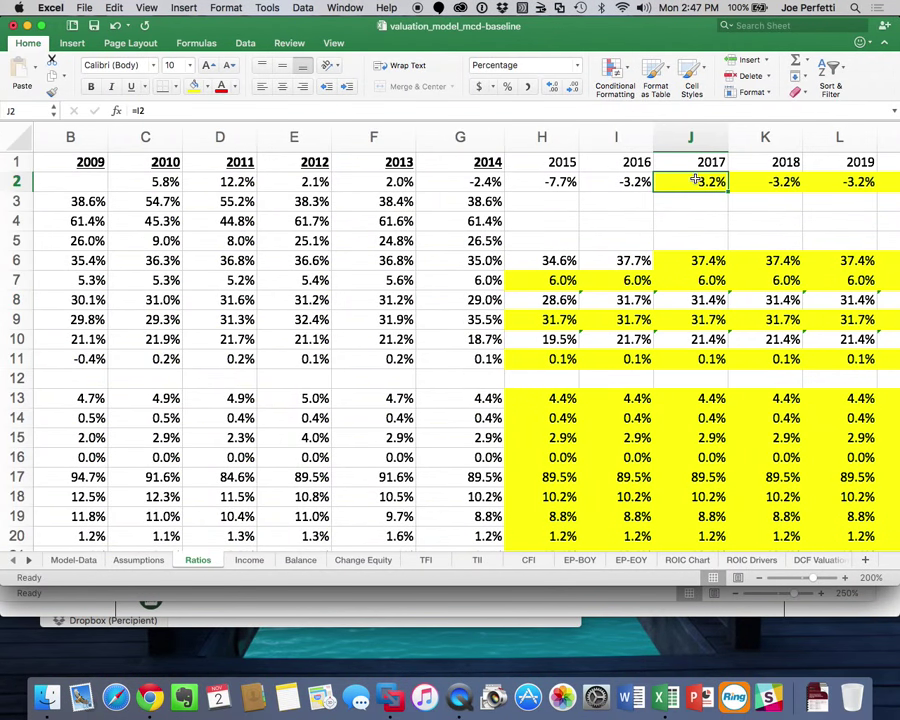
{"action": "scroll", "coordinate": [855, 207], "scroll_direction": "right", "scroll_amount": 3}
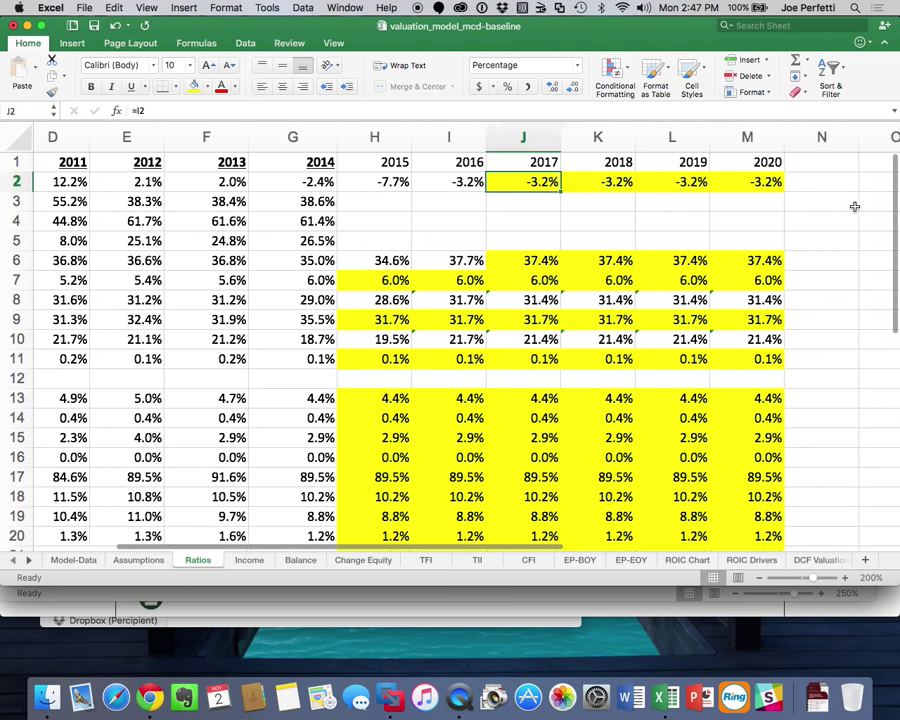
{"action": "scroll", "coordinate": [855, 207], "scroll_direction": "left", "scroll_amount": 1}
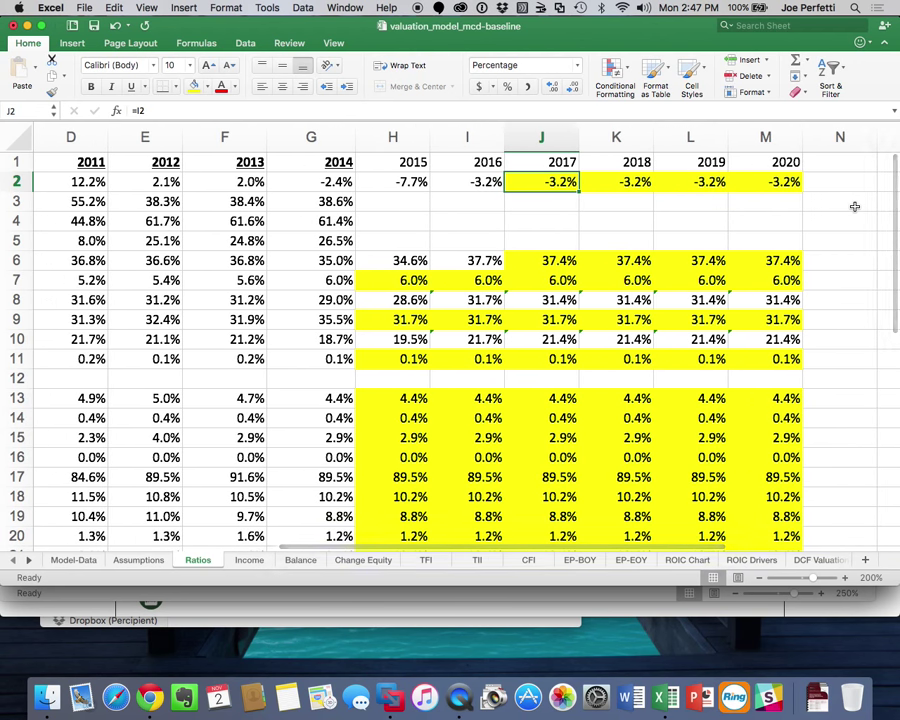
{"action": "scroll", "coordinate": [855, 207], "scroll_direction": "down", "scroll_amount": 5}
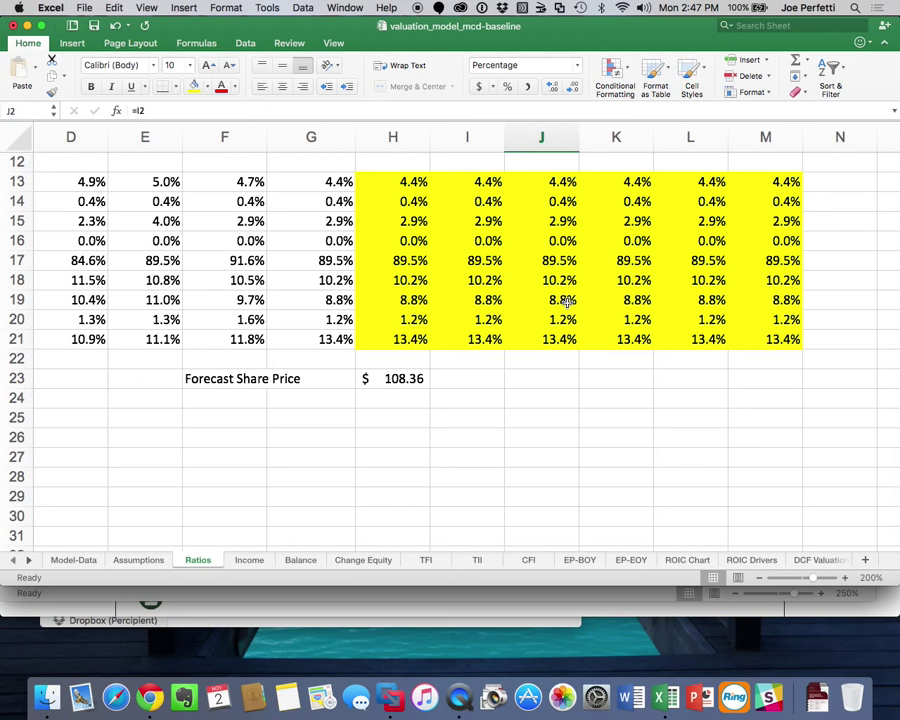
{"action": "scroll", "coordinate": [568, 301], "scroll_direction": "up", "scroll_amount": 5}
{"action": "scroll", "coordinate": [568, 301], "scroll_direction": "left", "scroll_amount": 2}
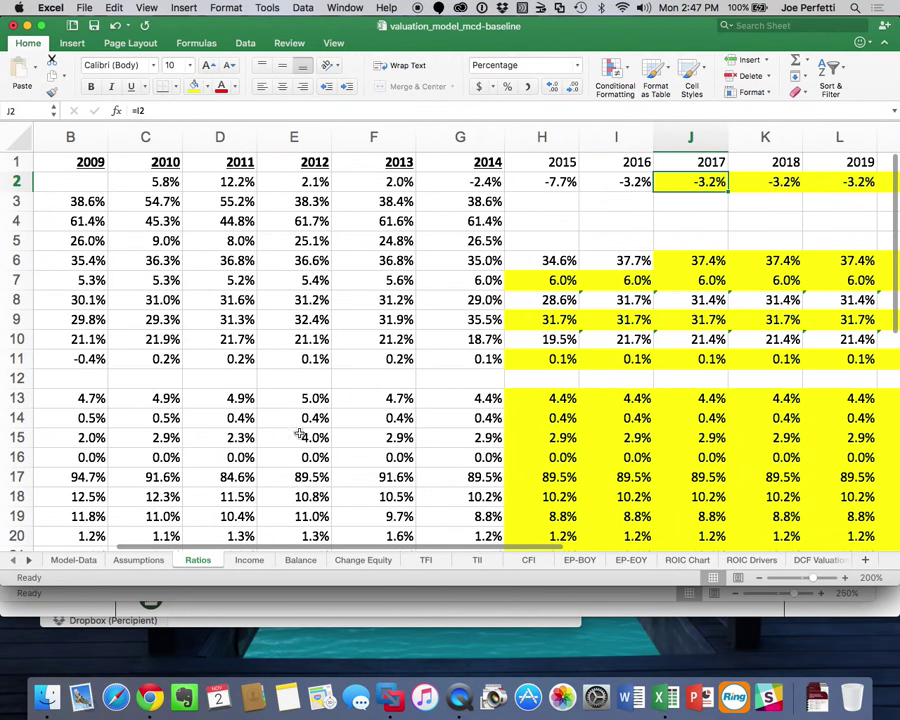
{"action": "left_click", "coordinate": [139, 560]}
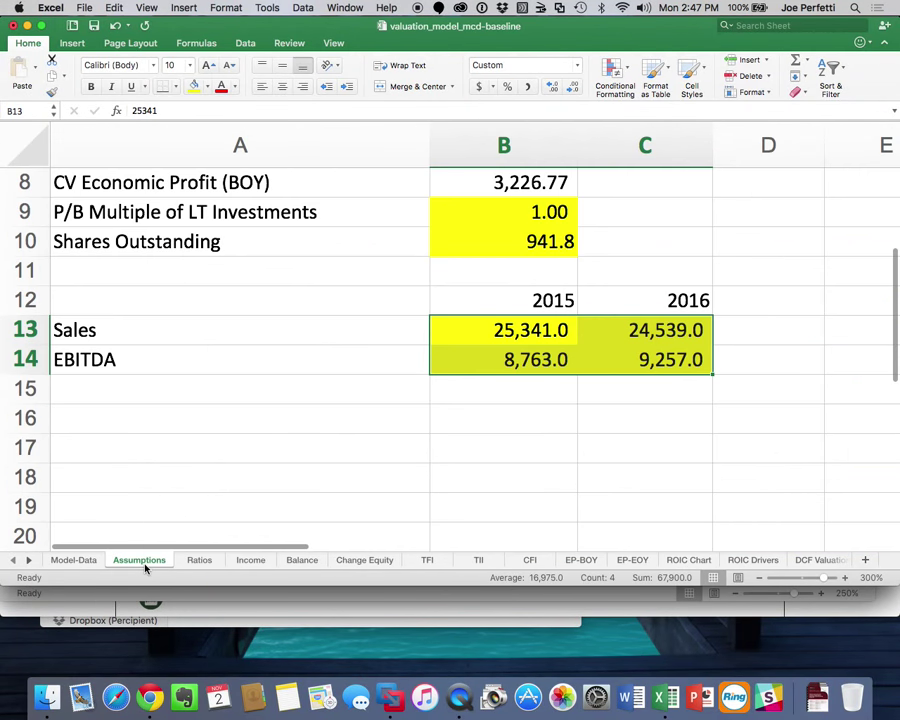
- Set the CV g assumption to 1% on the Assumptions sheet
{"action": "scroll", "coordinate": [207, 457], "scroll_direction": "up", "scroll_amount": 4}
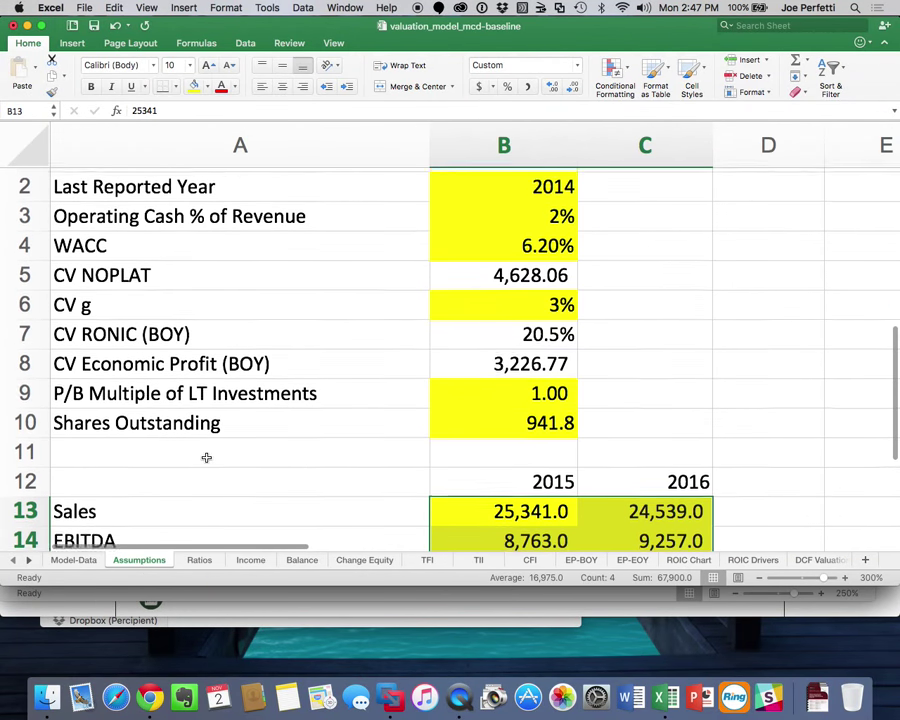
{"action": "scroll", "coordinate": [250, 421], "scroll_direction": "up", "scroll_amount": 1}
{"action": "left_click", "coordinate": [460, 329]}
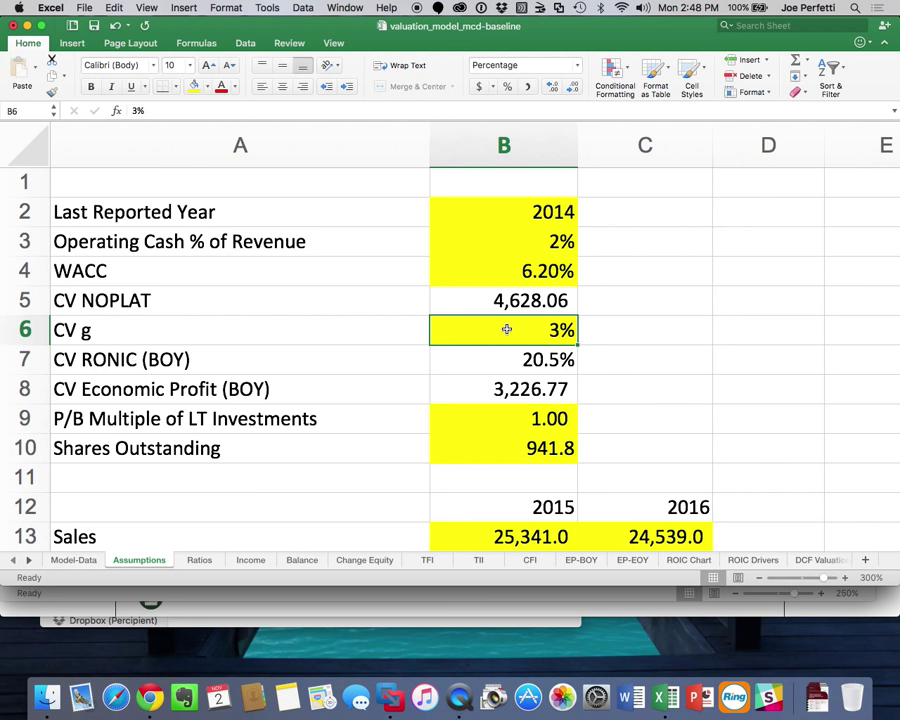
{"action": "type", "text": "1"}
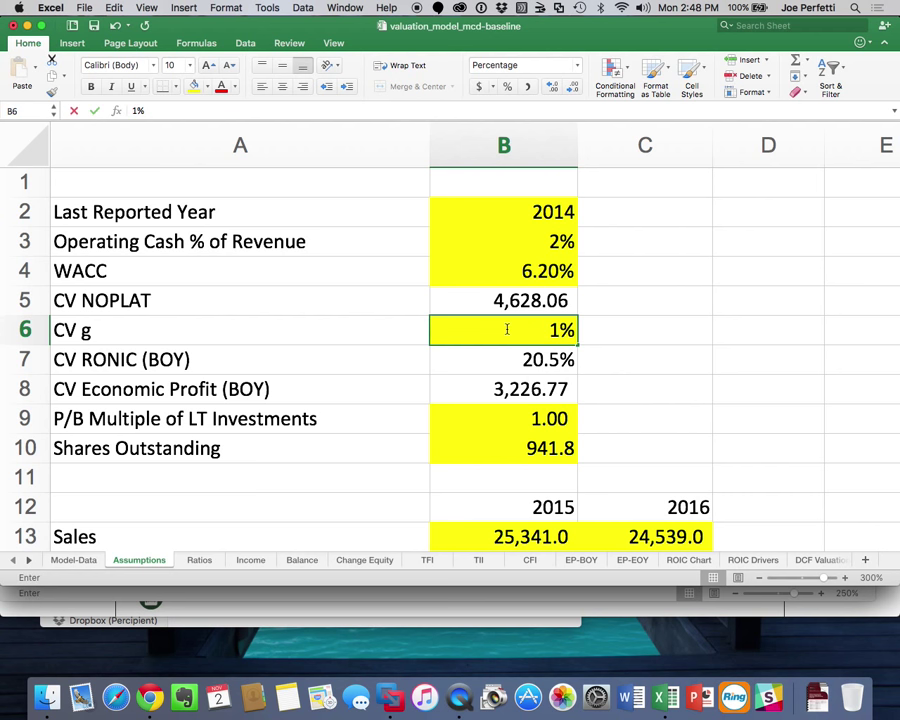
{"action": "key", "text": "Return"}
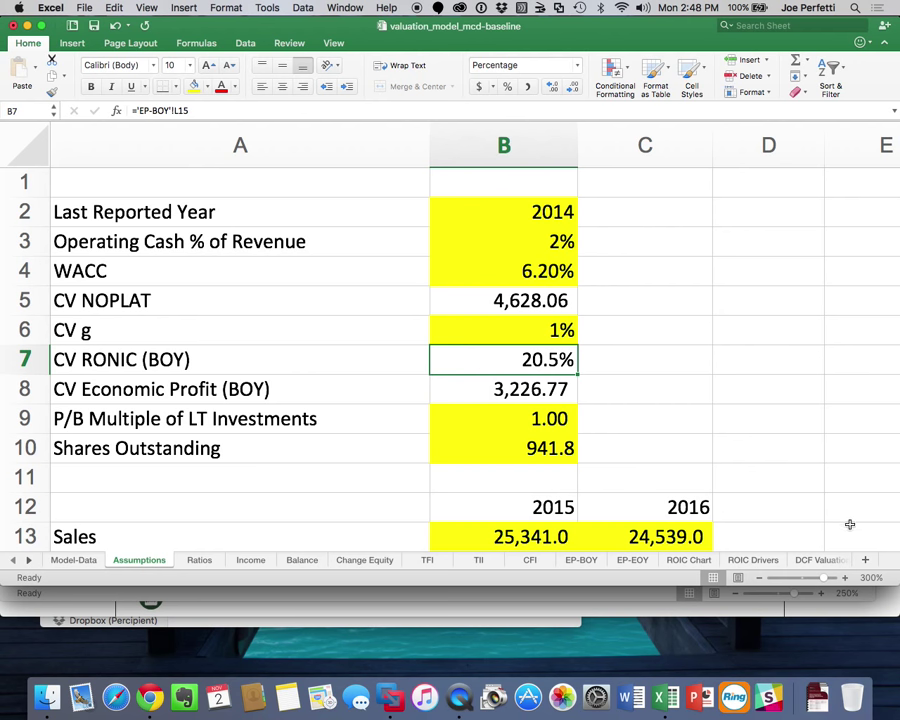
- Check the forecast share price on the Ratios sheet, and view the peer multiples in the mcd-rv workbook
{"action": "left_click", "coordinate": [822, 561]}
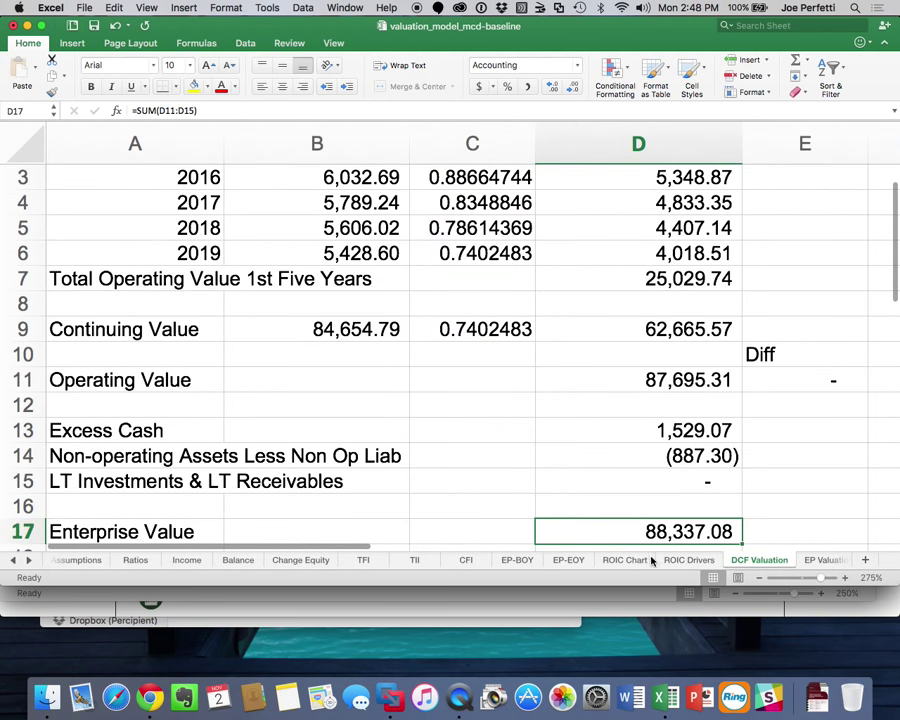
{"action": "left_click", "coordinate": [135, 560]}
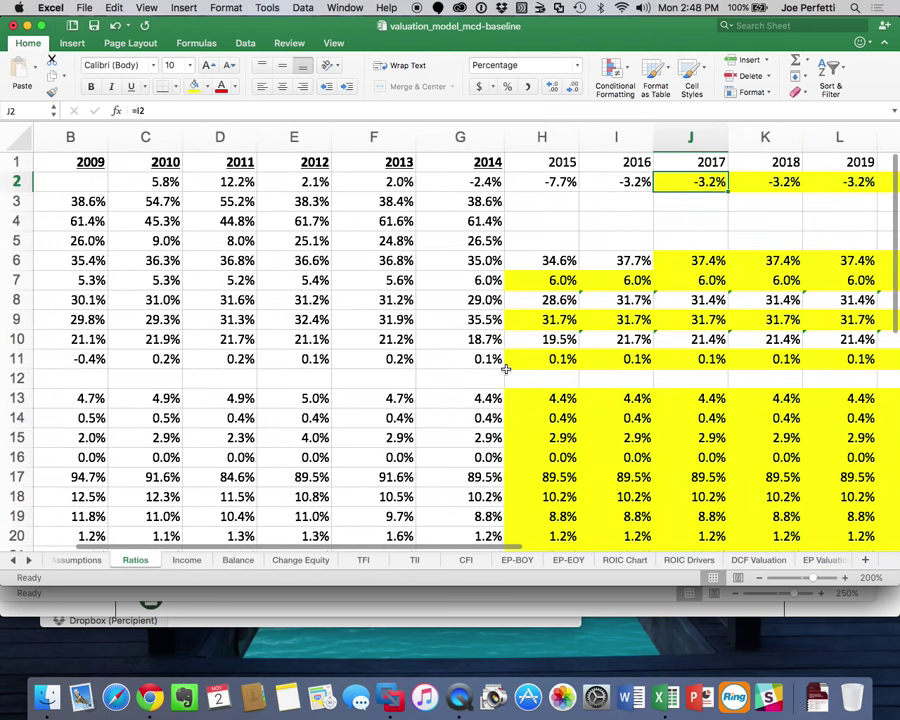
{"action": "scroll", "coordinate": [506, 369], "scroll_direction": "down", "scroll_amount": 5}
{"action": "scroll", "coordinate": [506, 369], "scroll_direction": "up", "scroll_amount": 3}
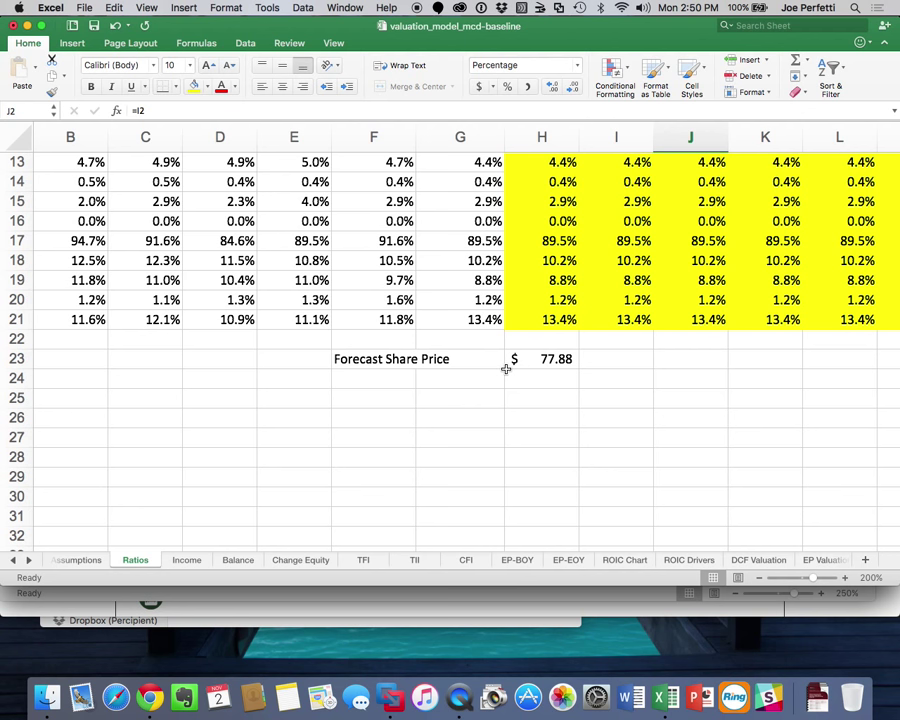
{"action": "left_click", "coordinate": [345, 8]}
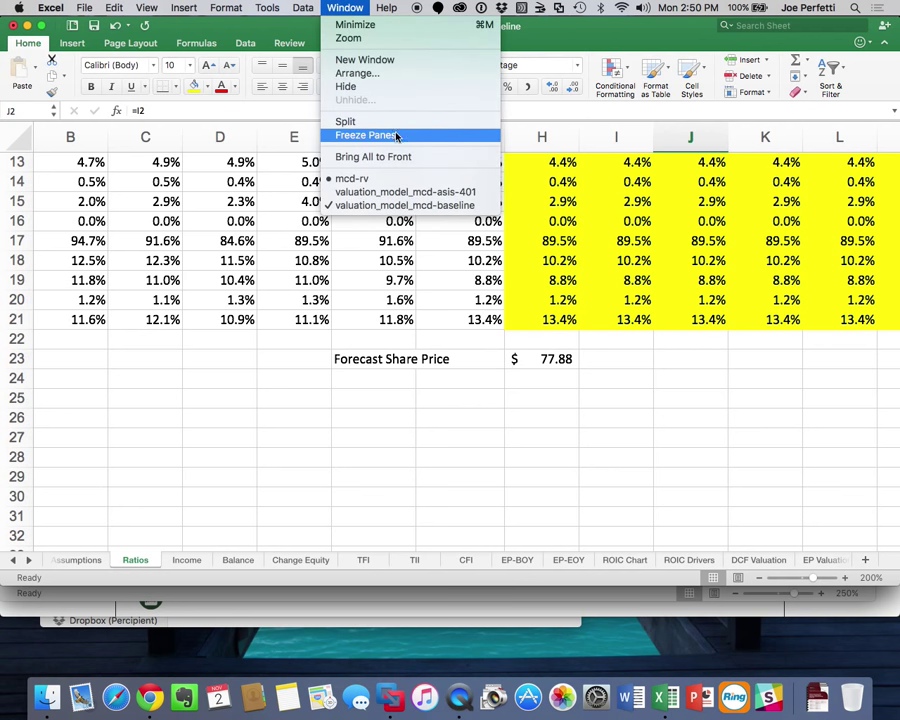
{"action": "left_click", "coordinate": [426, 184]}
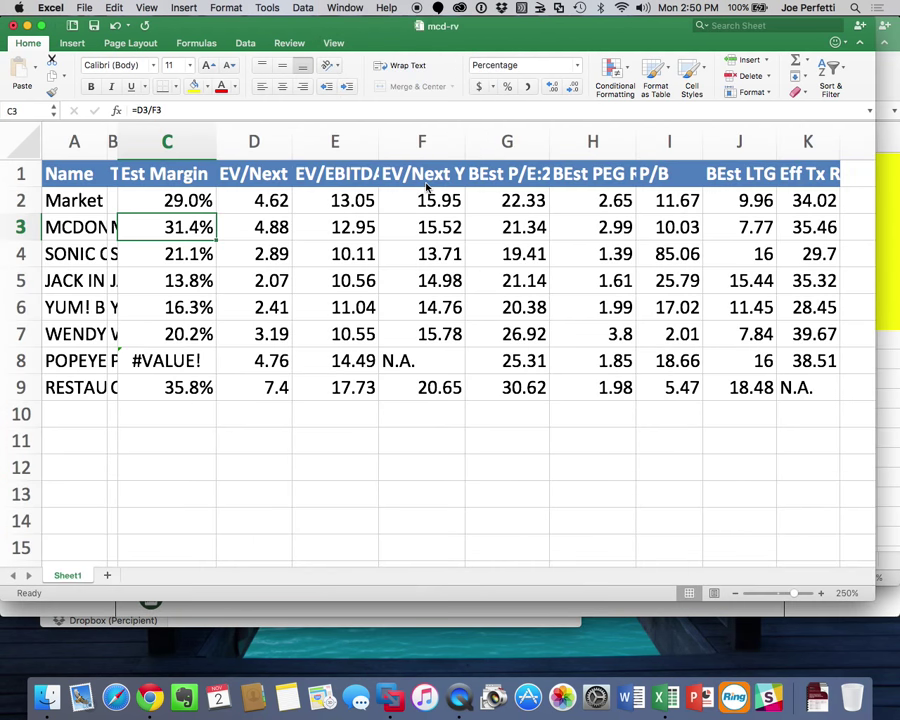
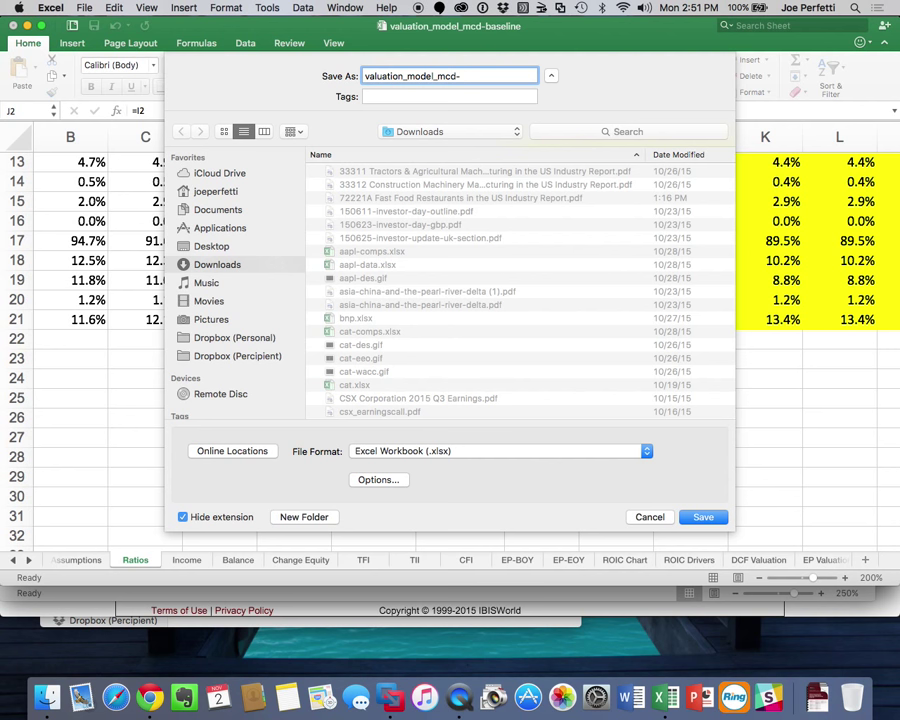
- Save the baseline model as valuation_model_mcd-asis-video in the personal Dropbox folder UMD > 443 > Fall 2015 > MCD
{"action": "type", "text": "asis-video"}
{"action": "left_click", "coordinate": [268, 337]}
{"action": "scroll", "coordinate": [440, 370], "scroll_direction": "down", "scroll_amount": 3}
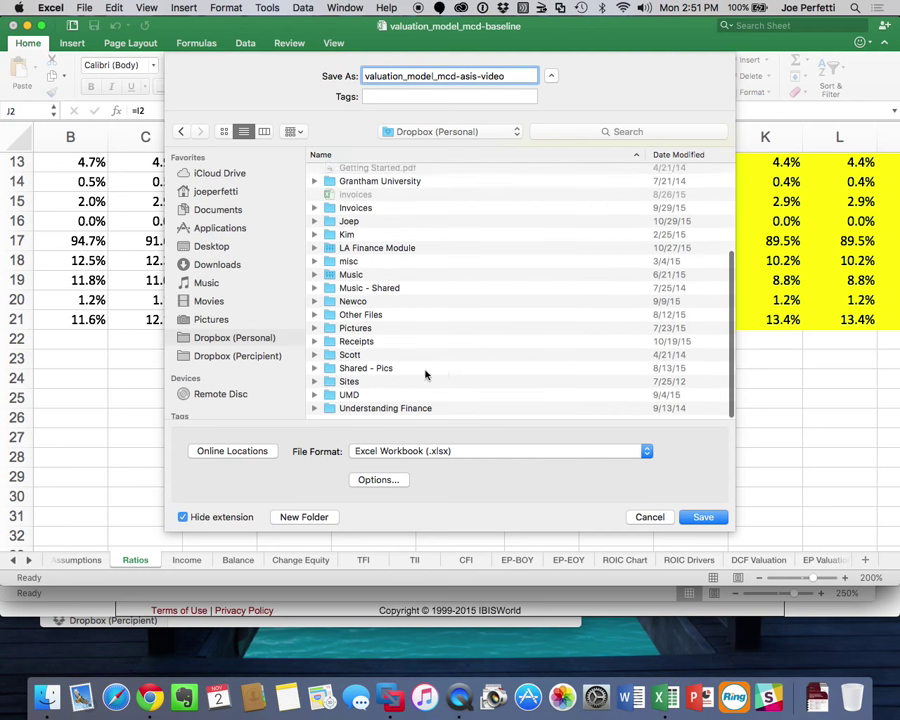
{"action": "double_click", "coordinate": [370, 396]}
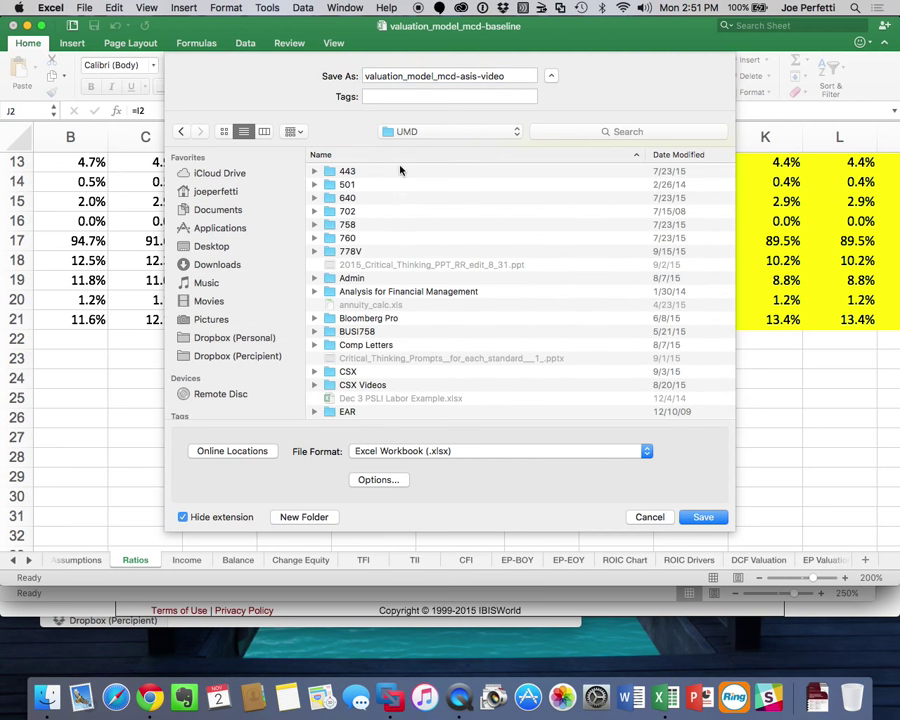
{"action": "double_click", "coordinate": [402, 170]}
{"action": "scroll", "coordinate": [440, 350], "scroll_direction": "down", "scroll_amount": 3}
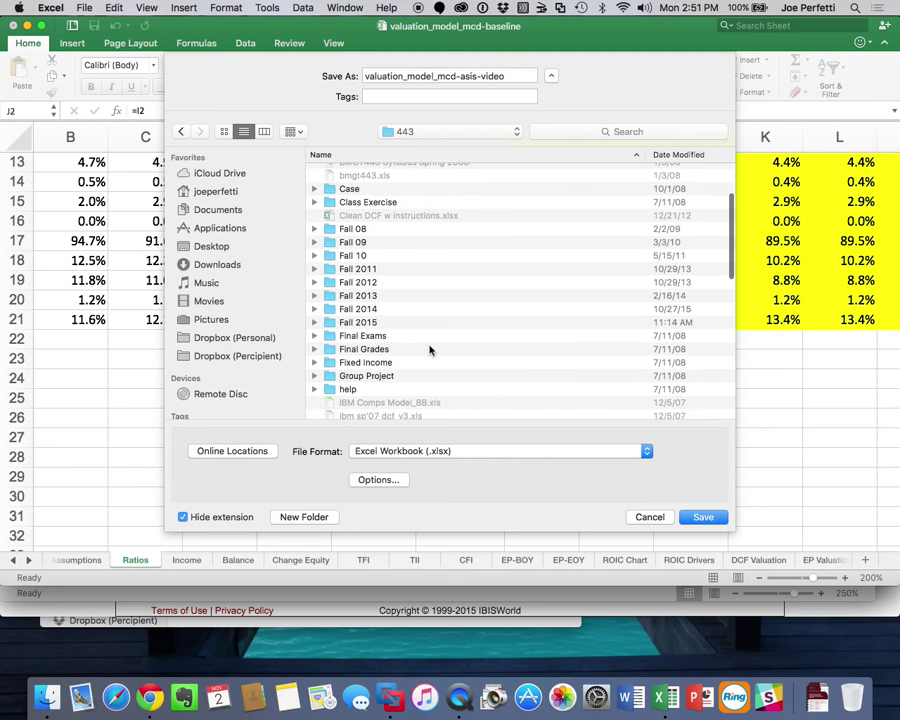
{"action": "double_click", "coordinate": [401, 322]}
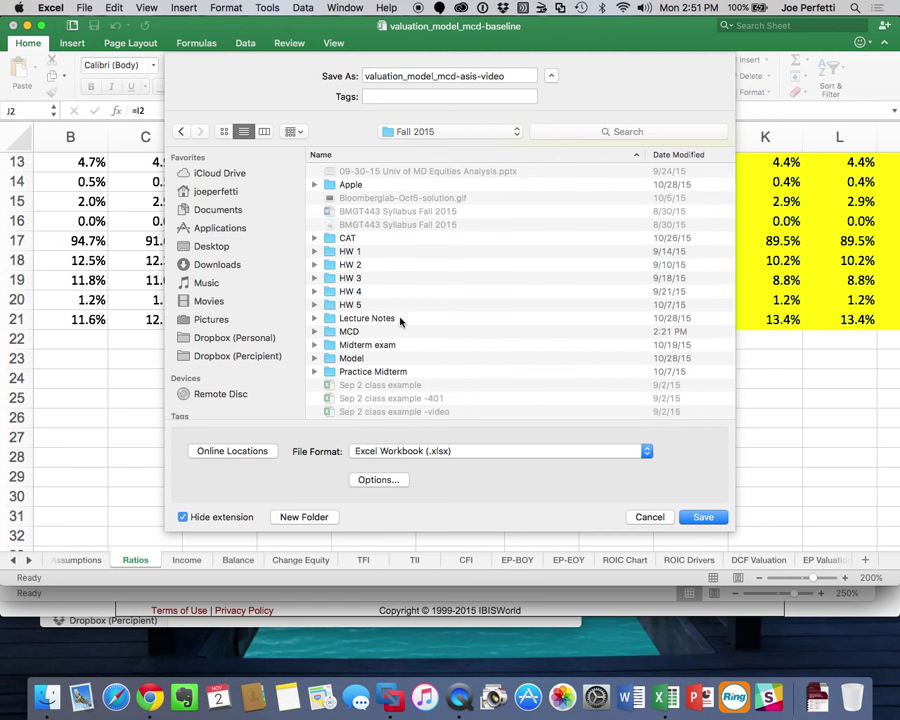
{"action": "double_click", "coordinate": [405, 332]}
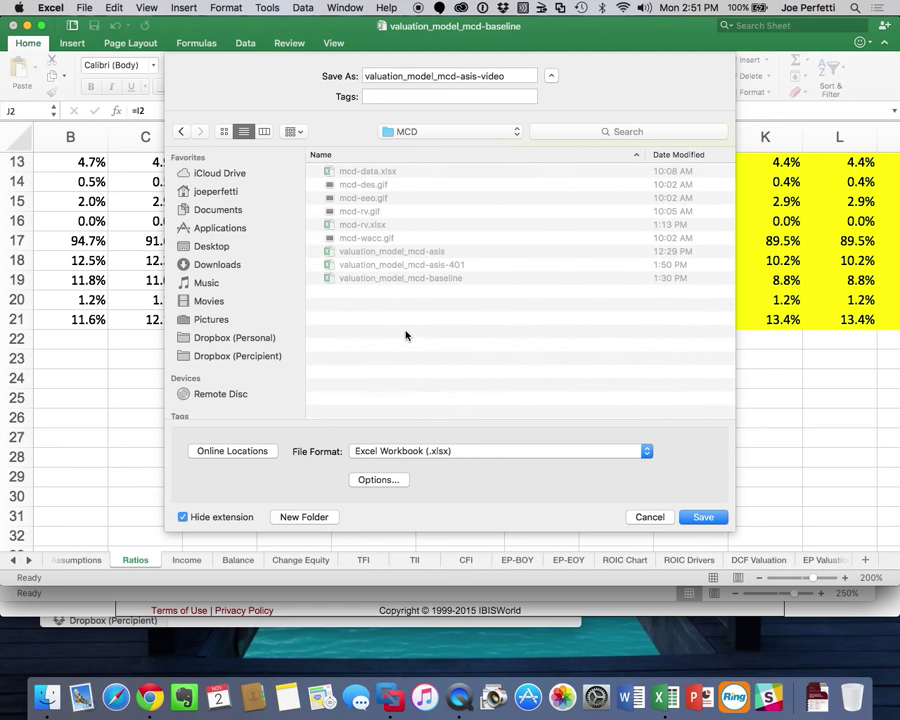
{"action": "left_click", "coordinate": [705, 519]}
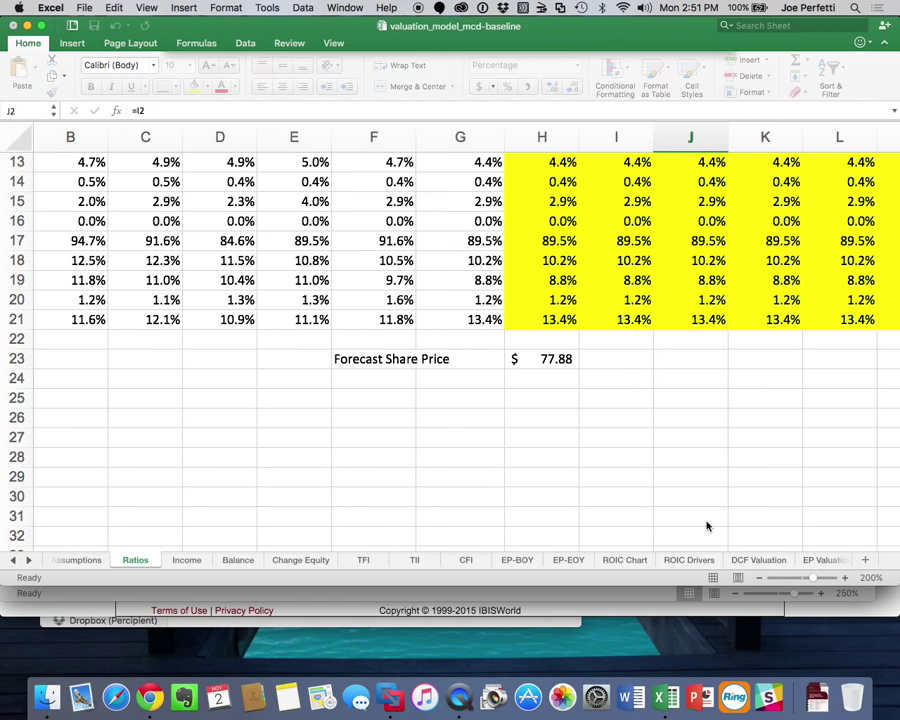
{"action": "left_click", "coordinate": [420, 503]}
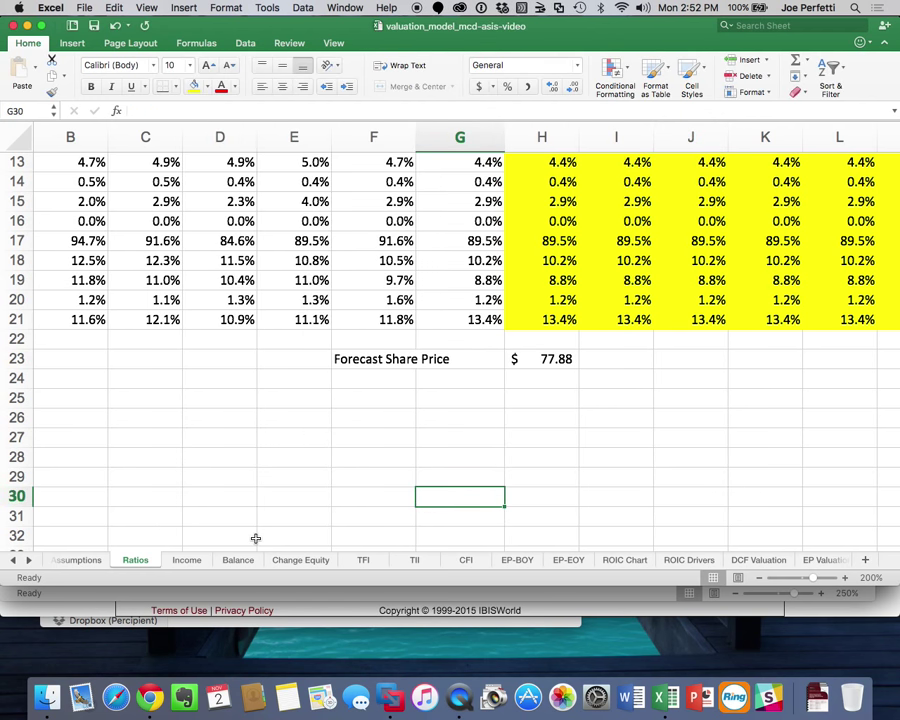
- On the Assumptions sheet, try a CV g of 2% and settle on 3%
{"action": "left_click", "coordinate": [74, 560]}
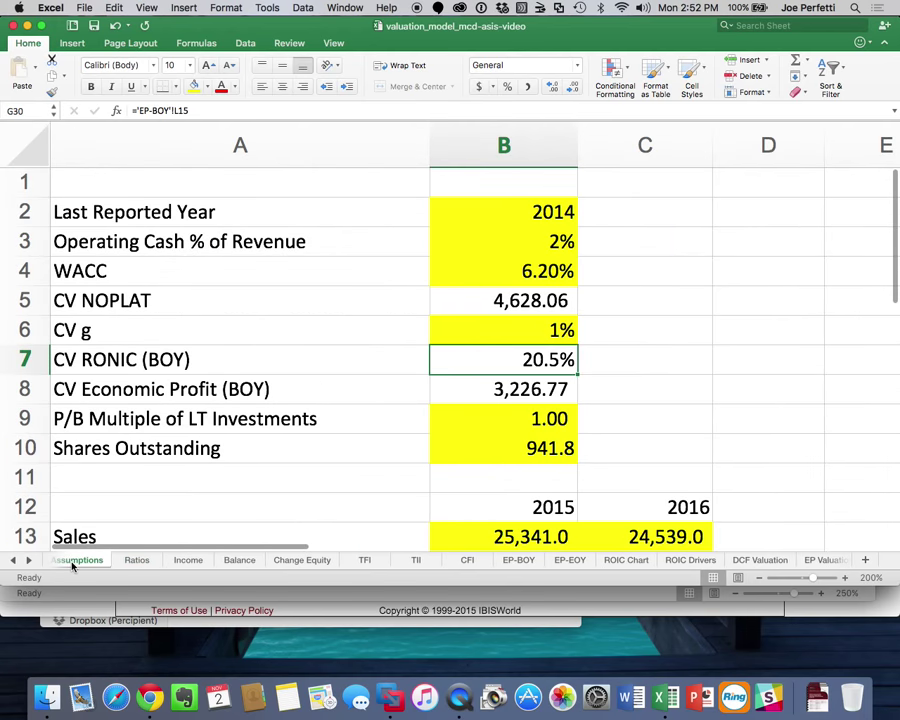
{"action": "left_click", "coordinate": [510, 334]}
{"action": "type", "text": "2"}
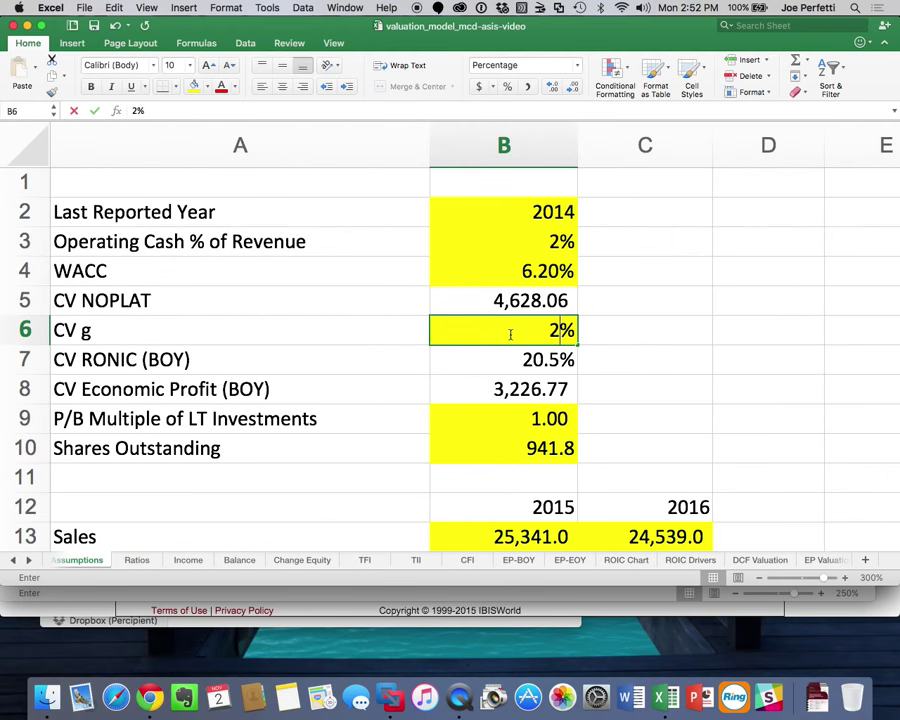
{"action": "key", "text": "Return"}
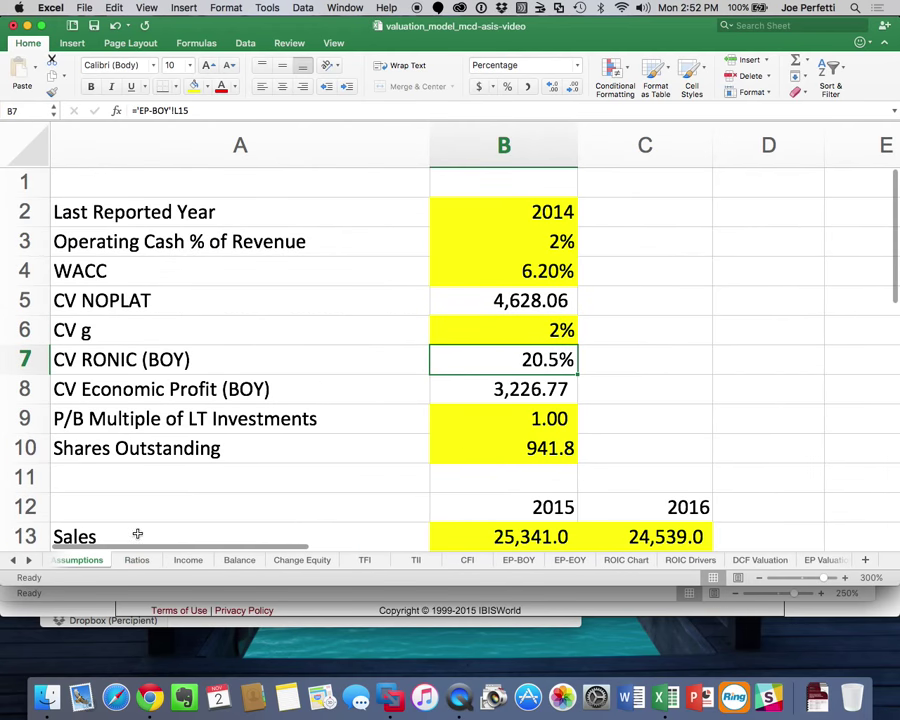
{"action": "left_click", "coordinate": [548, 336]}
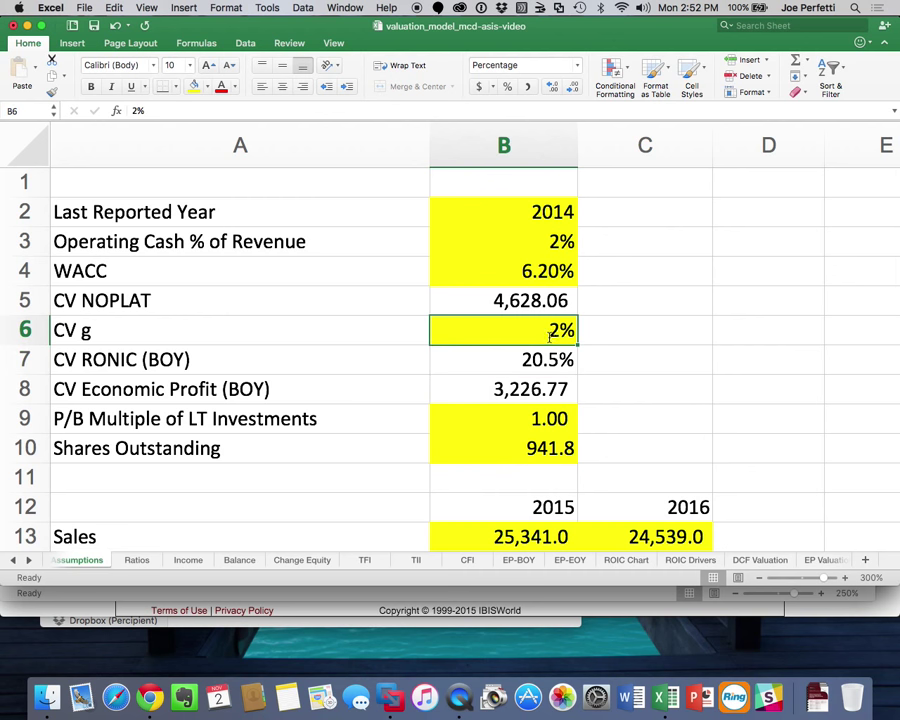
{"action": "type", "text": "3"}
{"action": "key", "text": "Return"}
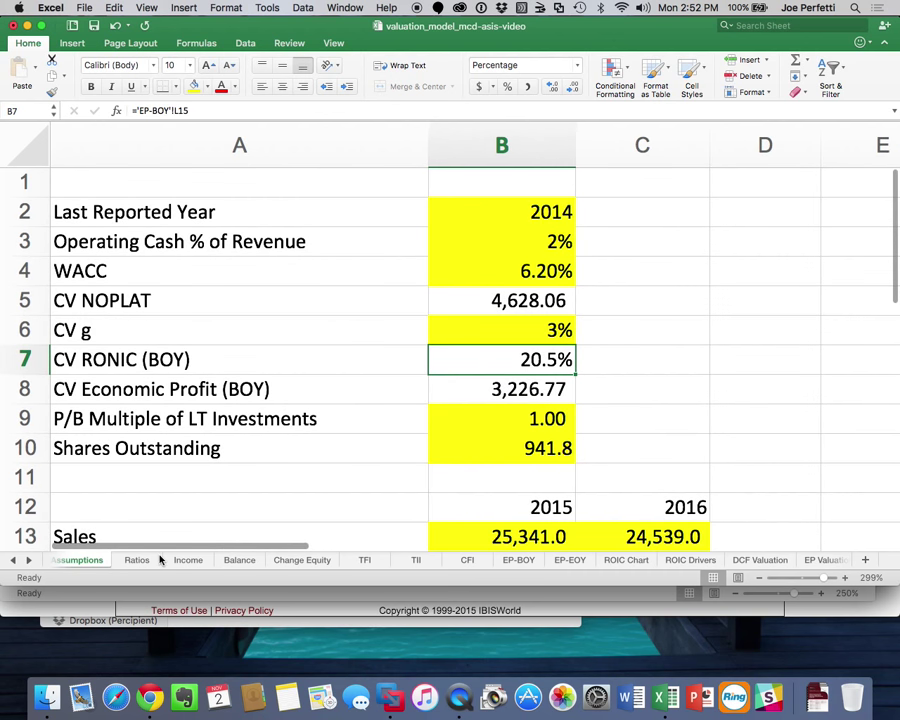
- On the Ratios sheet, set the 2017 revenue growth to -2% and check the forecast share price
{"action": "left_click", "coordinate": [142, 560]}
{"action": "scroll", "coordinate": [731, 280], "scroll_direction": "up", "scroll_amount": 5}
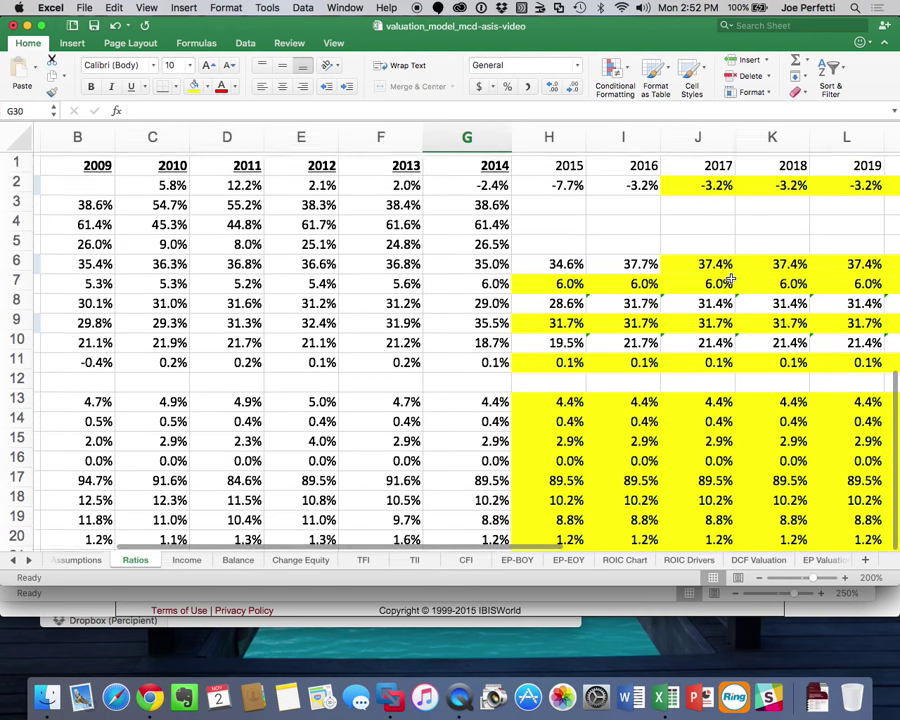
{"action": "left_click", "coordinate": [858, 181]}
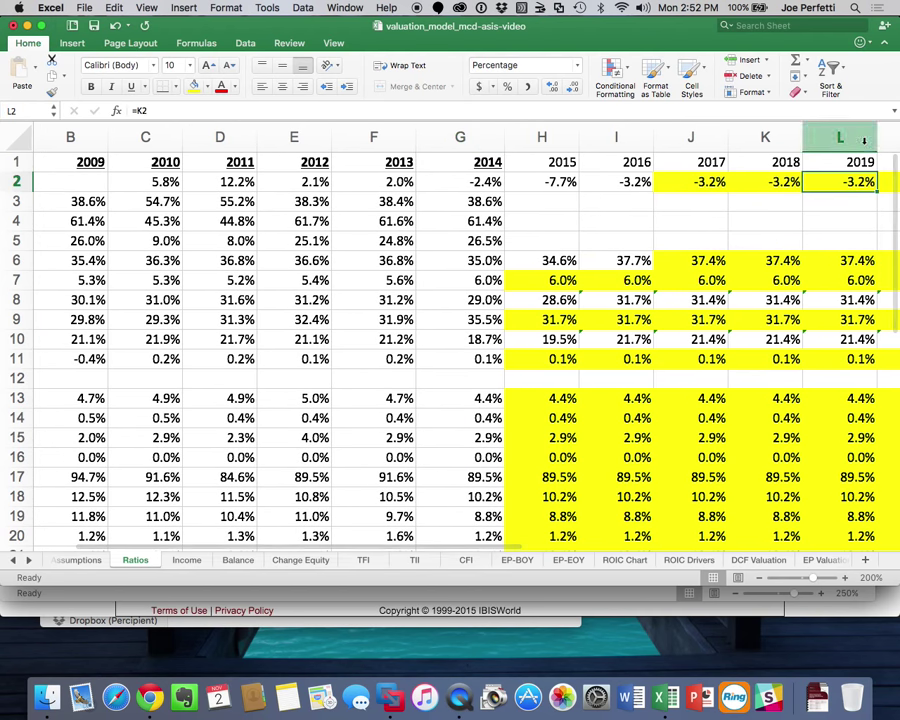
{"action": "left_click", "coordinate": [703, 180]}
{"action": "type", "text": "-"}
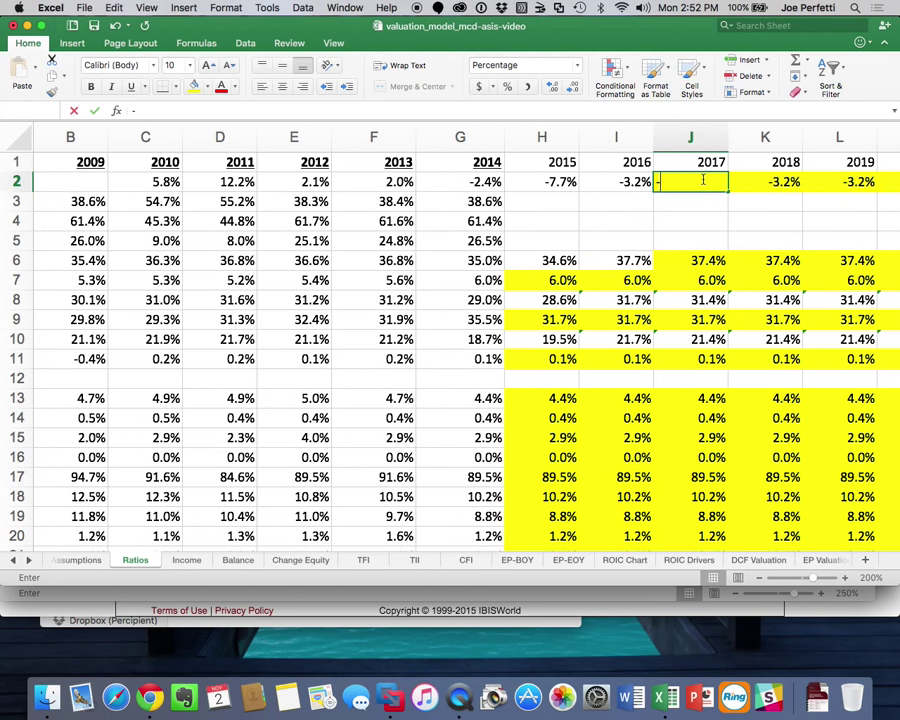
{"action": "type", "text": "2"}
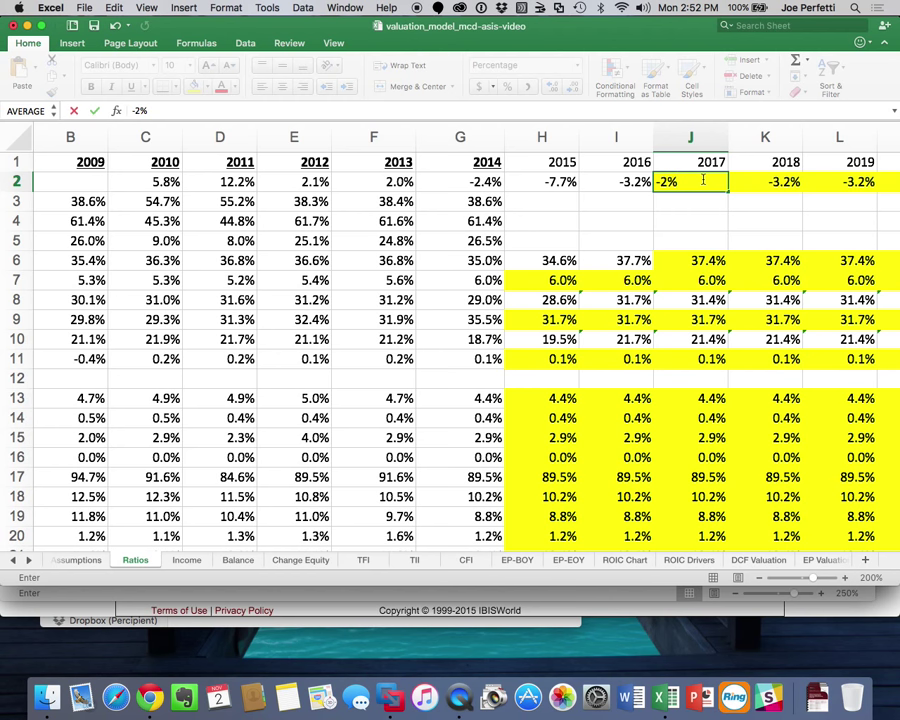
{"action": "key", "text": "Return"}
{"action": "scroll", "coordinate": [708, 250], "scroll_direction": "down", "scroll_amount": 6}
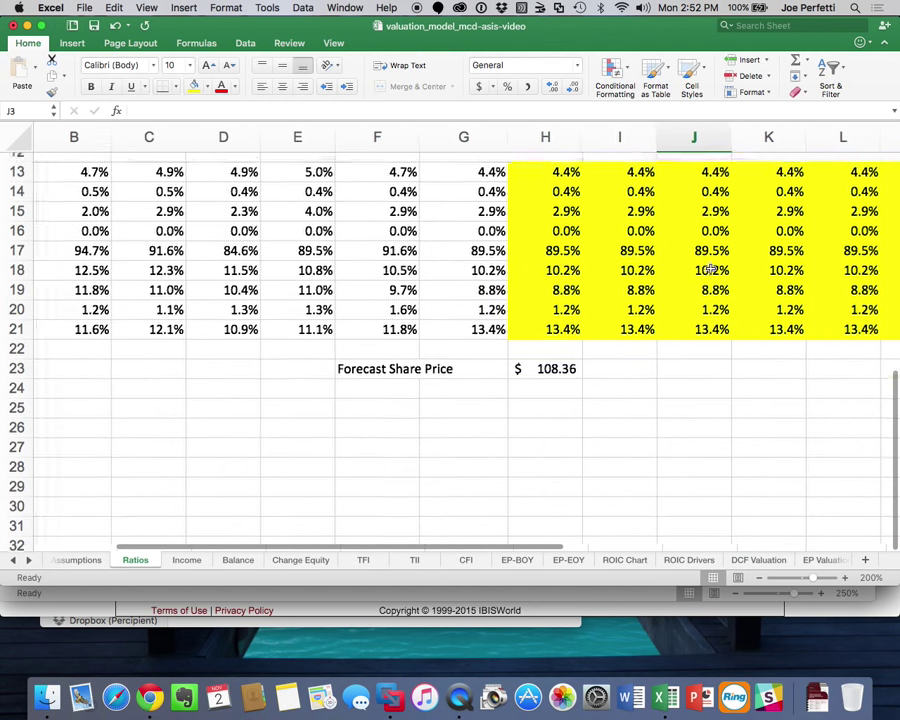
{"action": "scroll", "coordinate": [708, 270], "scroll_direction": "up", "scroll_amount": 6}
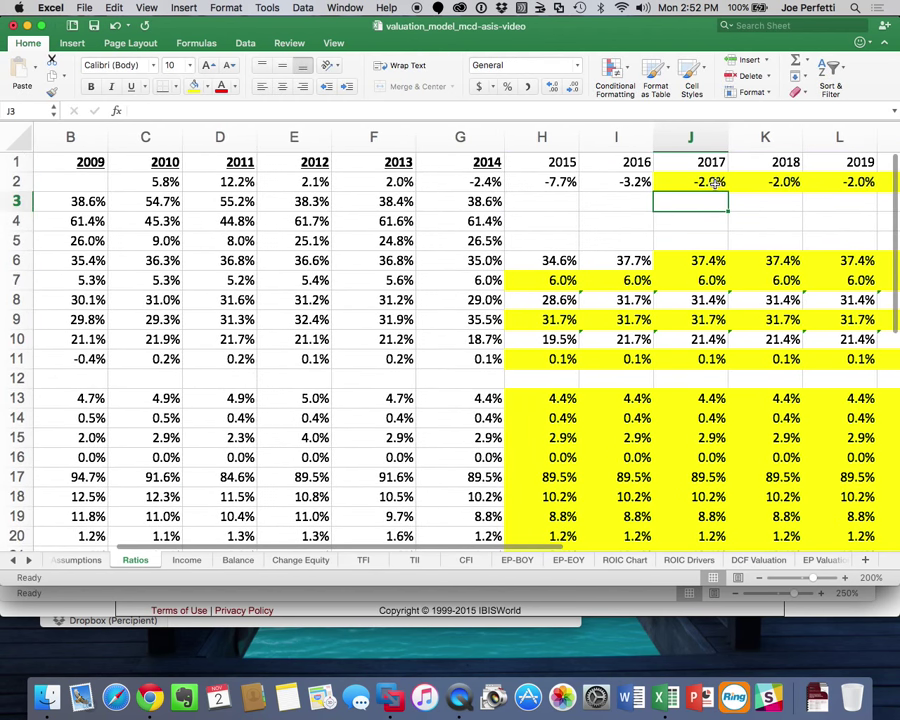
- Set the 2017 revenue growth to -1% and review the forecast share price below the ratios
{"action": "left_click", "coordinate": [711, 182]}
{"action": "type", "text": "-1%"}
{"action": "key", "text": "Return"}
{"action": "scroll", "coordinate": [714, 182], "scroll_direction": "down", "scroll_amount": 6}
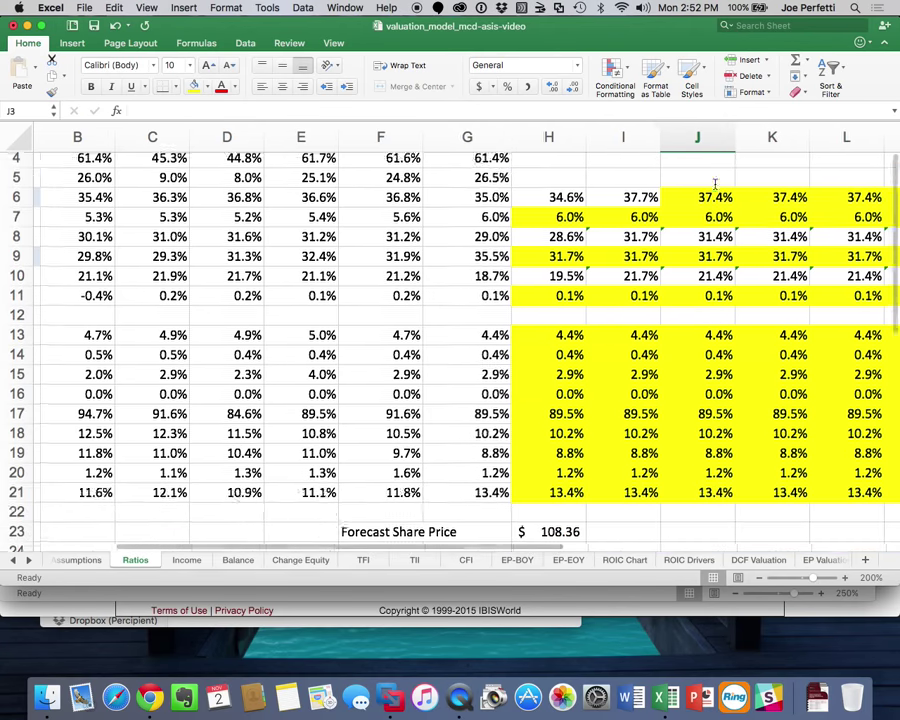
{"action": "scroll", "coordinate": [714, 182], "scroll_direction": "up", "scroll_amount": 6}
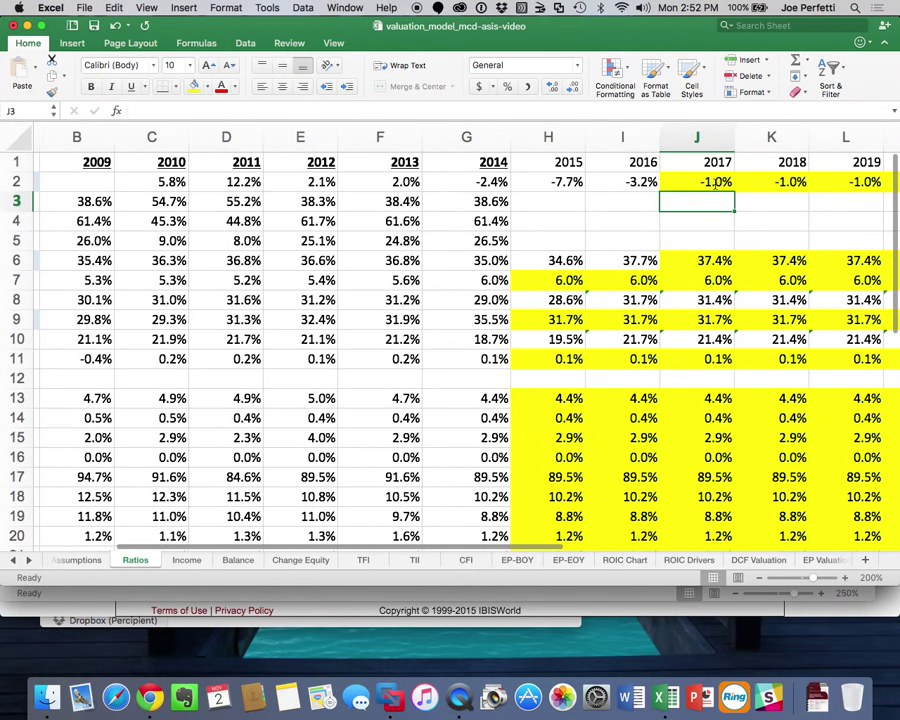
- Set the revenue growth to 0% for 2019 and 2% for 2020
{"action": "left_click", "coordinate": [780, 183]}
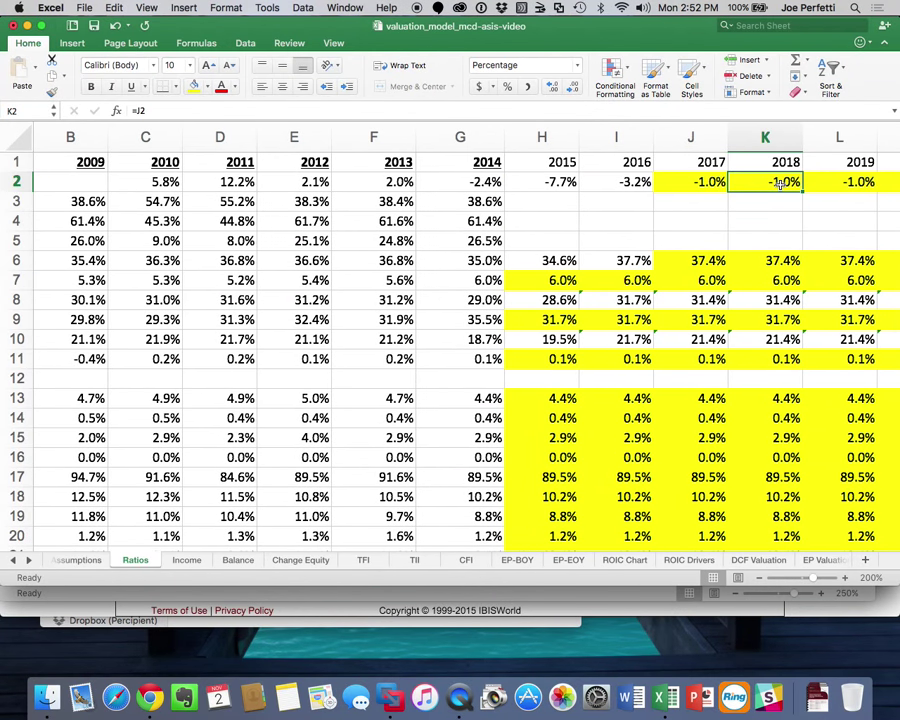
{"action": "key", "text": "Right"}
{"action": "key", "text": "Right"}
{"action": "key", "text": "Right"}
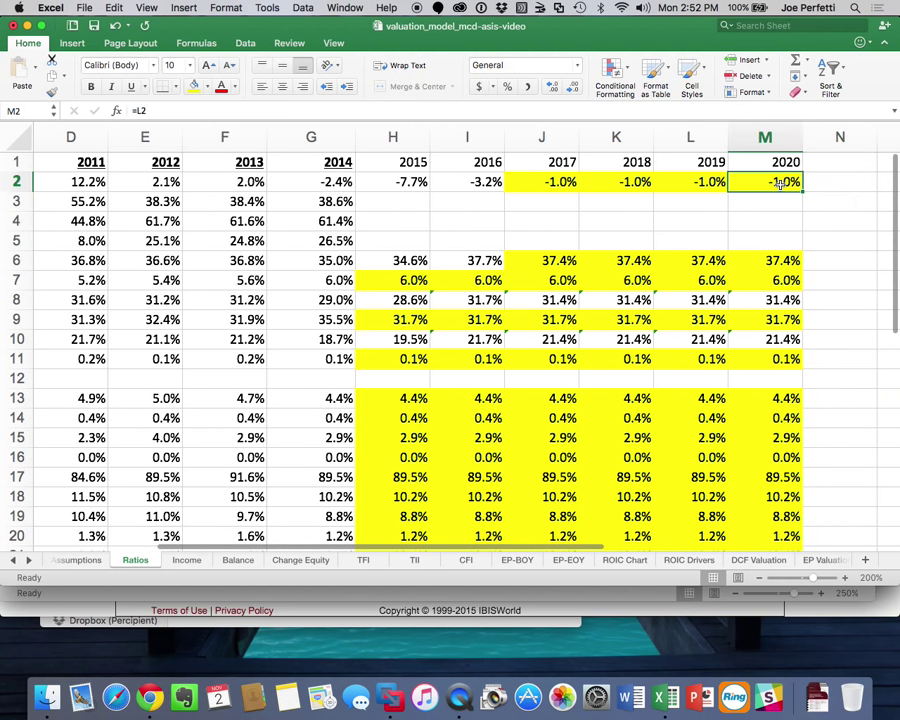
{"action": "key", "text": "Left"}
{"action": "key", "text": "Left"}
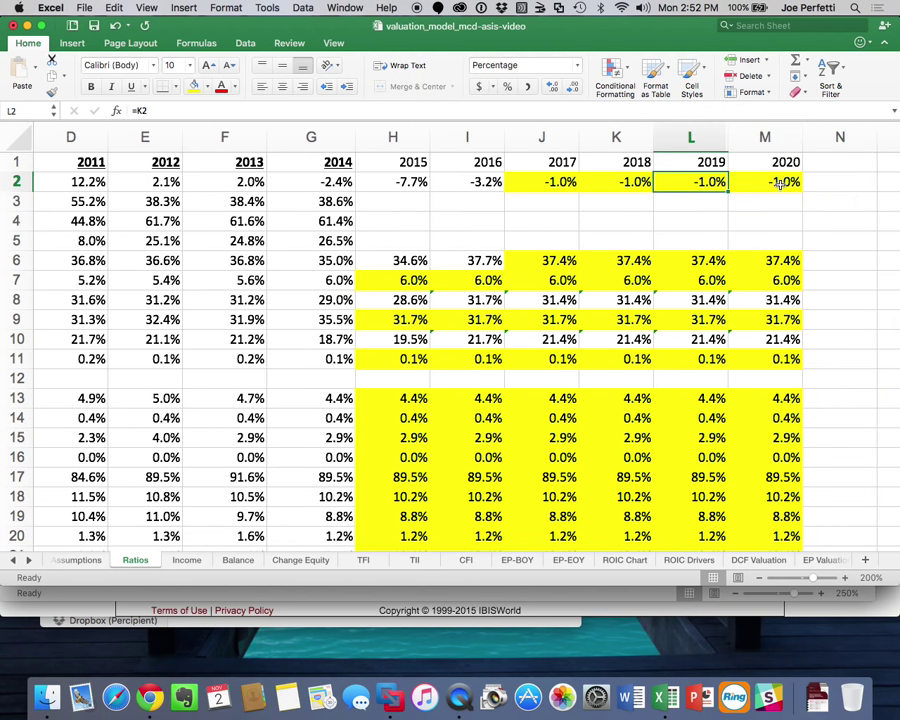
{"action": "type", "text": "0"}
{"action": "key", "text": "Return"}
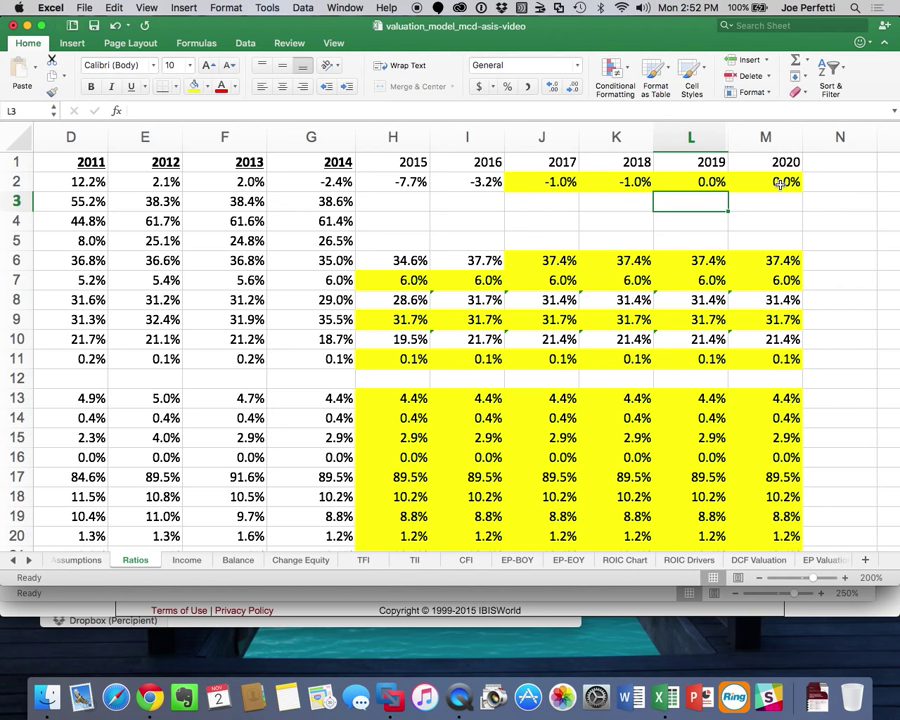
{"action": "left_click", "coordinate": [780, 183]}
{"action": "type", "text": "2"}
{"action": "key", "text": "Return"}
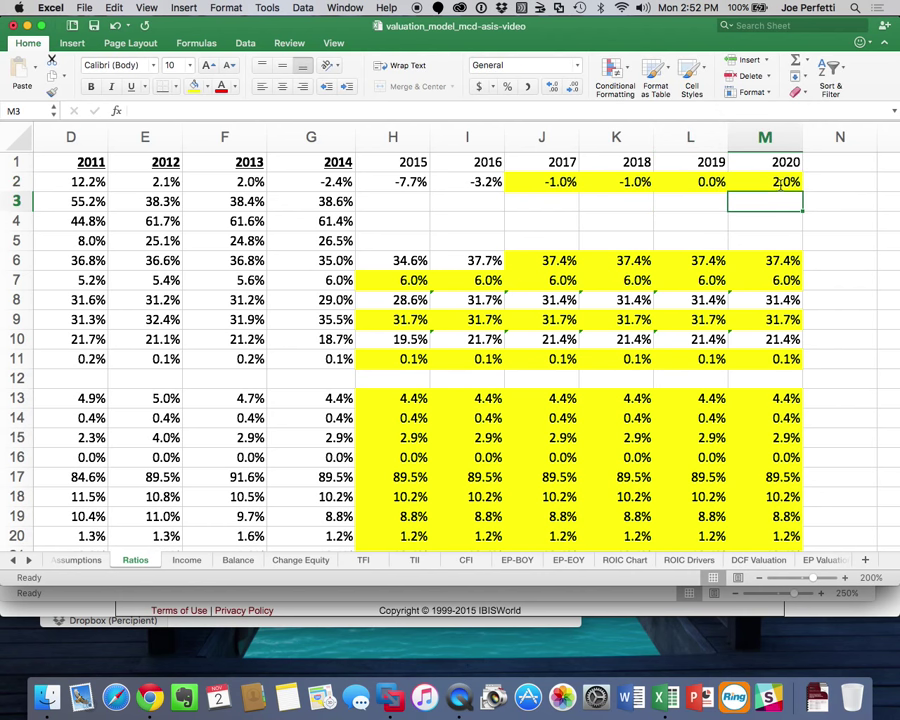
- Check the forecast share price below the ratios and the continuing-value inputs on the Assumptions sheet
{"action": "scroll", "coordinate": [780, 250], "scroll_direction": "down", "scroll_amount": 5}
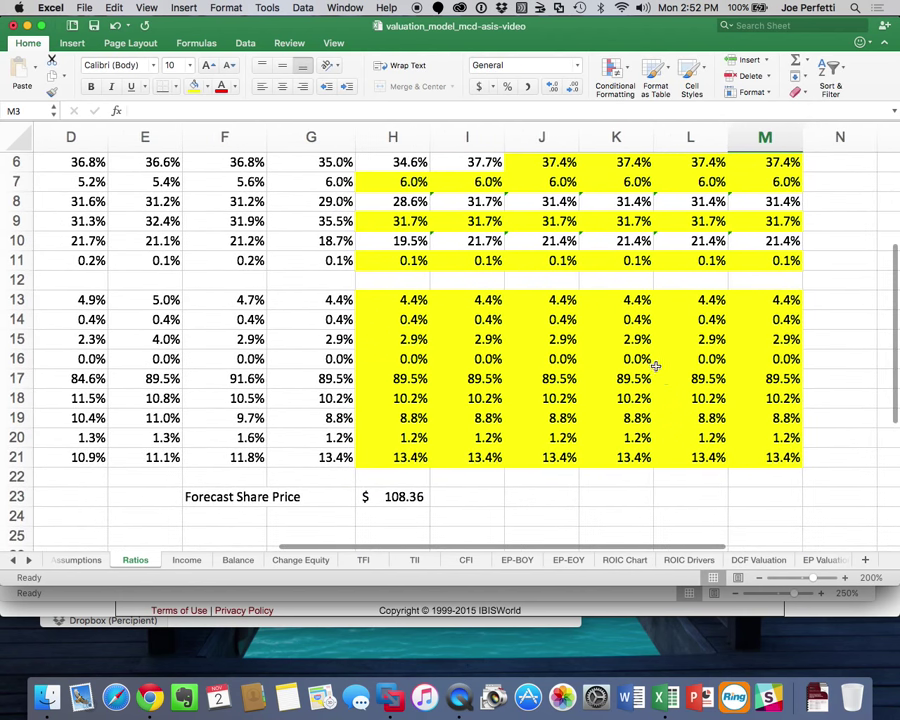
{"action": "scroll", "coordinate": [673, 392], "scroll_direction": "up", "scroll_amount": 5}
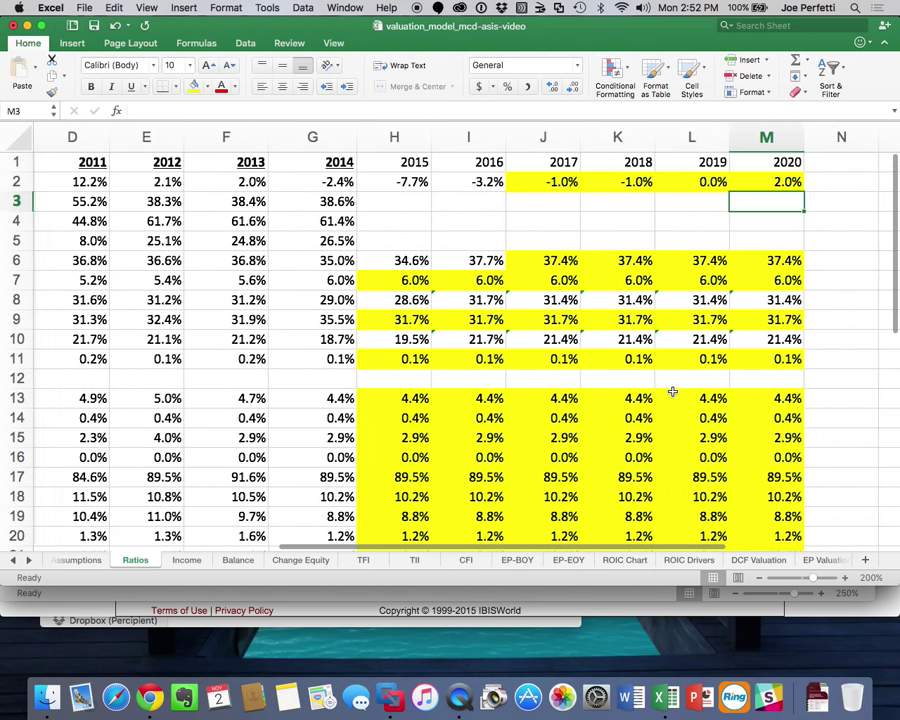
{"action": "left_click", "coordinate": [97, 561]}
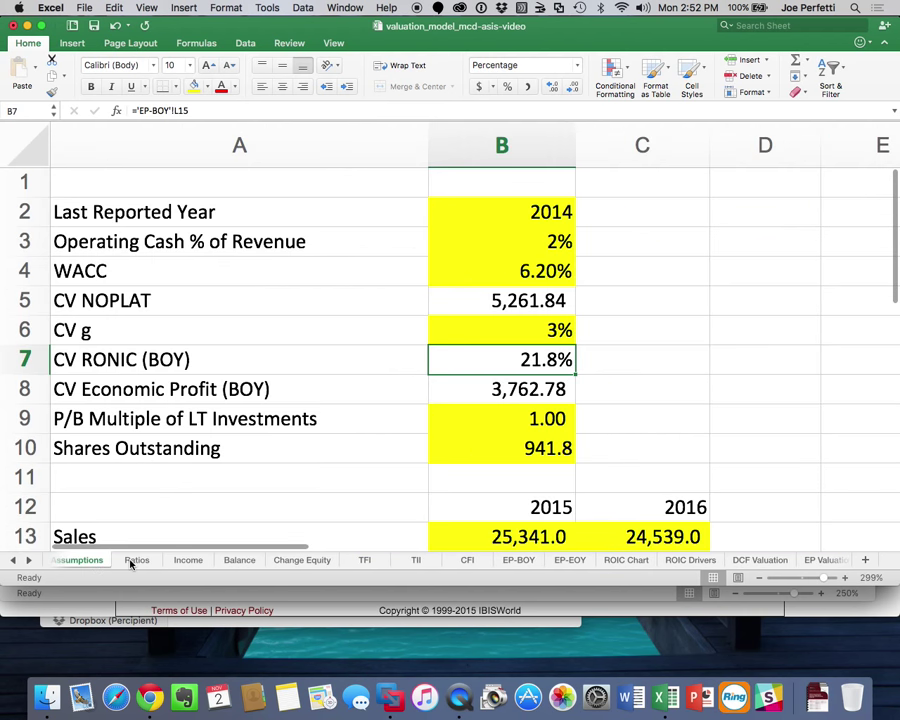
{"action": "left_click", "coordinate": [133, 561]}
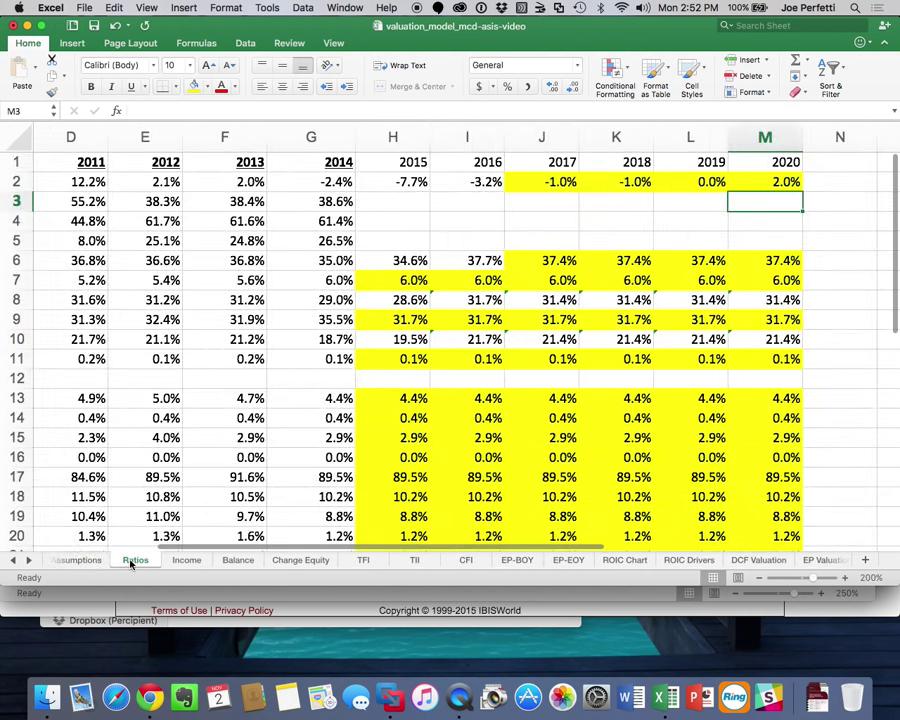
- Close the as-is workbook and reopen valuation_model_mcd-asis-video from the recent files
{"action": "left_click", "coordinate": [13, 25]}
{"action": "left_click", "coordinate": [84, 7]}
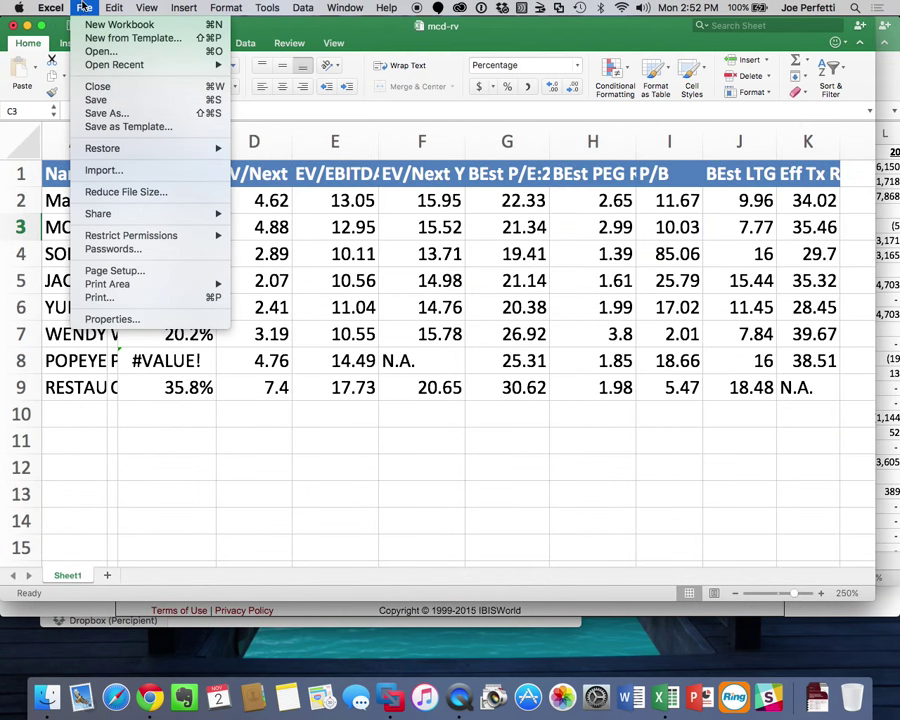
{"action": "mouse_move", "coordinate": [116, 64]}
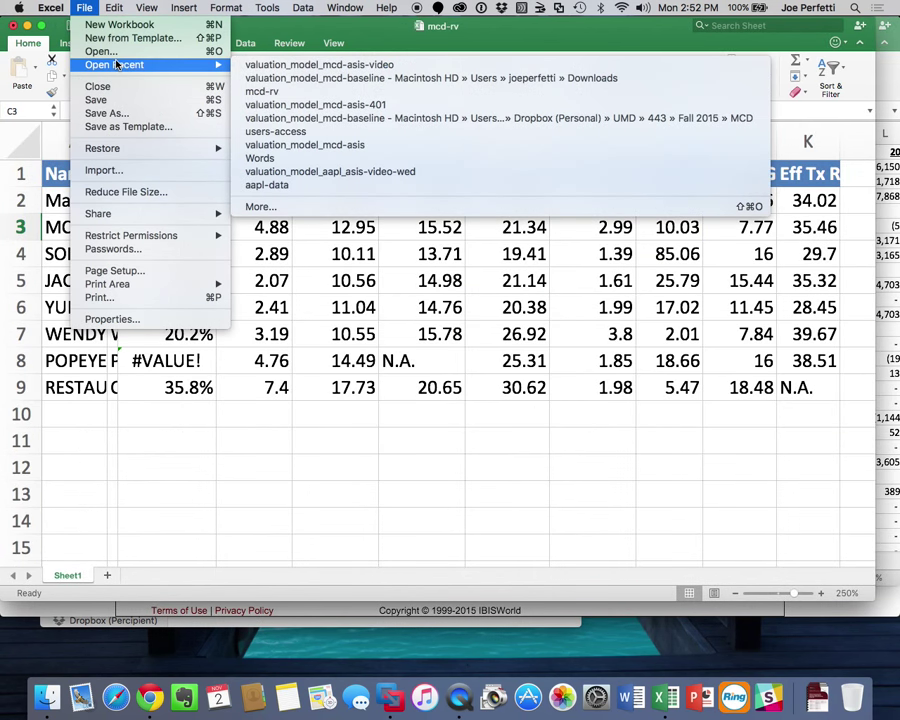
{"action": "left_click", "coordinate": [290, 65]}
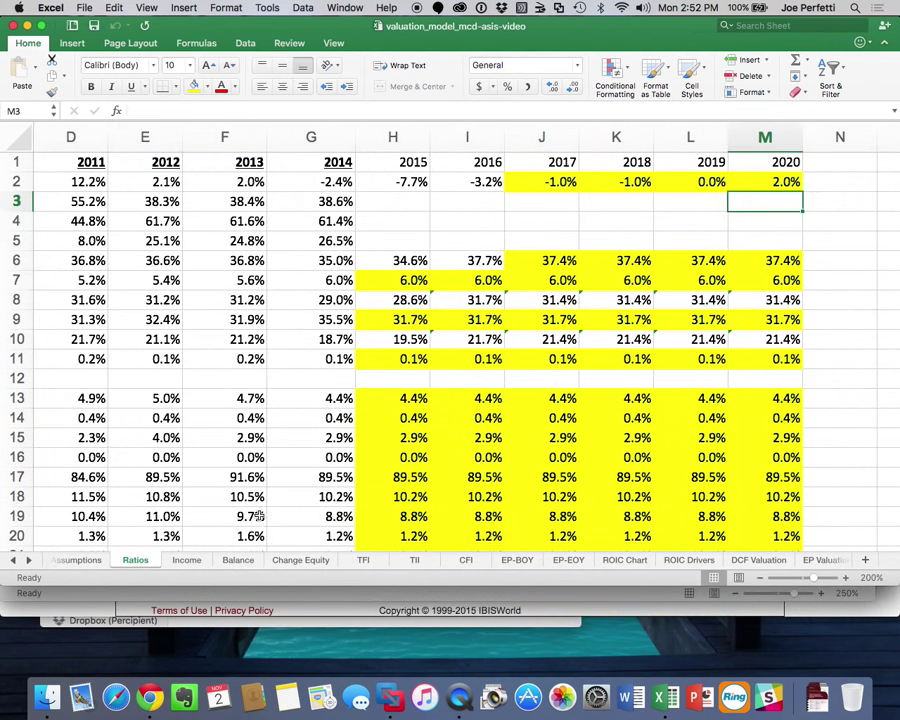
- Enlarge the workbook window so the growth row and the forecast share price on the Ratios sheet fit together
{"action": "scroll", "coordinate": [339, 464], "scroll_direction": "down", "scroll_amount": 10}
{"action": "scroll", "coordinate": [339, 464], "scroll_direction": "left", "scroll_amount": 2}
{"action": "scroll", "coordinate": [340, 467], "scroll_direction": "up", "scroll_amount": 4}
{"action": "scroll", "coordinate": [340, 467], "scroll_direction": "up", "scroll_amount": 4}
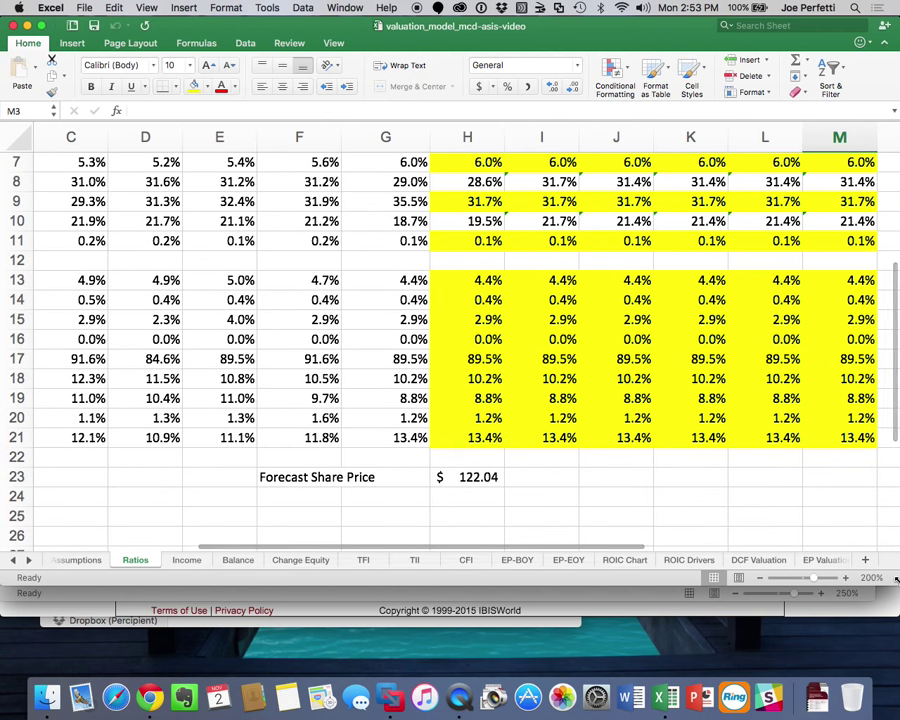
{"action": "left_click_drag", "start_coordinate": [876, 576], "coordinate": [888, 666]}
{"action": "scroll", "coordinate": [803, 517], "scroll_direction": "up", "scroll_amount": 6}
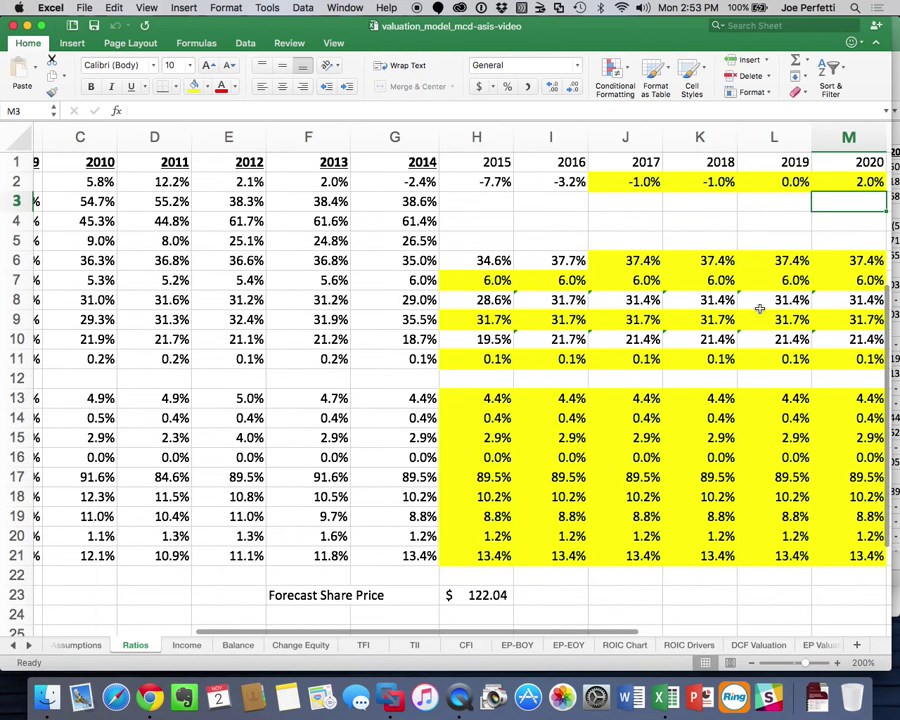
- Set the 2017 revenue growth to -2.0% on the Ratios sheet
{"action": "left_click", "coordinate": [636, 181]}
{"action": "type", "text": "-2"}
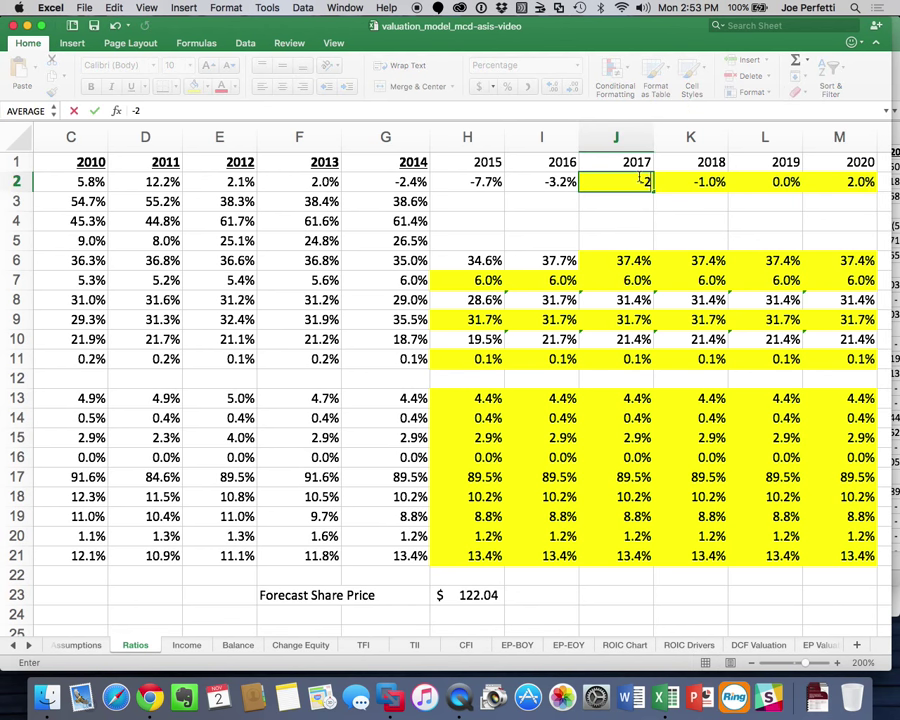
{"action": "type", "text": ".0%"}
{"action": "key", "text": "Return"}
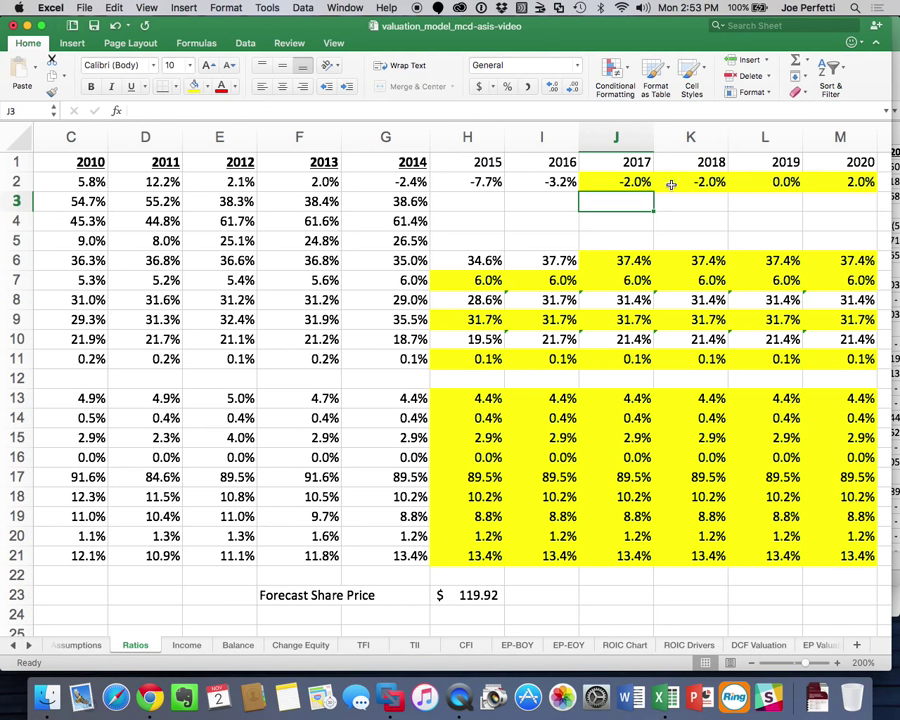
- Set the revenue growth to -2.0% for 2019 and -1.0% for 2020
{"action": "left_click", "coordinate": [786, 181]}
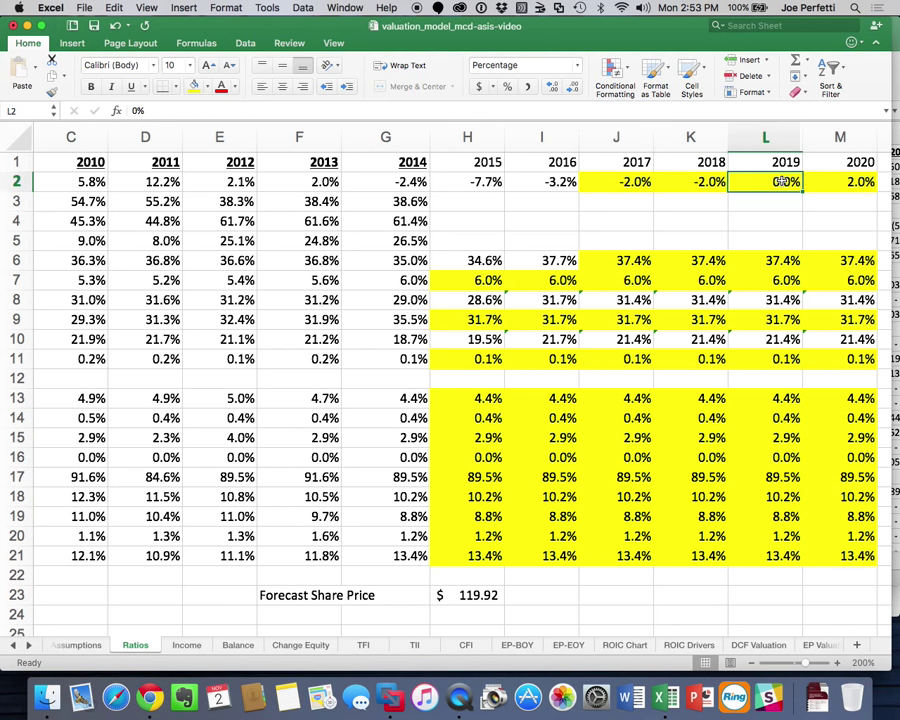
{"action": "type", "text": "-2.0"}
{"action": "type", "text": "%"}
{"action": "key", "text": "Return"}
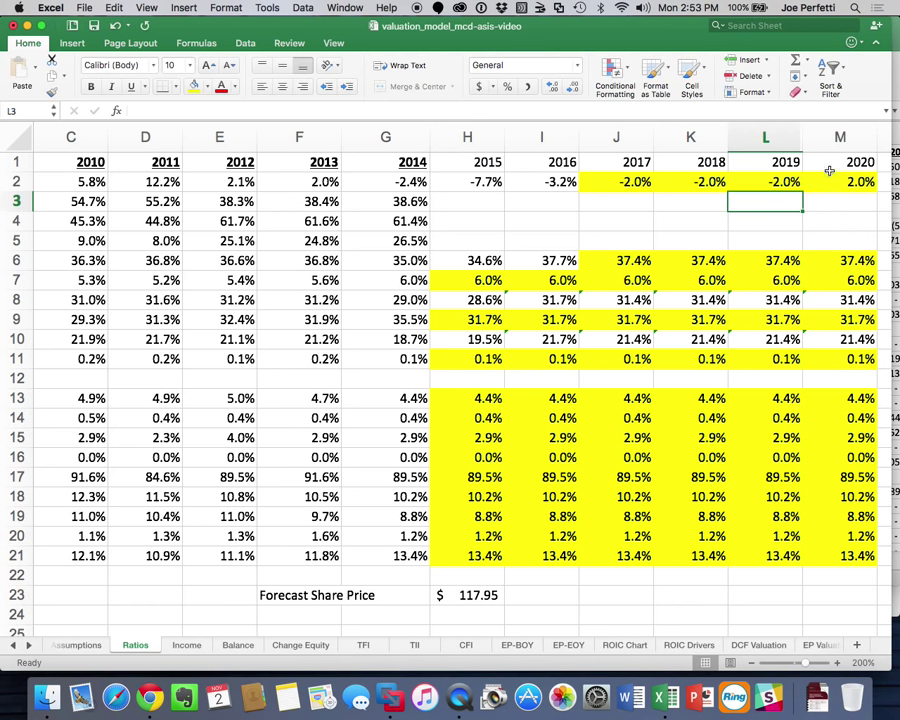
{"action": "left_click", "coordinate": [837, 182]}
{"action": "type", "text": "-1"}
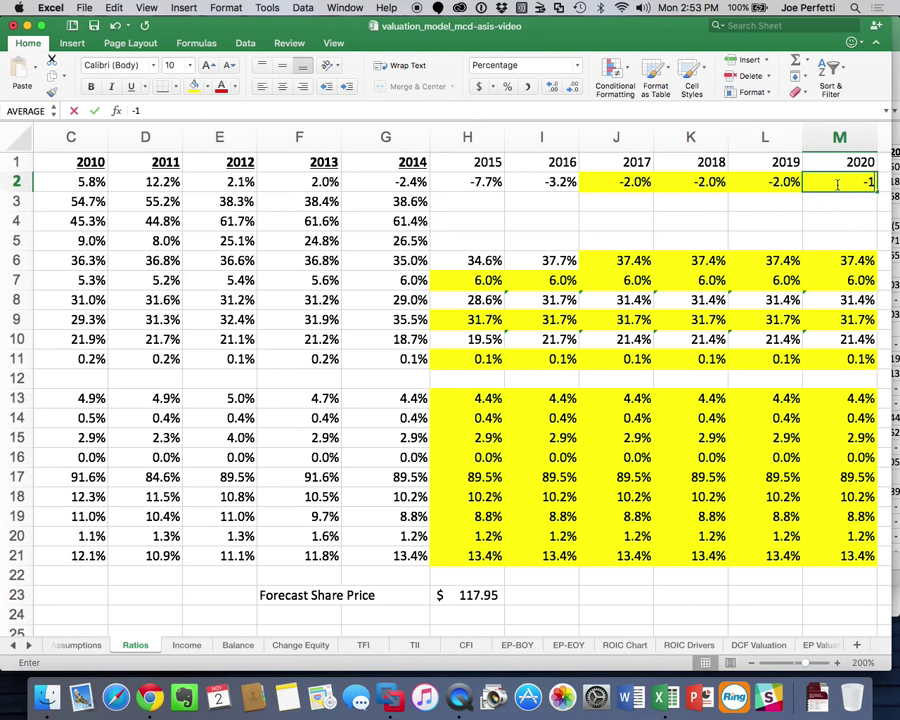
{"action": "type", "text": ".0%"}
{"action": "key", "text": "Return"}
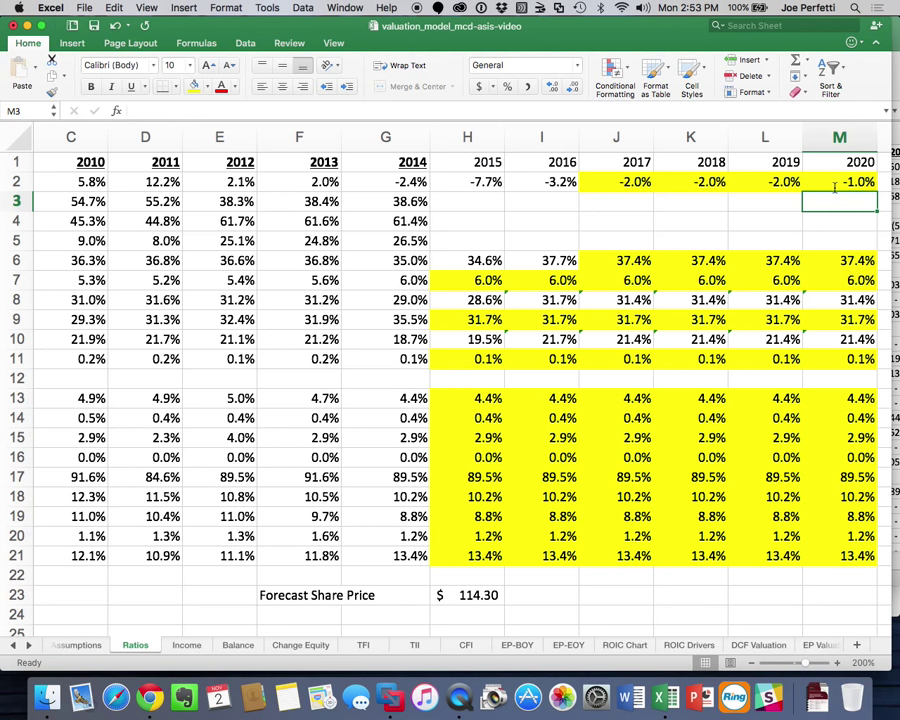
{"action": "left_click", "coordinate": [830, 182]}
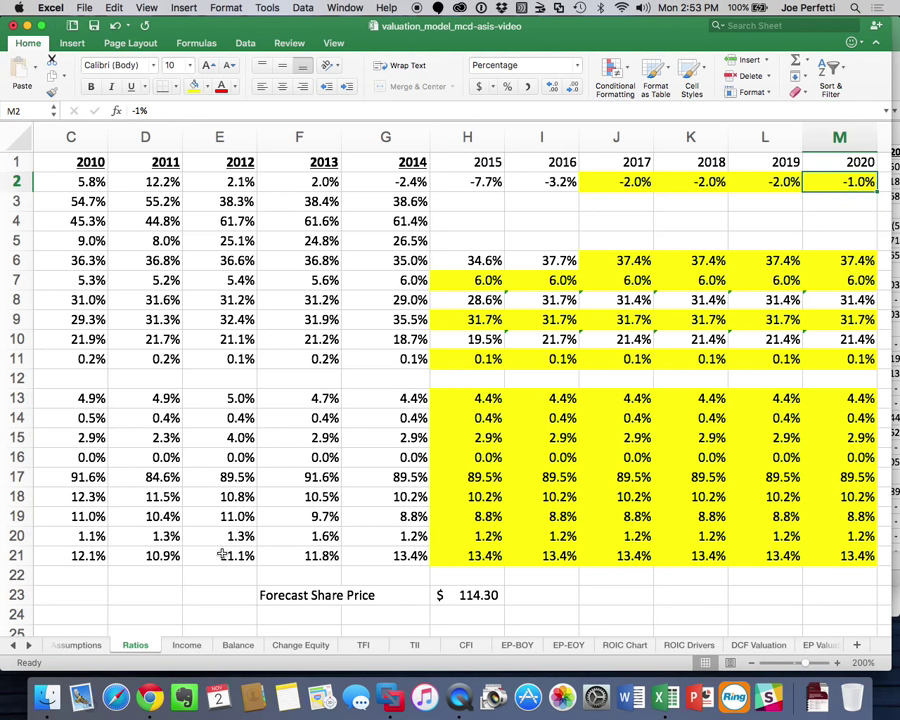
- Set CV g to 2.8% on the Assumptions sheet
{"action": "left_click", "coordinate": [80, 645]}
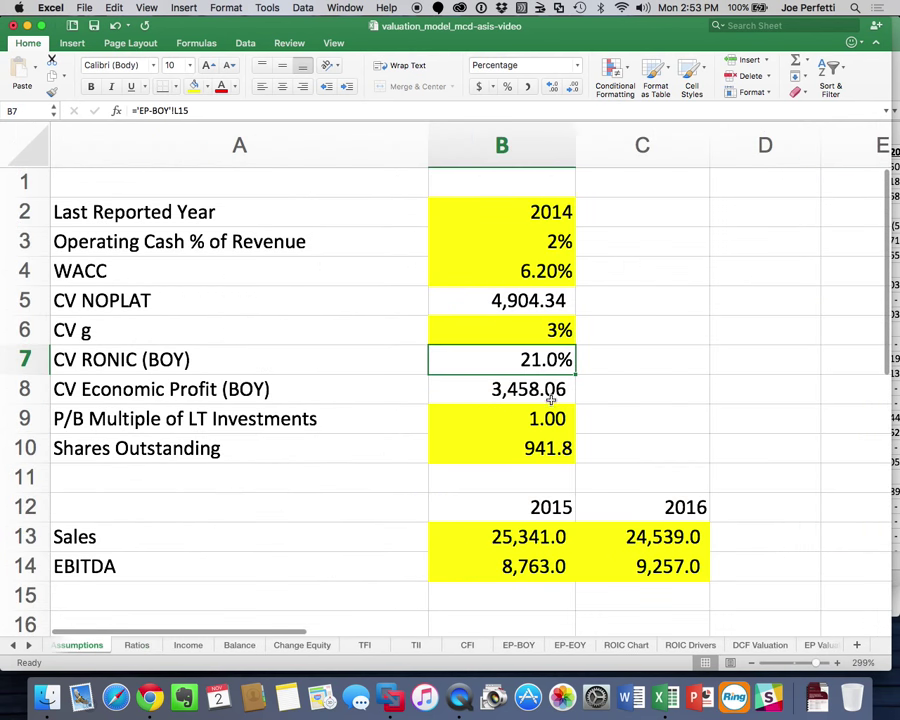
{"action": "left_click", "coordinate": [545, 341]}
{"action": "type", "text": "2.8"}
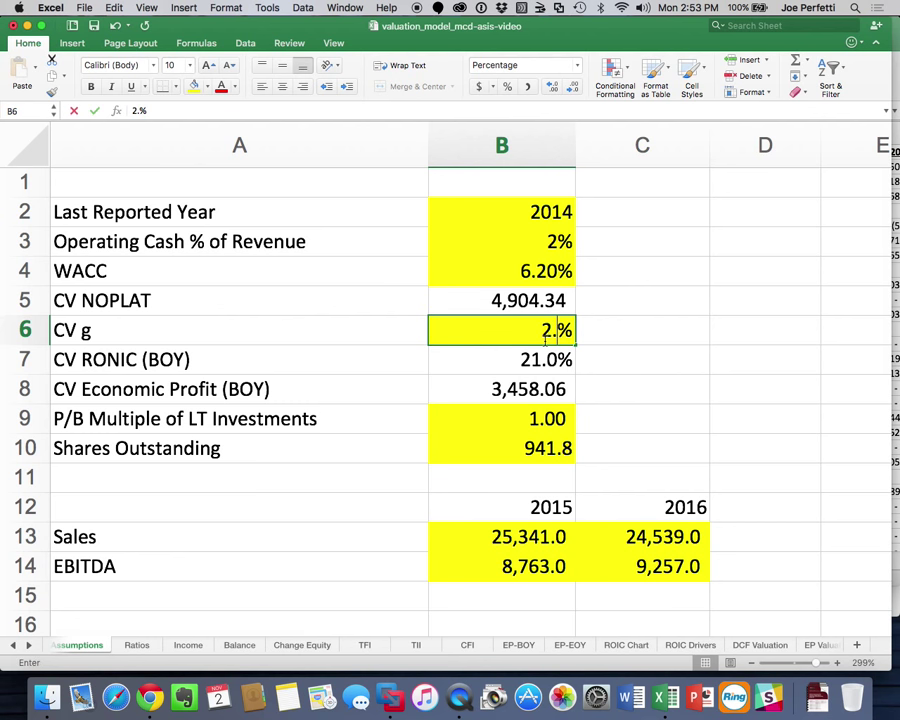
{"action": "key", "text": "Return"}
- Format the CV g cell as a percentage with one decimal and check the forecast share price on the Ratios sheet
{"action": "left_click", "coordinate": [496, 303]}
{"action": "left_click", "coordinate": [474, 333]}
{"action": "left_click", "coordinate": [527, 88]}
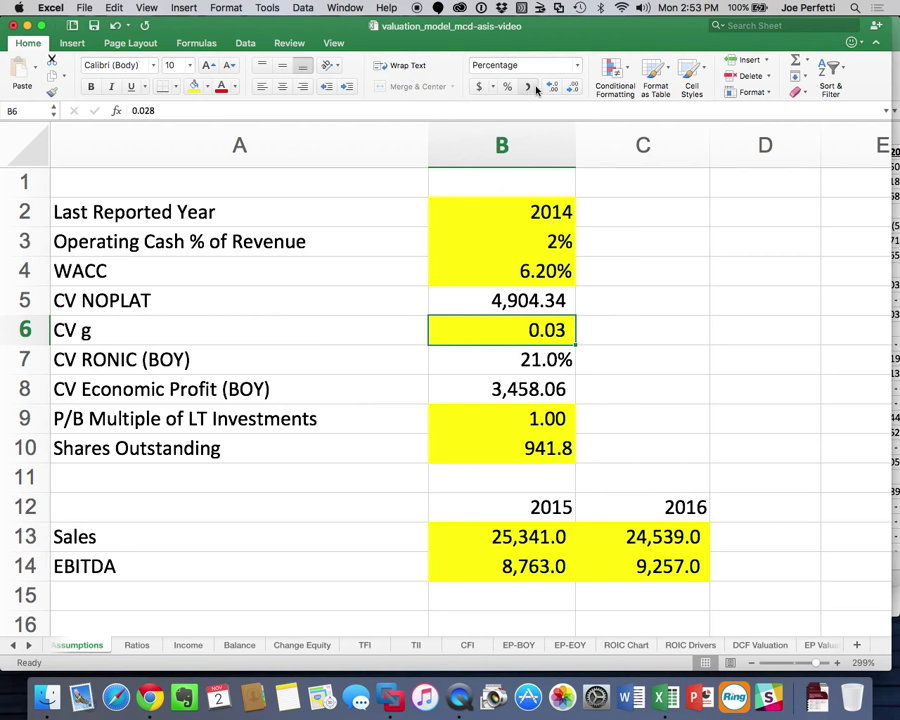
{"action": "left_click", "coordinate": [551, 88]}
{"action": "left_click", "coordinate": [507, 88]}
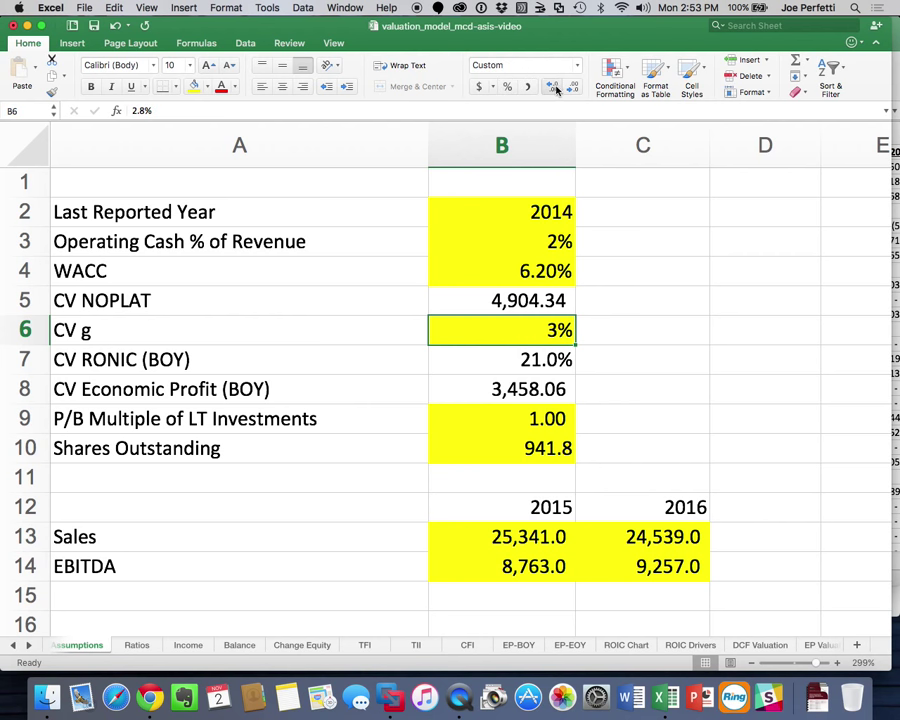
{"action": "left_click", "coordinate": [554, 89]}
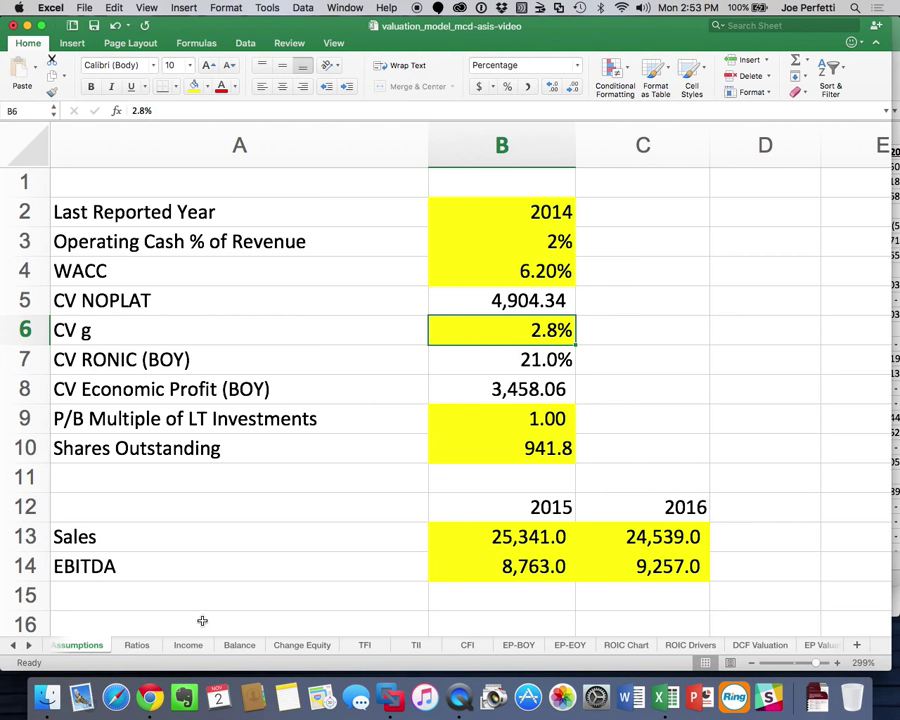
{"action": "left_click", "coordinate": [136, 645]}
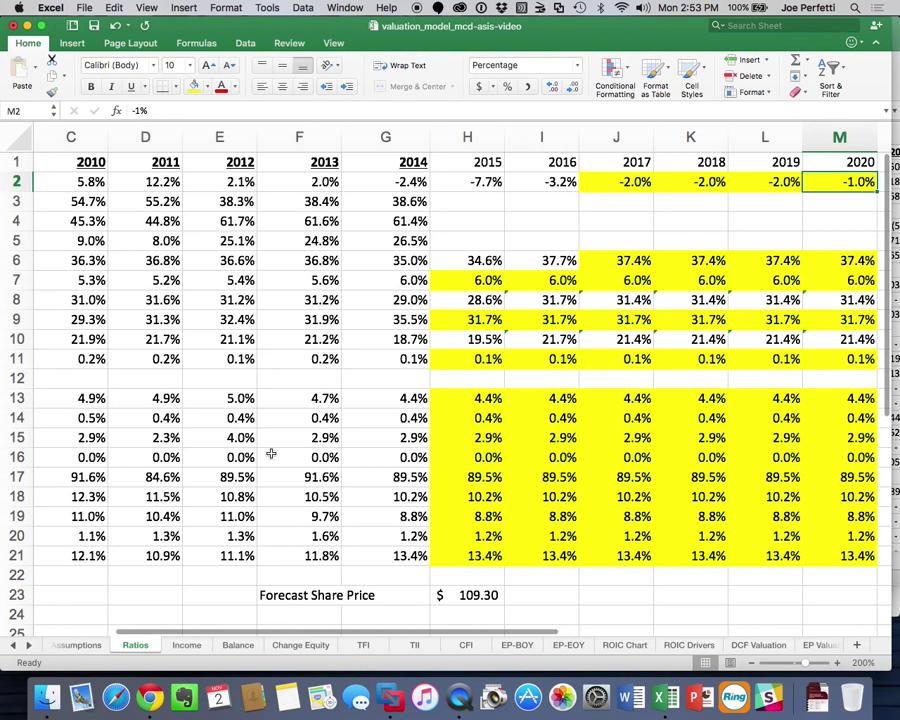
- Set CV g to 2.9% on the Assumptions sheet and check the forecast share price on the Ratios sheet
{"action": "left_click", "coordinate": [77, 645]}
{"action": "type", "text": "2"}
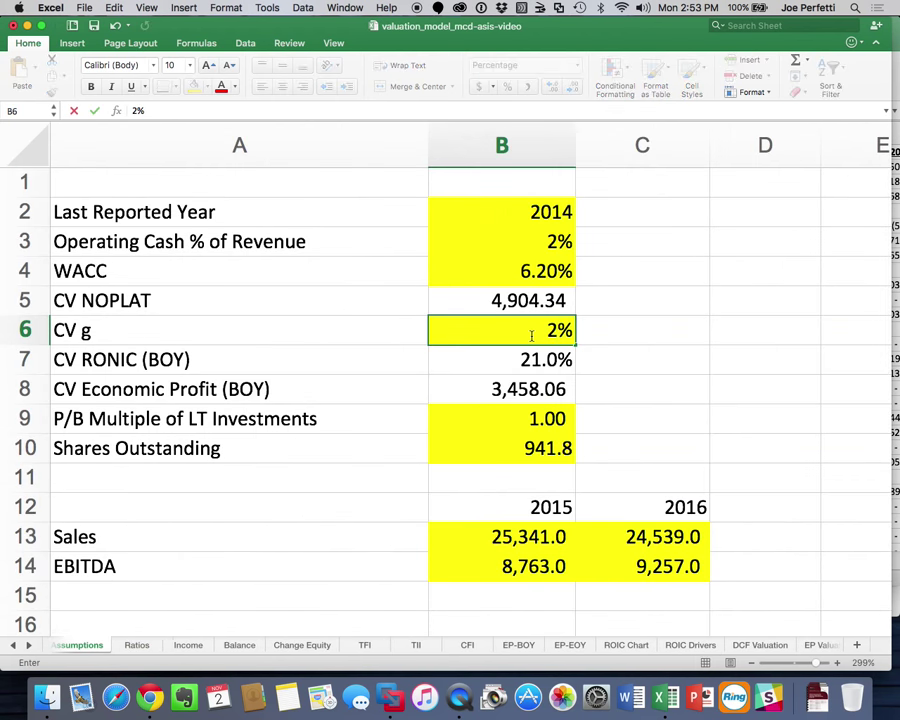
{"action": "type", "text": ".9"}
{"action": "key", "text": "Return"}
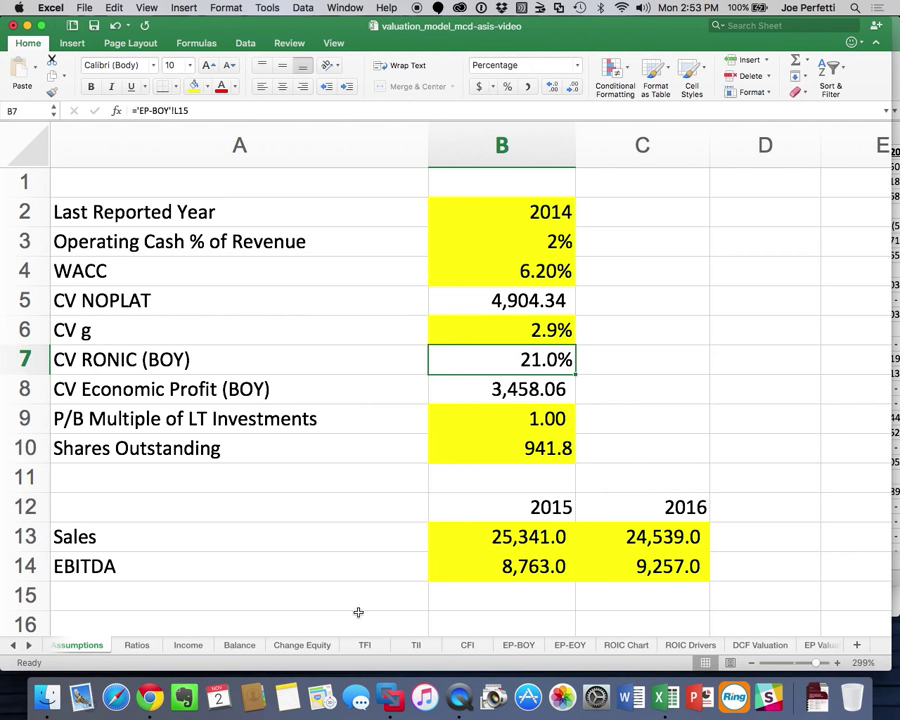
{"action": "left_click", "coordinate": [136, 645]}
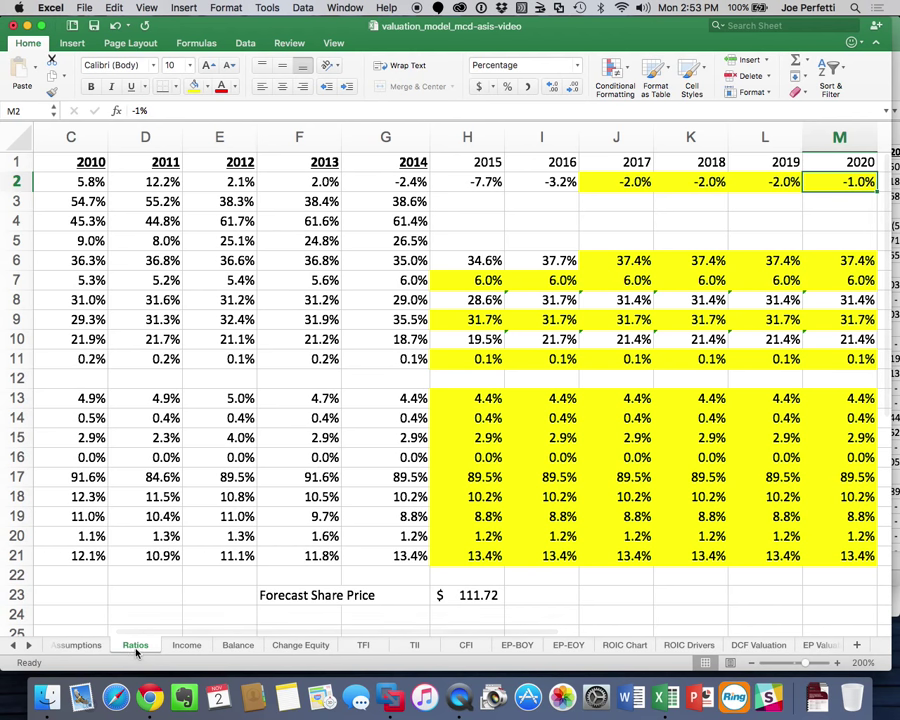
- Decline the Microsoft AutoUpdate 3.2.0 installation and close the updater window
{"action": "left_click", "coordinate": [85, 7]}
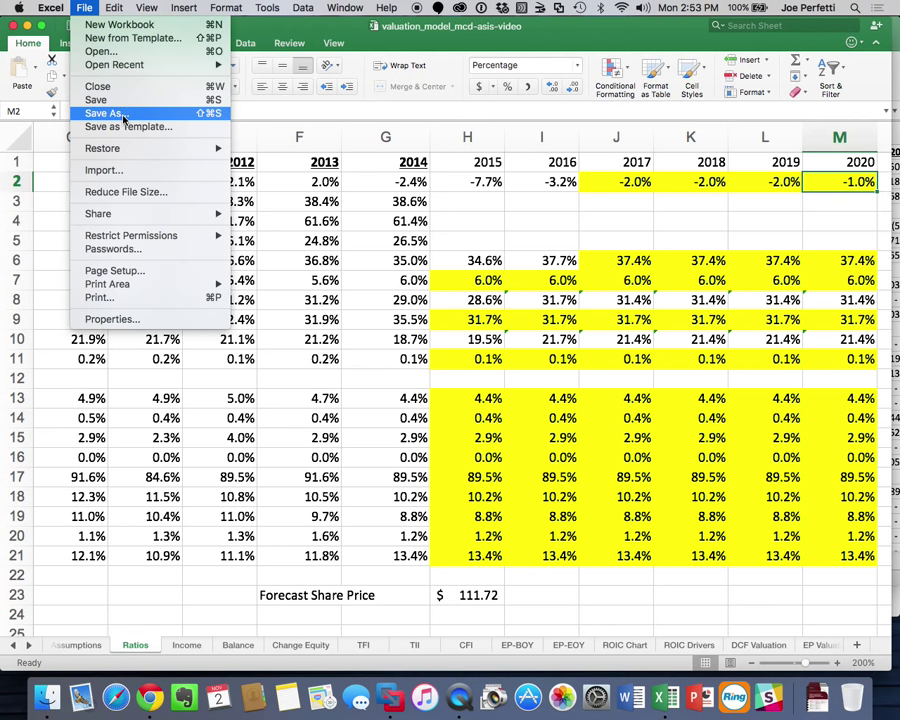
{"action": "left_click", "coordinate": [420, 285]}
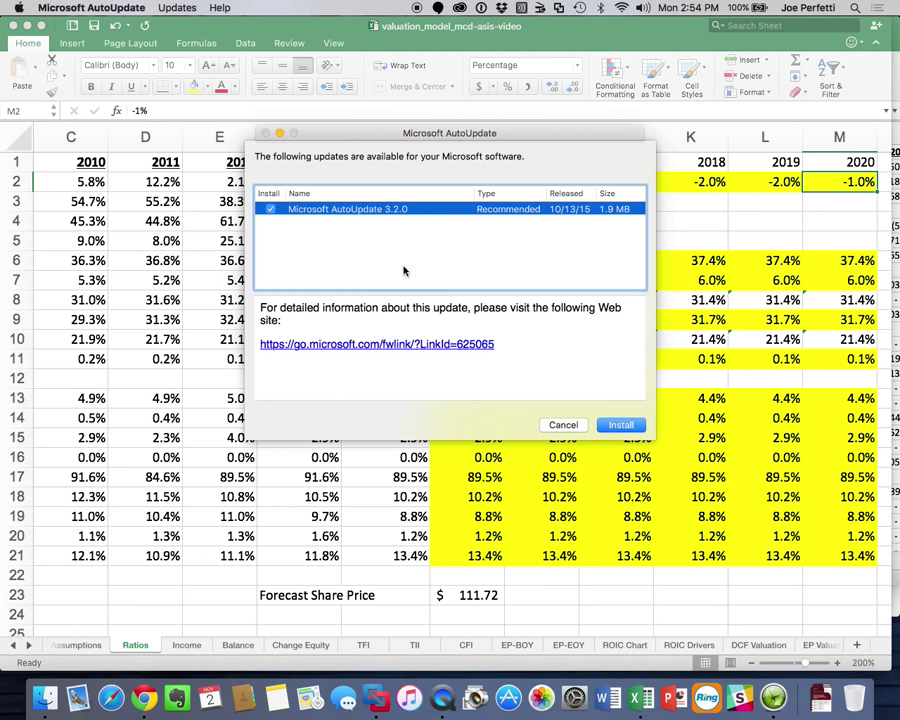
{"action": "left_click", "coordinate": [558, 425]}
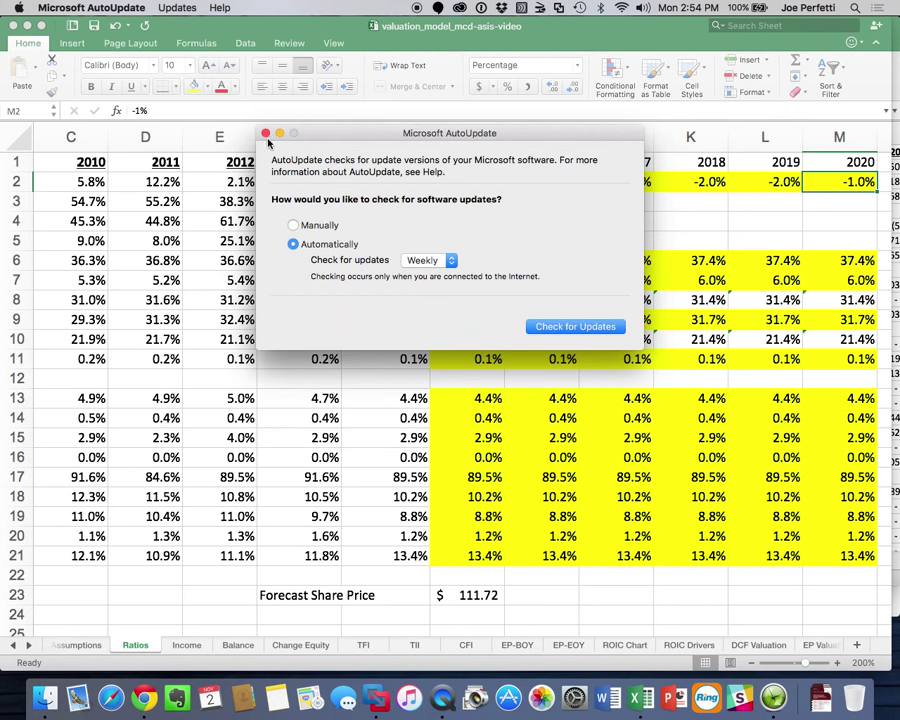
{"action": "left_click", "coordinate": [265, 133]}
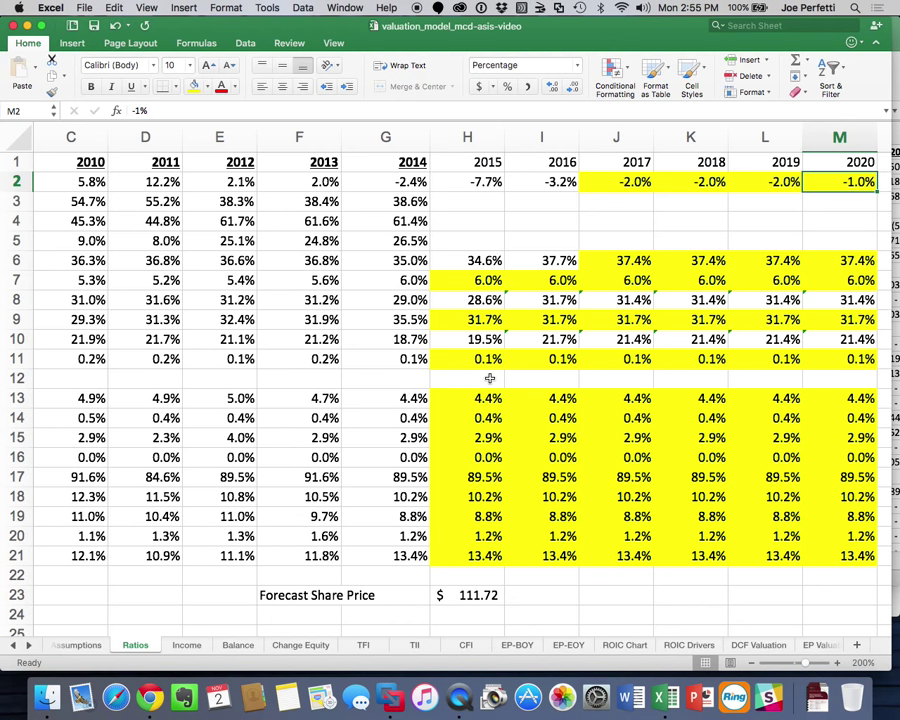
- Switch to the Bloomberg terminal and examine McDonald's sales growth consensus and its retail same-store sales estimates
{"action": "left_click", "coordinate": [360, 697]}
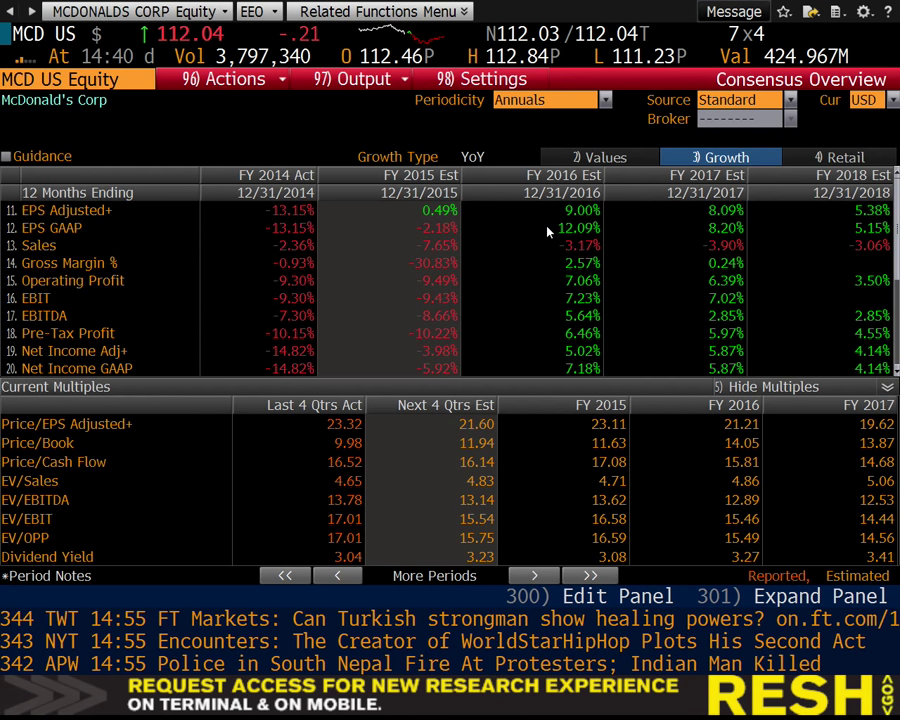
{"action": "left_click", "coordinate": [838, 163]}
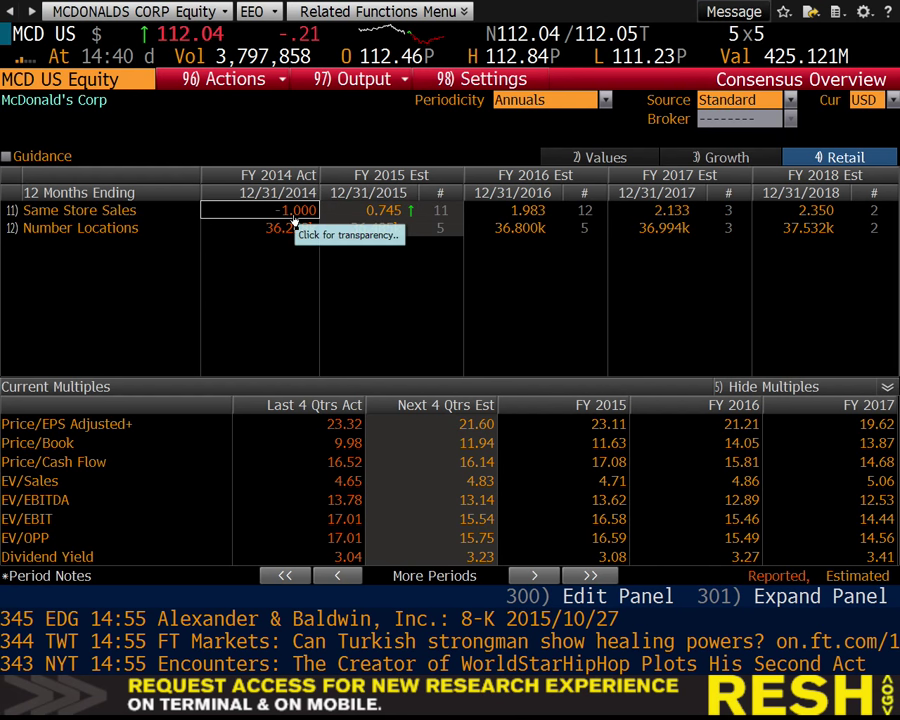
{"action": "mouse_move", "coordinate": [336, 223]}
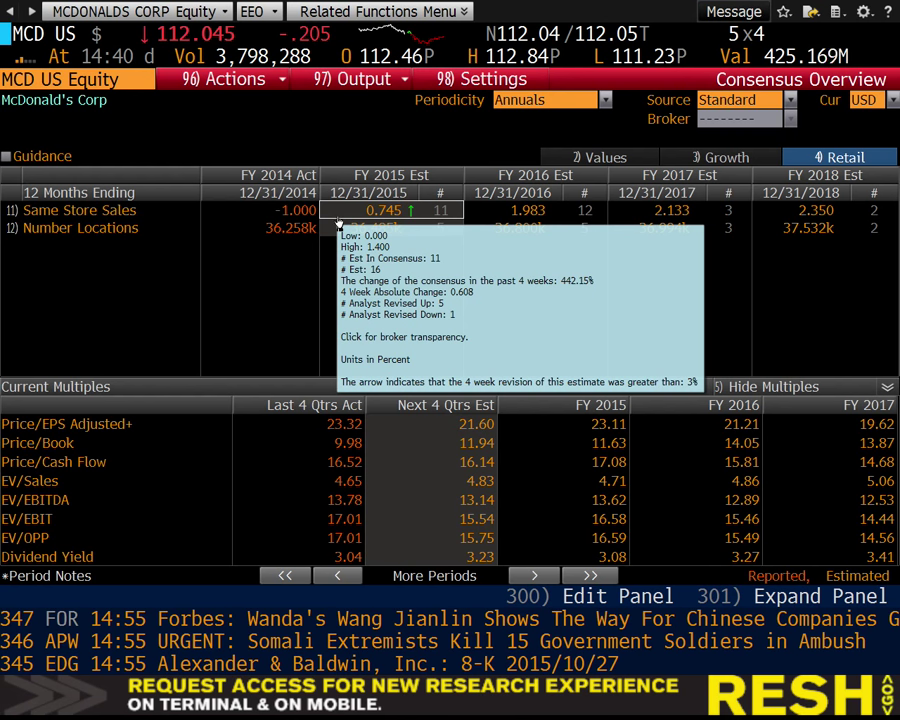
{"action": "mouse_move", "coordinate": [379, 214]}
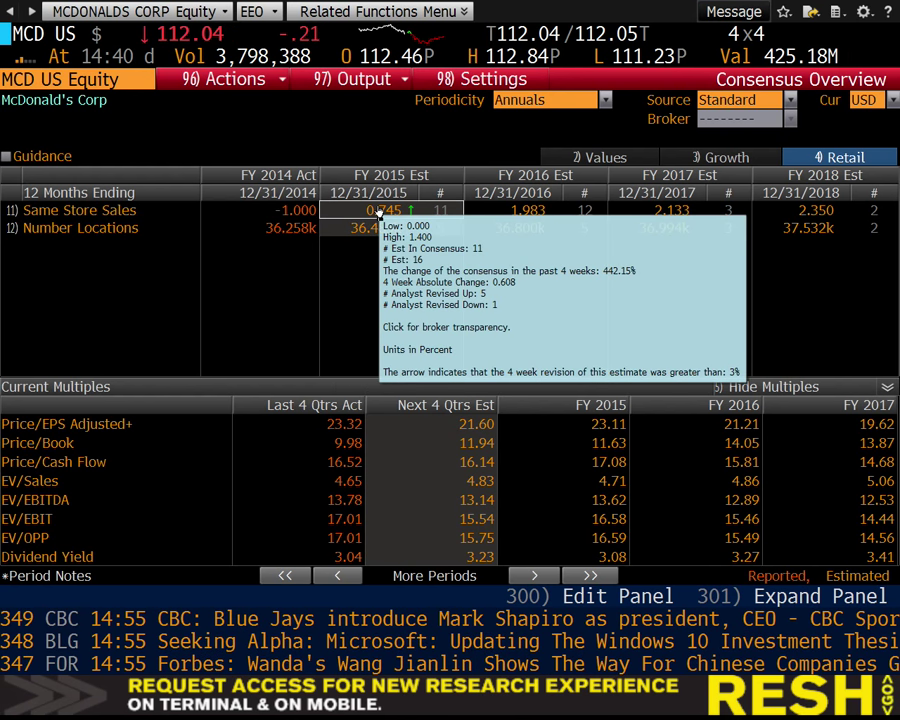
- Open the GP line chart of McDonald's share price in Bloomberg
{"action": "type", "text": "GP"}
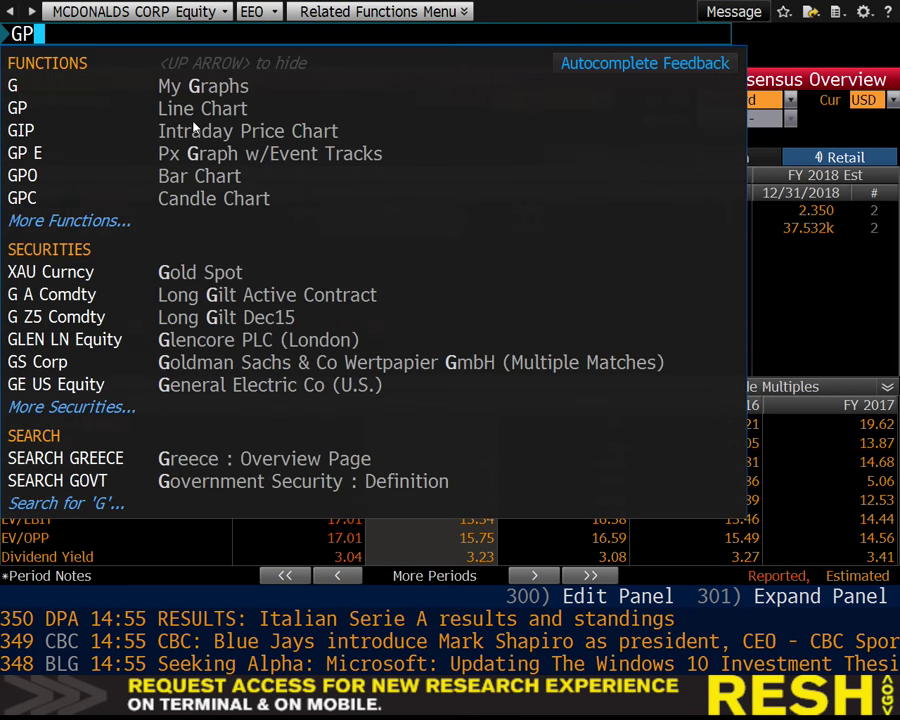
{"action": "key", "text": "Return"}
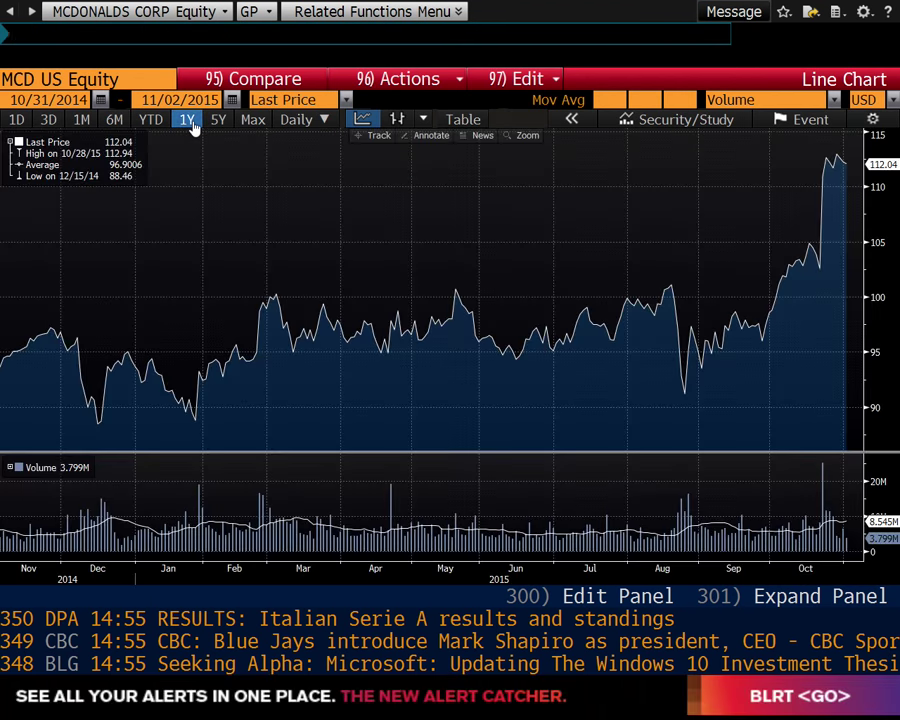
- Show McDonald's share price over one month in Bloomberg
{"action": "left_click", "coordinate": [80, 119]}
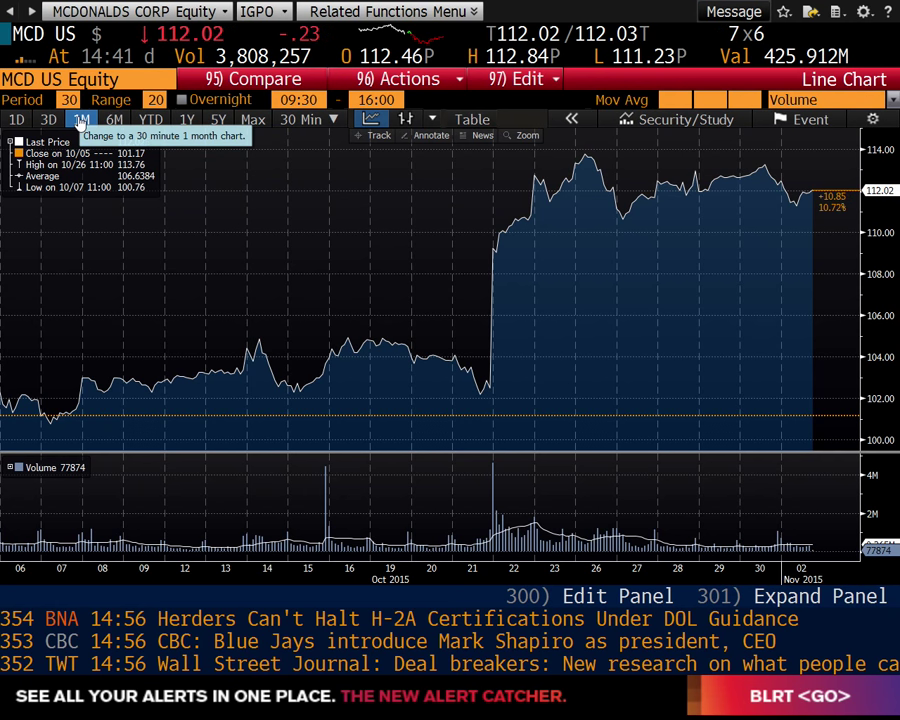
- Switch to Excel, set CV g to 1% on the Assumptions sheet, and check the forecast share price on the Ratios sheet
{"action": "key", "text": "super+Tab"}
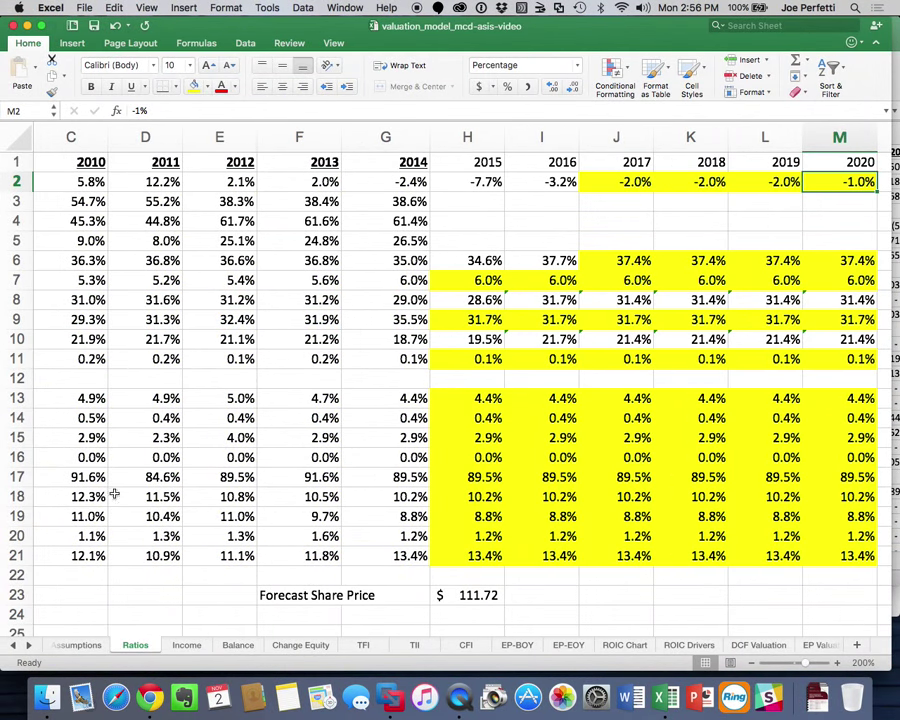
{"action": "left_click", "coordinate": [78, 645]}
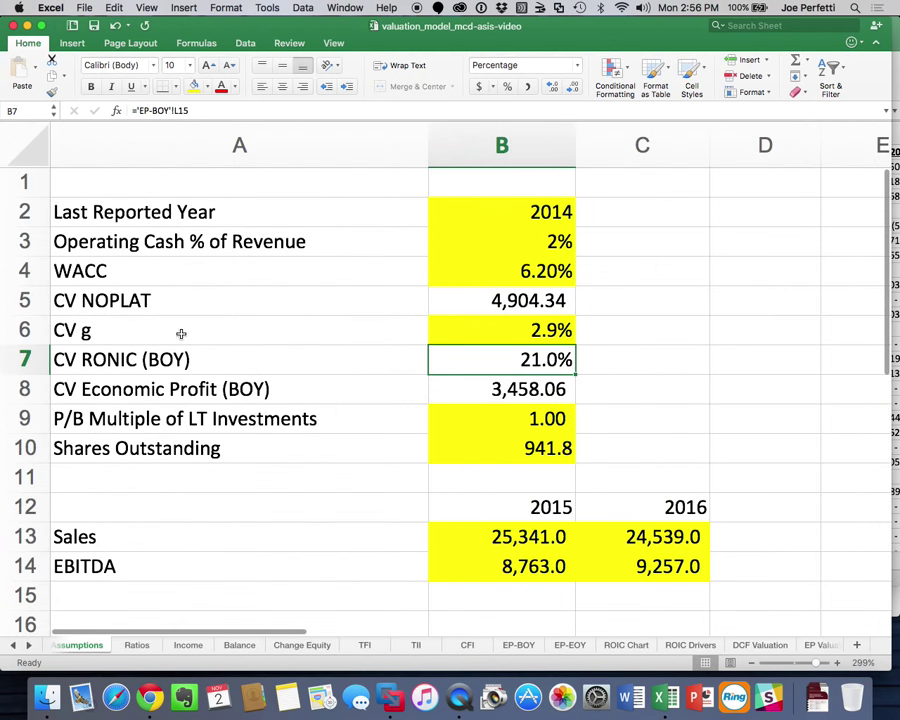
{"action": "left_click", "coordinate": [549, 333]}
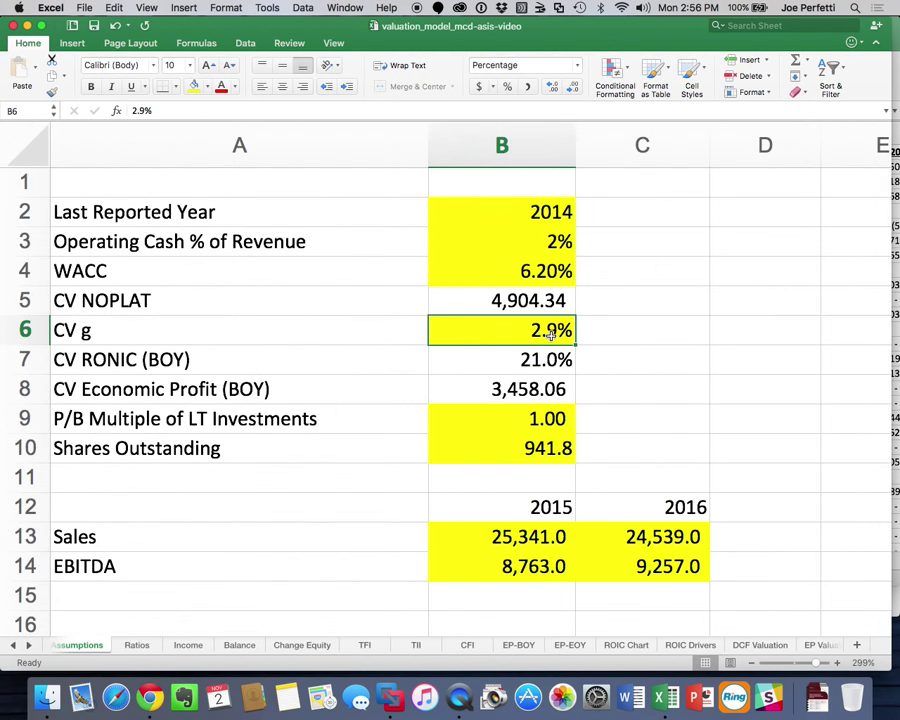
{"action": "type", "text": "1"}
{"action": "key", "text": "Return"}
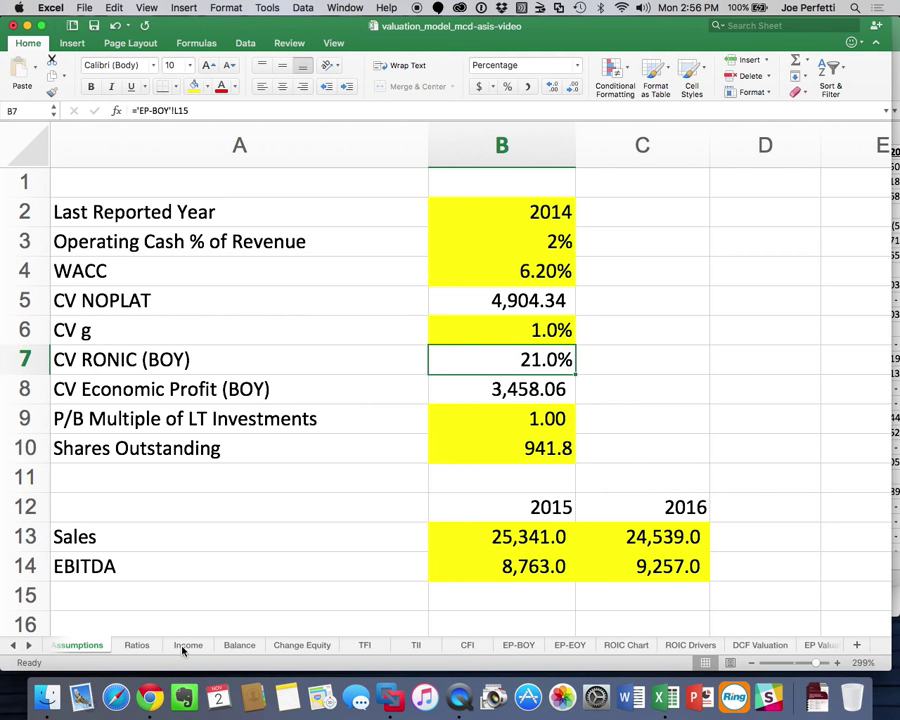
{"action": "left_click", "coordinate": [137, 645]}
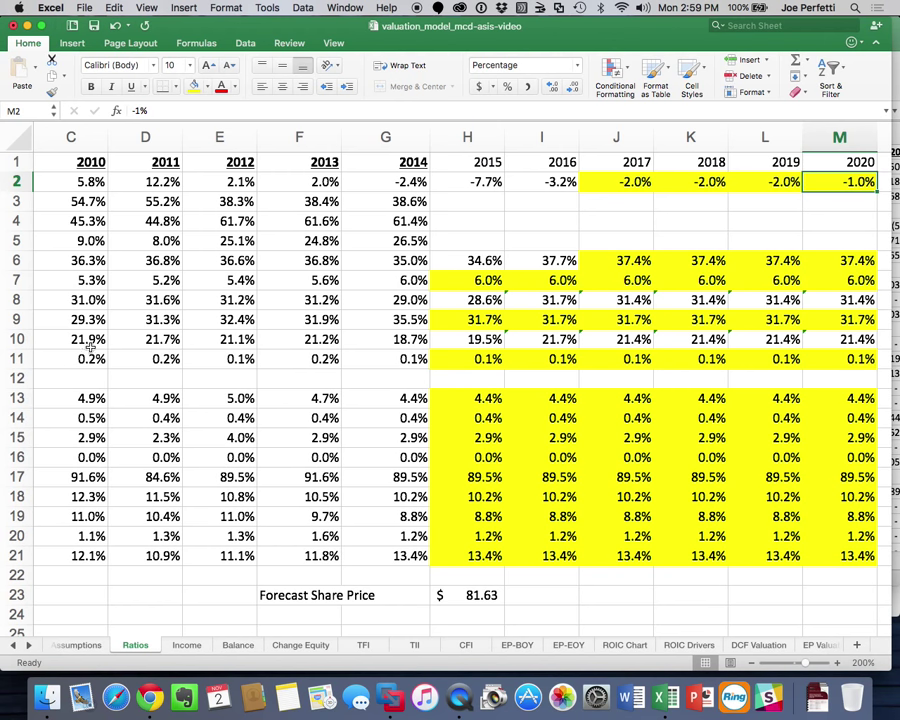
- Undo the last CV g change and check the forecast share price on the Ratios sheet again
{"action": "left_click", "coordinate": [115, 26]}
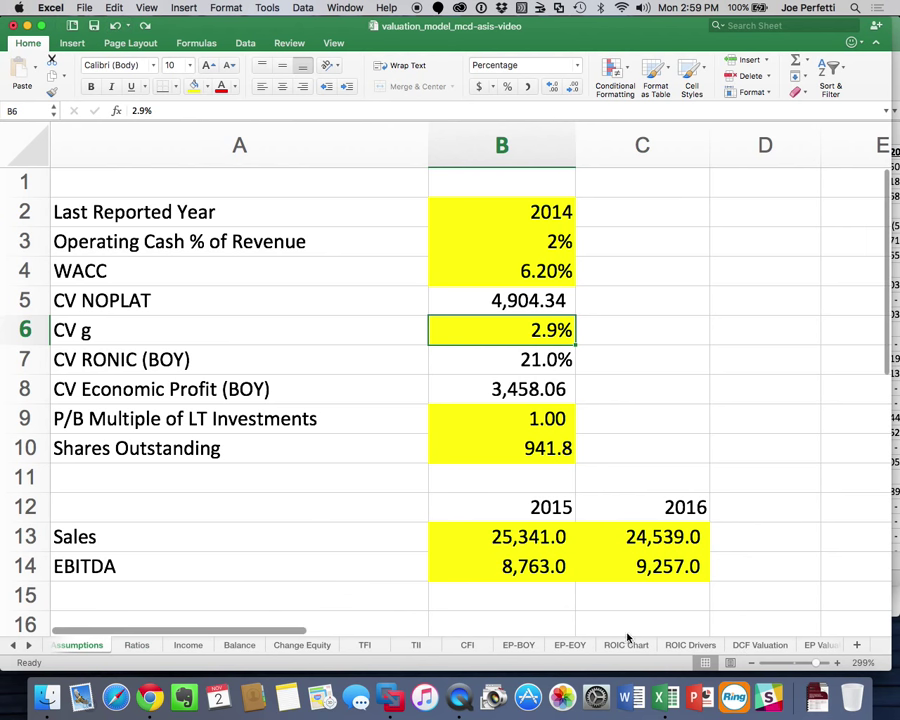
{"action": "left_click", "coordinate": [137, 646]}
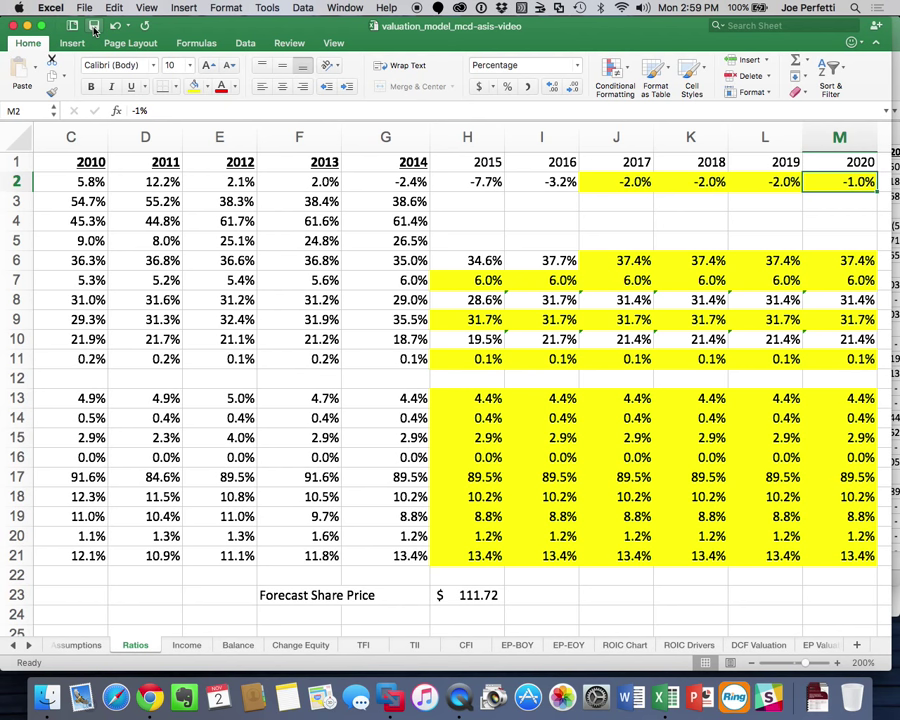
- Delete the ROIC Chart sheet from the workbook
{"action": "left_click", "coordinate": [627, 645]}
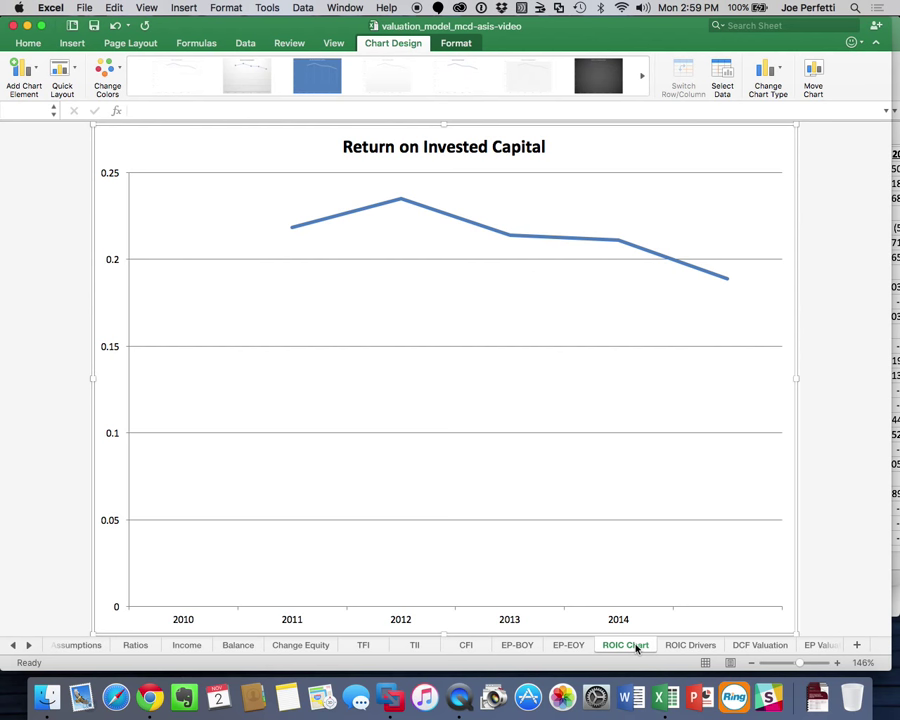
{"action": "right_click", "coordinate": [636, 648]}
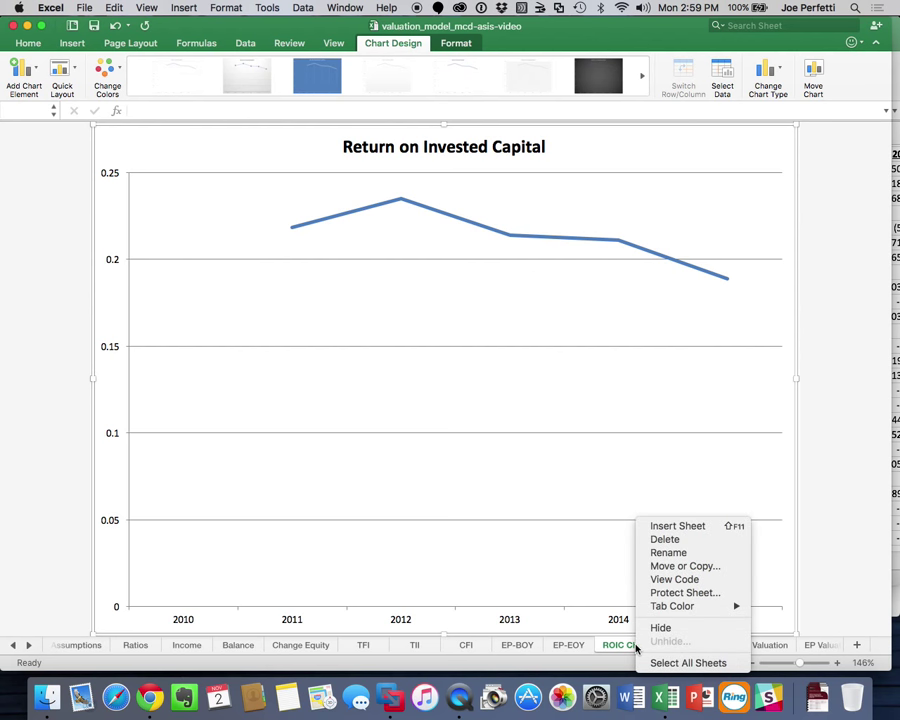
{"action": "left_click", "coordinate": [721, 541]}
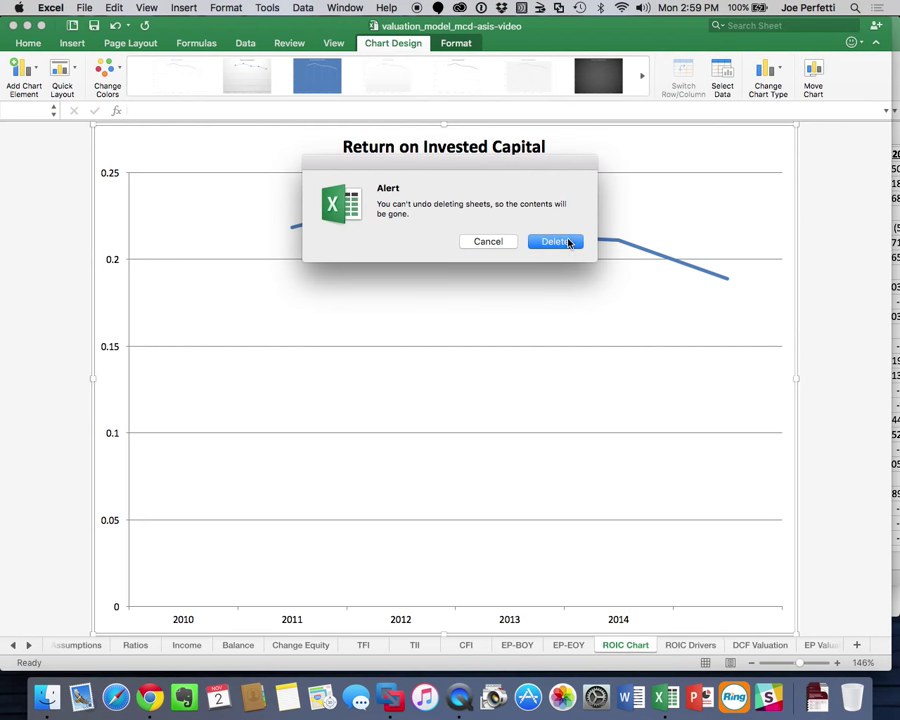
{"action": "left_click", "coordinate": [568, 241]}
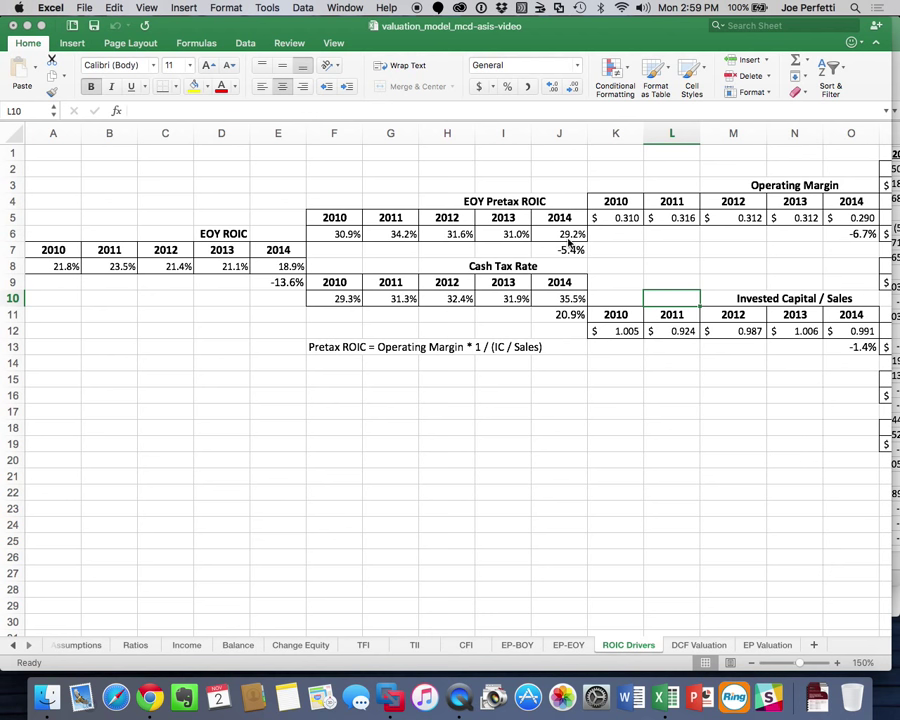
- Insert a chart sheet from the after-goodwill Return on Invested Capital row on EP-EOY, covering A15 through M15
{"action": "left_click", "coordinate": [576, 645]}
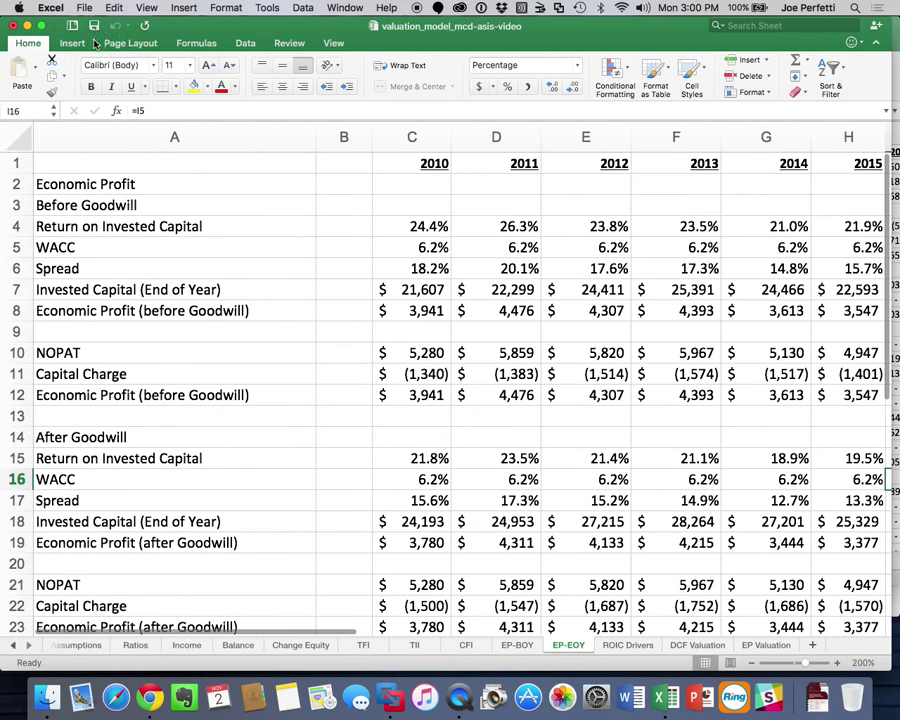
{"action": "scroll", "coordinate": [176, 290], "scroll_direction": "down", "scroll_amount": 5}
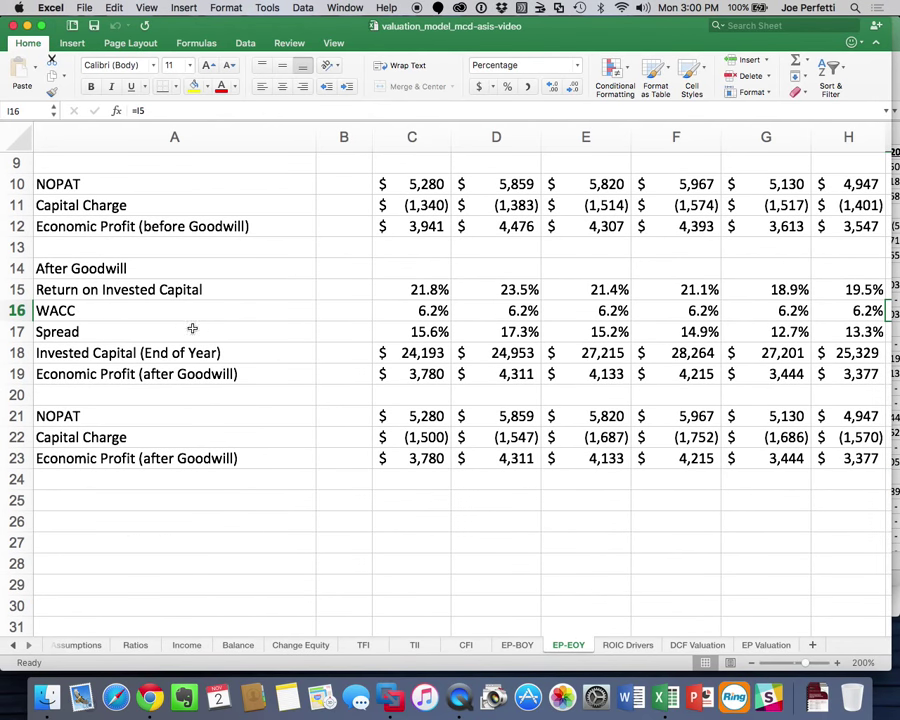
{"action": "left_click", "coordinate": [20, 289]}
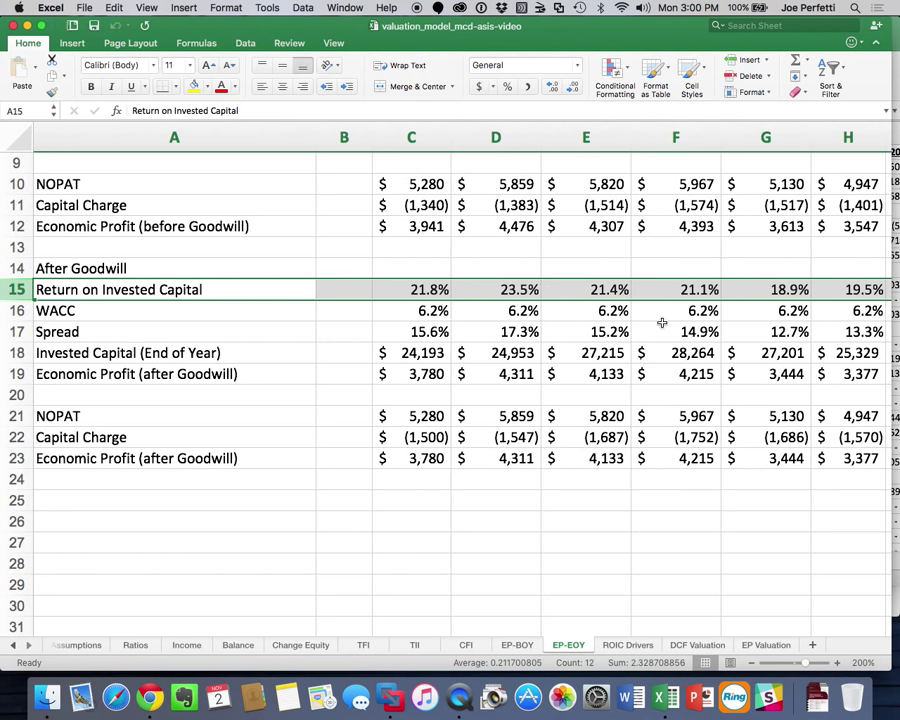
{"action": "scroll", "coordinate": [729, 313], "scroll_direction": "right", "scroll_amount": 10}
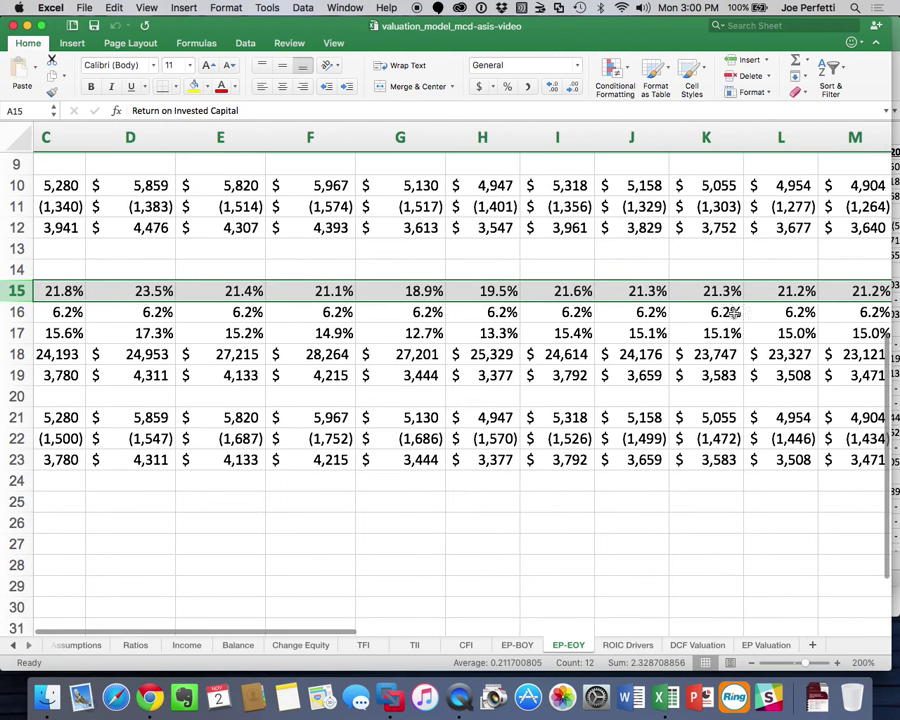
{"action": "scroll", "coordinate": [616, 297], "scroll_direction": "right", "scroll_amount": 2}
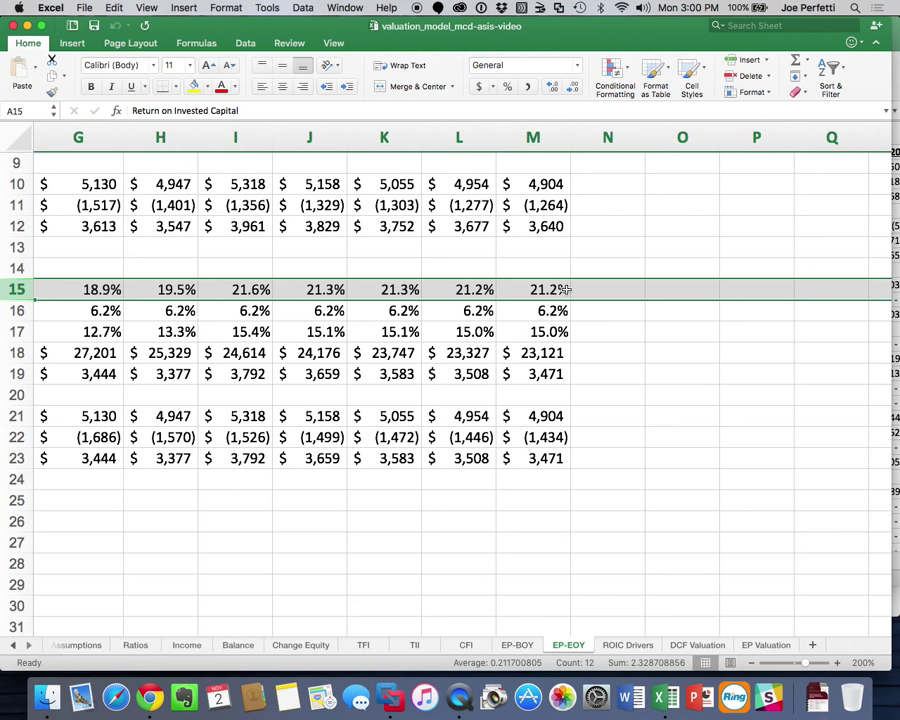
{"action": "scroll", "coordinate": [566, 289], "scroll_direction": "left", "scroll_amount": 10}
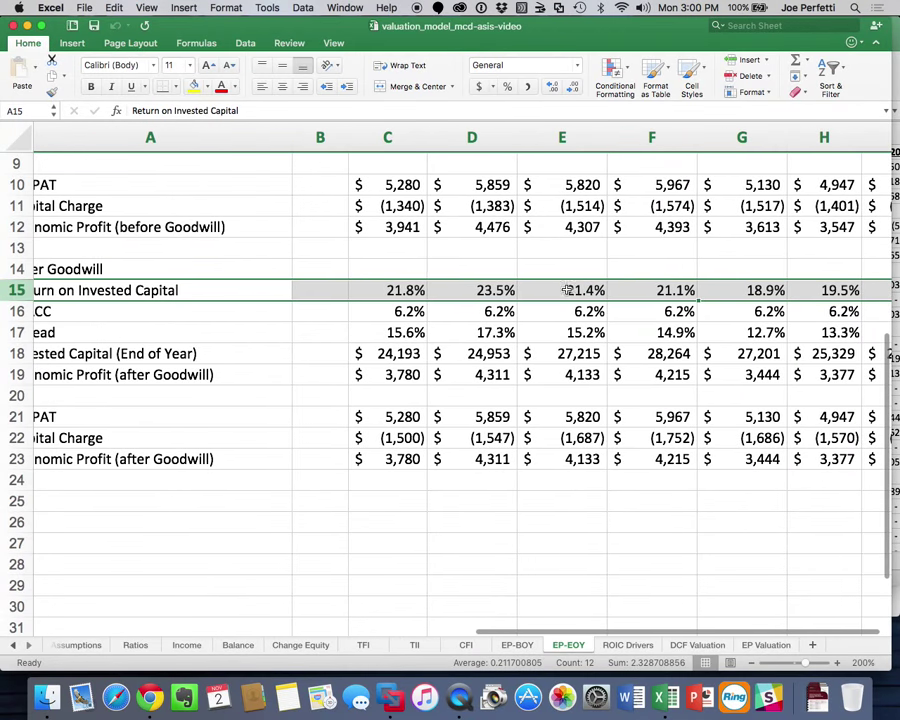
{"action": "left_click_drag", "start_coordinate": [212, 290], "coordinate": [468, 287]}
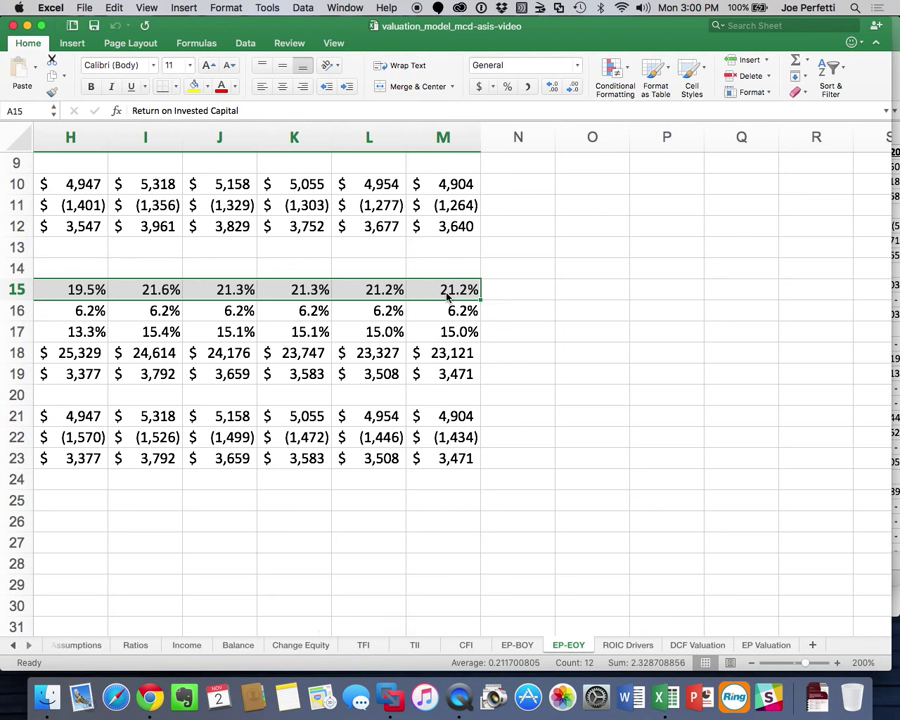
{"action": "left_click", "coordinate": [183, 7]}
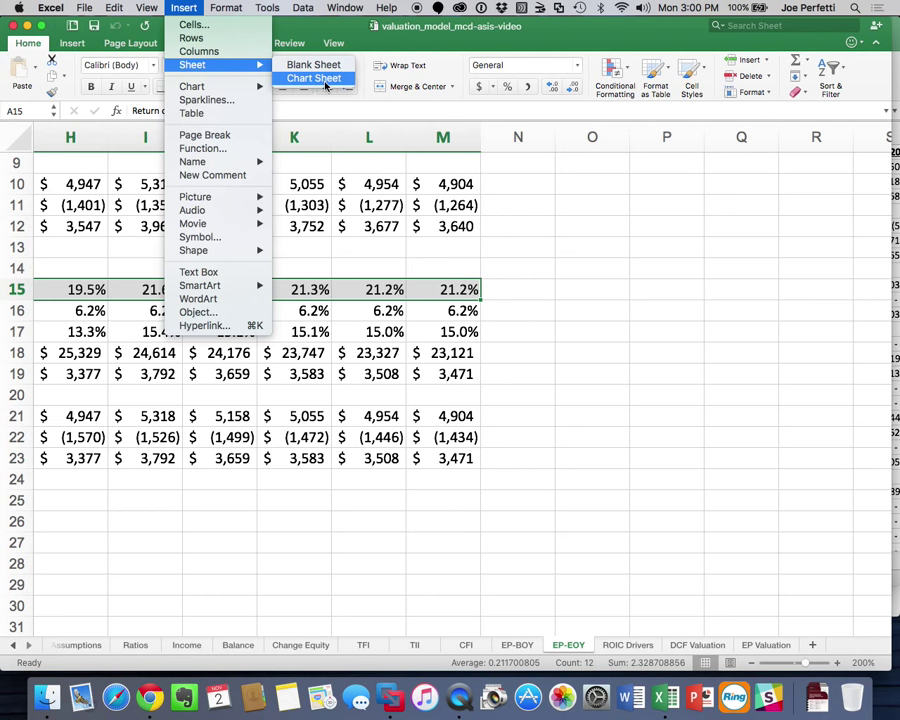
{"action": "left_click", "coordinate": [325, 87]}
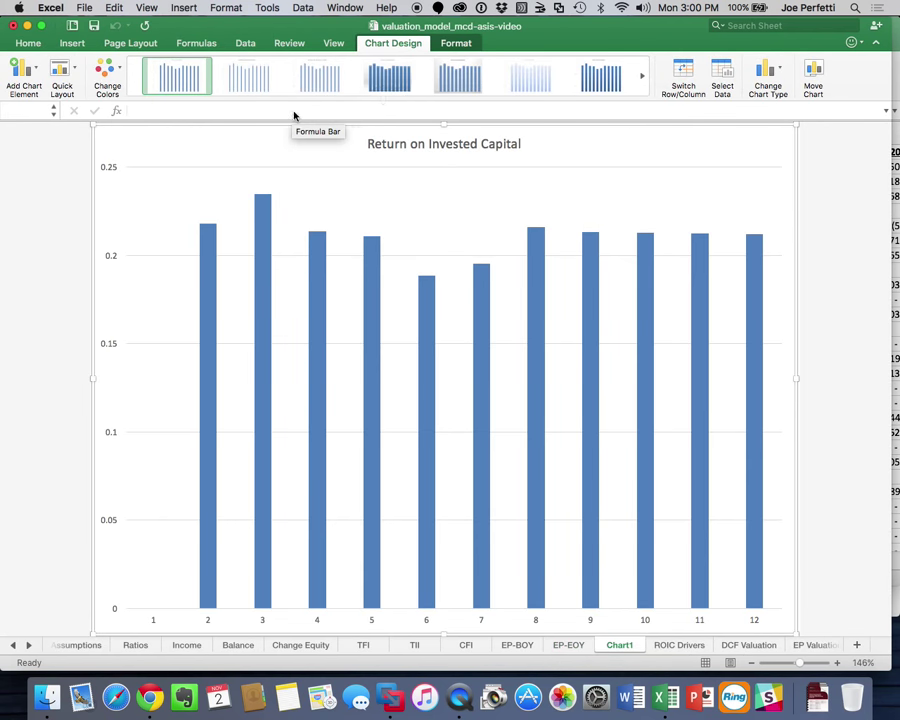
- Change the Return on Invested Capital chart to a plain Line chart and save the workbook
{"action": "left_click", "coordinate": [768, 72]}
{"action": "mouse_move", "coordinate": [797, 109]}
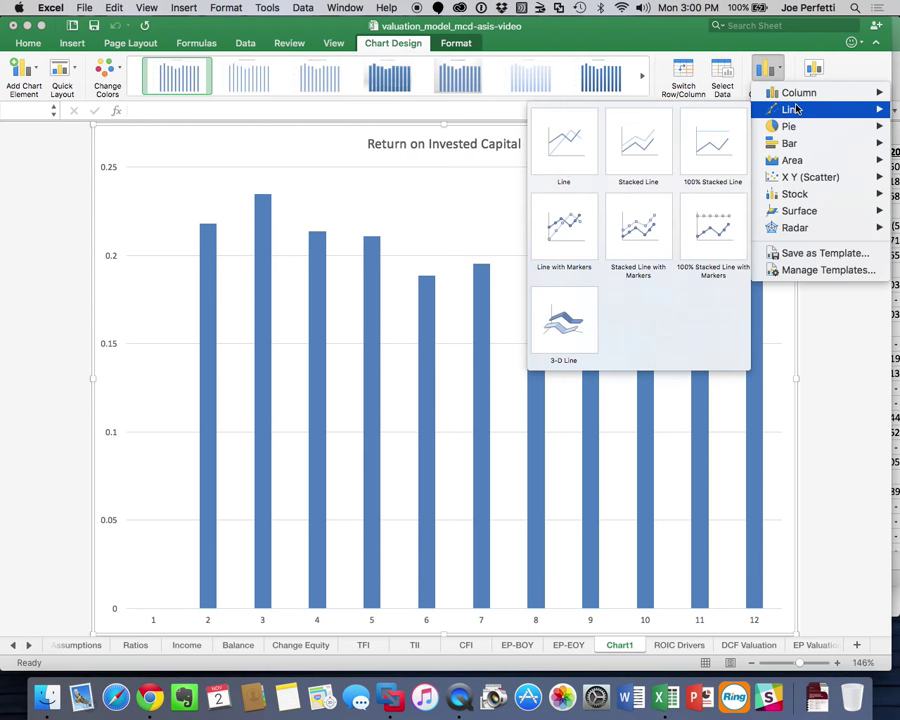
{"action": "left_click", "coordinate": [585, 149]}
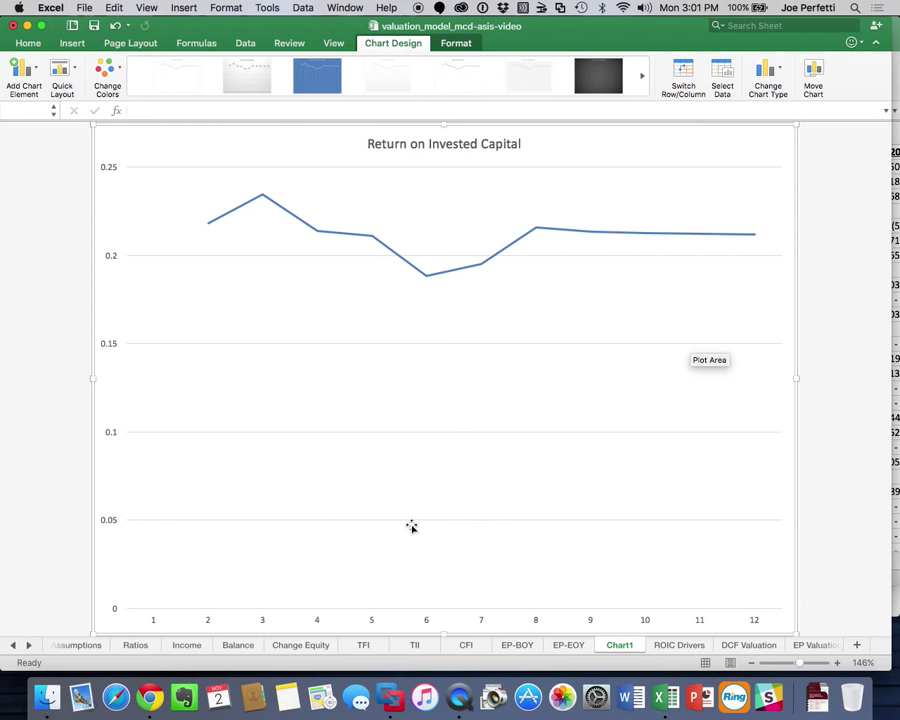
{"action": "left_click", "coordinate": [96, 27]}
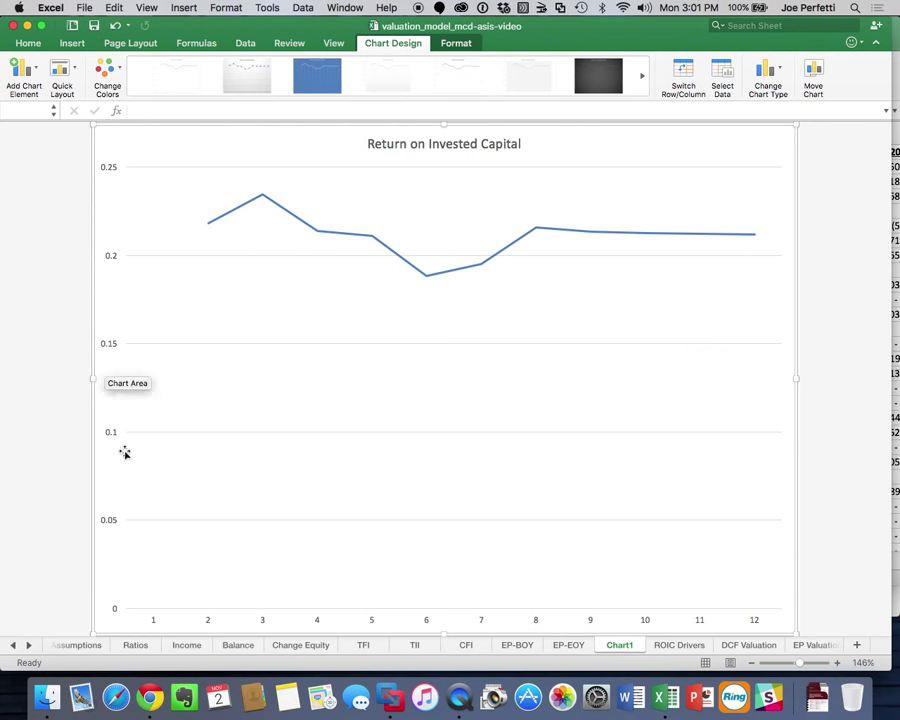
- Set the 2017 revenue growth in cell J2 of the Ratios sheet to -5%
{"action": "left_click", "coordinate": [139, 650]}
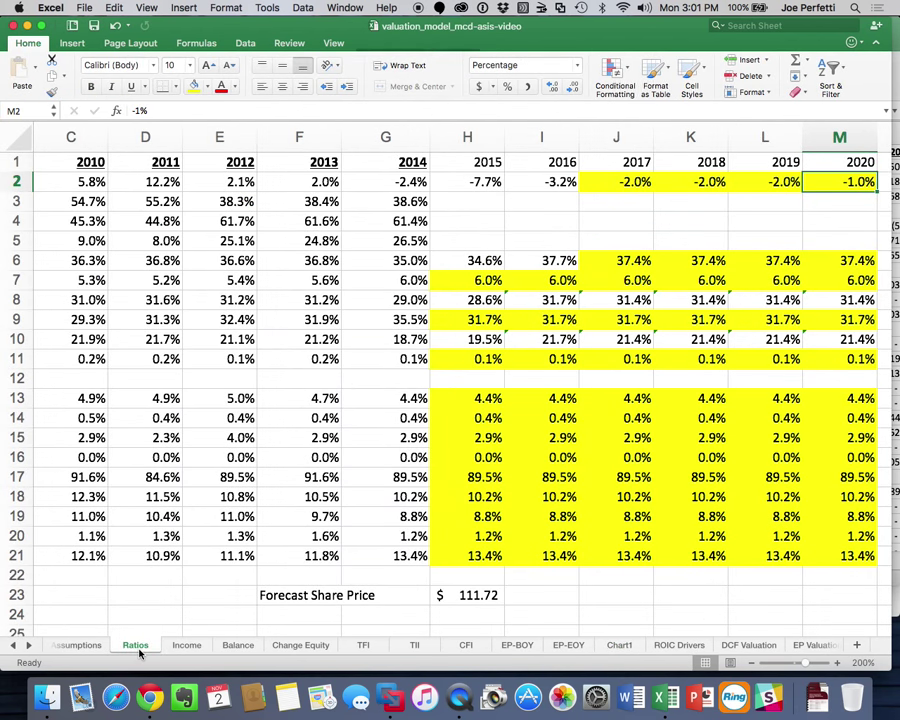
{"action": "left_click", "coordinate": [642, 182]}
{"action": "type", "text": "-5"}
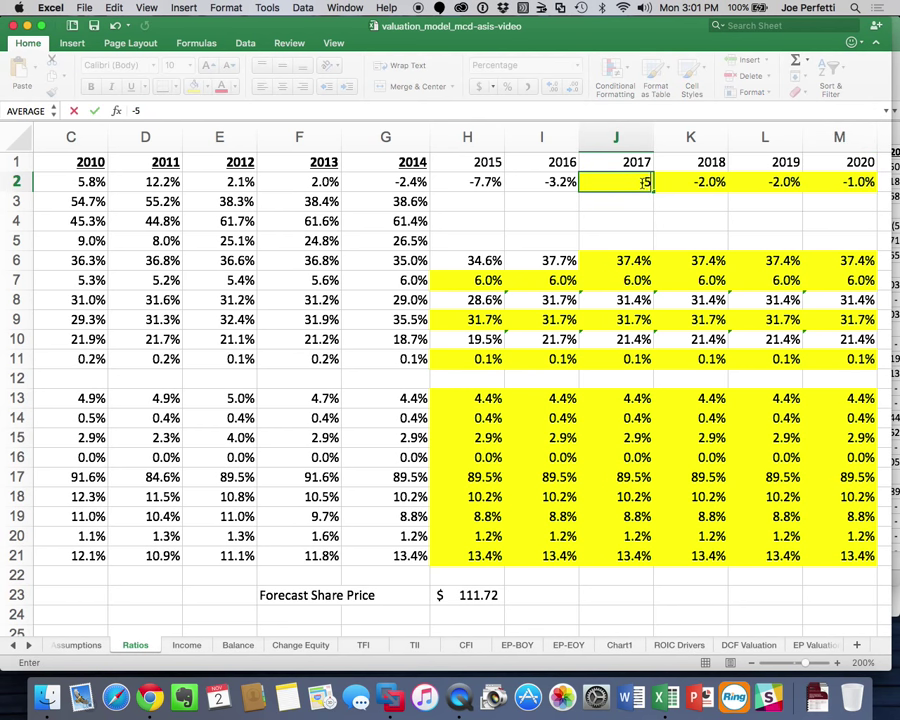
{"action": "key", "text": "Return"}
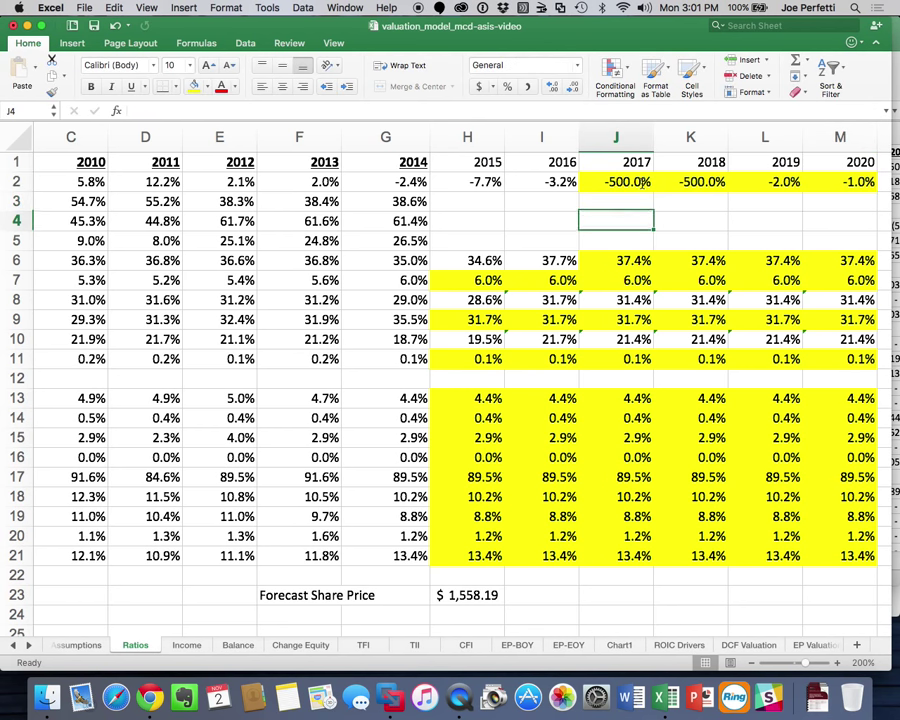
{"action": "left_click", "coordinate": [642, 182]}
{"action": "type", "text": "-5%"}
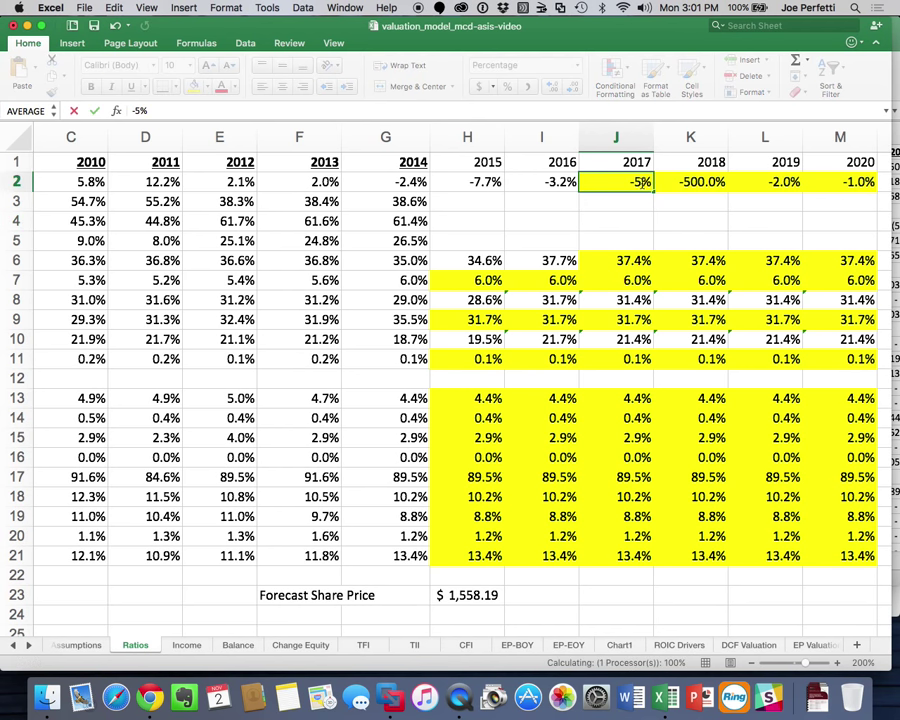
{"action": "key", "text": "Return"}
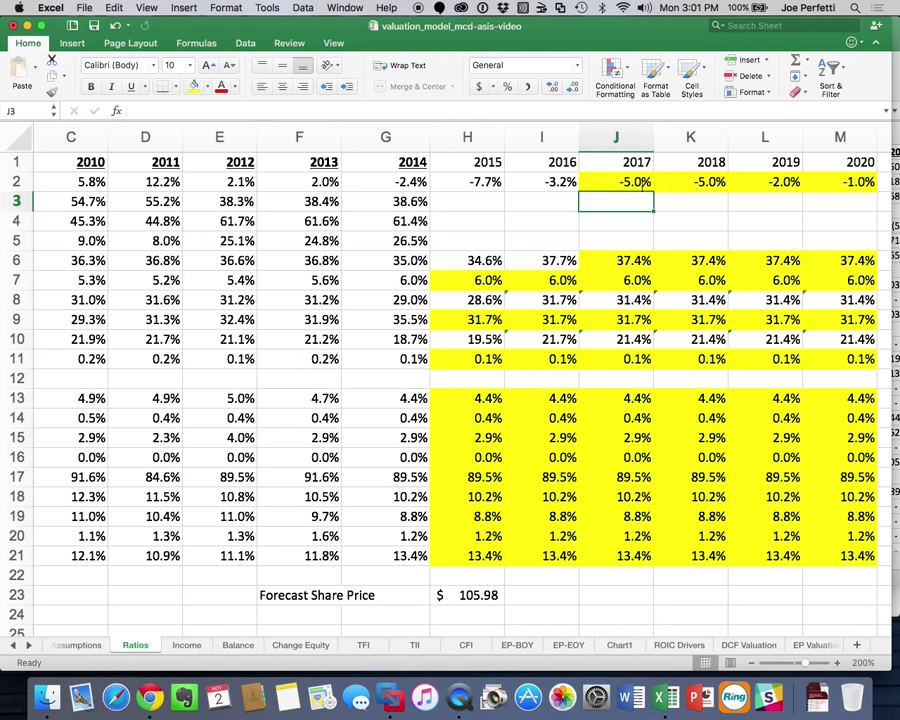
- Set the 2017 EBITDA margin in cell J6 of the Ratios sheet to 20%
{"action": "left_click", "coordinate": [631, 260]}
{"action": "type", "text": "20%"}
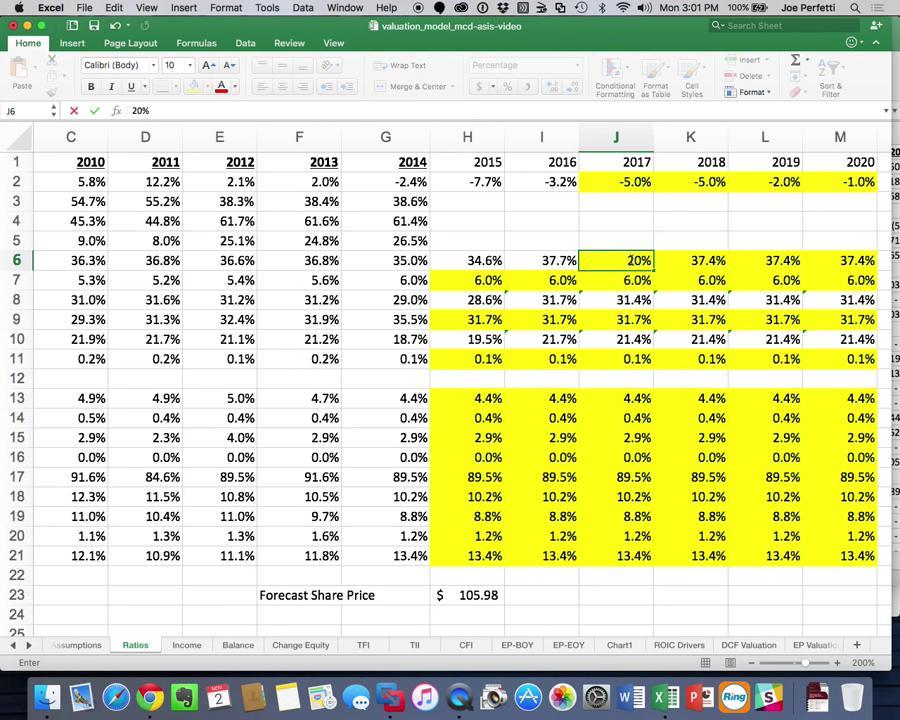
{"action": "key", "text": "Return"}
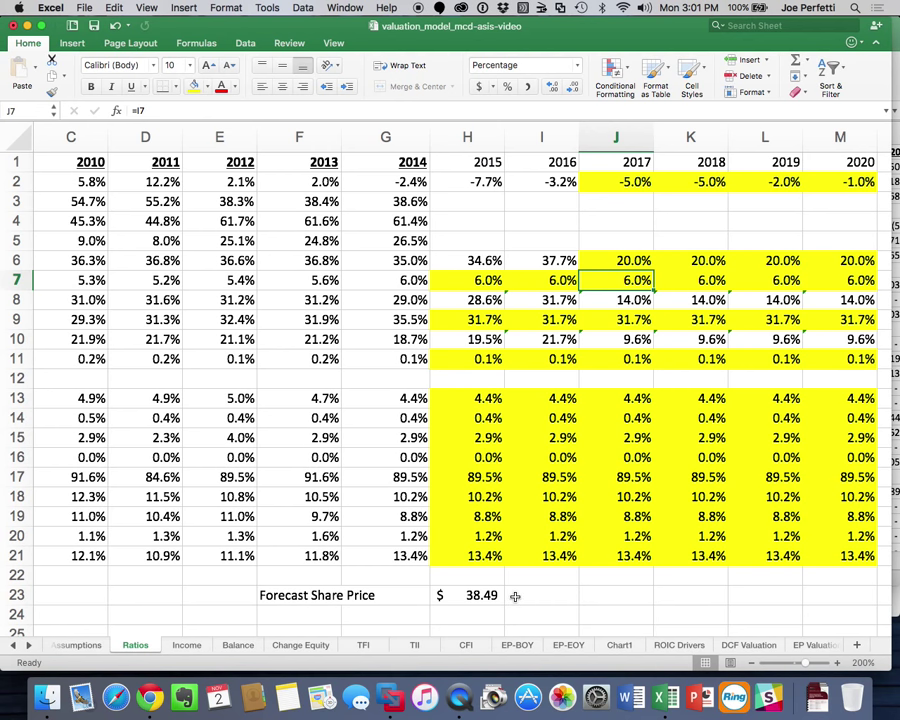
- Check the updated Return on Invested Capital line chart and rename its sheet ROIC Chart
{"action": "left_click", "coordinate": [619, 646]}
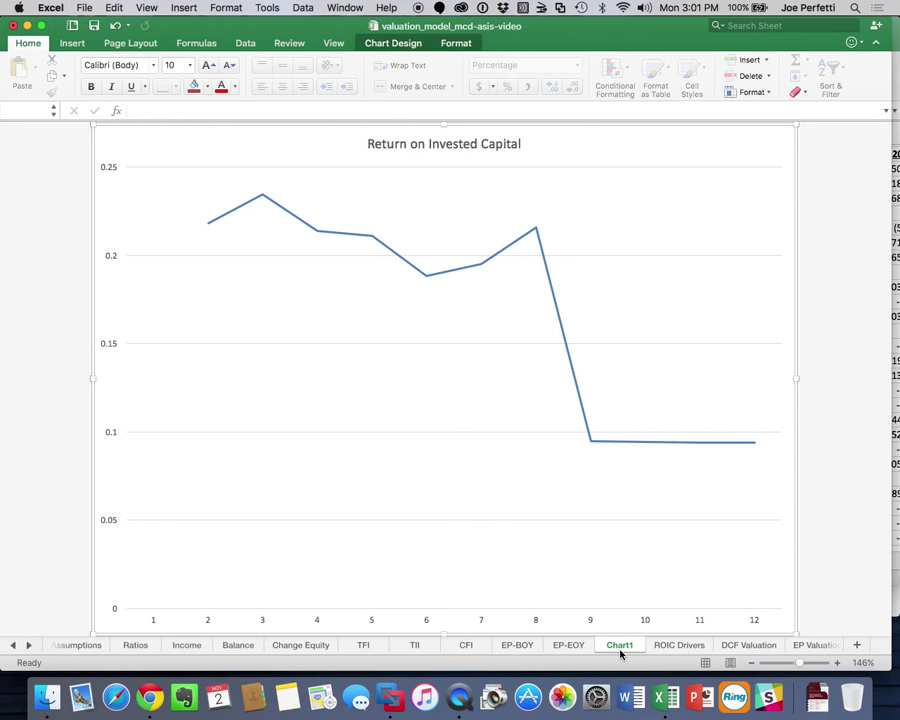
{"action": "double_click", "coordinate": [620, 646]}
{"action": "type", "text": "IC Chart"}
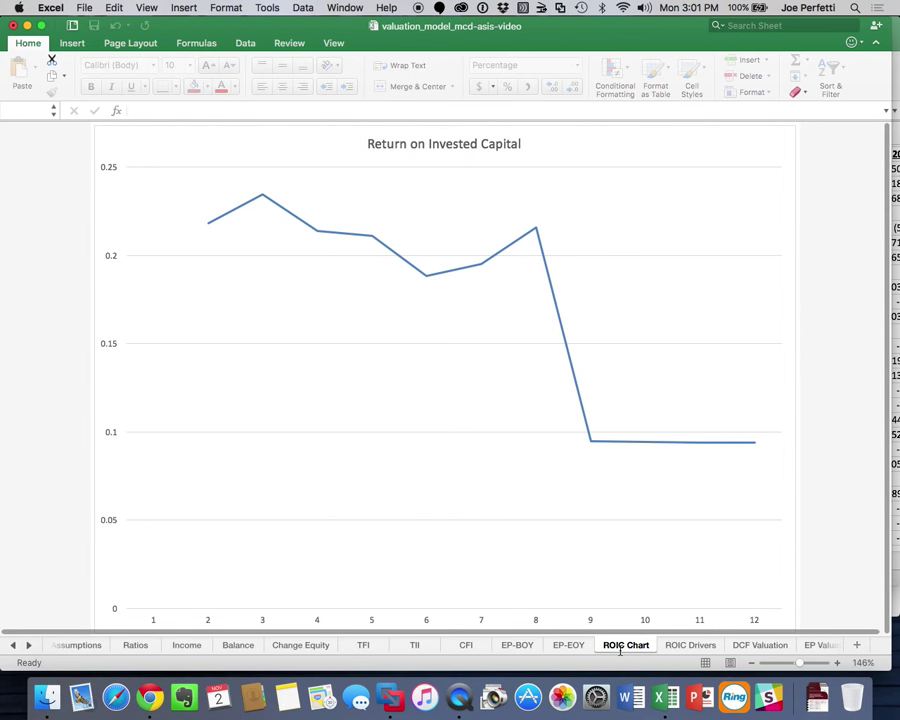
{"action": "key", "text": "Return"}
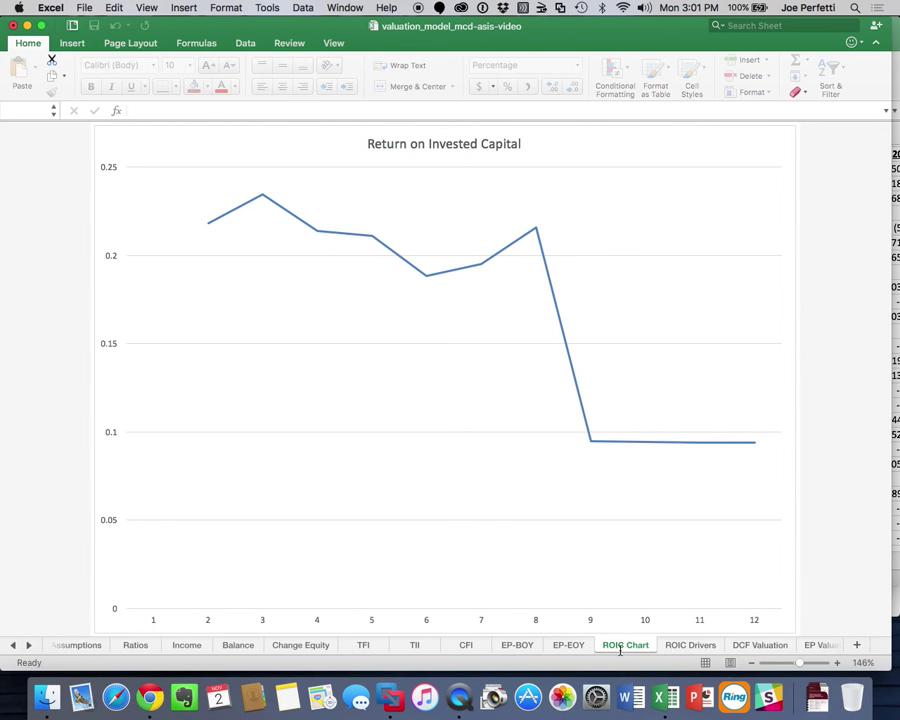
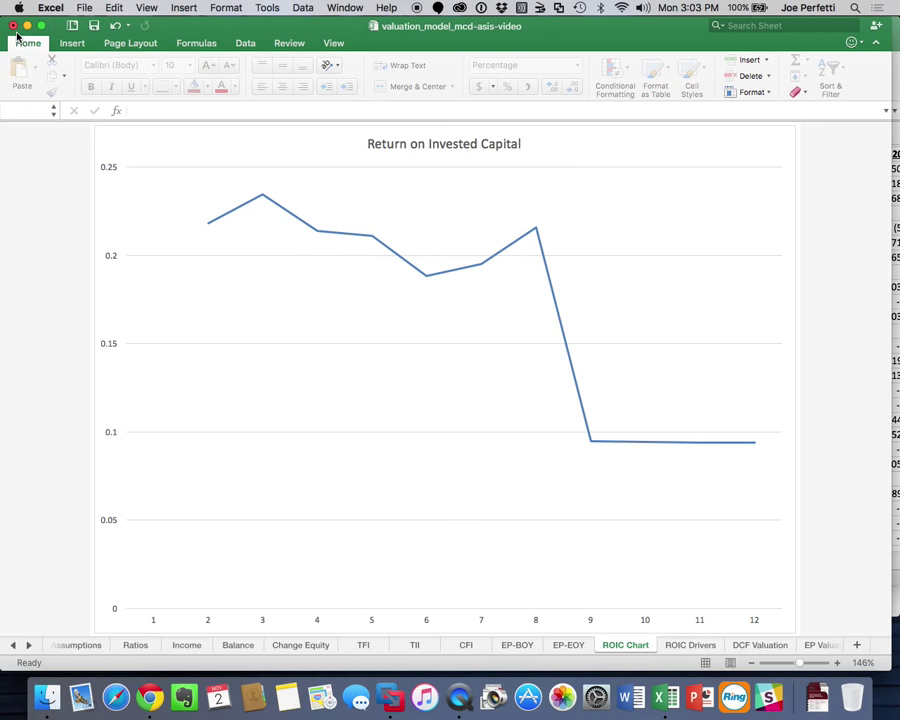
- Undo the last 2017 EBITDA margin and revenue growth changes on the Ratios sheet and check the ROIC Chart
{"action": "left_click", "coordinate": [115, 27]}
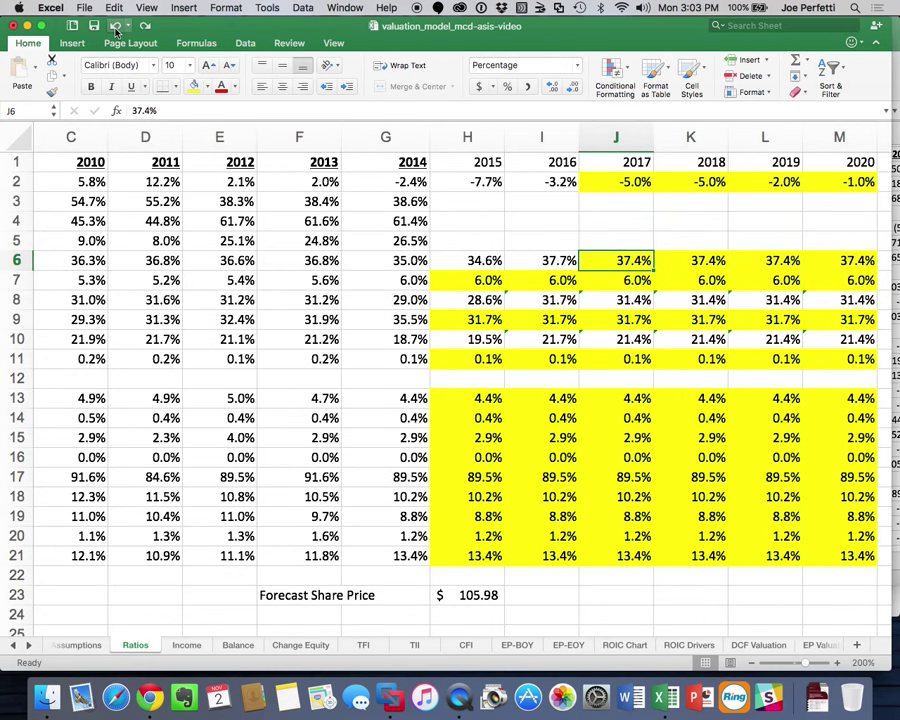
{"action": "left_click", "coordinate": [115, 27]}
{"action": "left_click", "coordinate": [115, 27]}
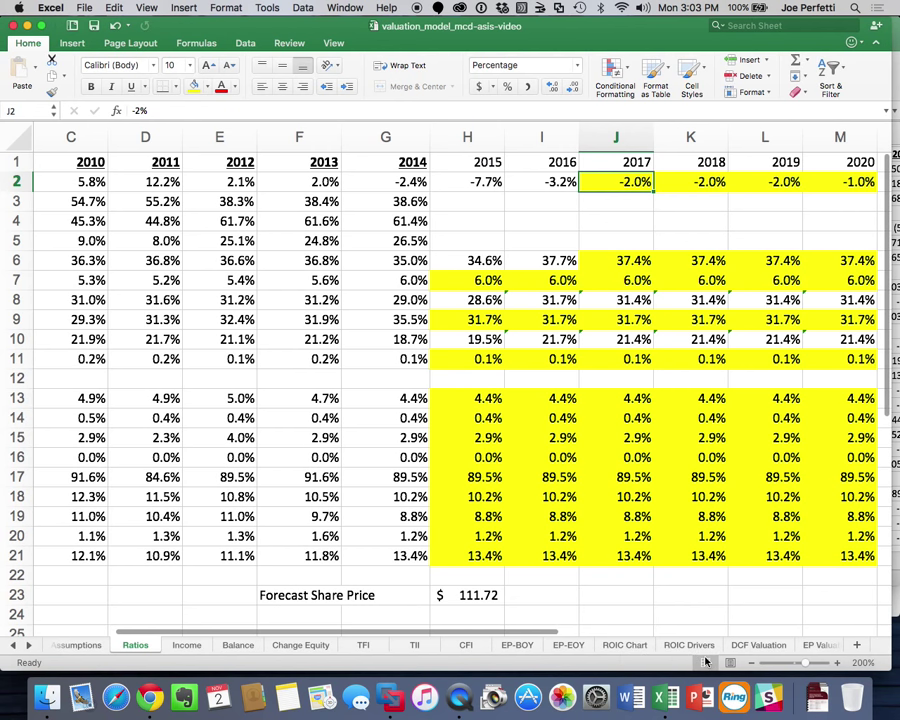
{"action": "left_click", "coordinate": [627, 646]}
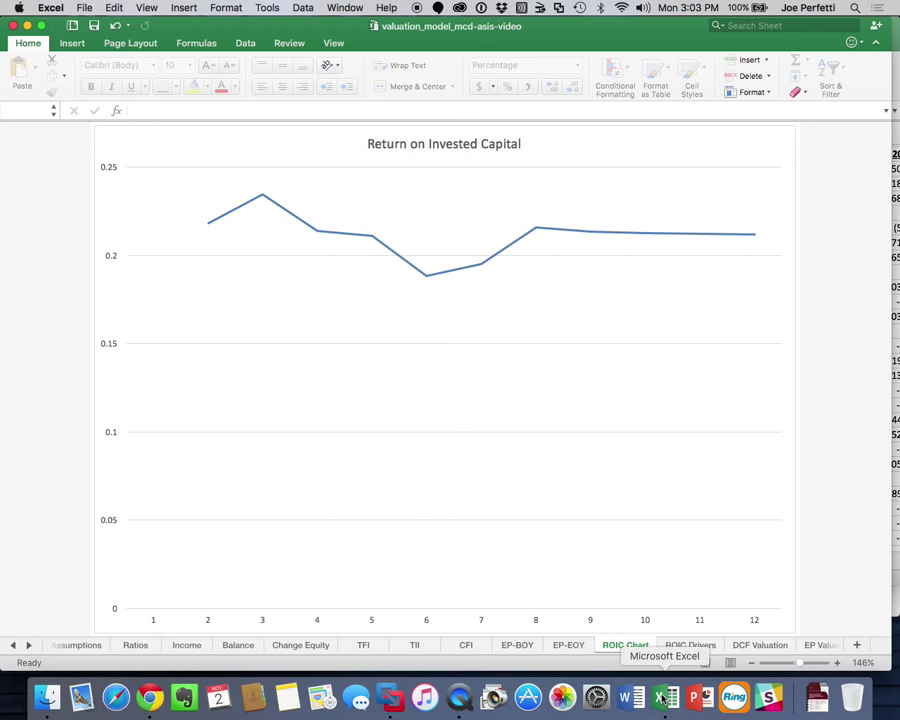
- Switch to the mcd-rv workbook and rename its Sheet1 as Multiples
{"action": "left_click", "coordinate": [345, 7]}
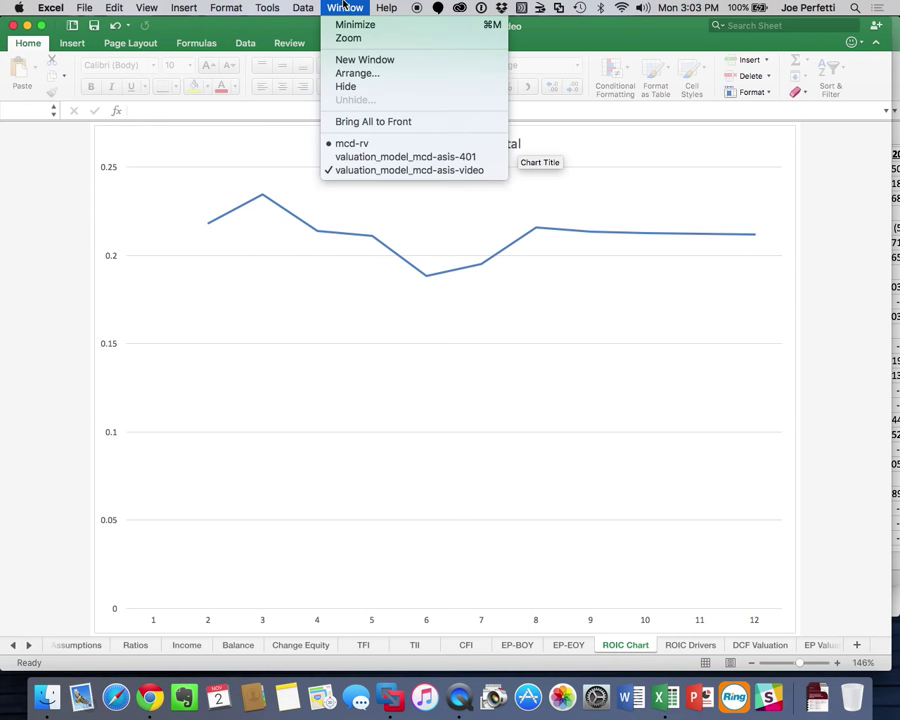
{"action": "left_click", "coordinate": [380, 146]}
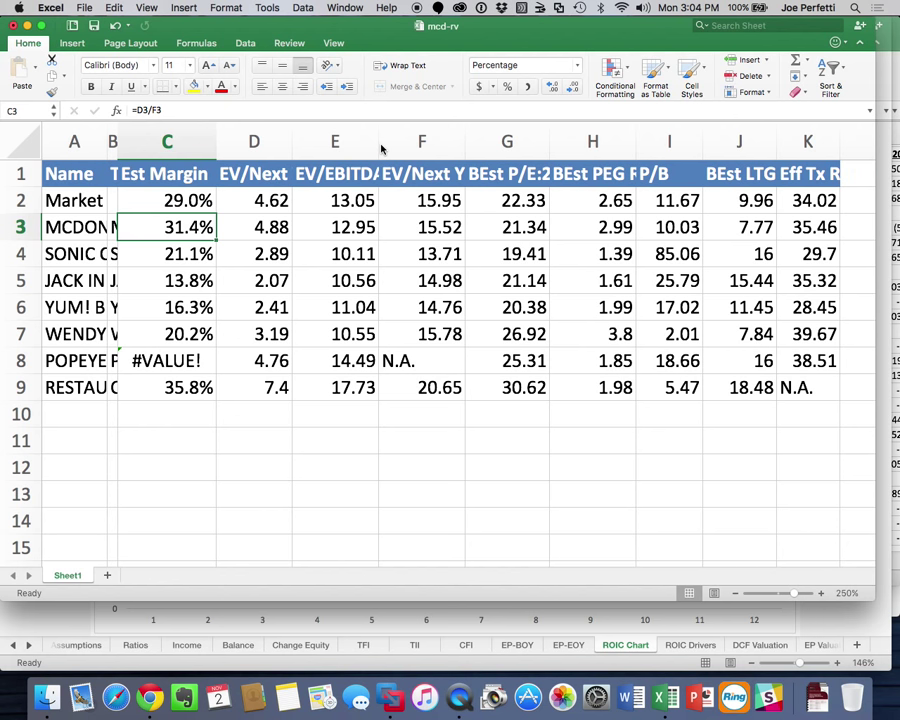
{"action": "double_click", "coordinate": [67, 575]}
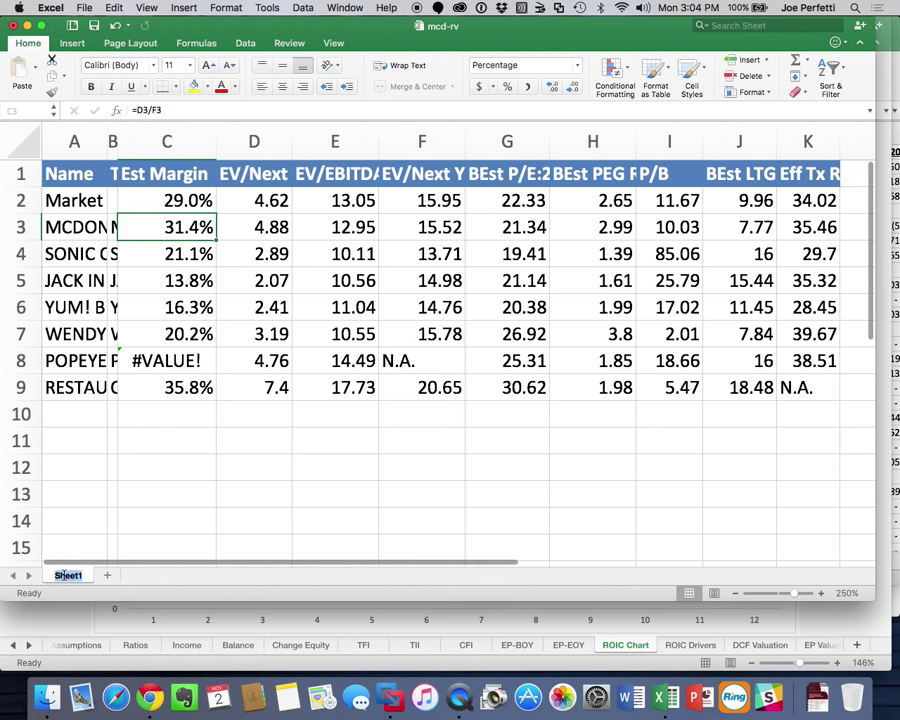
{"action": "type", "text": "Mu"}
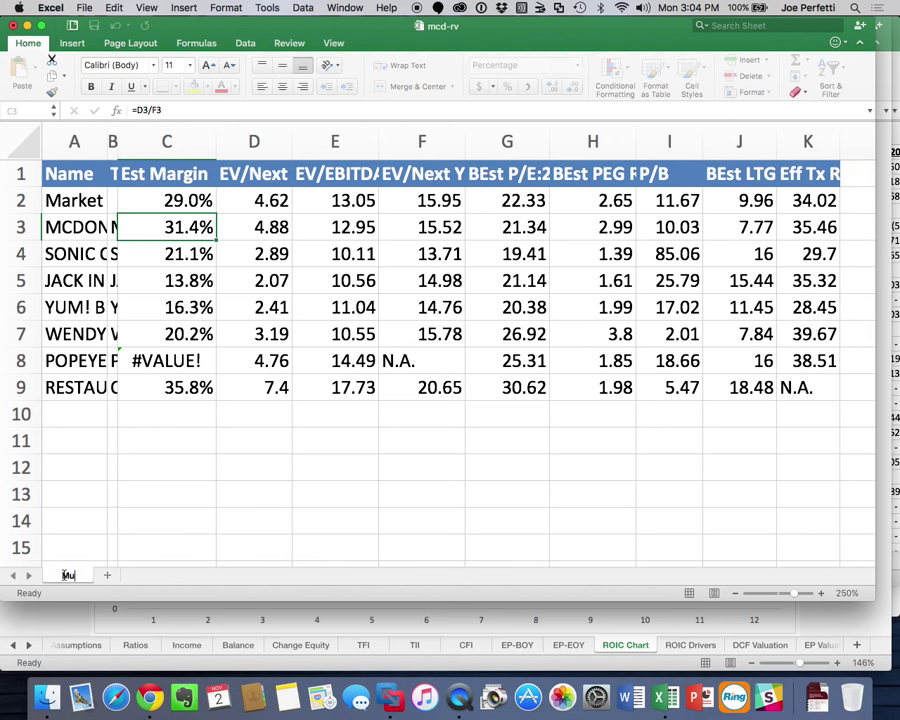
{"action": "type", "text": "ltiples"}
{"action": "key", "text": "Return"}
- Move the Multiples sheet to the end of the valuation_model_mcd-asis-video.xlsx workbook without creating a copy
{"action": "right_click", "coordinate": [63, 576]}
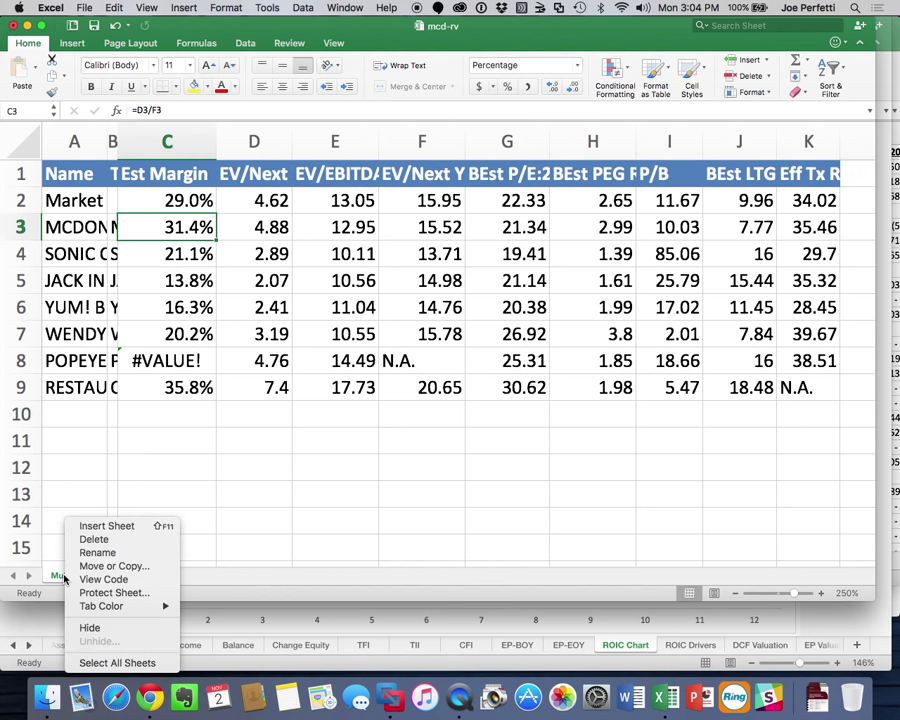
{"action": "left_click", "coordinate": [102, 566]}
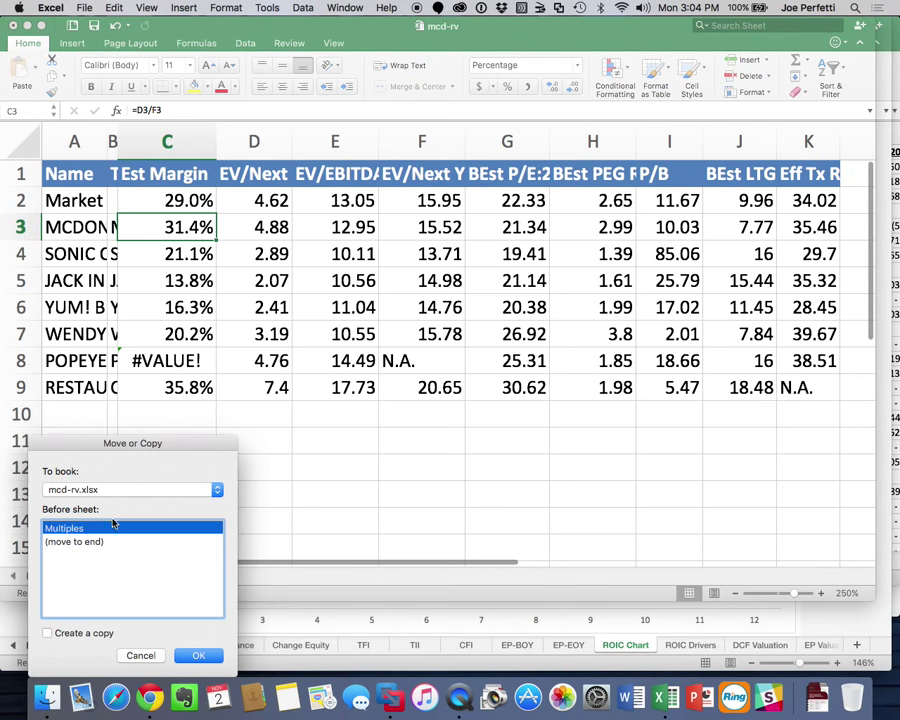
{"action": "left_click", "coordinate": [136, 490]}
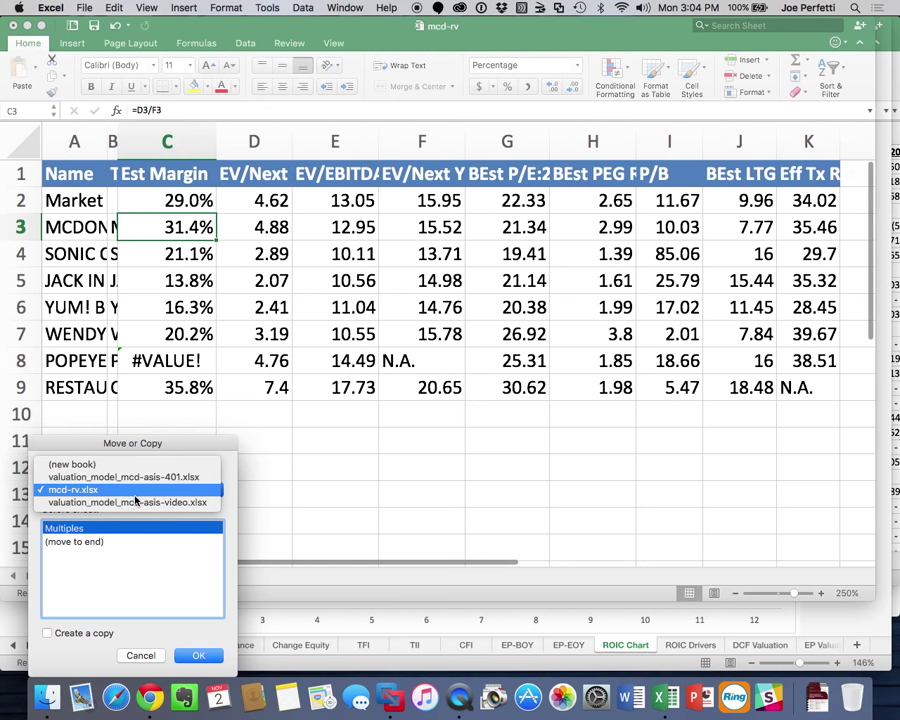
{"action": "left_click", "coordinate": [133, 502]}
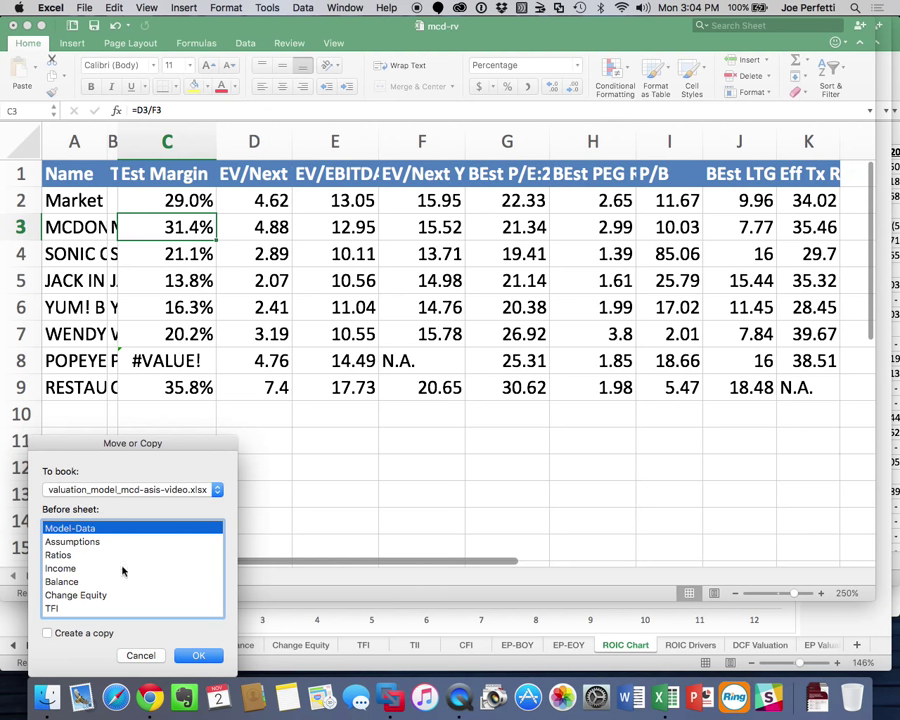
{"action": "scroll", "coordinate": [120, 582], "scroll_direction": "down", "scroll_amount": 10}
{"action": "left_click", "coordinate": [66, 612]}
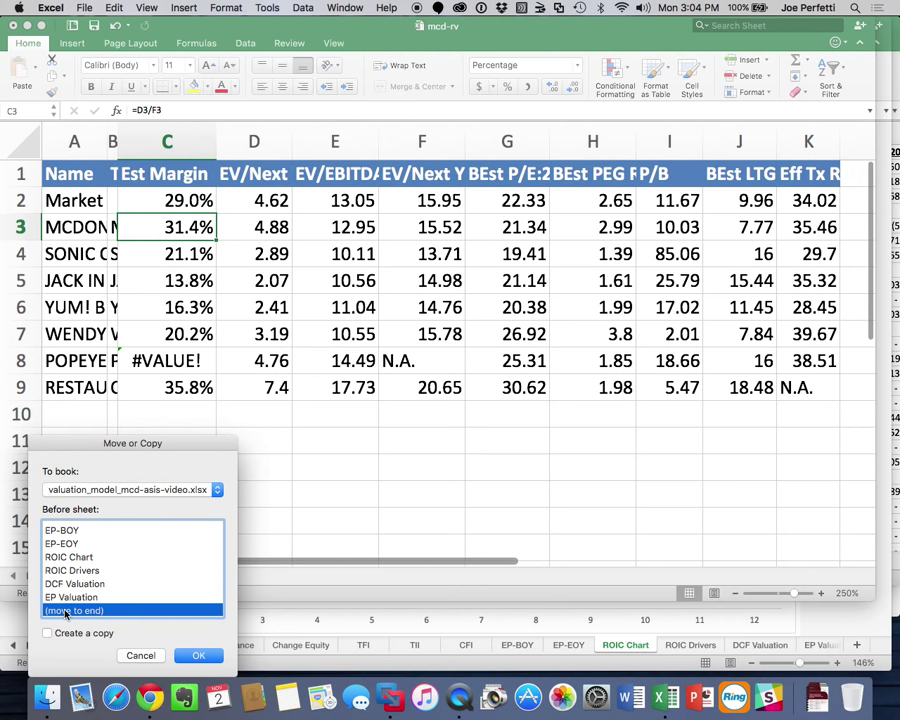
{"action": "left_click", "coordinate": [197, 655]}
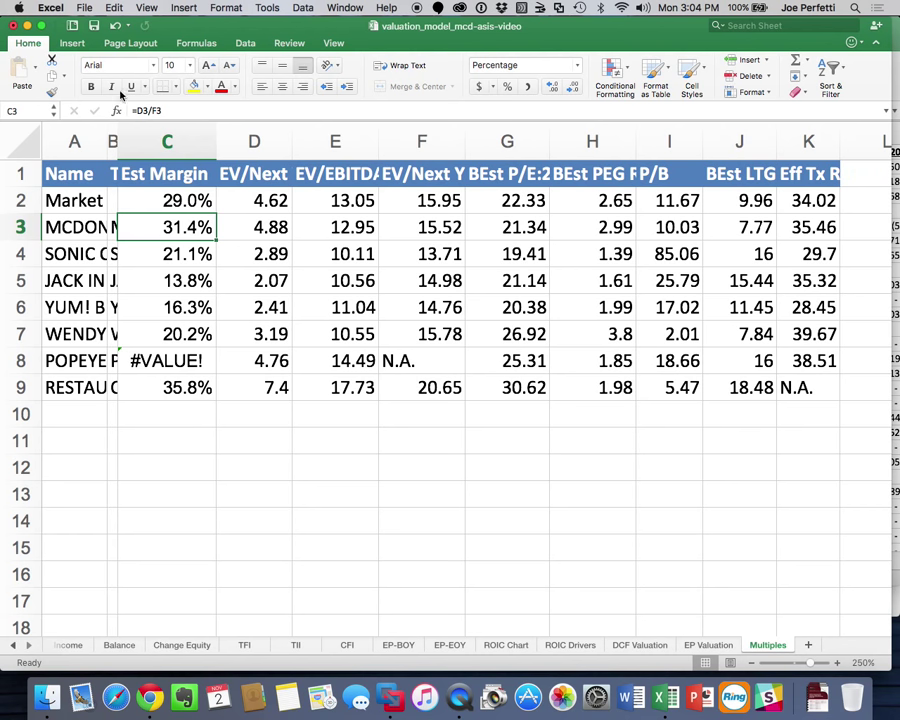
- Widen the Name column on the Multiples sheet to show more of the company names and collapse column B
{"action": "left_click_drag", "start_coordinate": [113, 142], "coordinate": [194, 146]}
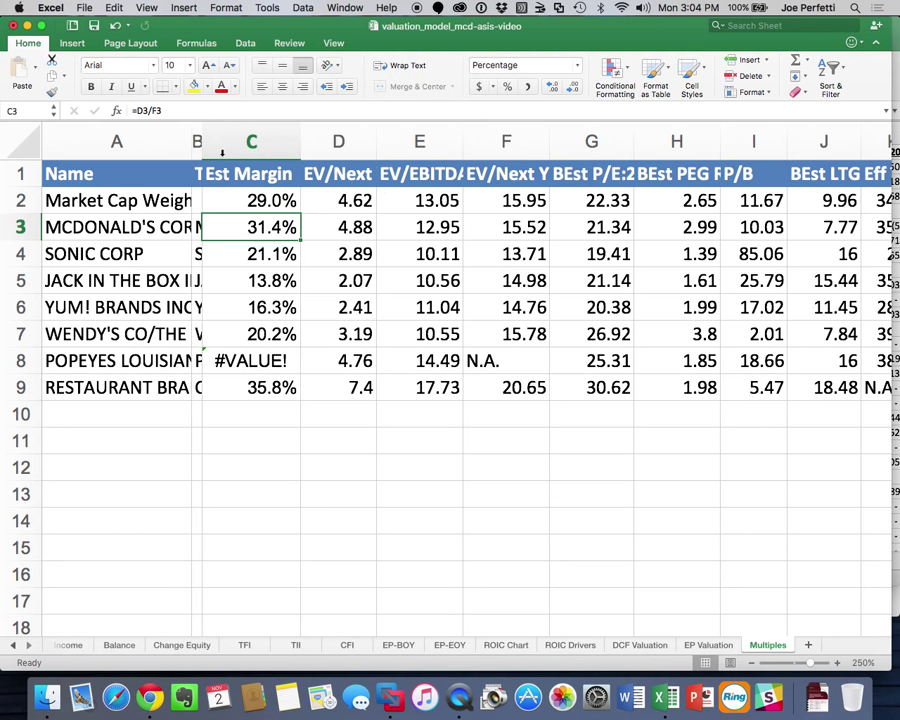
{"action": "left_click_drag", "start_coordinate": [200, 134], "coordinate": [176, 134]}
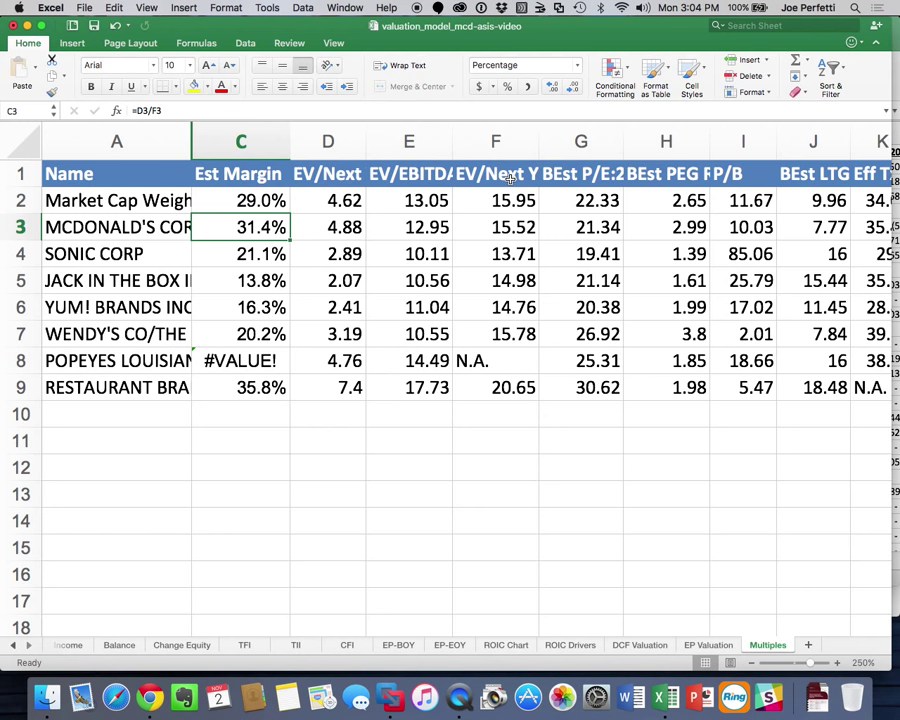
- Review the Enterprise Value on the DCF Valuation sheet and the 2016 Sales and EBITDA on the Assumptions sheet
{"action": "left_click", "coordinate": [627, 647]}
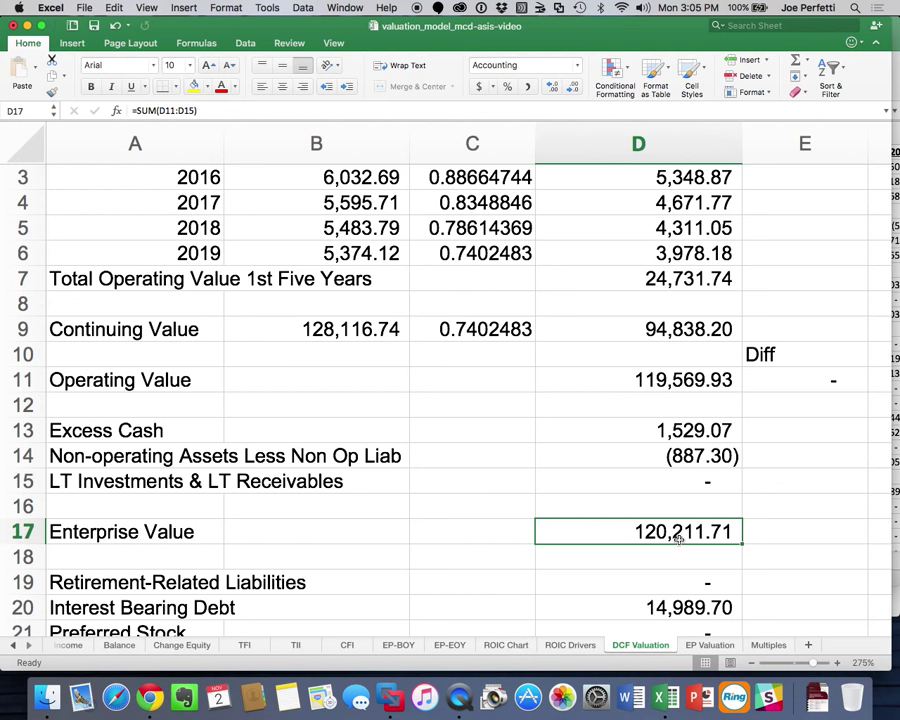
{"action": "left_click", "coordinate": [11, 647]}
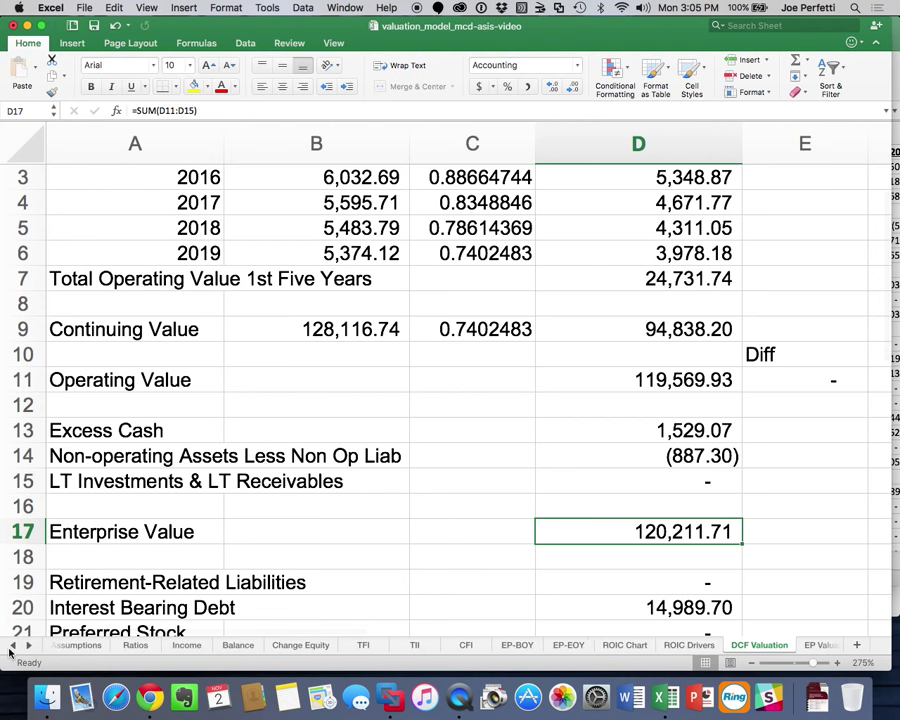
{"action": "left_click", "coordinate": [72, 645]}
{"action": "left_click", "coordinate": [643, 568]}
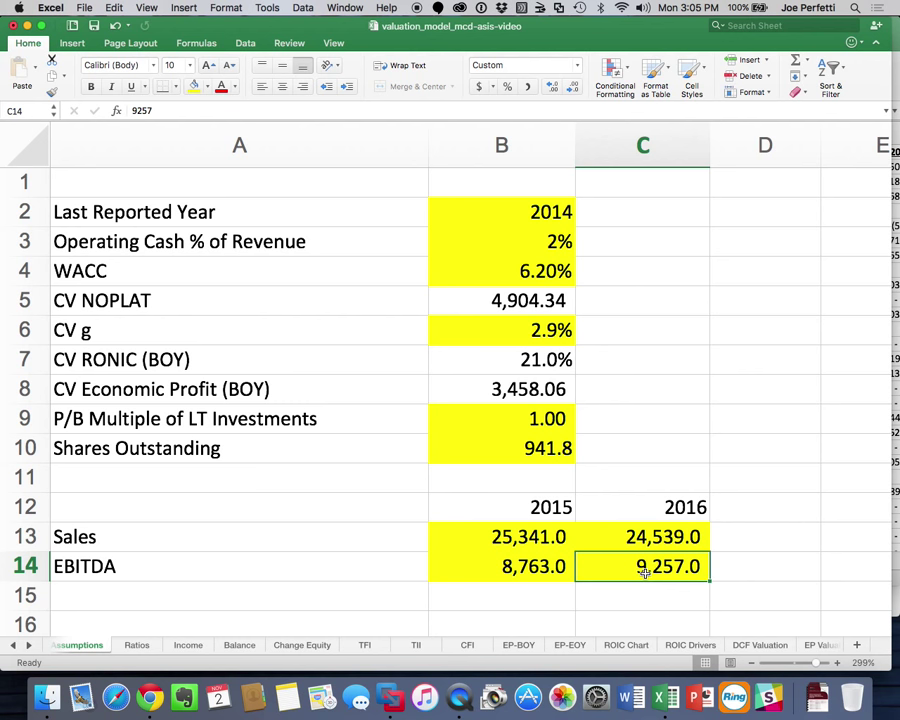
{"action": "left_click", "coordinate": [695, 537]}
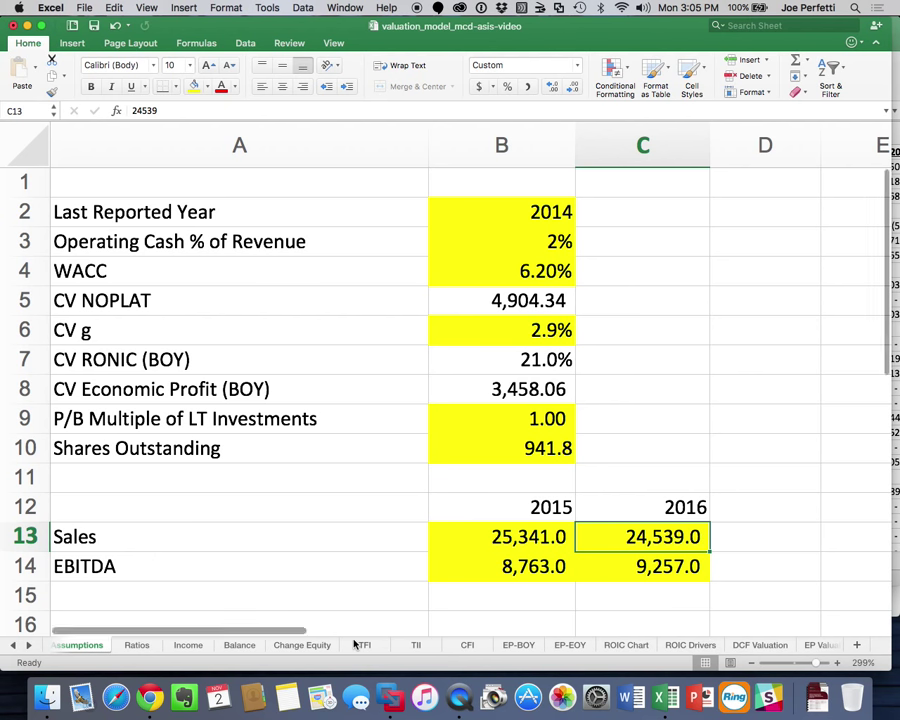
- Enter the label Implied Multiples in cell A11 of the Multiples sheet, below the company comparison table
{"action": "left_click", "coordinate": [29, 645]}
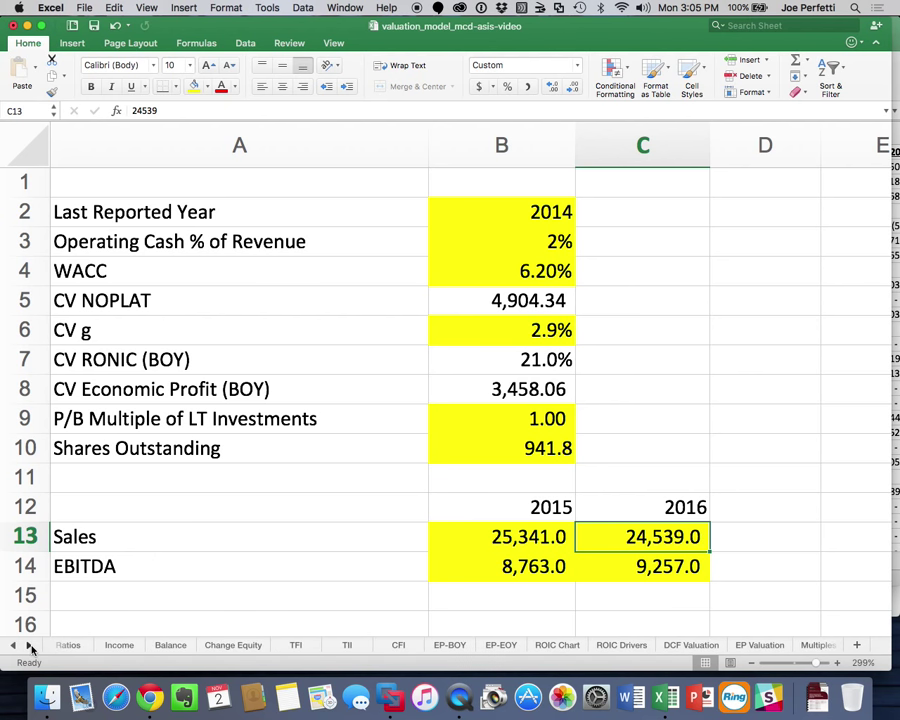
{"action": "left_click", "coordinate": [30, 646]}
{"action": "left_click", "coordinate": [767, 645]}
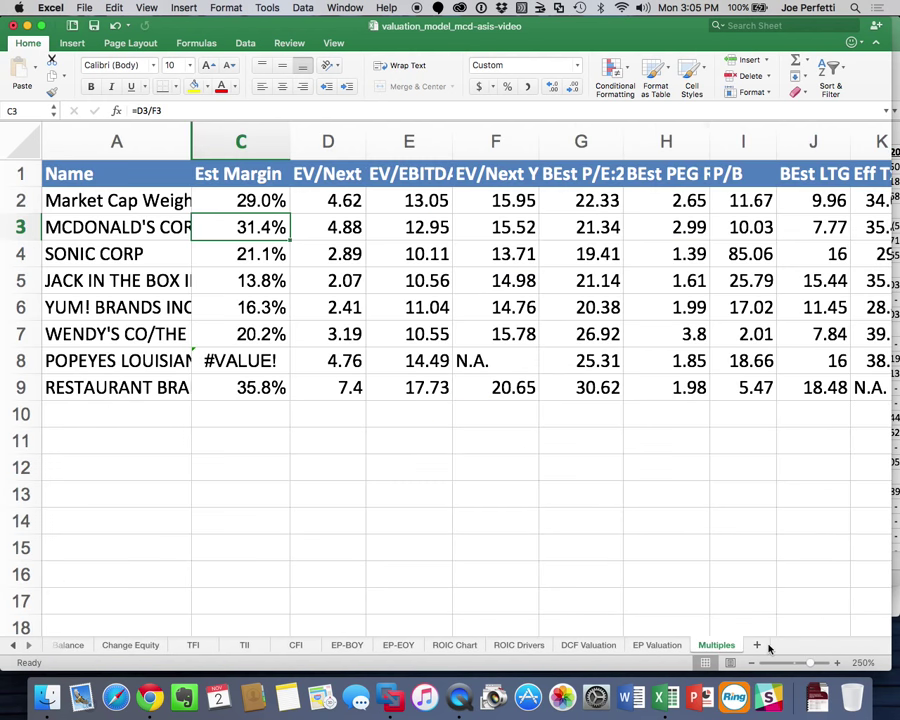
{"action": "left_click", "coordinate": [100, 444]}
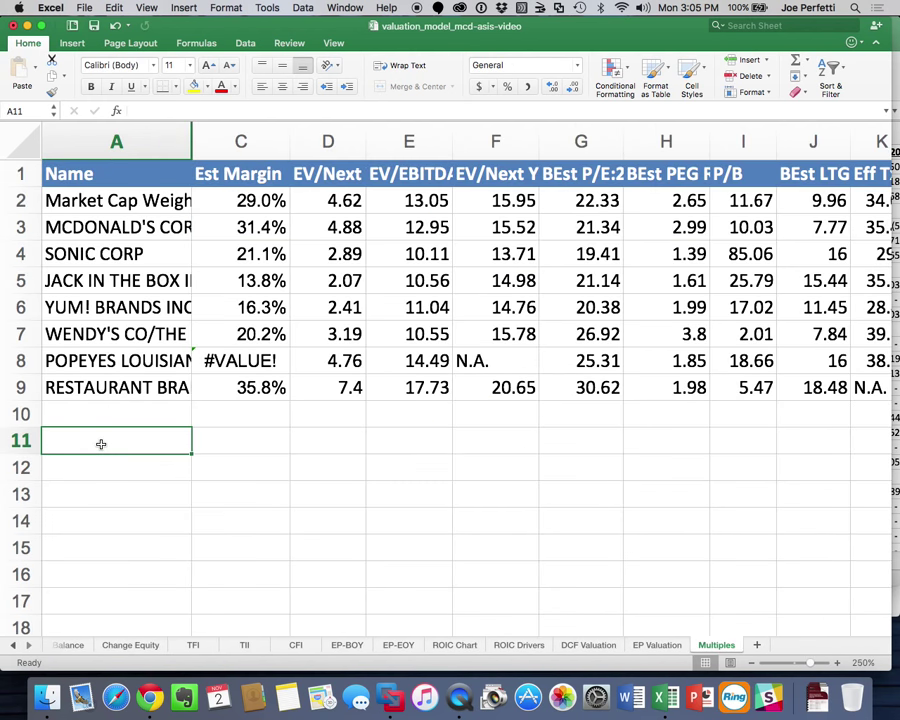
{"action": "type", "text": "Implied"}
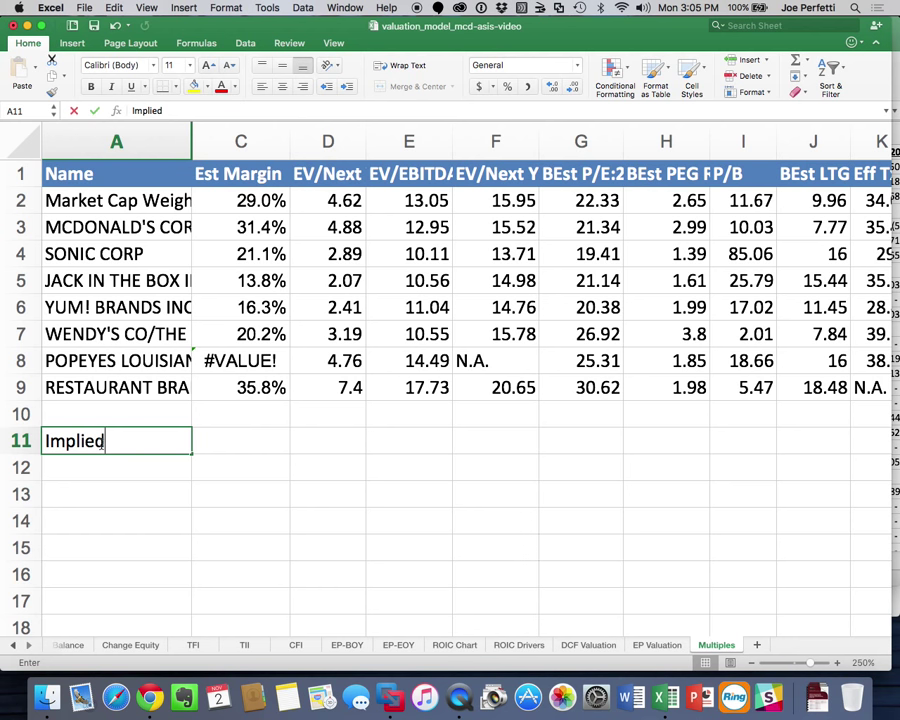
{"action": "type", "text": " Comps"}
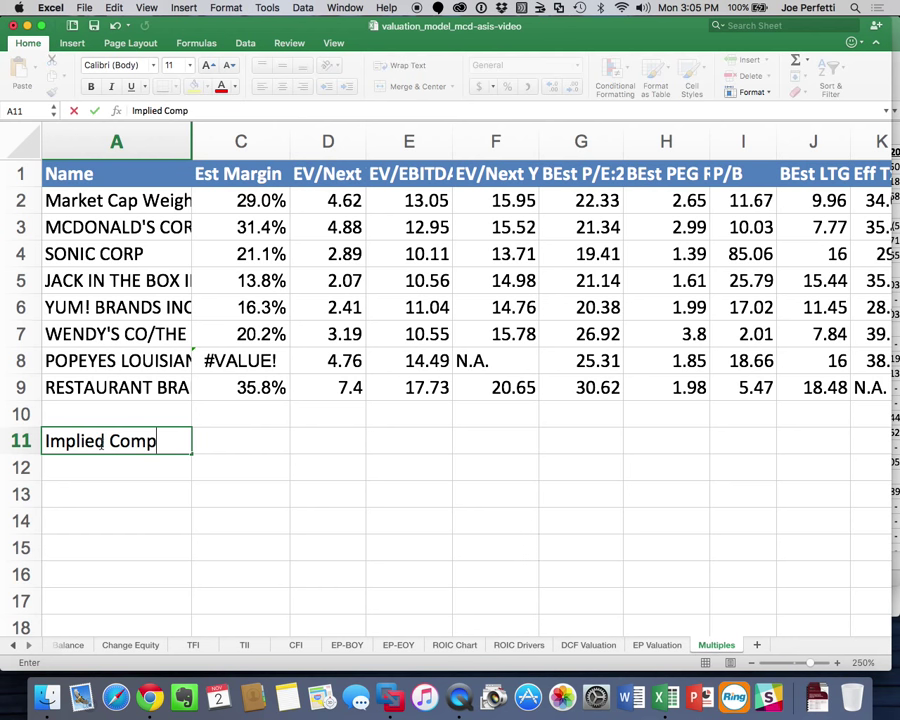
{"action": "key", "text": "BackSpace"}
{"action": "key", "text": "BackSpace"}
{"action": "key", "text": "BackSpace"}
{"action": "key", "text": "BackSpace"}
{"action": "key", "text": "BackSpace"}
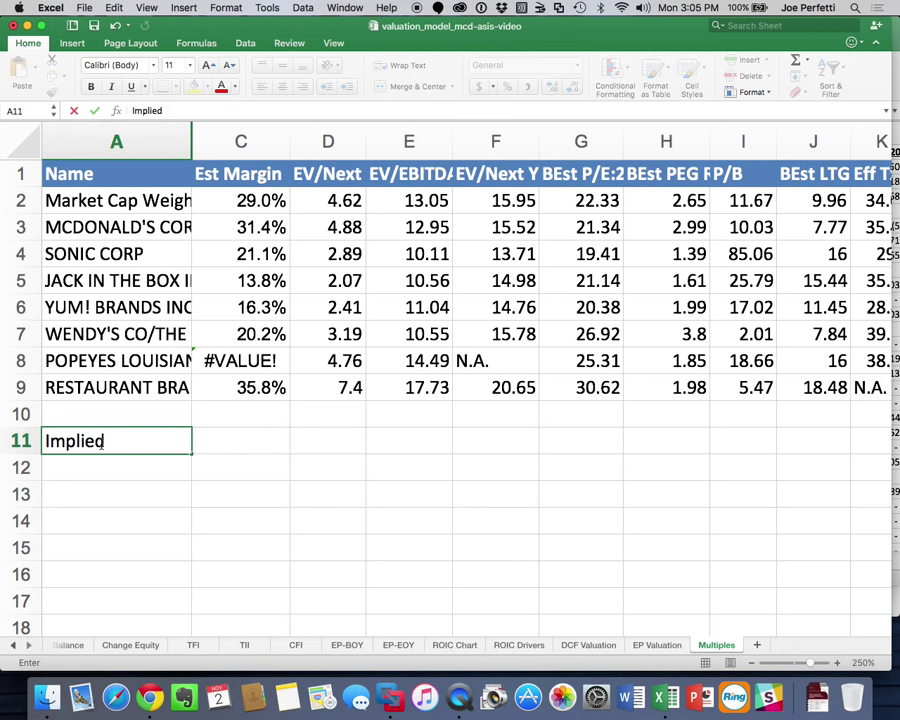
{"action": "type", "text": "Multiples"}
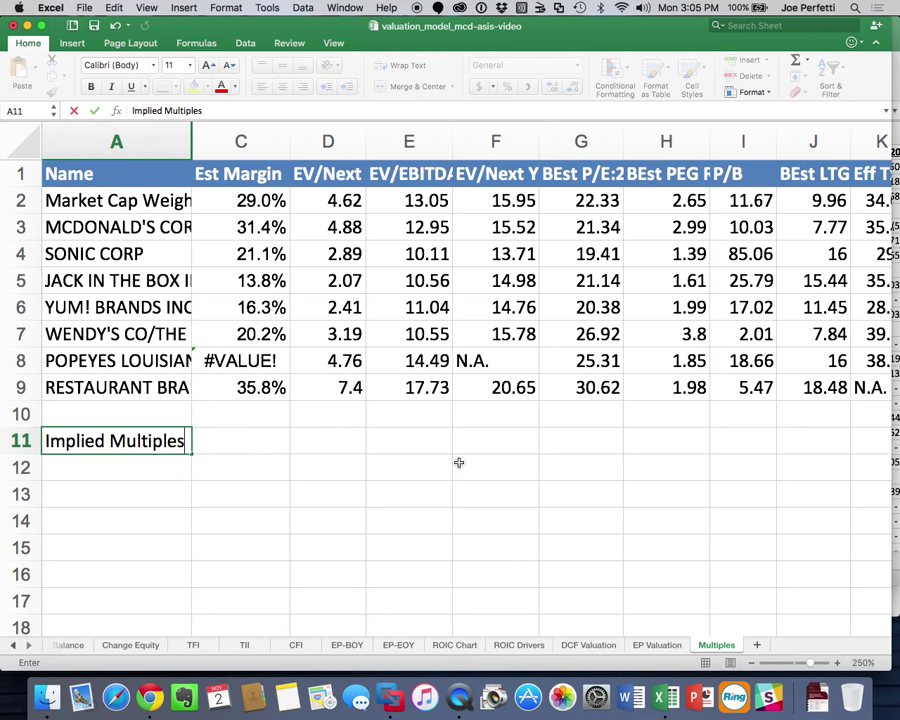
{"action": "key", "text": "Return"}
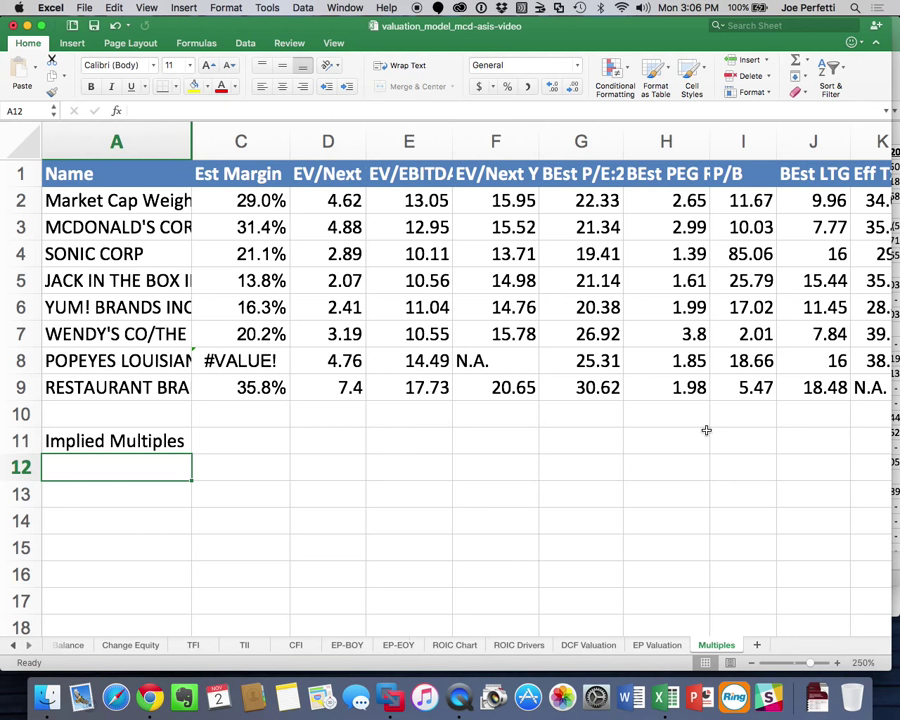
- Compare the DCF Valuation sheet's Enterprise Value items with McDonald's Enterprise Value breakdown in Bloomberg's FA function, then return to Excel
{"action": "left_click", "coordinate": [588, 645]}
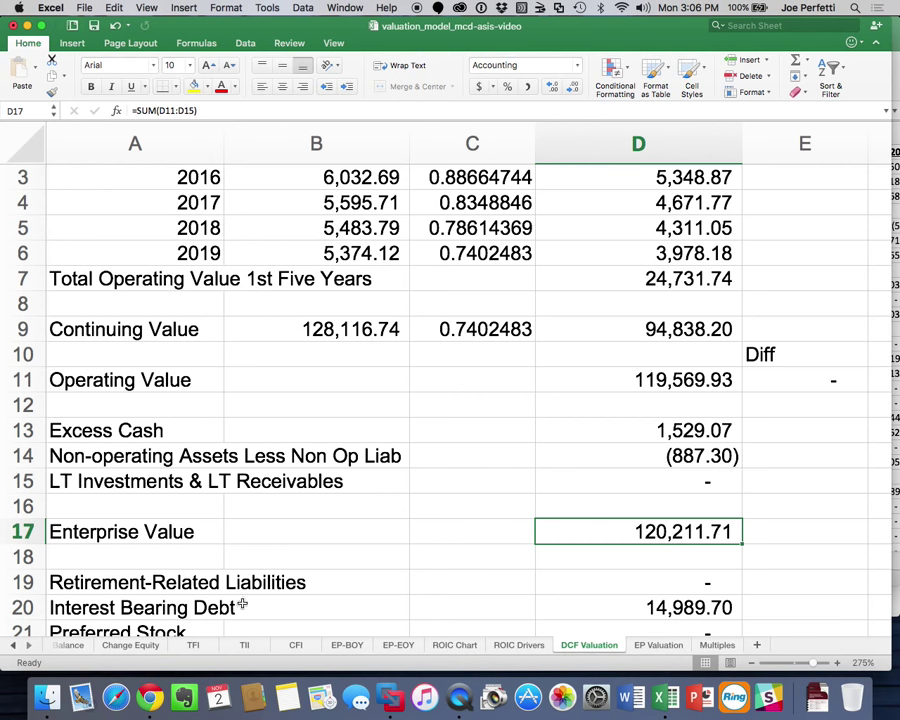
{"action": "key", "text": "ctrl+Right"}
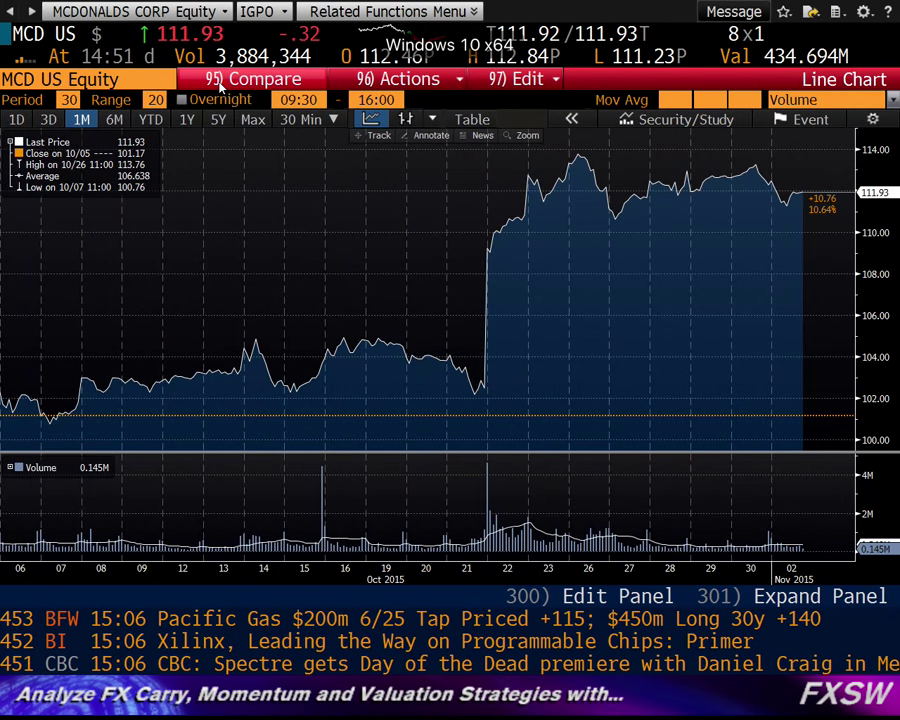
{"action": "type", "text": "FA"}
{"action": "key", "text": "Return"}
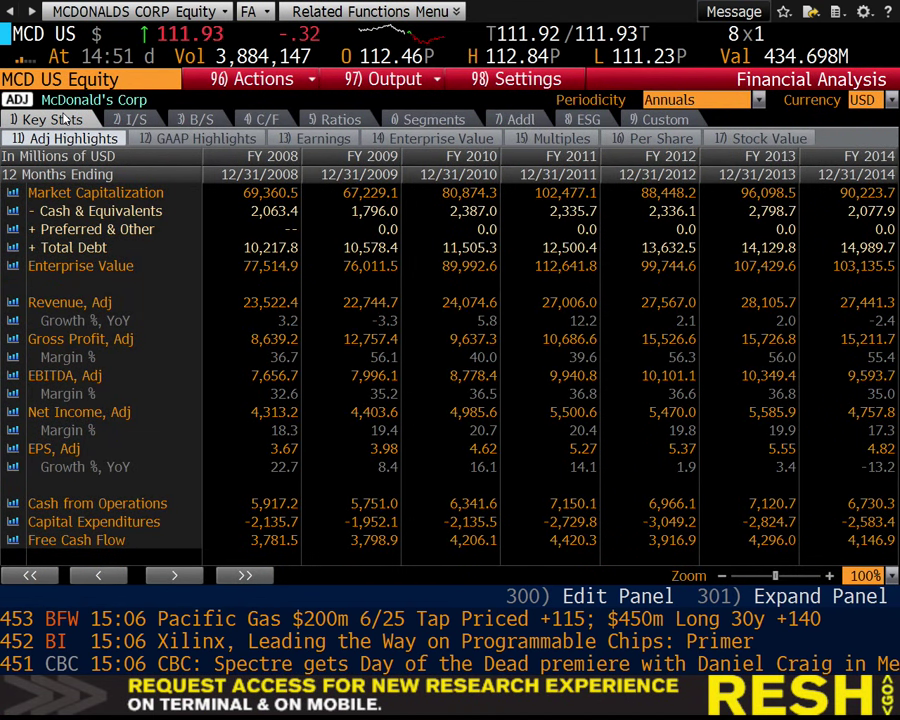
{"action": "left_click", "coordinate": [484, 138]}
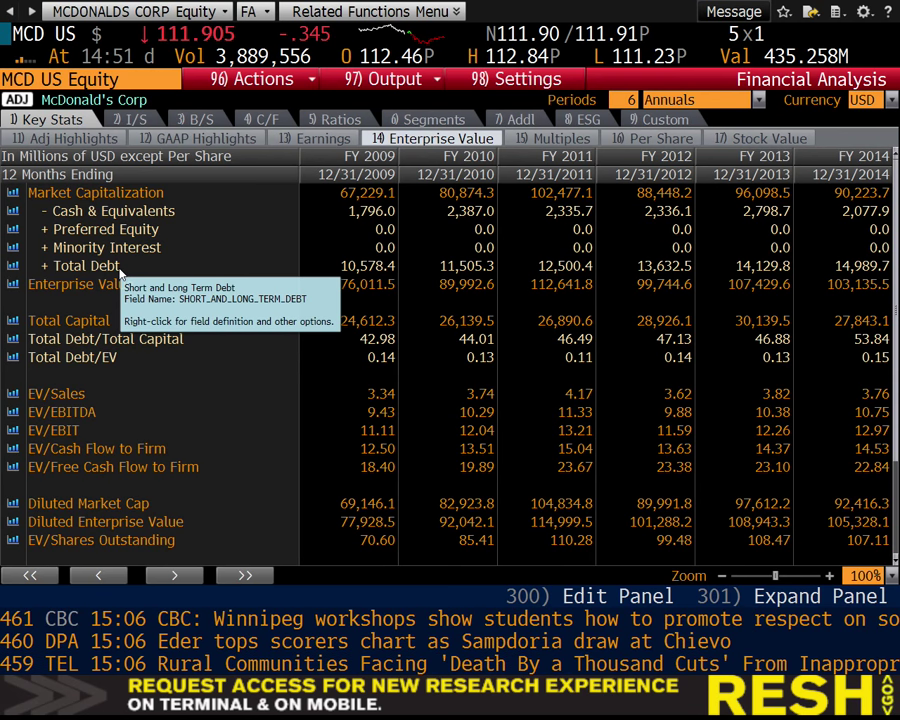
{"action": "key", "text": "ctrl+Left"}
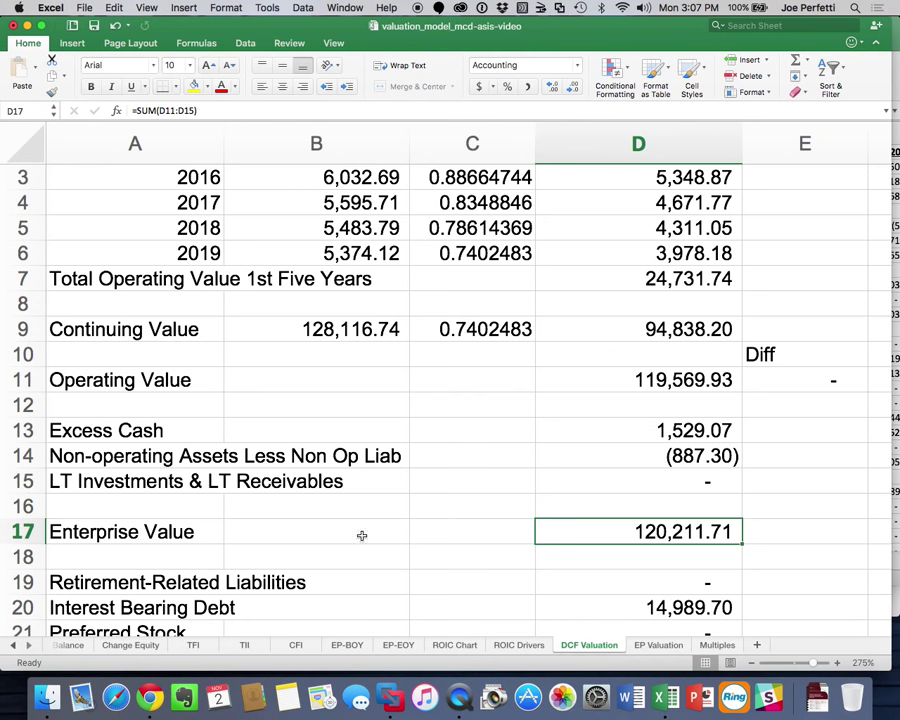
- Examine the Retirement-Related Liabilities and Excess Cash rows on the TFI sheet
{"action": "left_click", "coordinate": [194, 645]}
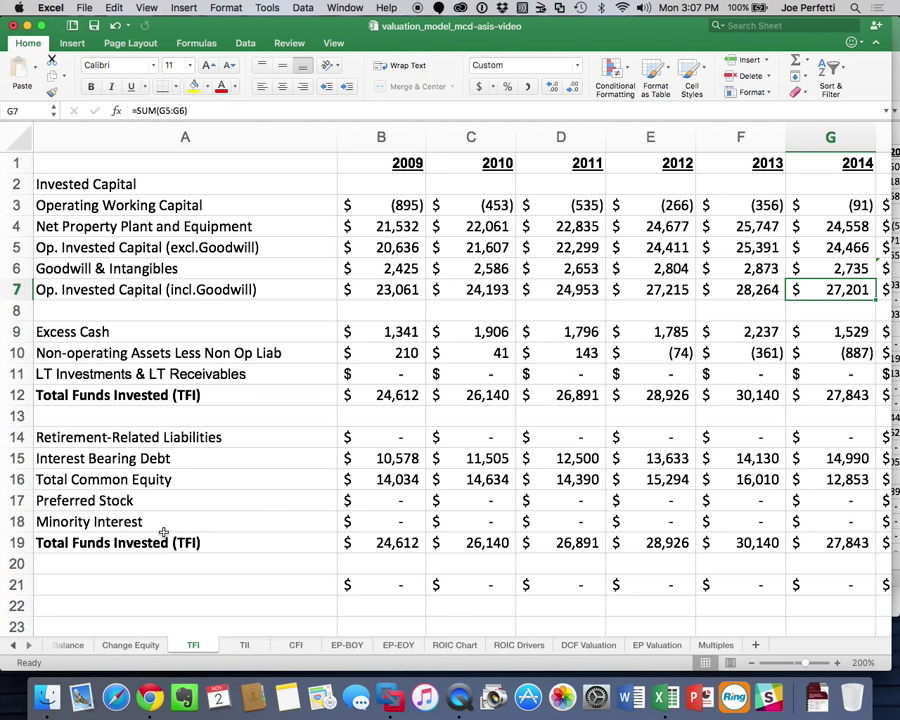
{"action": "left_click", "coordinate": [14, 437]}
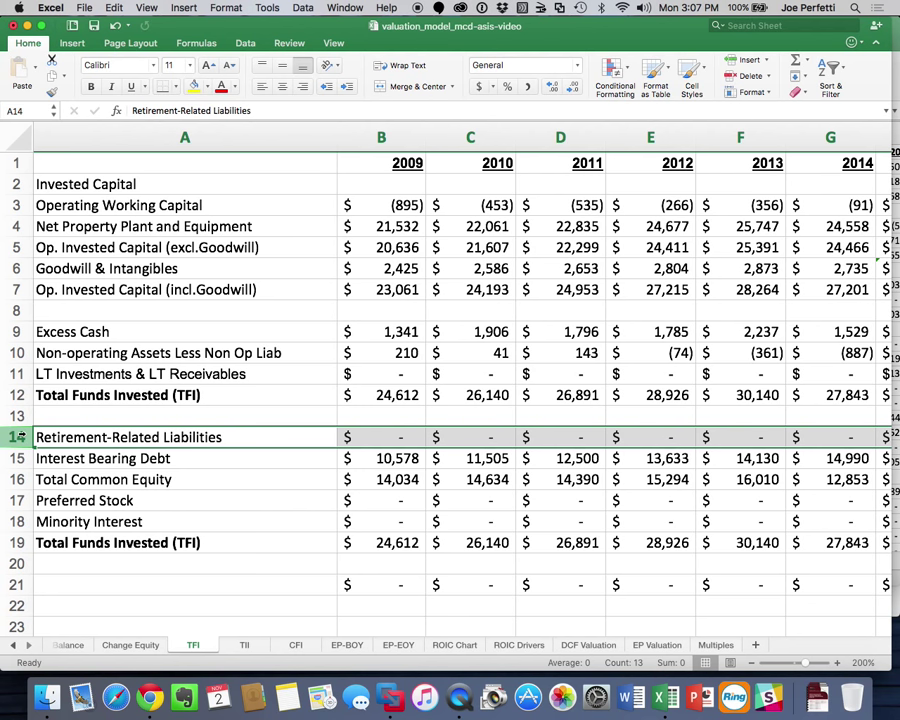
{"action": "left_click", "coordinate": [14, 331]}
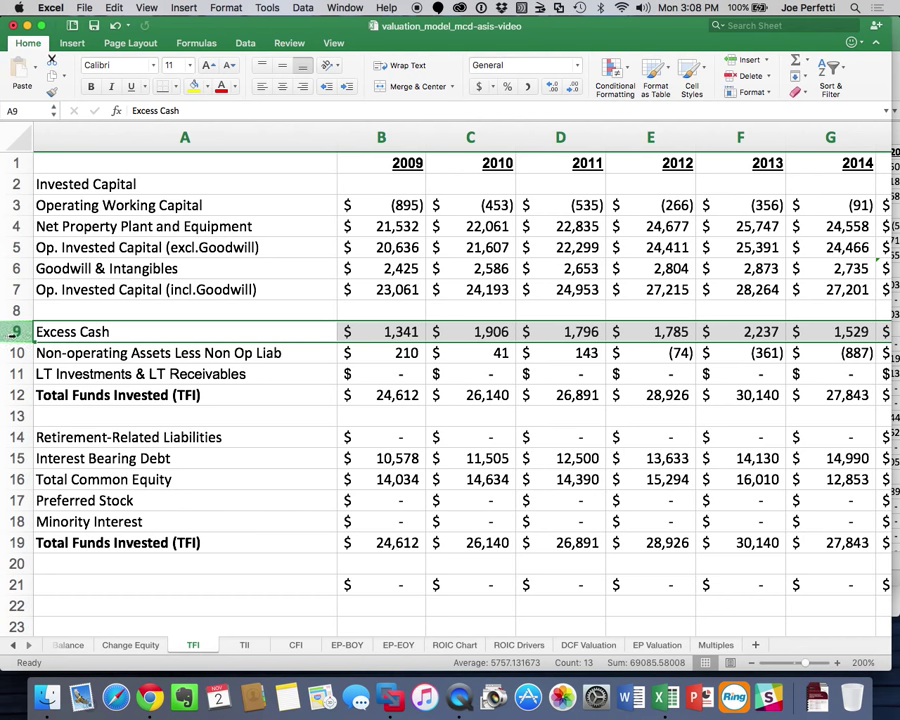
- Return to the DCF Valuation sheet
{"action": "left_click", "coordinate": [722, 645]}
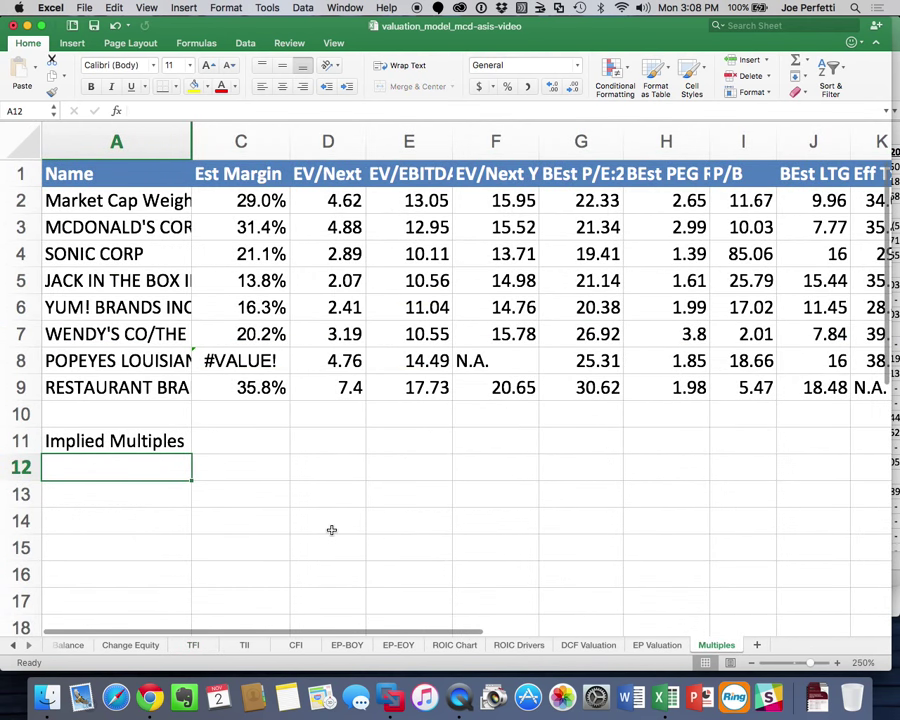
{"action": "left_click", "coordinate": [590, 646]}
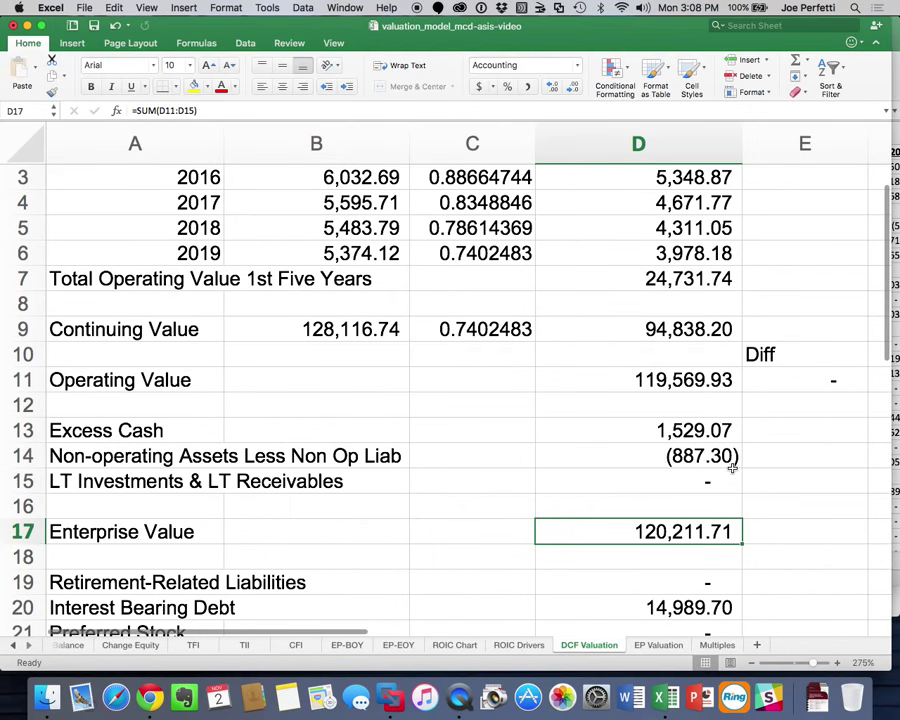
{"action": "left_click", "coordinate": [805, 354]}
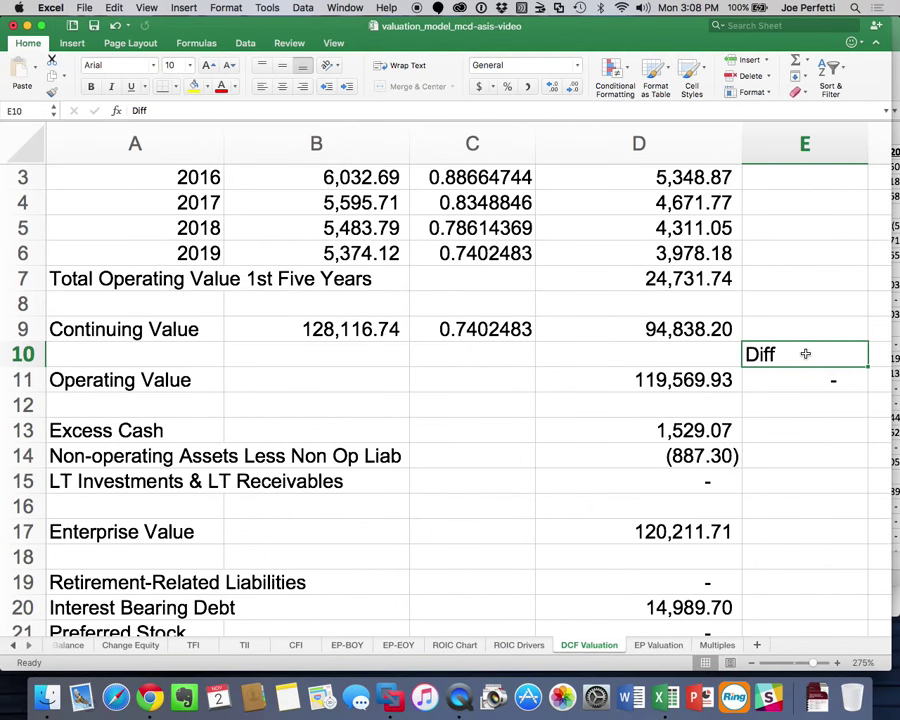
{"action": "type", "text": "BEV"}
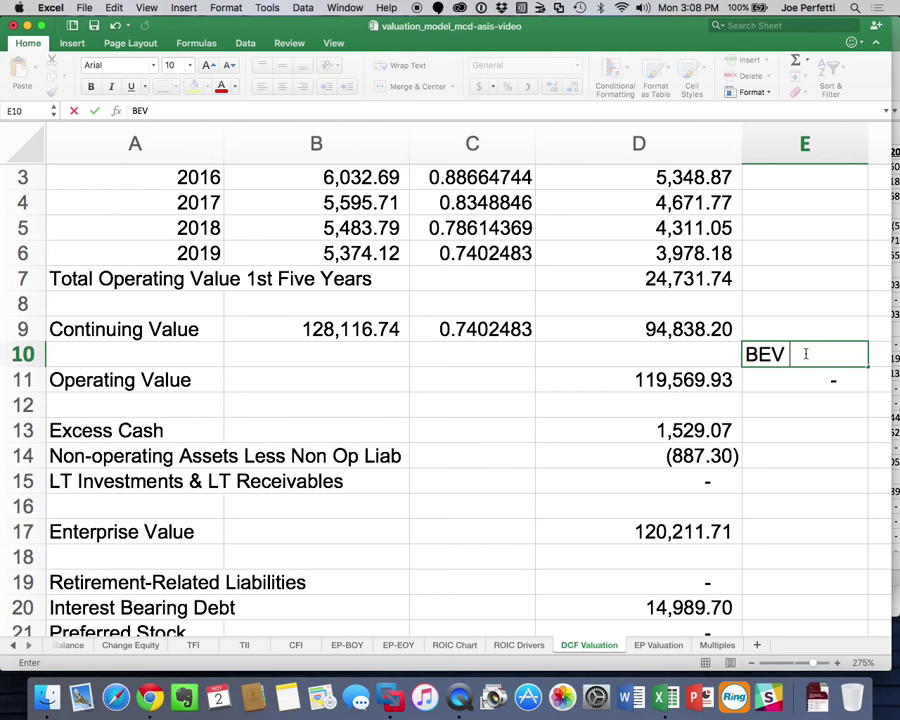
{"action": "key", "text": "Escape"}
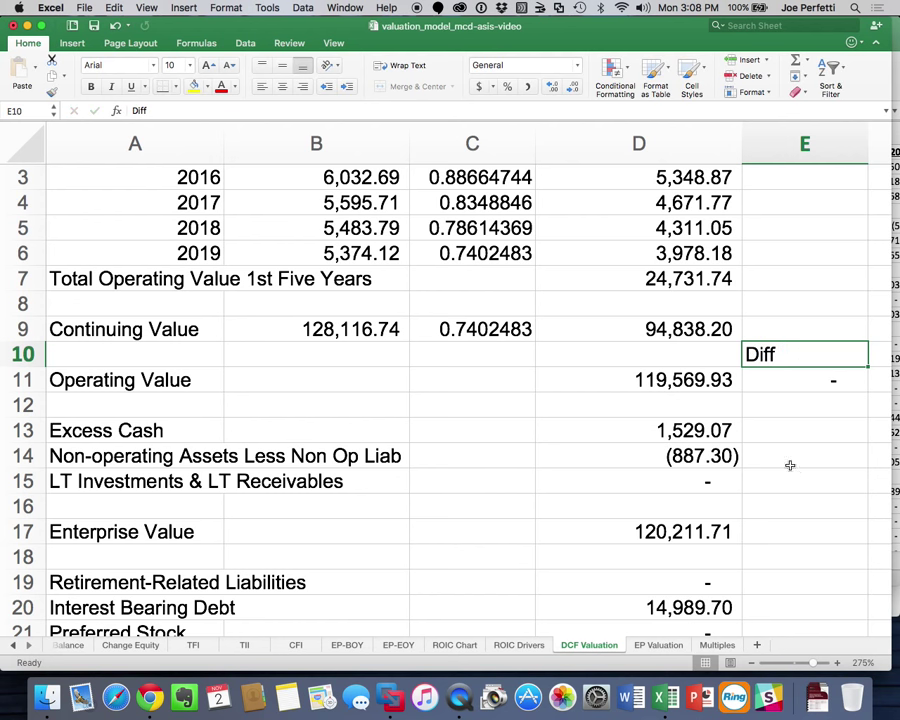
- Enter the label BEV EV in cell E16 of the DCF Valuation sheet, beside the Enterprise Value section
{"action": "left_click", "coordinate": [772, 507]}
{"action": "type", "text": "BEV"}
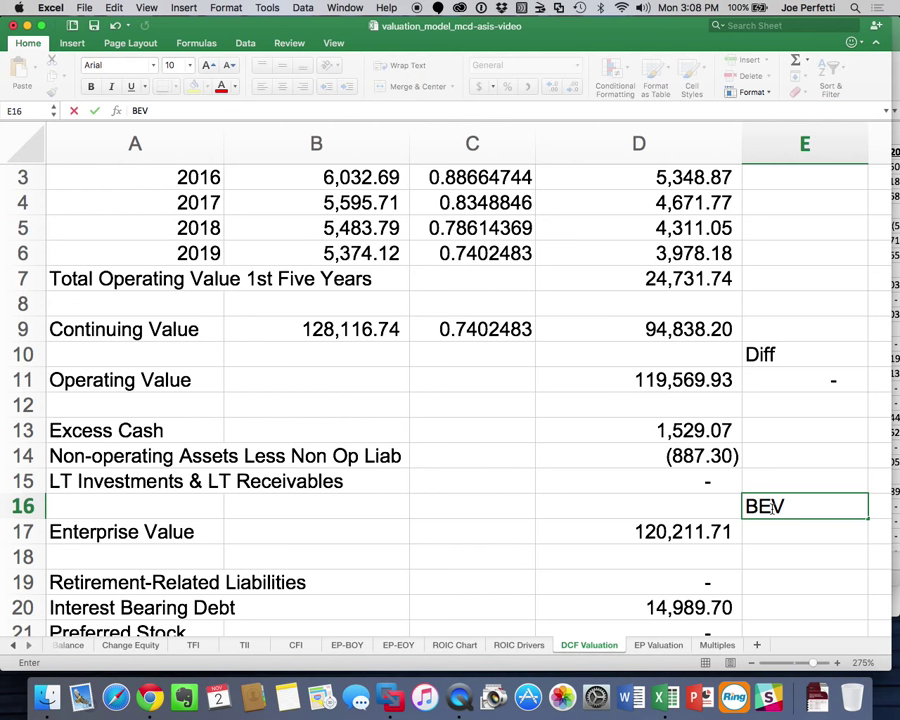
{"action": "type", "text": " EV"}
{"action": "key", "text": "Return"}
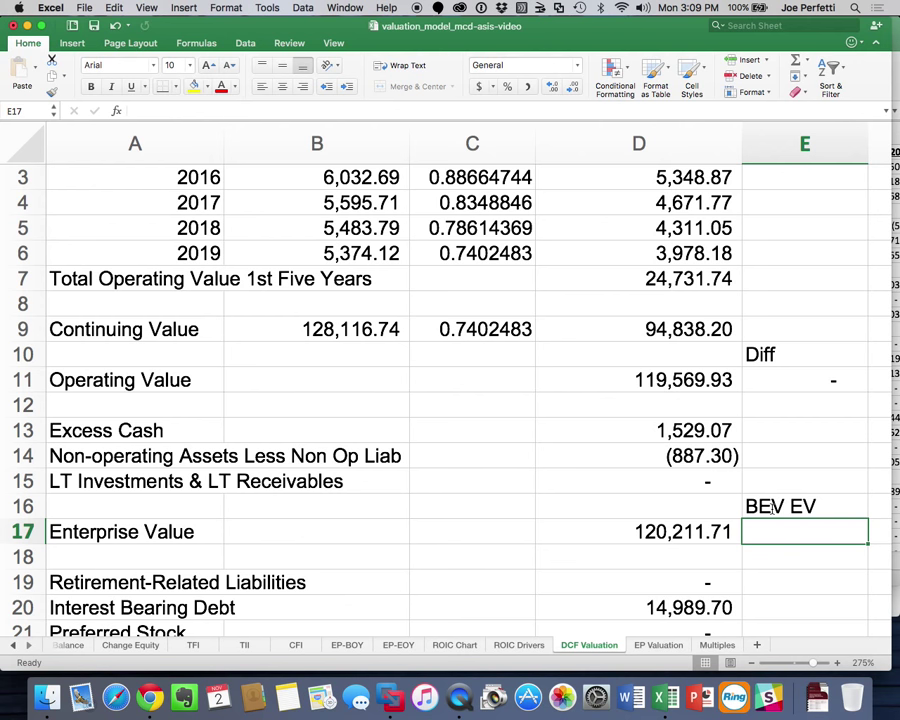
- Start a formula in E17 adding Common Equity Value (D24) and the TFI sheet's 2014 Interest Bearing Debt, Preferred Stock and Minority Interest (G15, G17, G18)
{"action": "type", "text": "="}
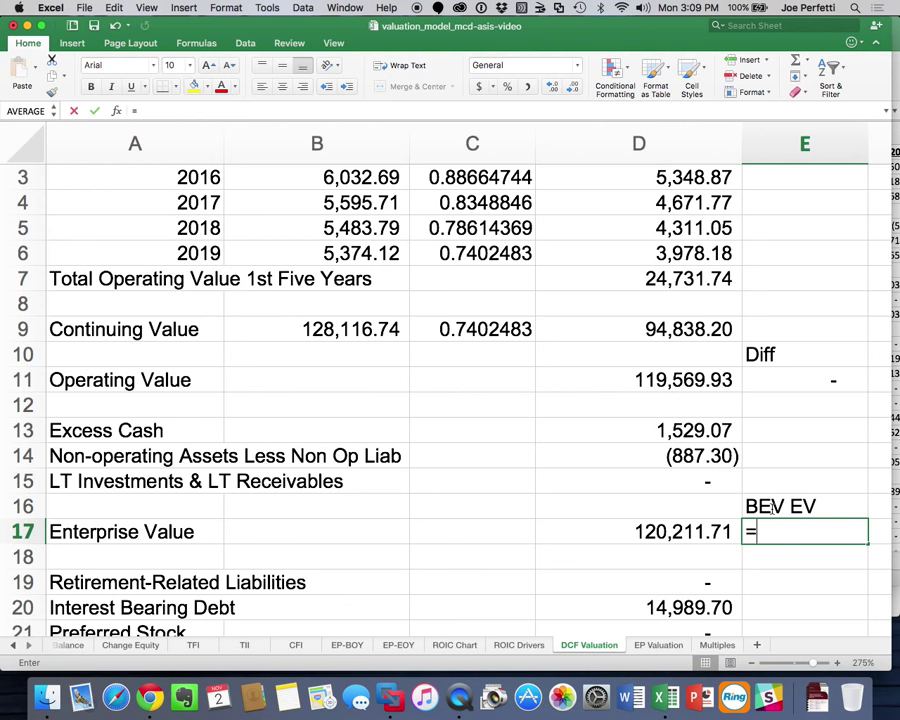
{"action": "scroll", "coordinate": [738, 482], "scroll_direction": "down", "scroll_amount": 5}
{"action": "scroll", "coordinate": [737, 487], "scroll_direction": "down", "scroll_amount": 2}
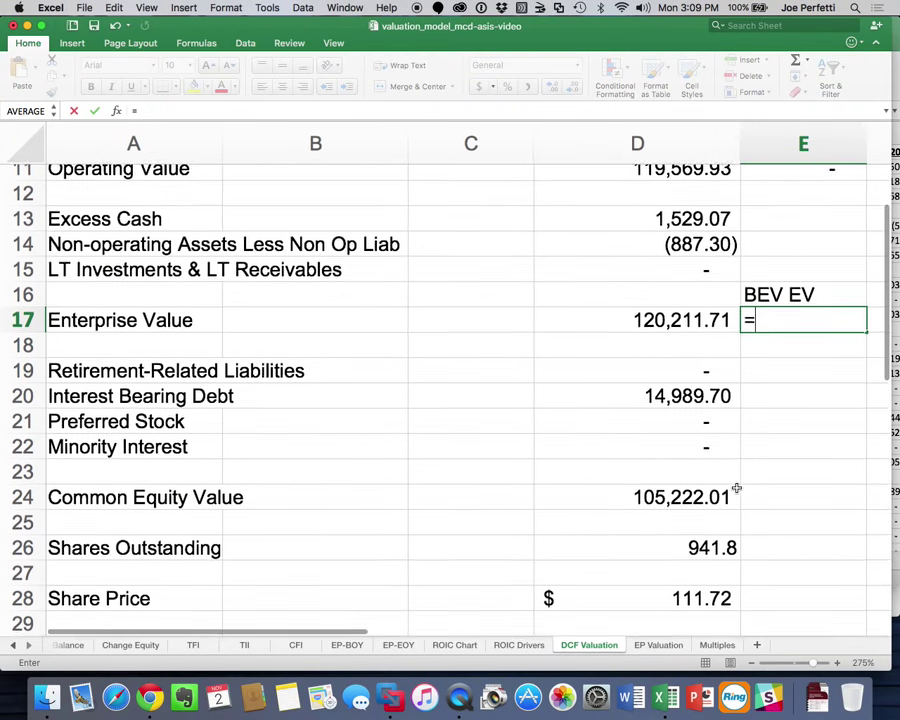
{"action": "left_click", "coordinate": [705, 482]}
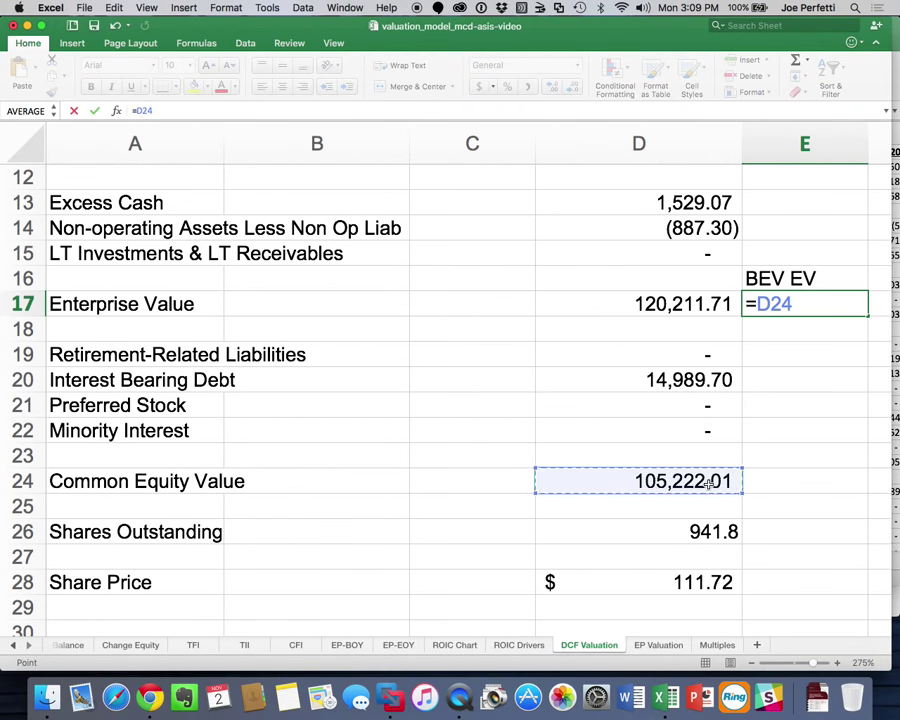
{"action": "type", "text": "+"}
{"action": "left_click", "coordinate": [205, 647]}
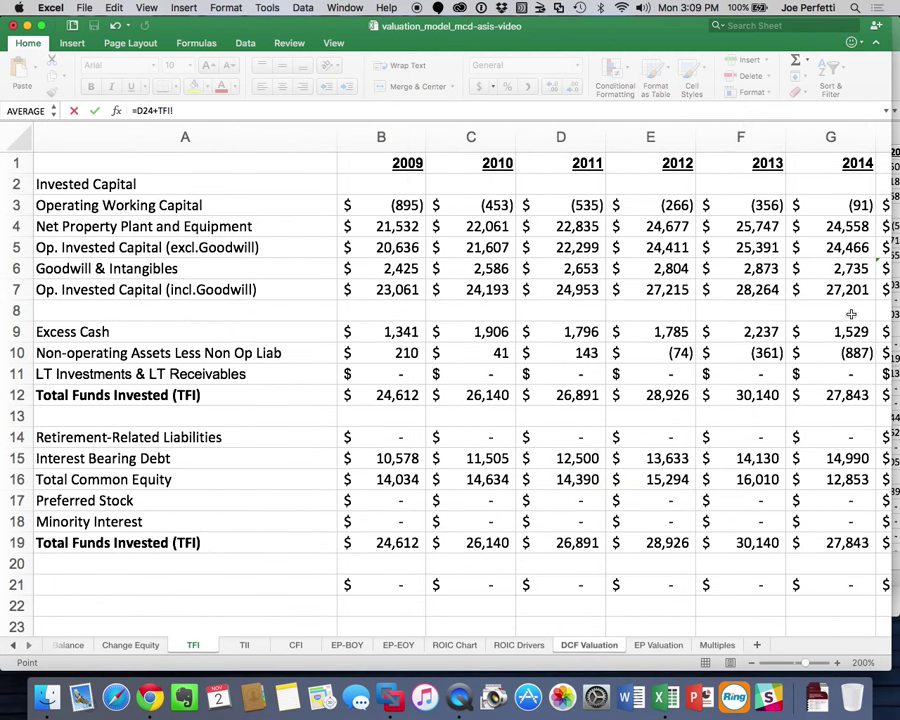
{"action": "left_click", "coordinate": [851, 463]}
{"action": "type", "text": "+"}
{"action": "left_click", "coordinate": [852, 502]}
{"action": "type", "text": "+TFI!G17+"}
{"action": "left_click", "coordinate": [845, 522]}
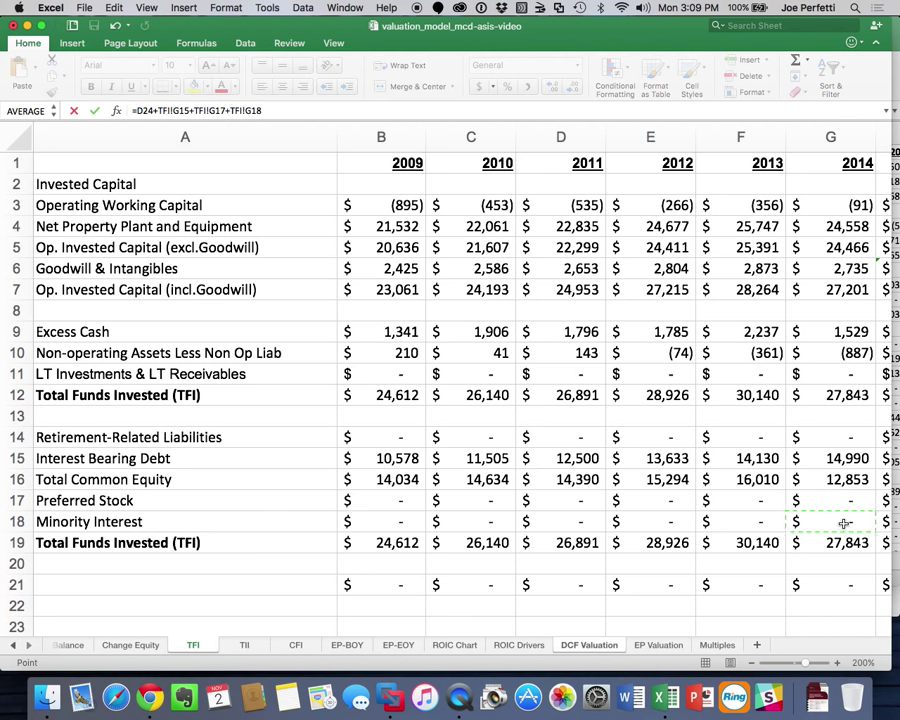
- Complete the E17 formula by subtracting the Balance sheet's 2014 Operating Cash (G4) and Excess Cash (G5)
{"action": "type", "text": "-"}
{"action": "left_click", "coordinate": [67, 650]}
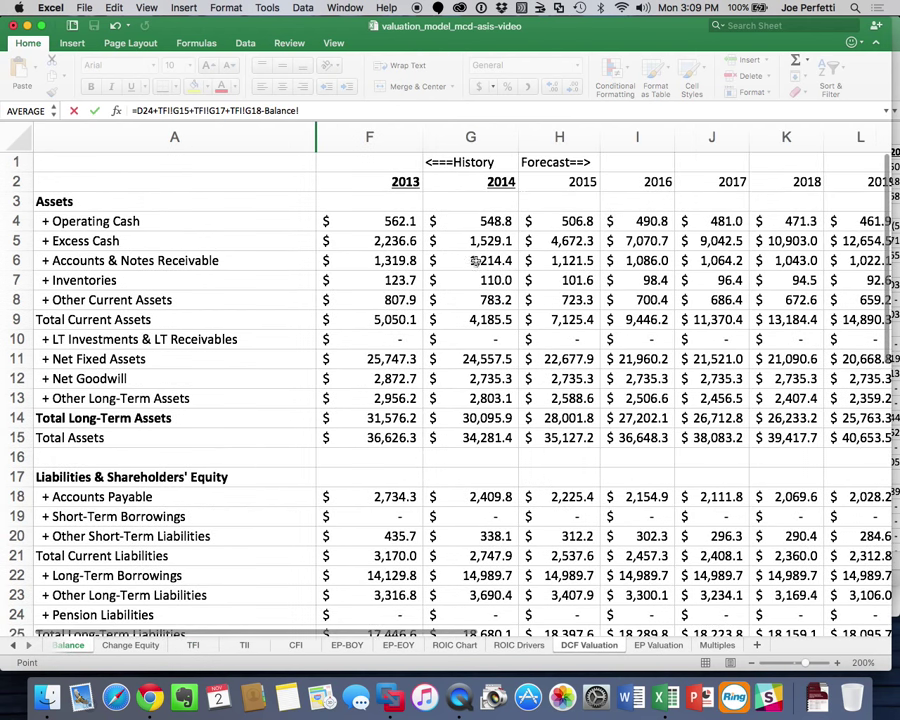
{"action": "left_click", "coordinate": [500, 220]}
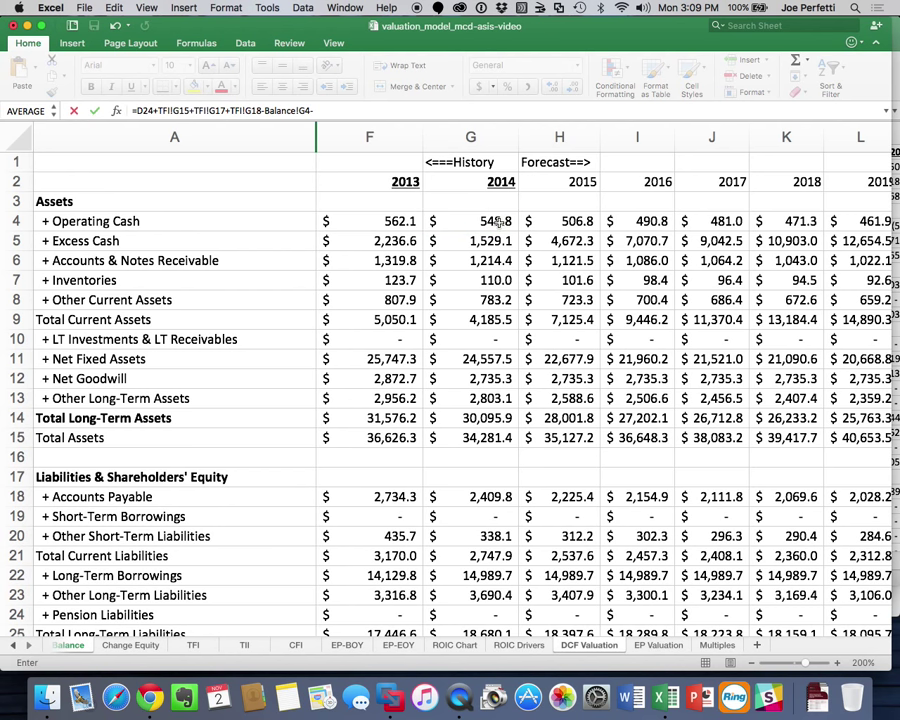
{"action": "type", "text": "-"}
{"action": "left_click", "coordinate": [493, 243]}
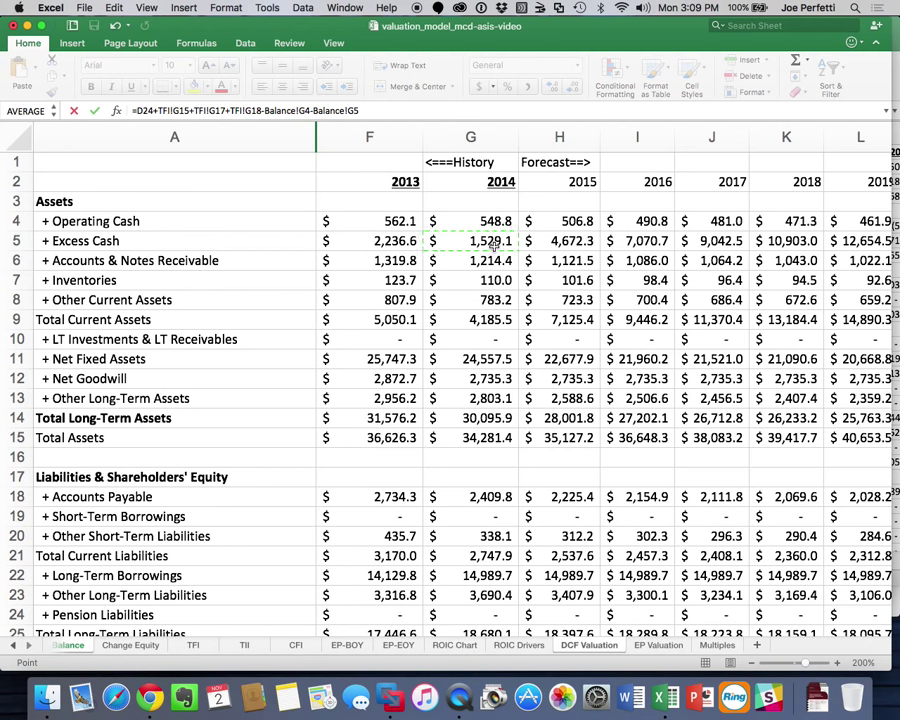
{"action": "key", "text": "Return"}
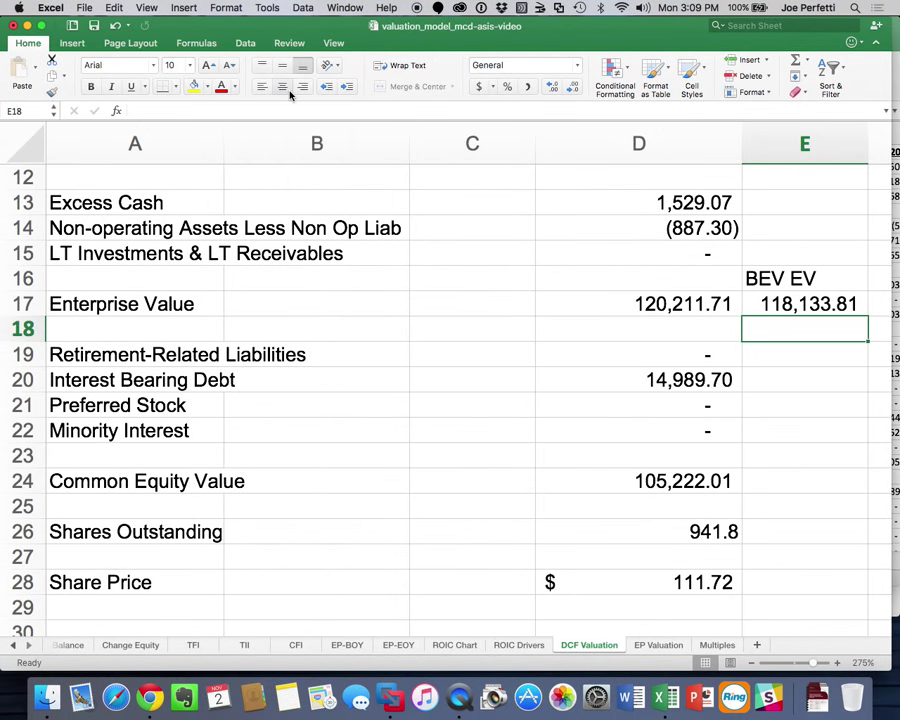
- Calculate the implied EV/Sales multiple in Multiples cell D11 as the BEV EV (DCF Valuation E17) divided by 2016 Sales (Assumptions C13)
{"action": "left_click", "coordinate": [720, 644]}
{"action": "left_click", "coordinate": [347, 441]}
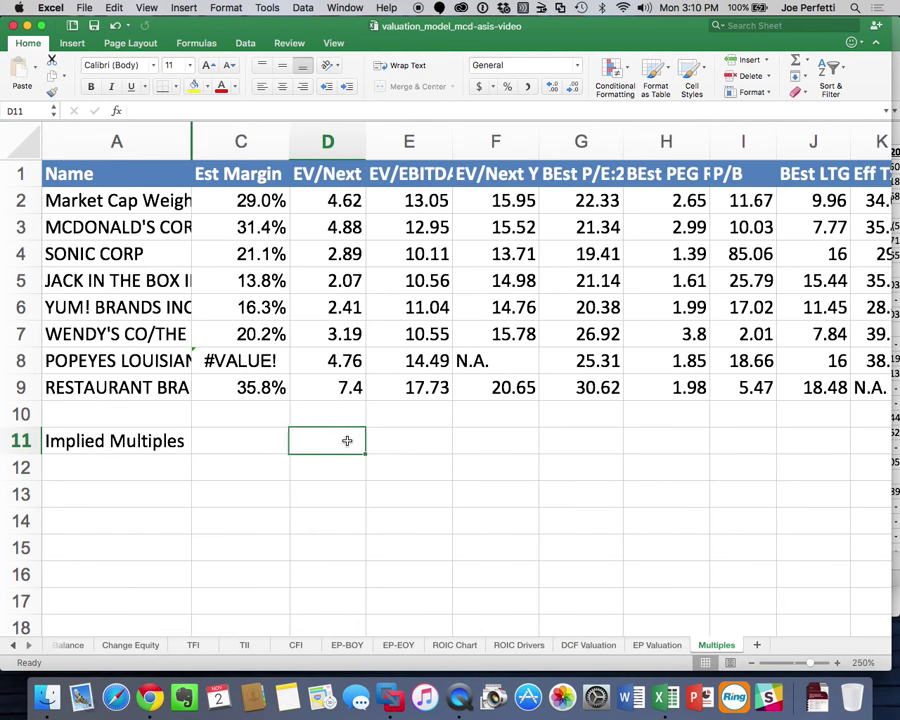
{"action": "type", "text": "='DCF Valuation'!"}
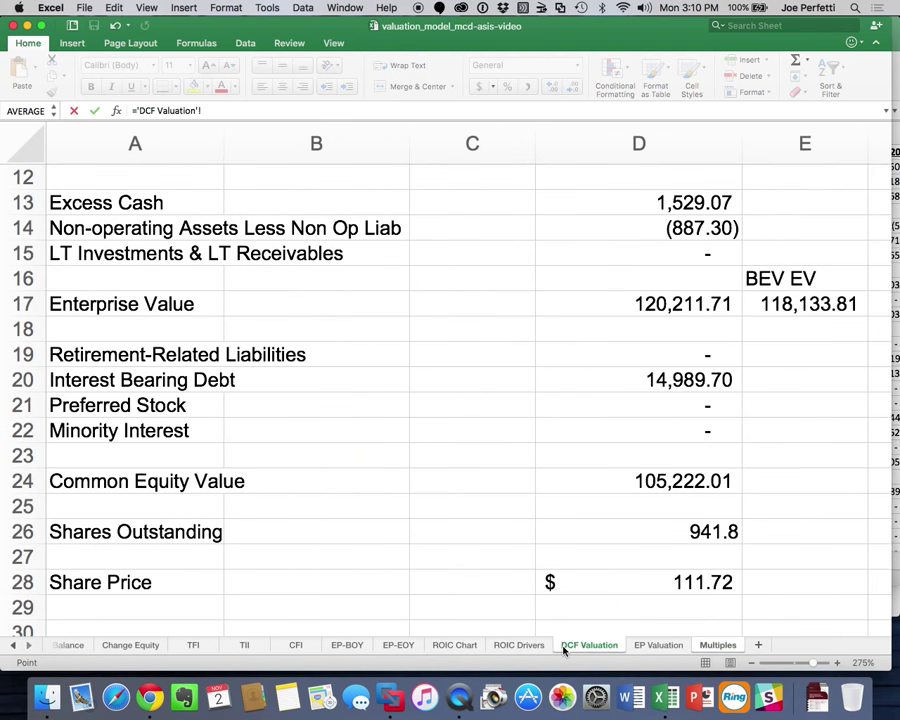
{"action": "left_click", "coordinate": [587, 645]}
{"action": "left_click", "coordinate": [803, 306]}
{"action": "type", "text": "/"}
{"action": "left_click", "coordinate": [14, 646]}
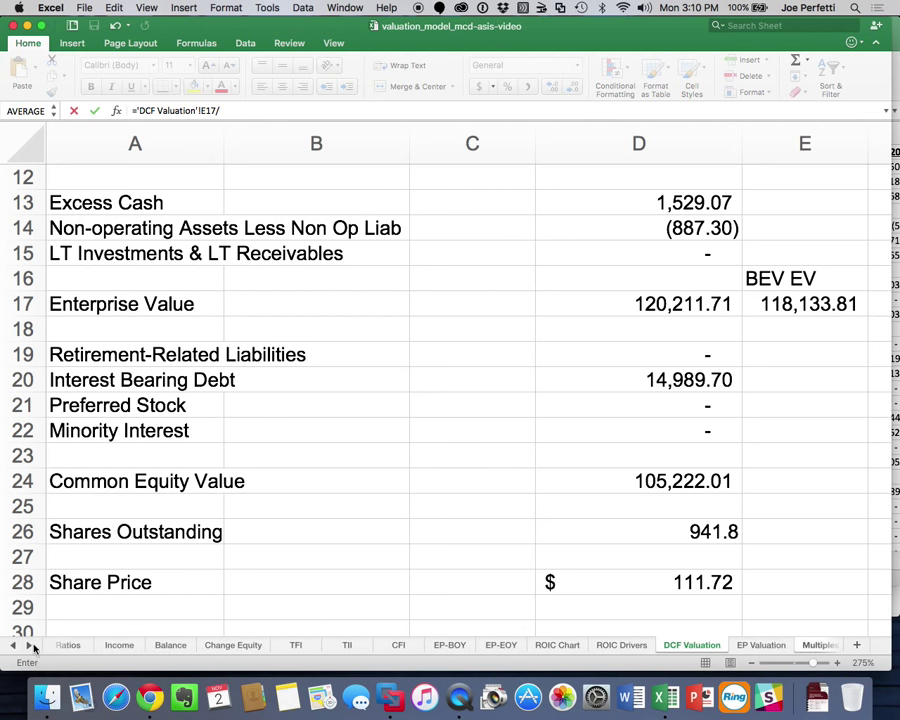
{"action": "left_click", "coordinate": [14, 646]}
{"action": "left_click", "coordinate": [14, 646]}
{"action": "left_click", "coordinate": [138, 645]}
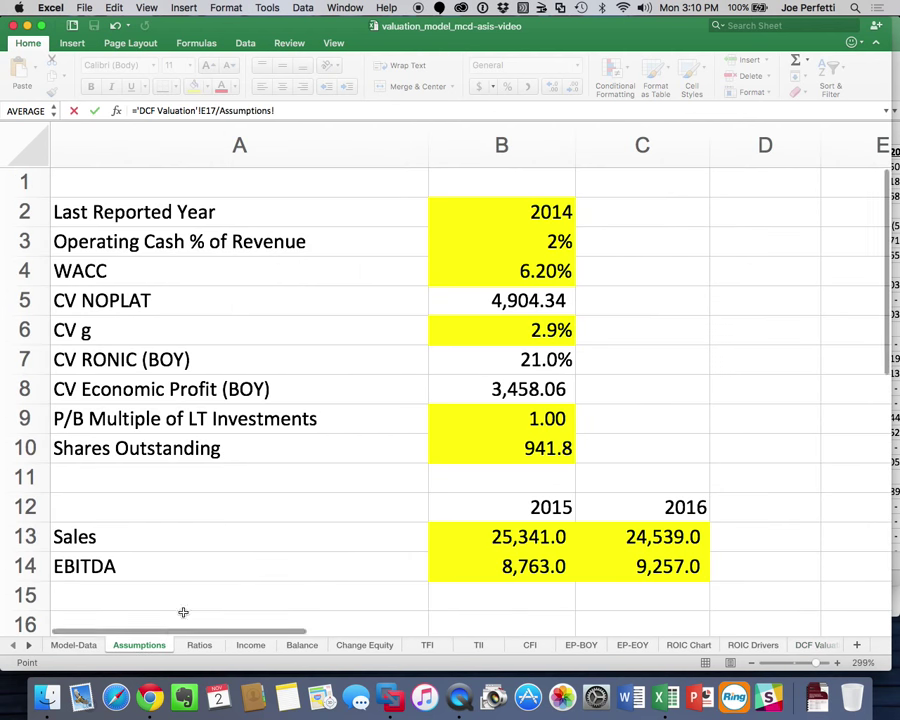
{"action": "left_click", "coordinate": [666, 541]}
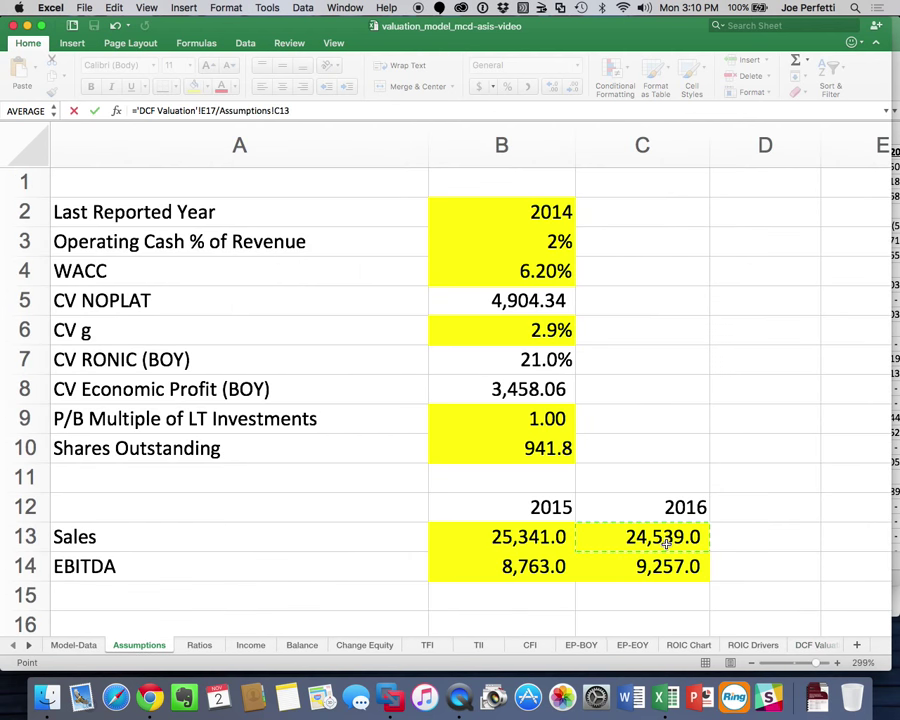
{"action": "key", "text": "Return"}
- Calculate the implied EV/EBITDA multiple in Multiples cell E11 as the BEV EV (DCF Valuation E17) divided by 2016 EBITDA (Assumptions C14)
{"action": "left_click", "coordinate": [430, 444]}
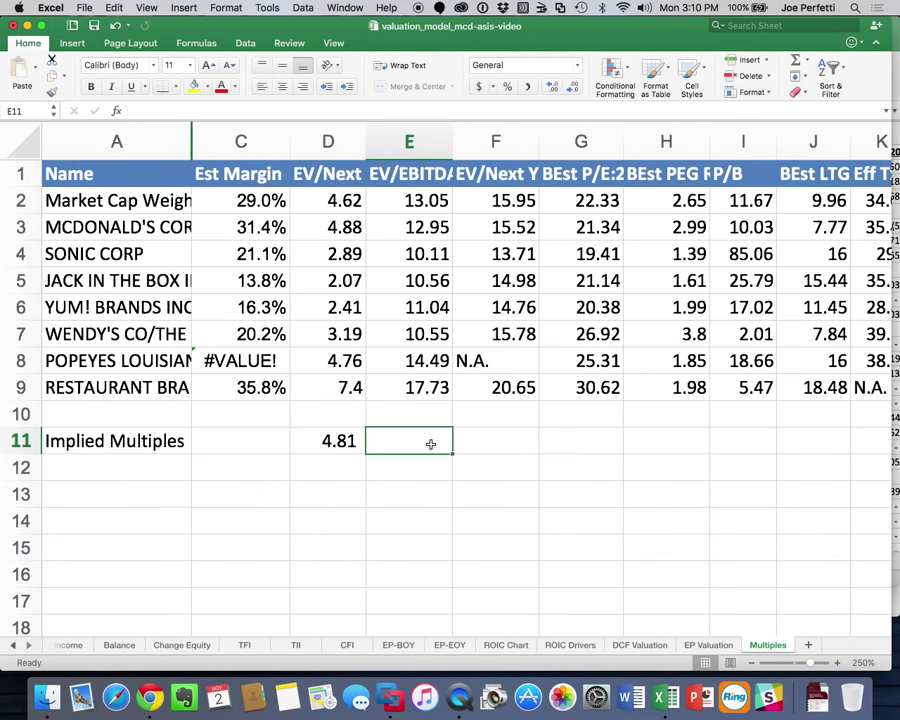
{"action": "type", "text": "="}
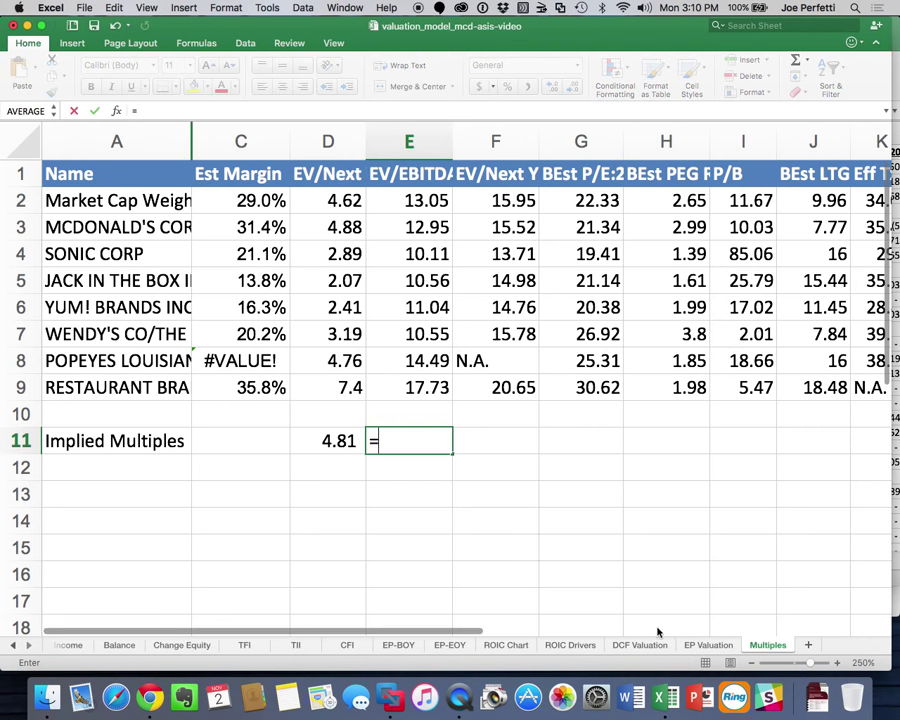
{"action": "left_click", "coordinate": [637, 650]}
{"action": "left_click", "coordinate": [828, 300]}
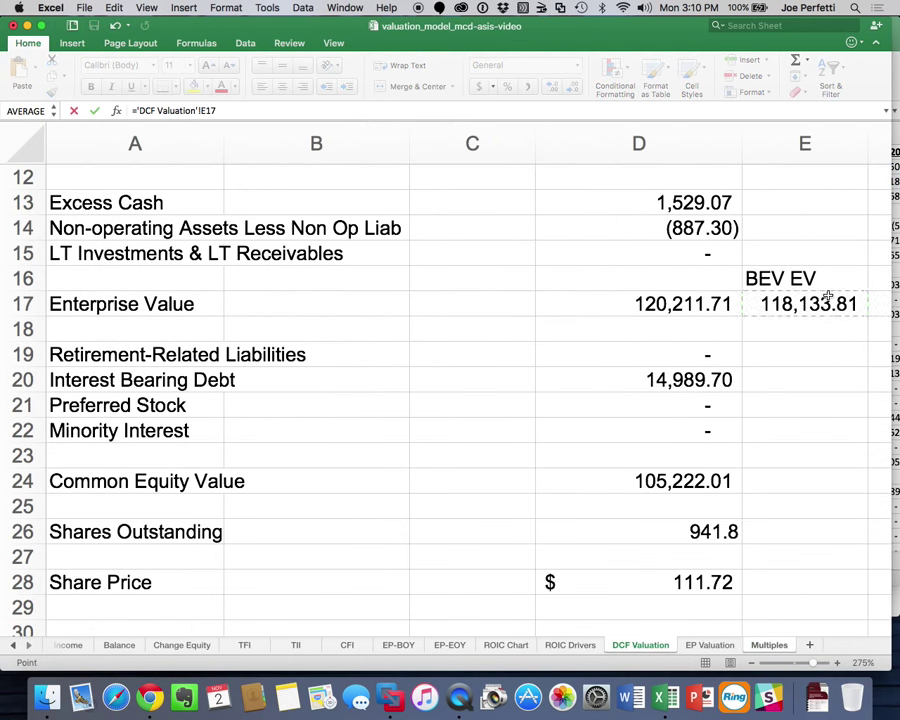
{"action": "left_click", "coordinate": [14, 647]}
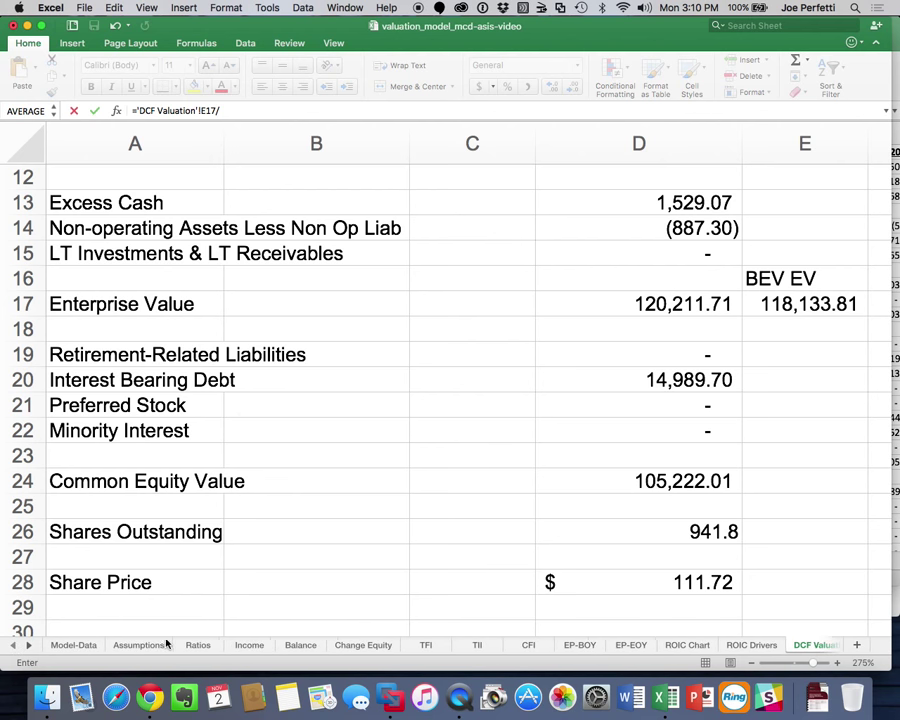
{"action": "left_click", "coordinate": [150, 645]}
{"action": "left_click", "coordinate": [660, 566]}
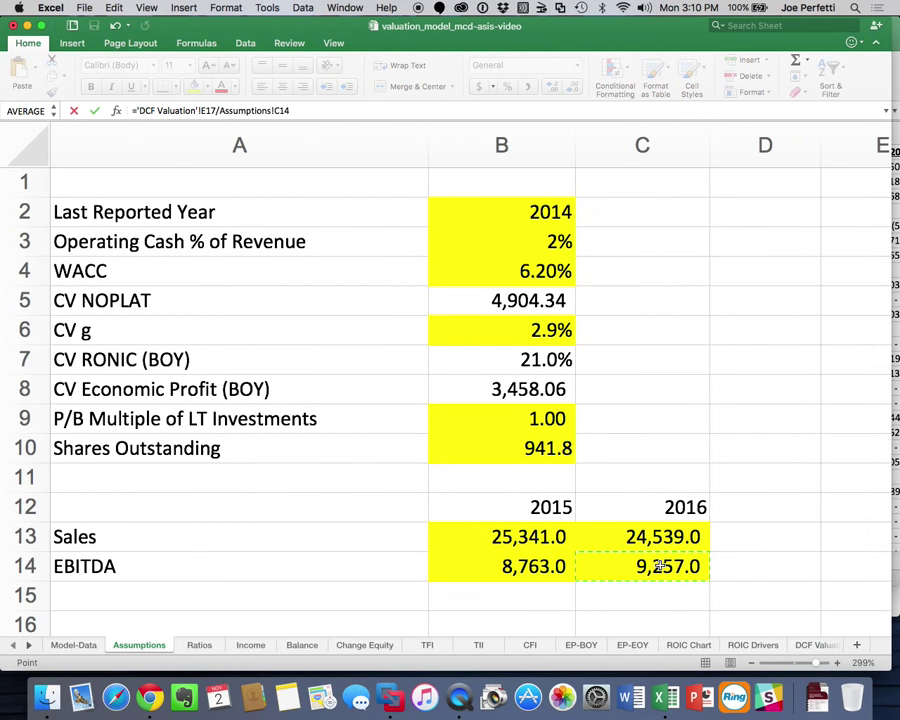
{"action": "key", "text": "Return"}
- Calculate the implied EV/Operating Income multiple in Multiples cell F11 as DCF Valuation E17 divided by 2016 Operating Income on the Income sheet
{"action": "key", "text": "Right"}
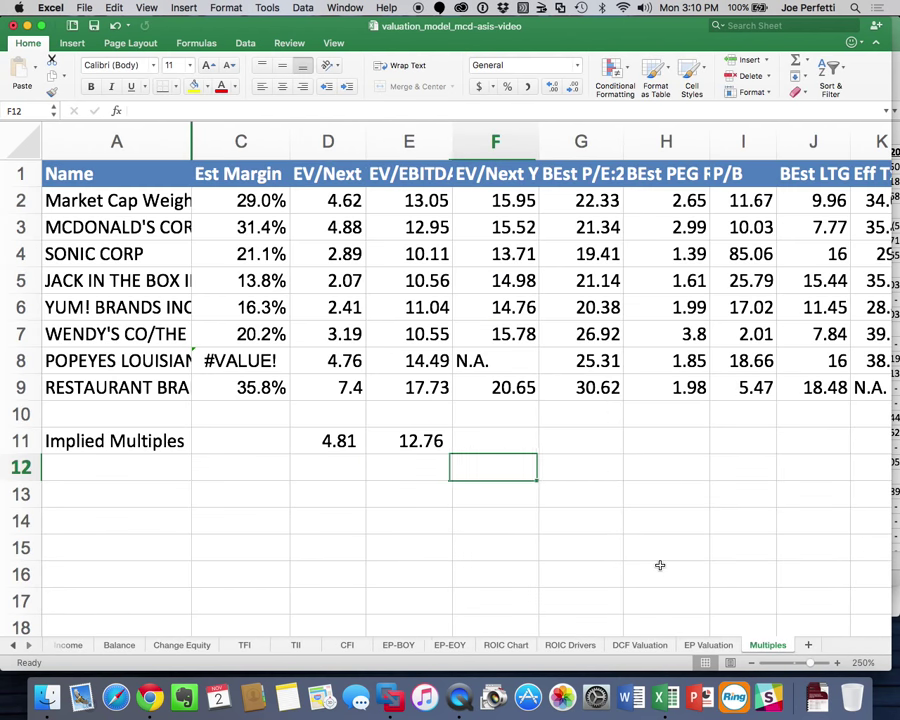
{"action": "key", "text": "Up"}
{"action": "type", "text": "="}
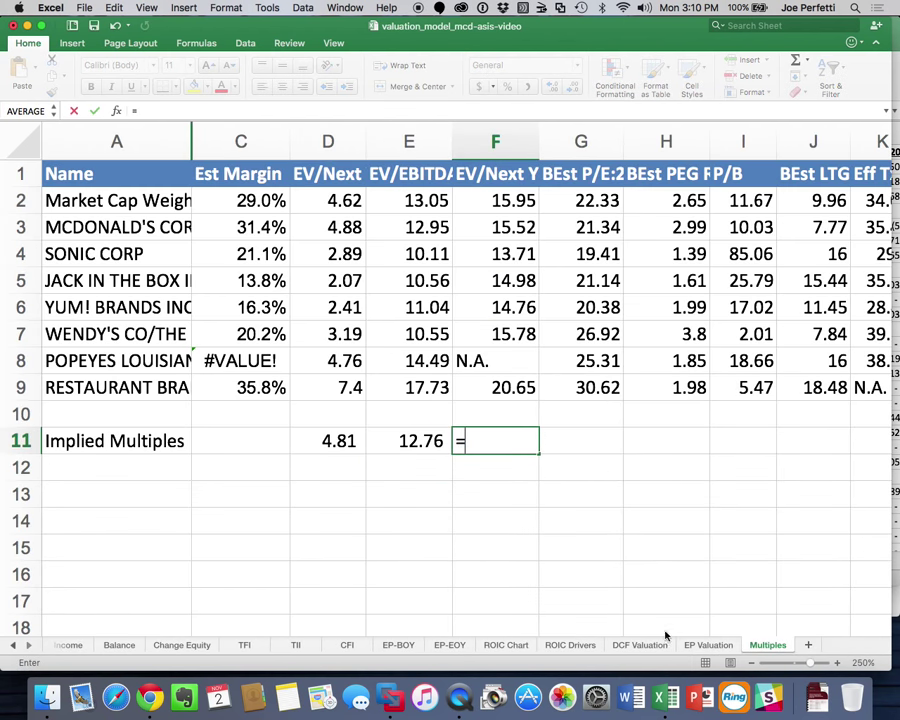
{"action": "left_click", "coordinate": [642, 645]}
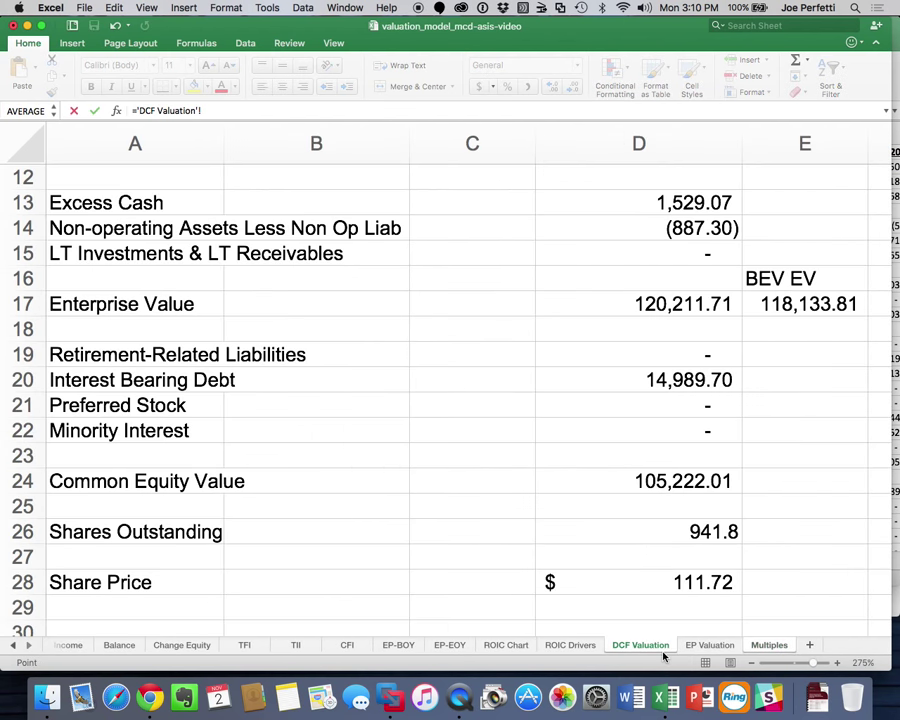
{"action": "left_click", "coordinate": [836, 304]}
{"action": "type", "text": "/"}
{"action": "left_click", "coordinate": [15, 645]}
{"action": "left_click", "coordinate": [15, 645]}
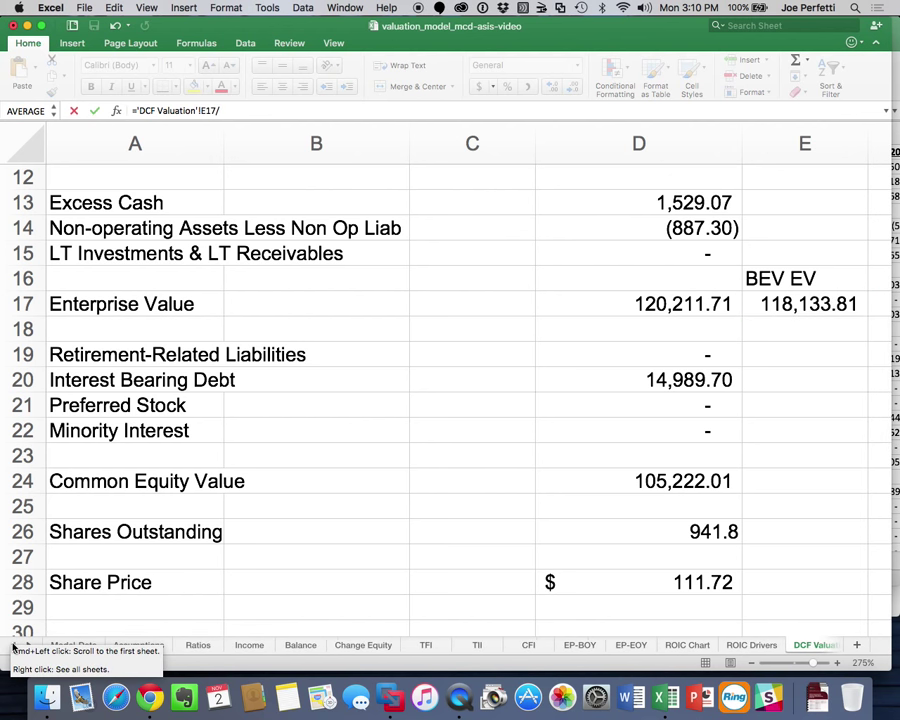
{"action": "left_click", "coordinate": [249, 645]}
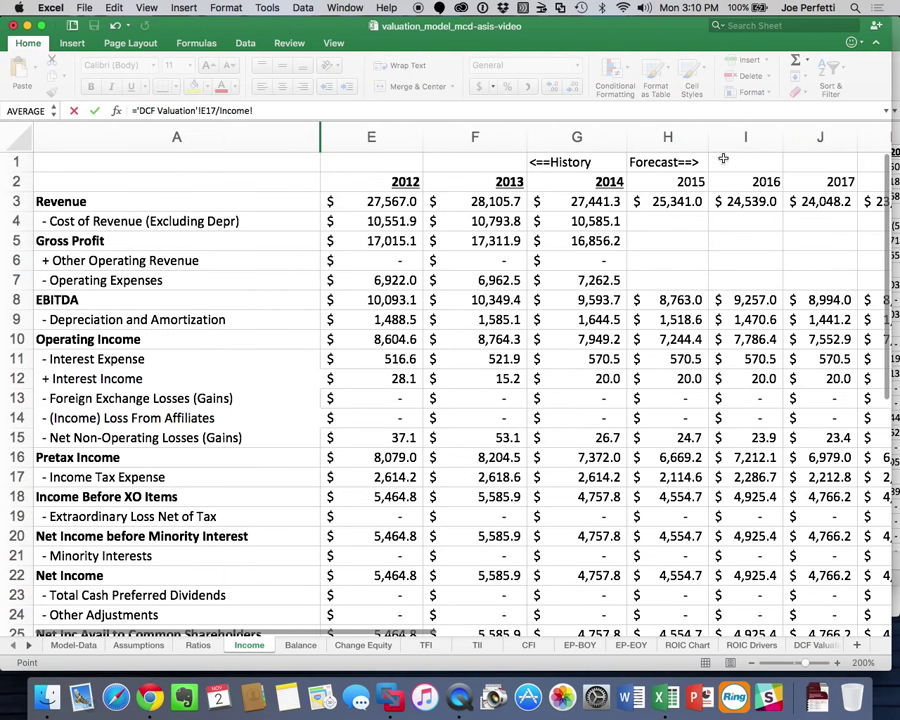
{"action": "left_click", "coordinate": [752, 341]}
{"action": "key", "text": "Return"}
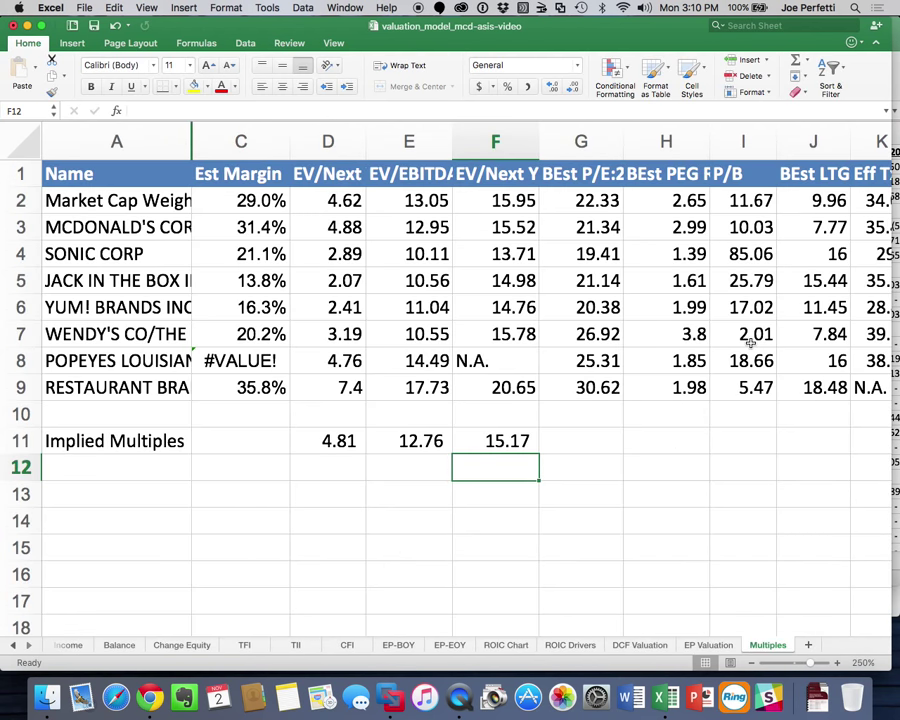
- Calculate the implied P/E multiple in Multiples cell G11 as Common Equity Value (DCF Valuation D24) divided by 2016 Net Inc Avail to Common Shareholders (Income I25)
{"action": "key", "text": "Right"}
{"action": "key", "text": "Up"}
{"action": "type", "text": "="}
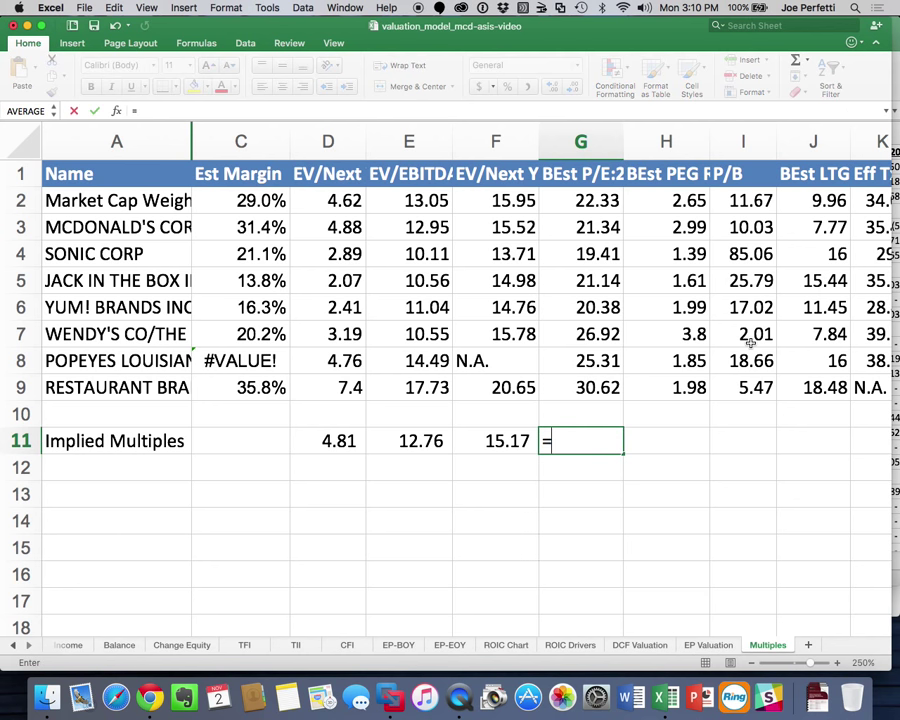
{"action": "left_click", "coordinate": [640, 648]}
{"action": "scroll", "coordinate": [658, 562], "scroll_direction": "down", "scroll_amount": 4}
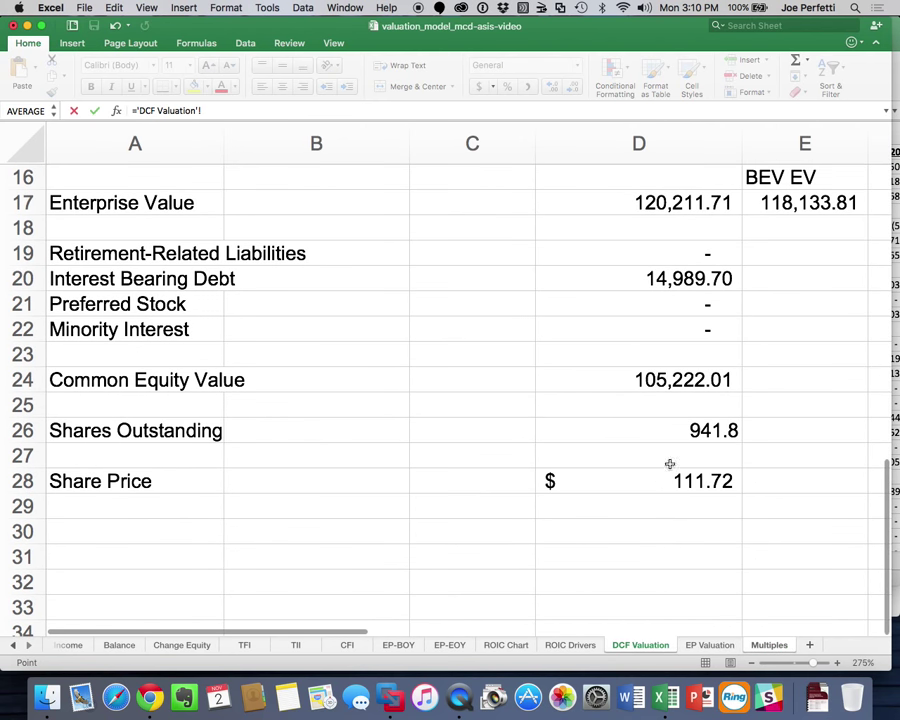
{"action": "left_click", "coordinate": [693, 383]}
{"action": "type", "text": "/"}
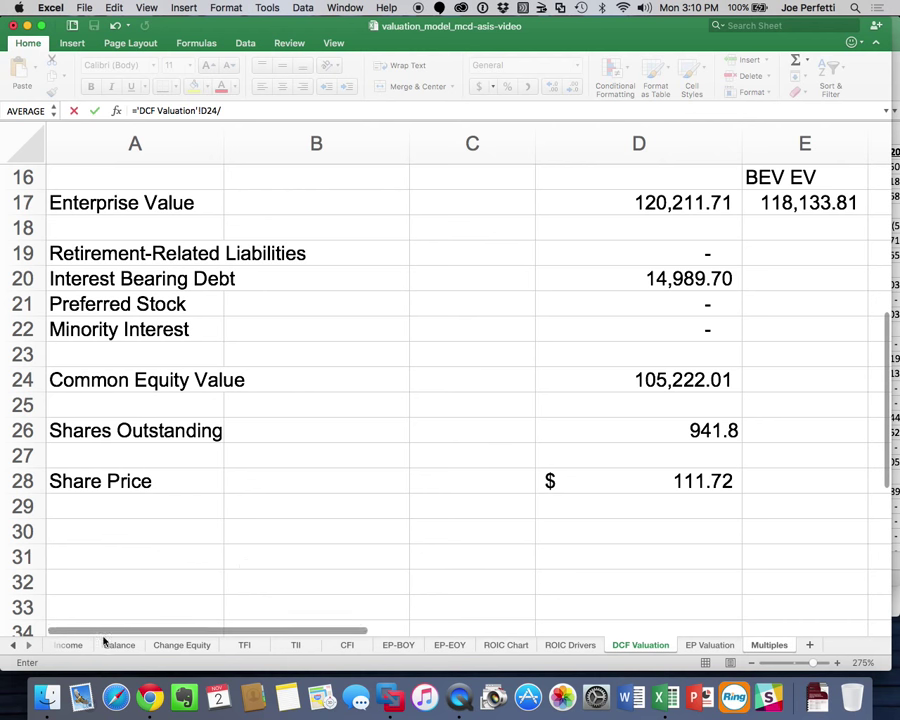
{"action": "left_click", "coordinate": [68, 645]}
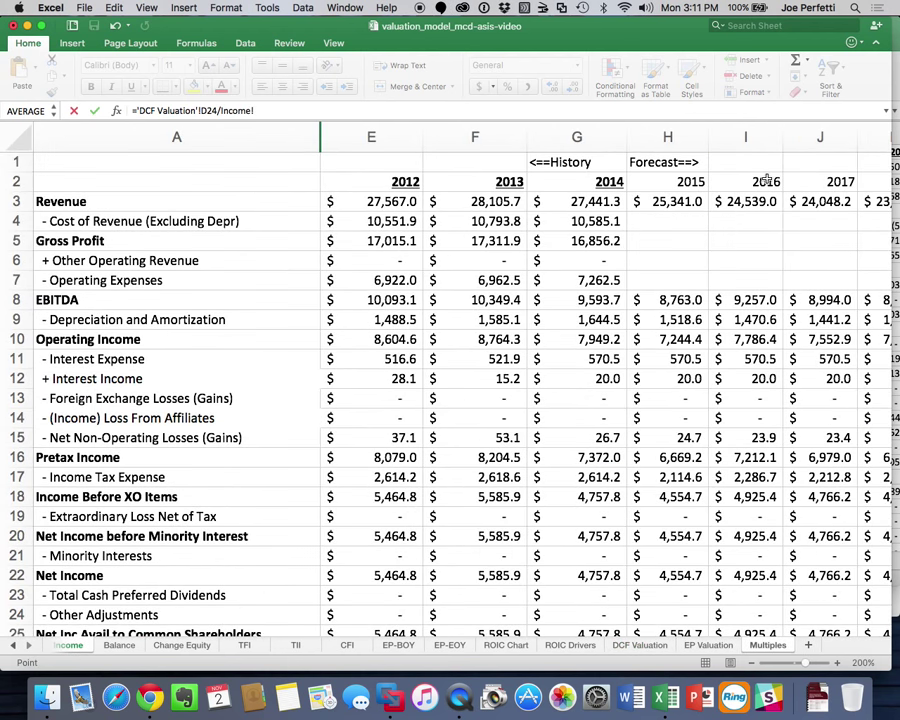
{"action": "scroll", "coordinate": [768, 330], "scroll_direction": "down", "scroll_amount": 5}
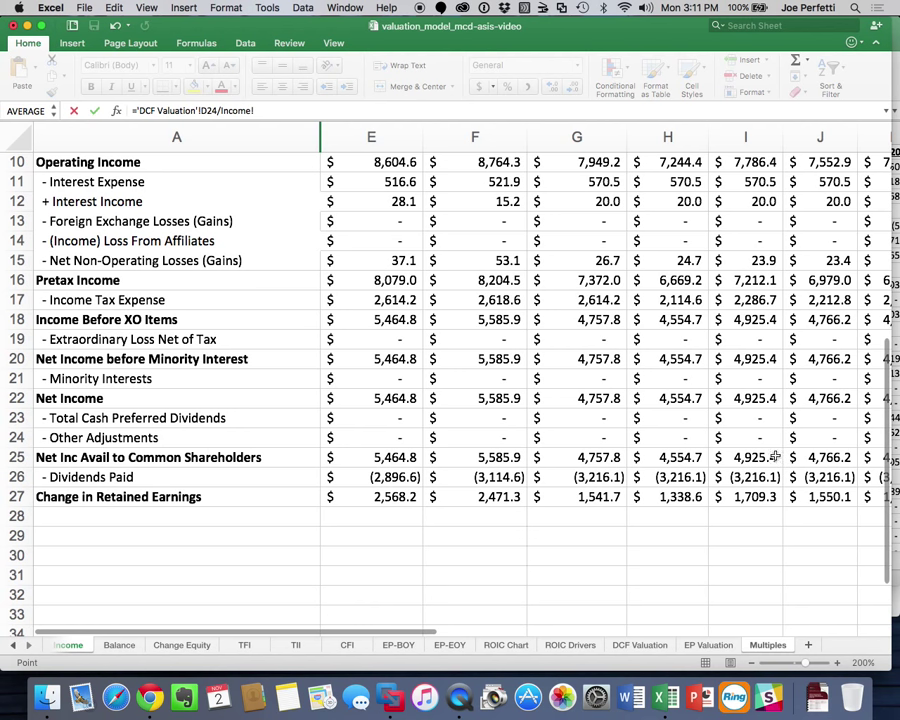
{"action": "left_click", "coordinate": [770, 457]}
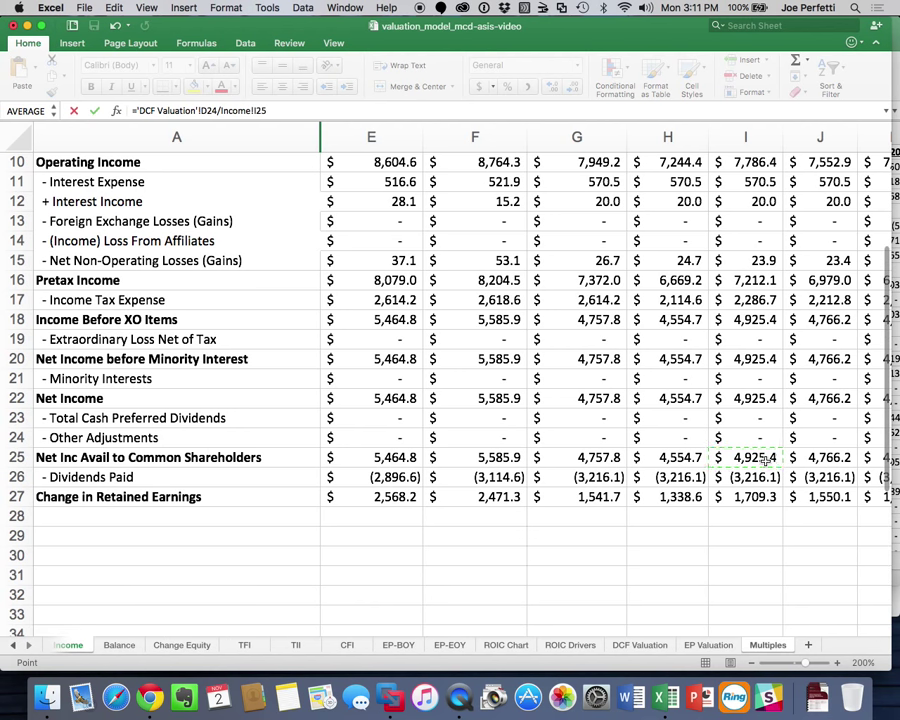
{"action": "key", "text": "Return"}
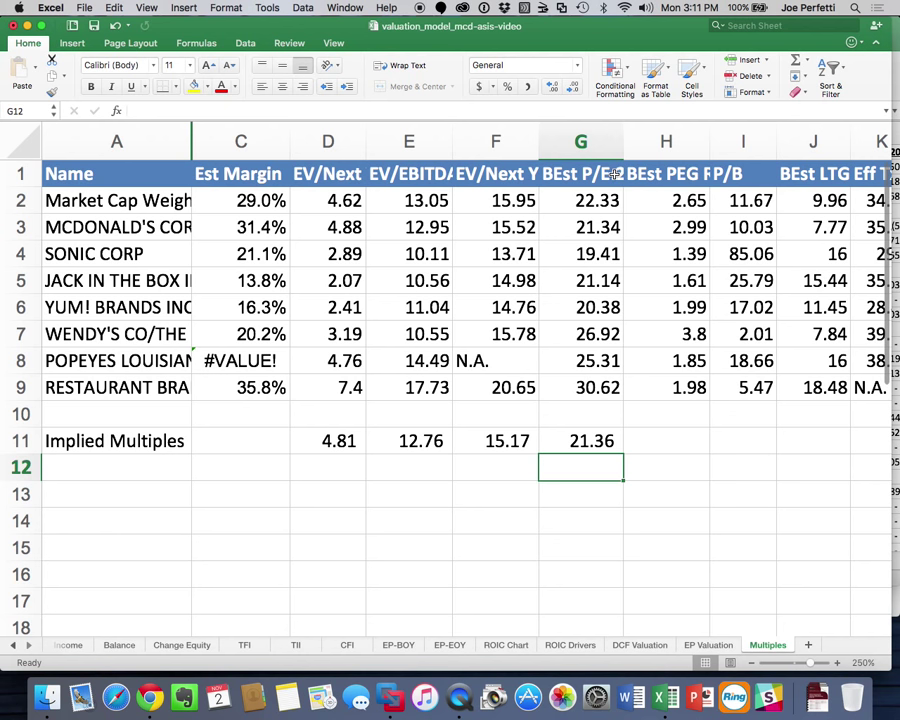
- Change the denominator of the implied P/E formula in G11 to 2016 Net Income (Income I22)
{"action": "left_click", "coordinate": [600, 443]}
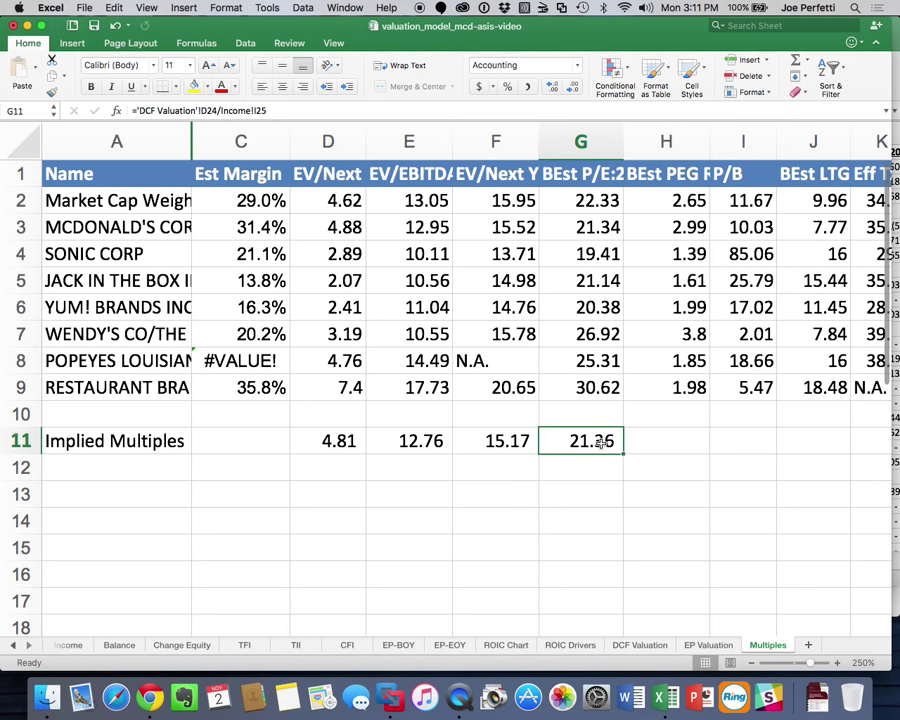
{"action": "left_click", "coordinate": [315, 113]}
{"action": "key", "text": "BackSpace"}
{"action": "key", "text": "BackSpace"}
{"action": "key", "text": "BackSpace"}
{"action": "key", "text": "BackSpace"}
{"action": "key", "text": "BackSpace"}
{"action": "key", "text": "BackSpace"}
{"action": "key", "text": "BackSpace"}
{"action": "key", "text": "BackSpace"}
{"action": "key", "text": "BackSpace"}
{"action": "key", "text": "BackSpace"}
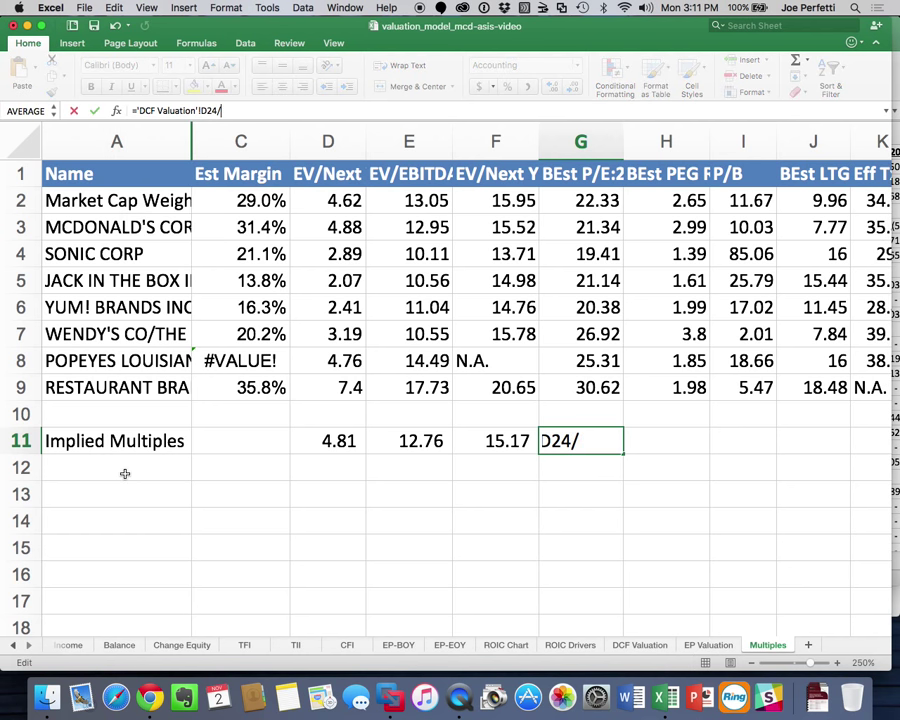
{"action": "left_click", "coordinate": [70, 644]}
{"action": "scroll", "coordinate": [518, 302], "scroll_direction": "up", "scroll_amount": 3}
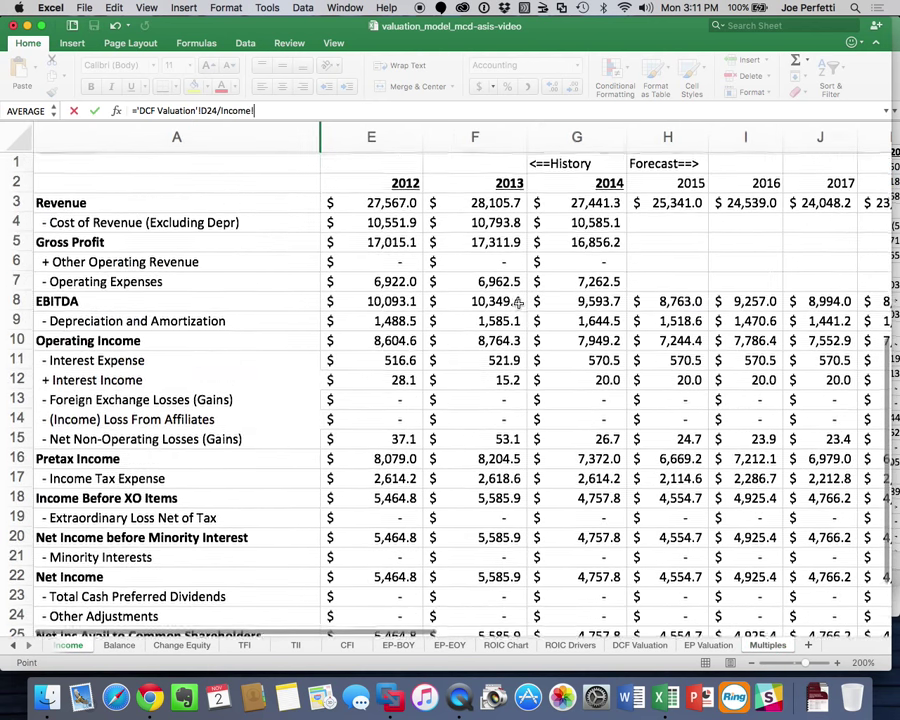
{"action": "scroll", "coordinate": [518, 302], "scroll_direction": "down", "scroll_amount": 5}
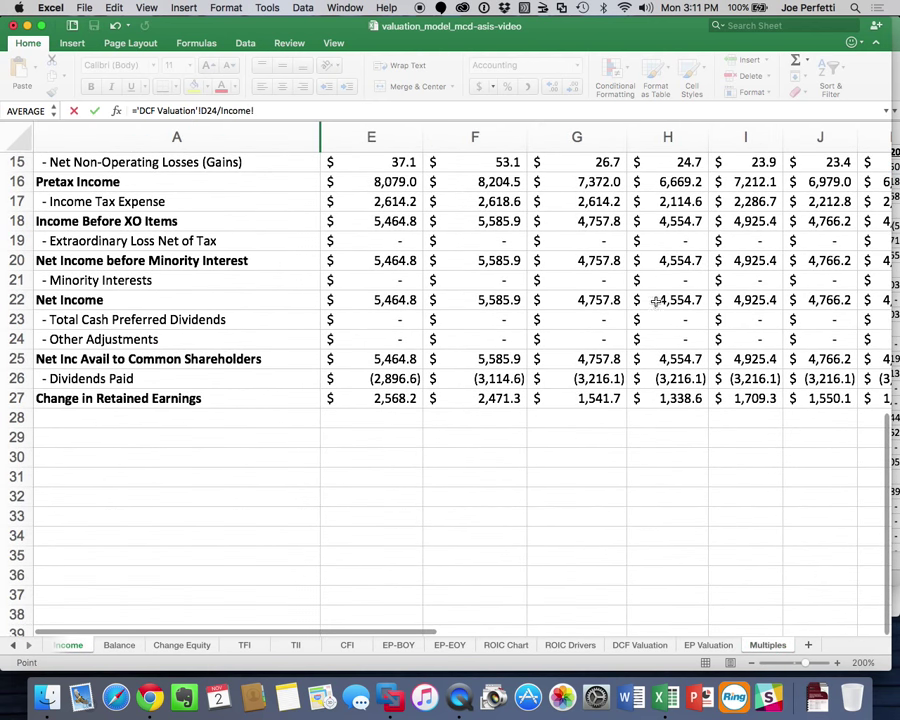
{"action": "left_click", "coordinate": [768, 300]}
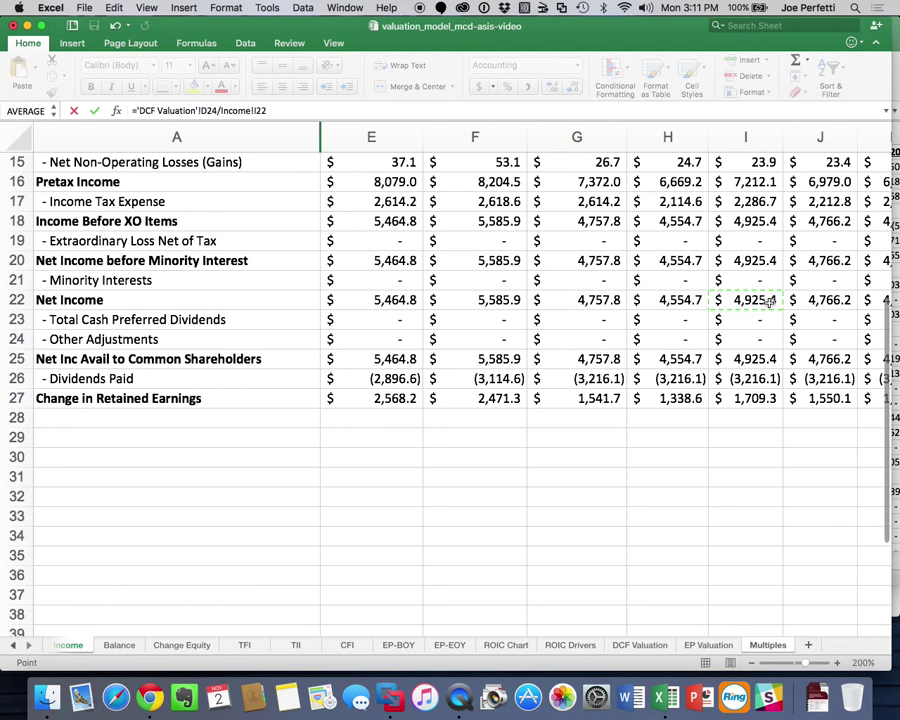
{"action": "key", "text": "Return"}
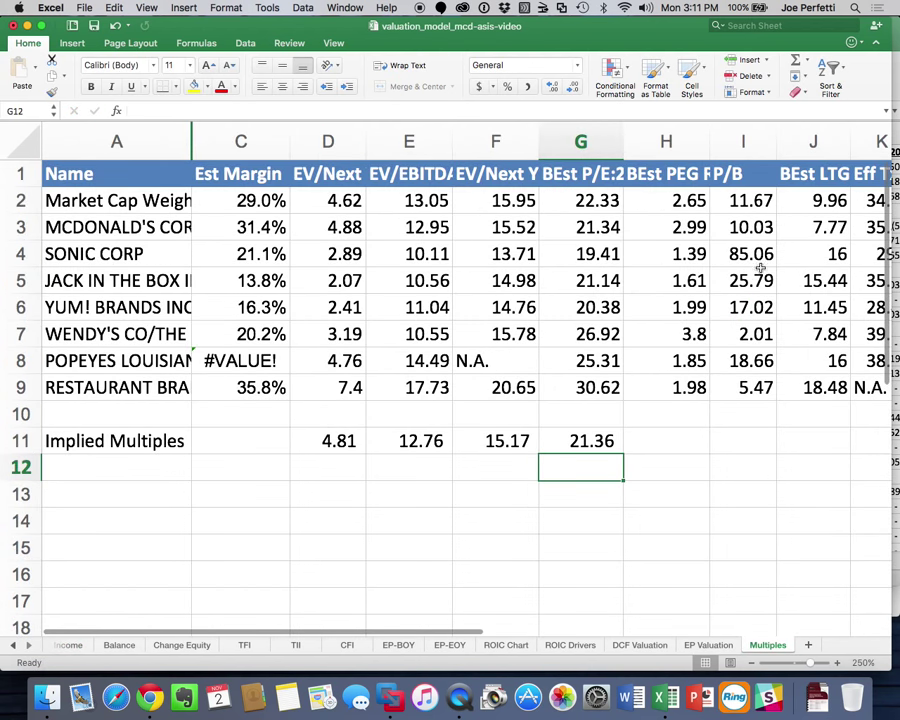
- Calculate the implied P/B multiple in I11 as DCF Valuation D24 divided by 2014 Total Equity (Balance G31), and highlight the McDonald's row for comparison
{"action": "left_click", "coordinate": [730, 438]}
{"action": "type", "text": "="}
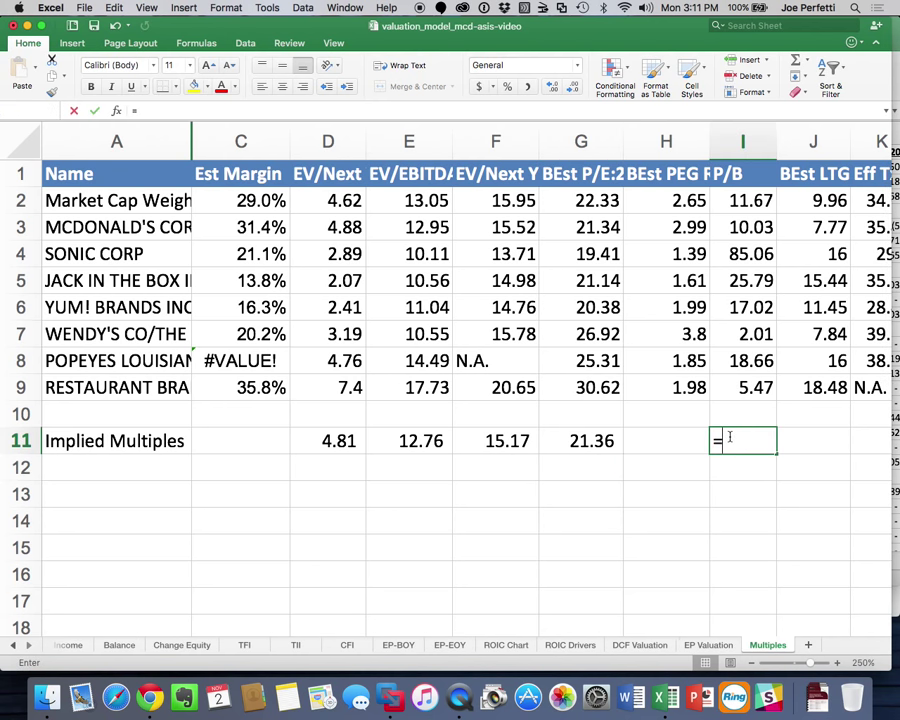
{"action": "left_click", "coordinate": [640, 645]}
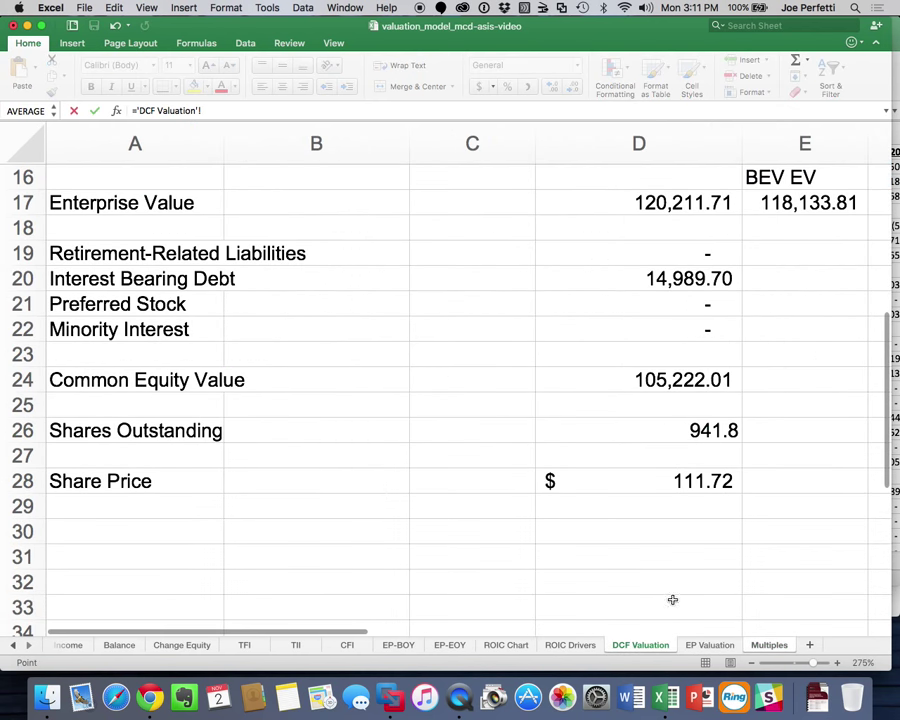
{"action": "left_click", "coordinate": [673, 386]}
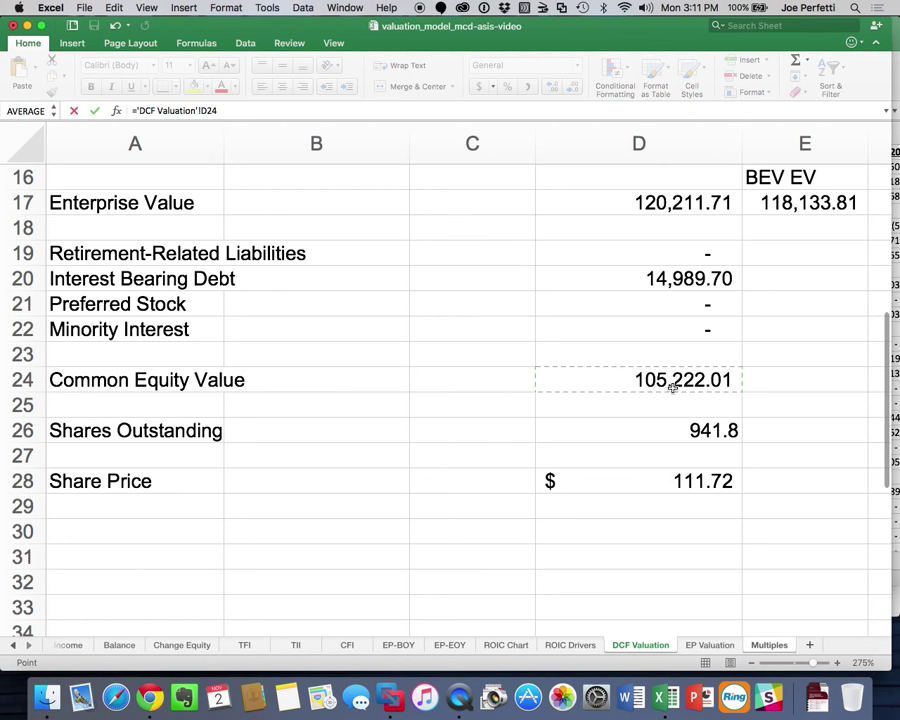
{"action": "type", "text": "/"}
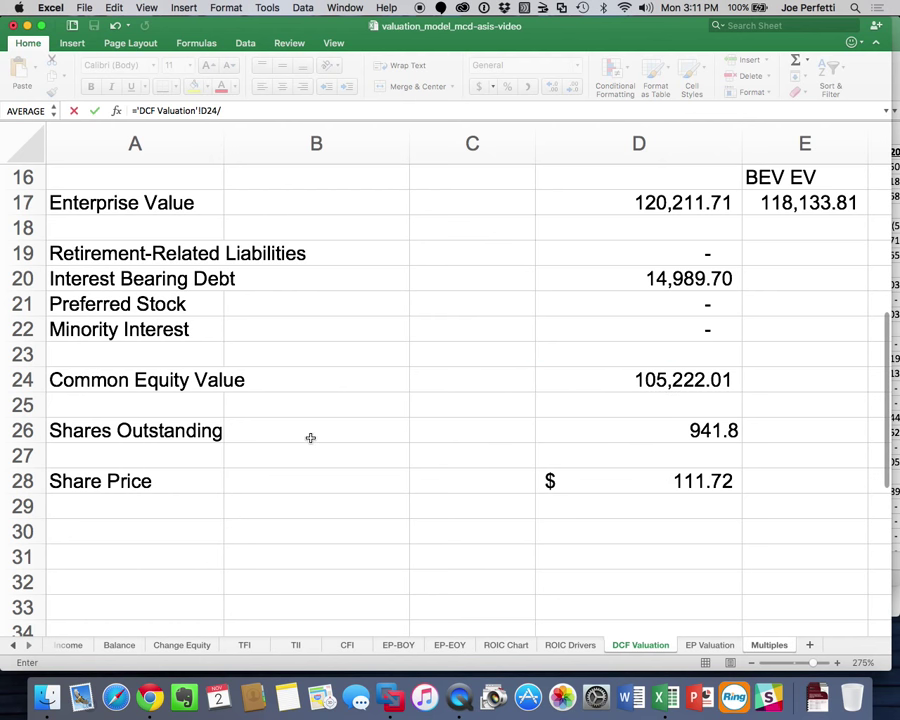
{"action": "left_click", "coordinate": [119, 645]}
{"action": "scroll", "coordinate": [525, 310], "scroll_direction": "down", "scroll_amount": 5}
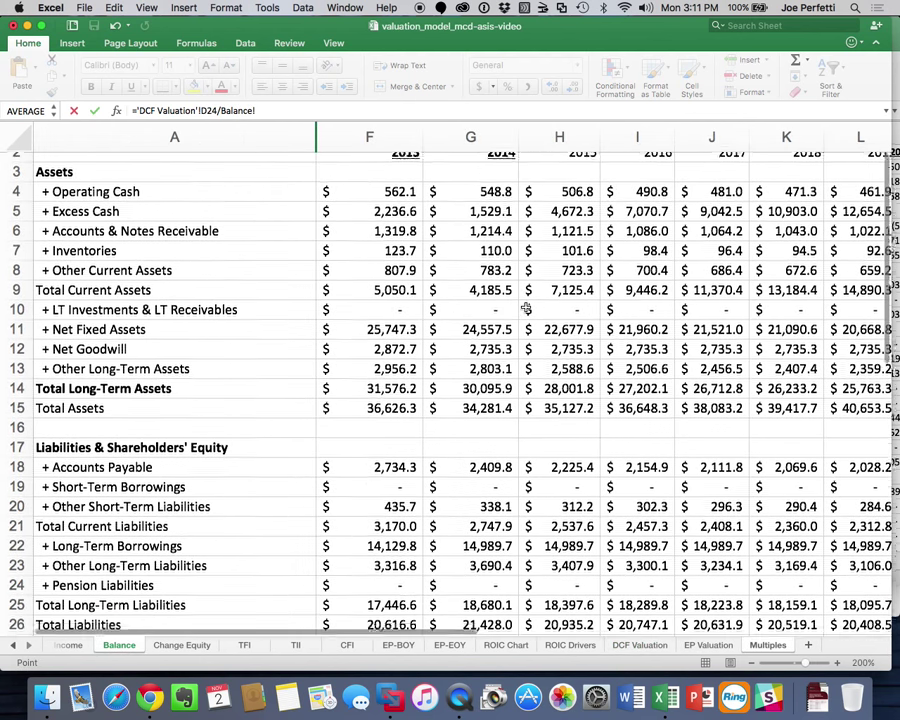
{"action": "scroll", "coordinate": [525, 307], "scroll_direction": "down", "scroll_amount": 2}
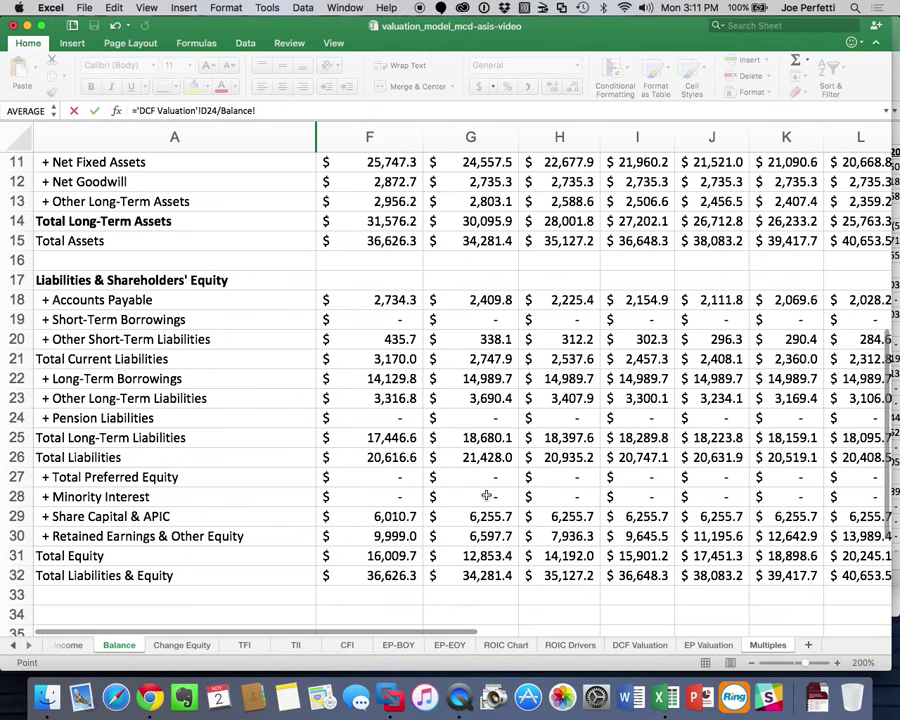
{"action": "left_click", "coordinate": [470, 555]}
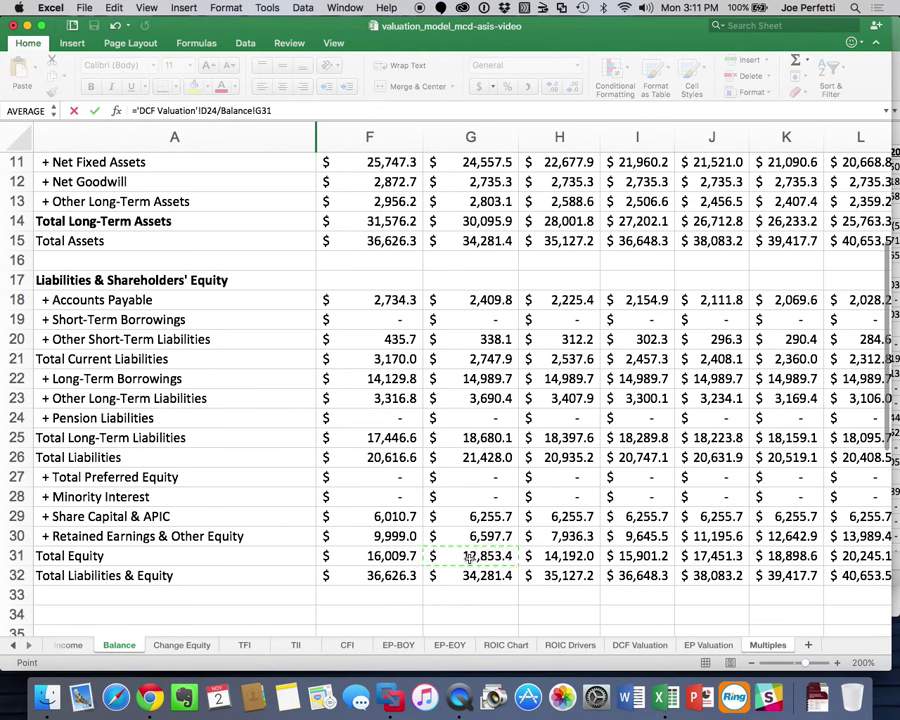
{"action": "key", "text": "Return"}
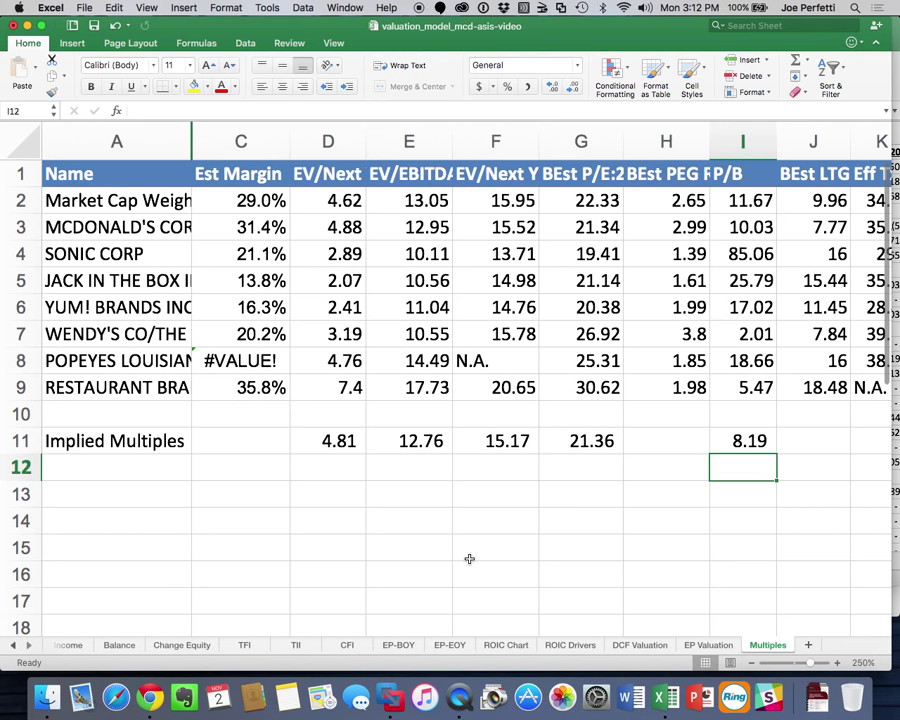
{"action": "left_click", "coordinate": [19, 228]}
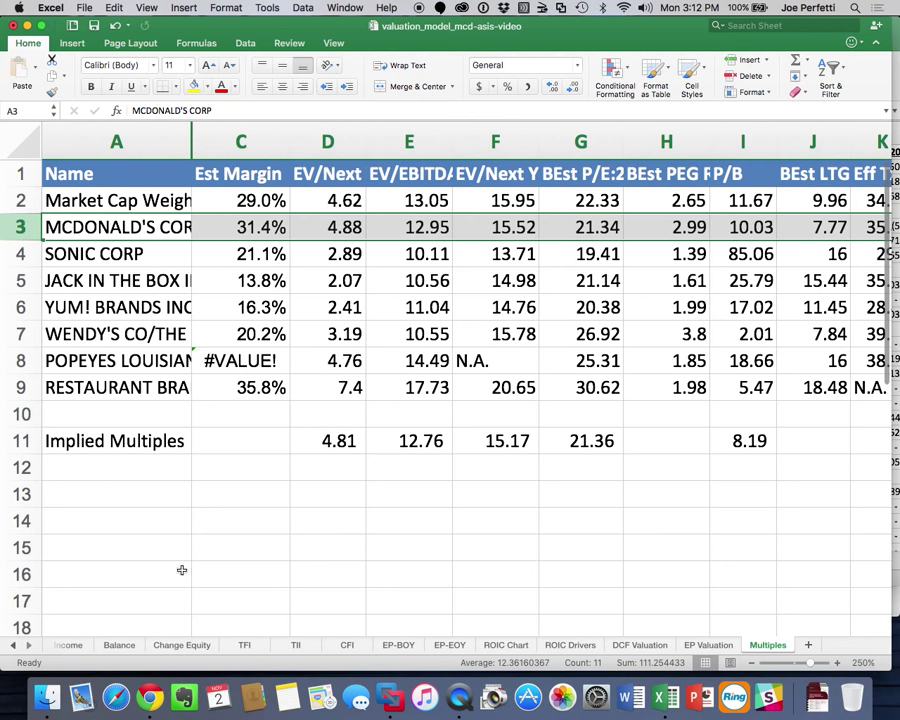
- On the Ratios sheet, set revenue growth in row 2 to 4% for 2017, 6% for 2019 and 4% for 2020
{"action": "left_click", "coordinate": [25, 646]}
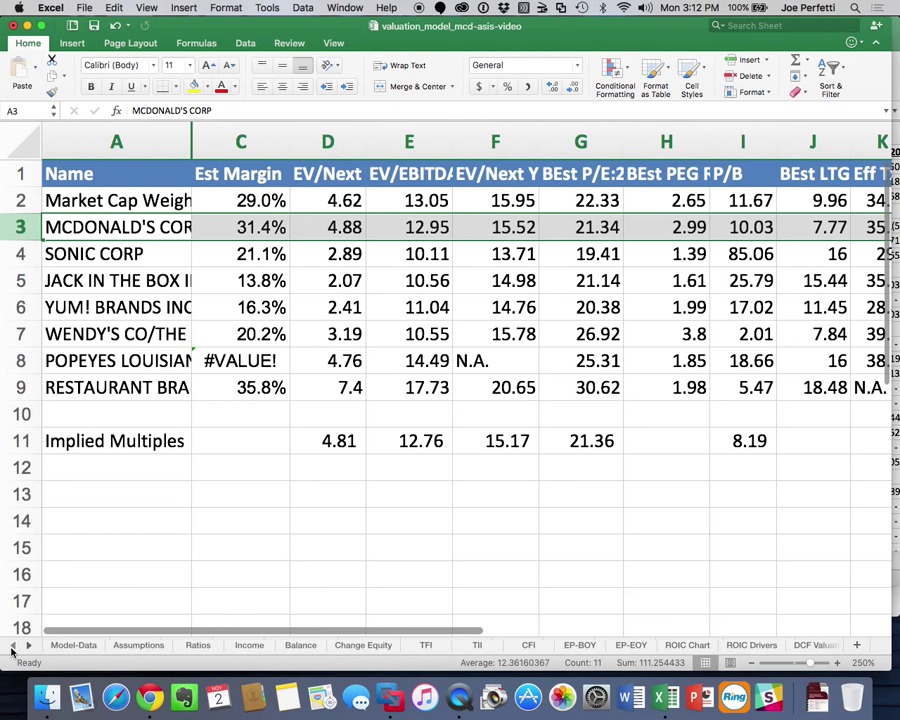
{"action": "left_click", "coordinate": [207, 650]}
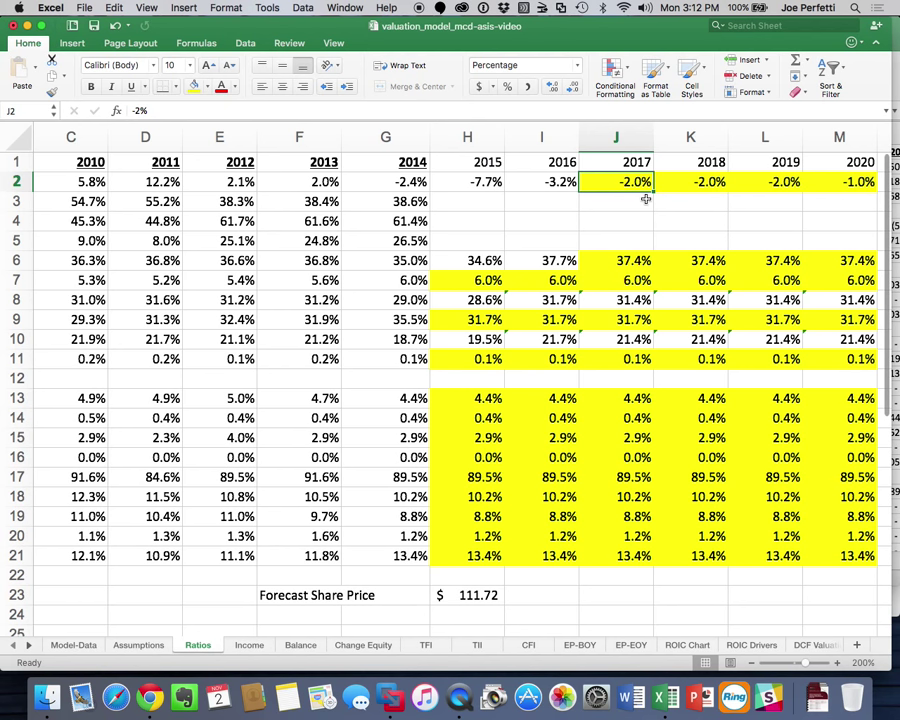
{"action": "type", "text": "4"}
{"action": "key", "text": "Return"}
{"action": "key", "text": "Up"}
{"action": "key", "text": "Right"}
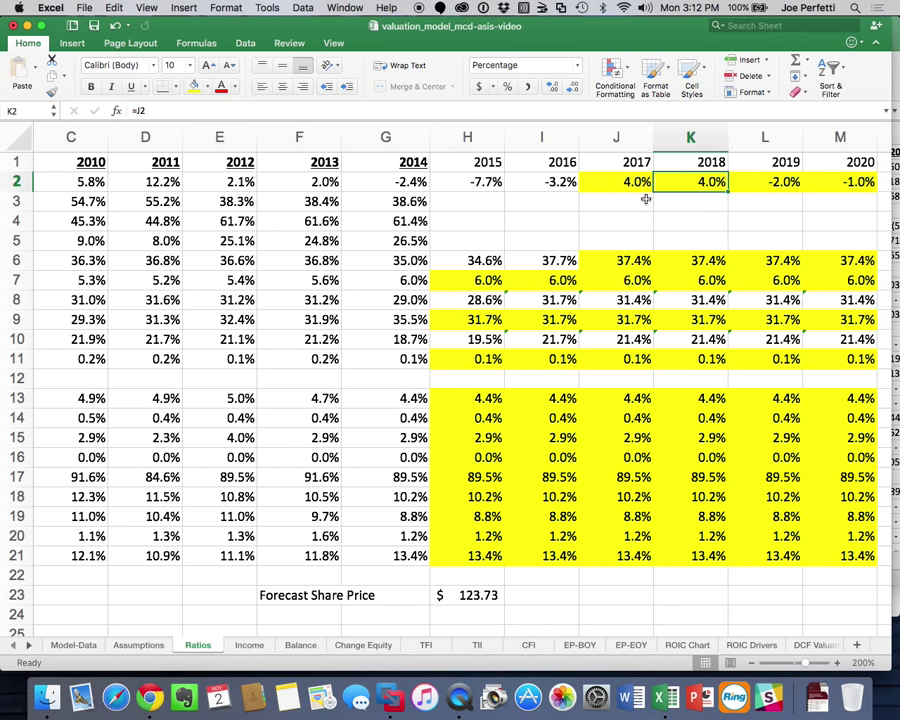
{"action": "key", "text": "Right"}
{"action": "type", "text": "6"}
{"action": "key", "text": "Return"}
{"action": "key", "text": "Up"}
{"action": "key", "text": "Right"}
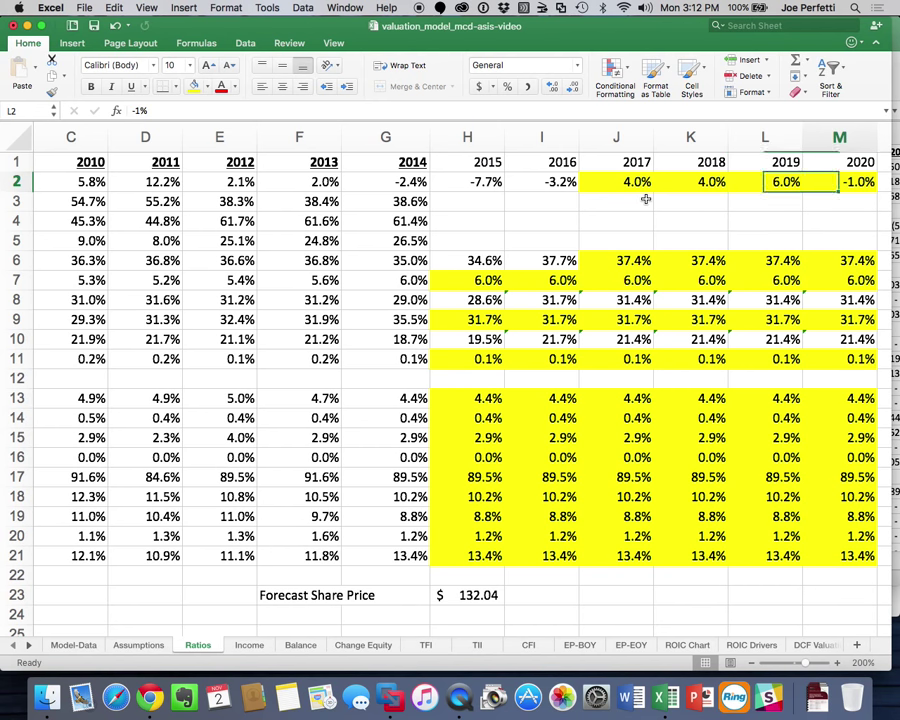
{"action": "type", "text": "4"}
{"action": "key", "text": "Return"}
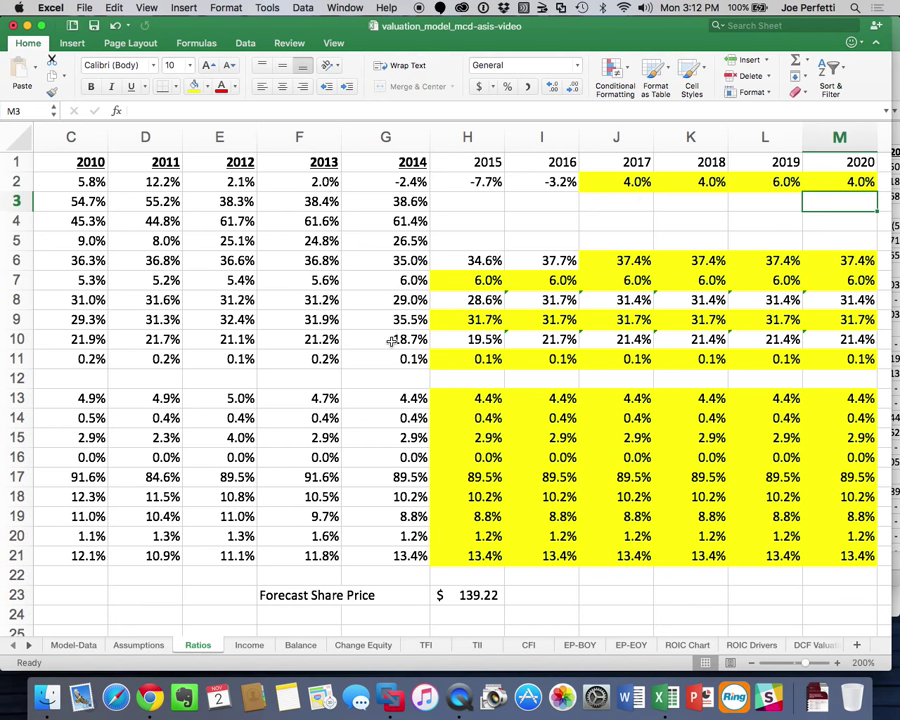
- Set CV g on the Assumptions sheet to 4% and check the Forecast Share Price on the Ratios sheet
{"action": "left_click", "coordinate": [138, 645]}
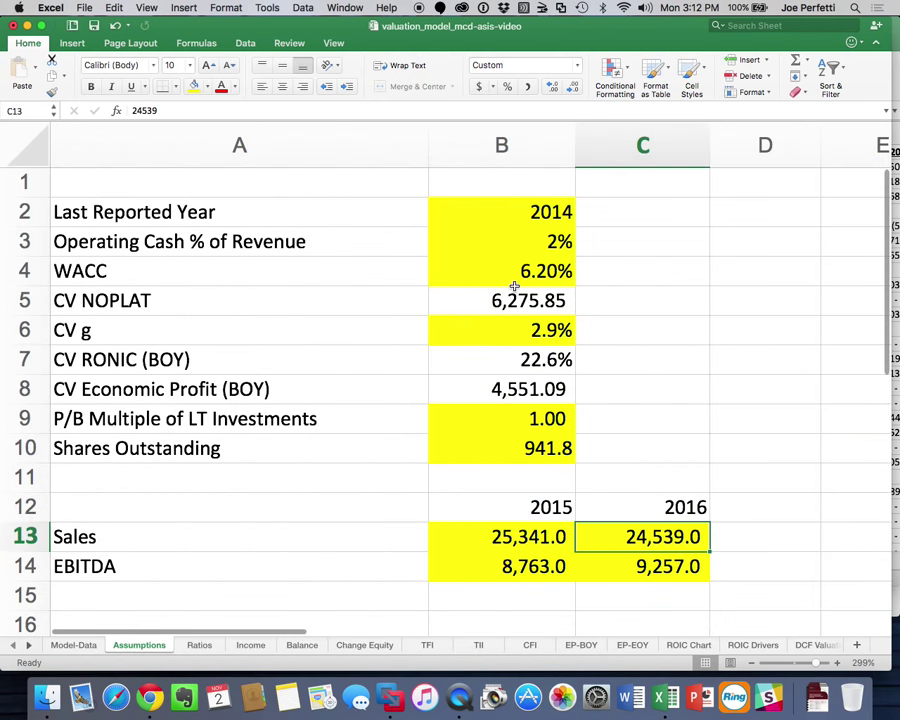
{"action": "left_click", "coordinate": [538, 331]}
{"action": "type", "text": "4"}
{"action": "key", "text": "Return"}
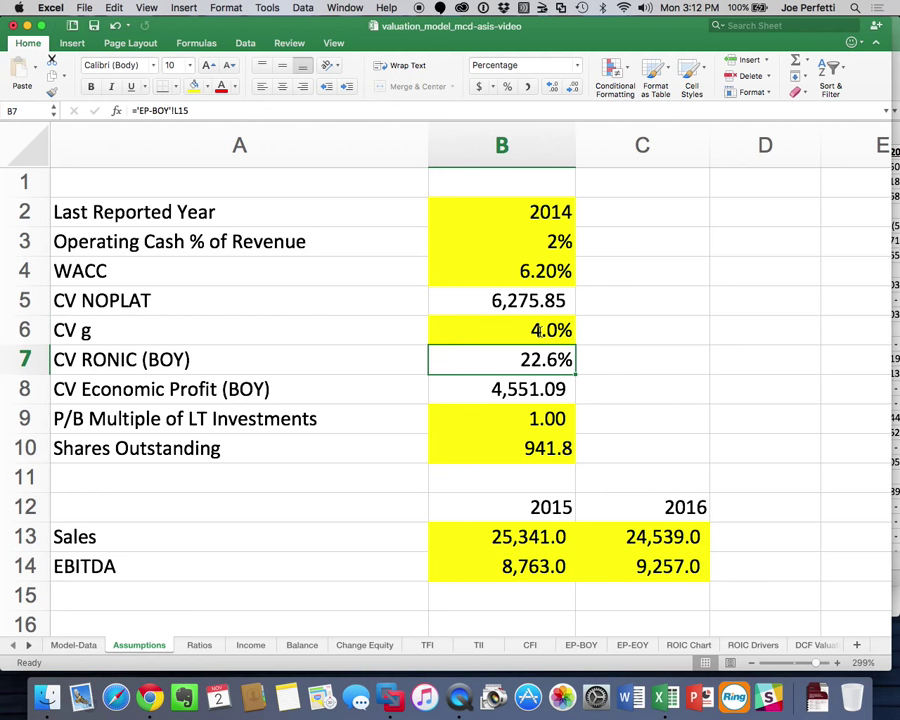
{"action": "left_click", "coordinate": [198, 645]}
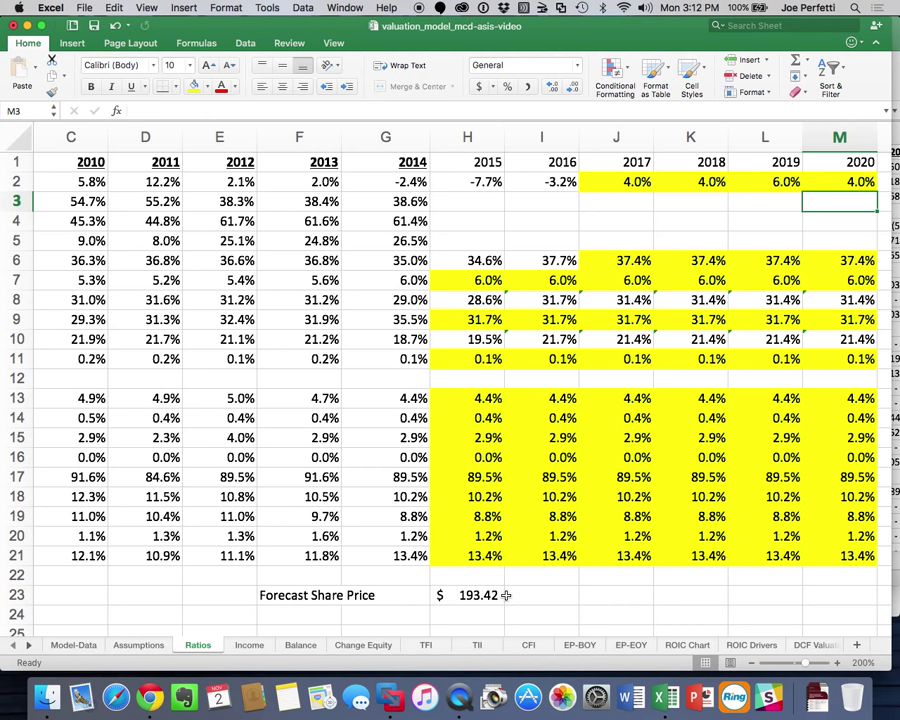
- Review the ROIC Chart and the implied multiples in row 11 of the Multiples sheet under the higher growth assumptions
{"action": "left_click", "coordinate": [686, 646]}
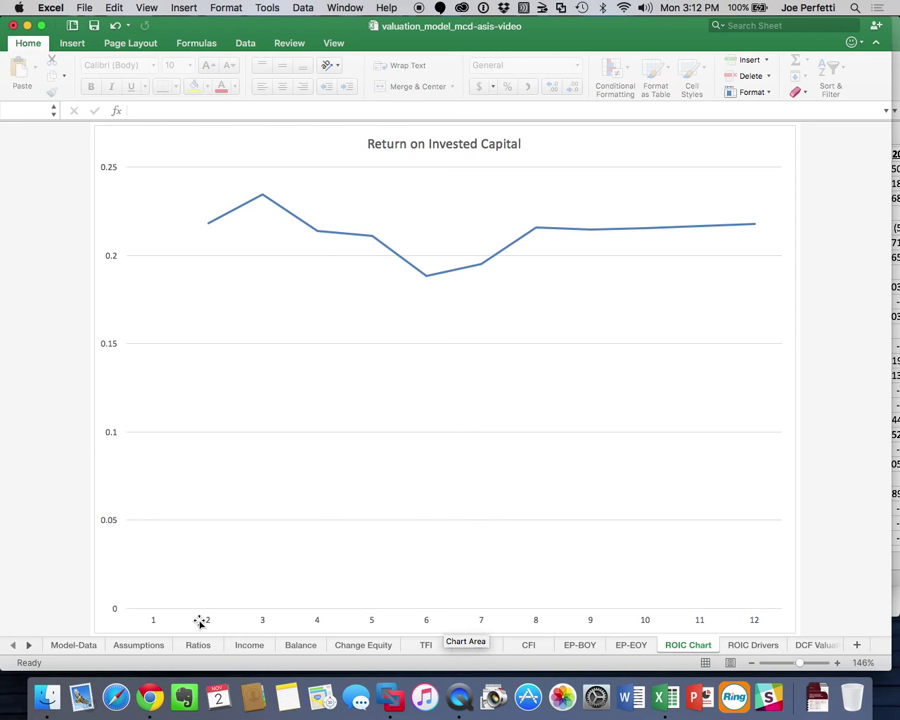
{"action": "left_click", "coordinate": [28, 647]}
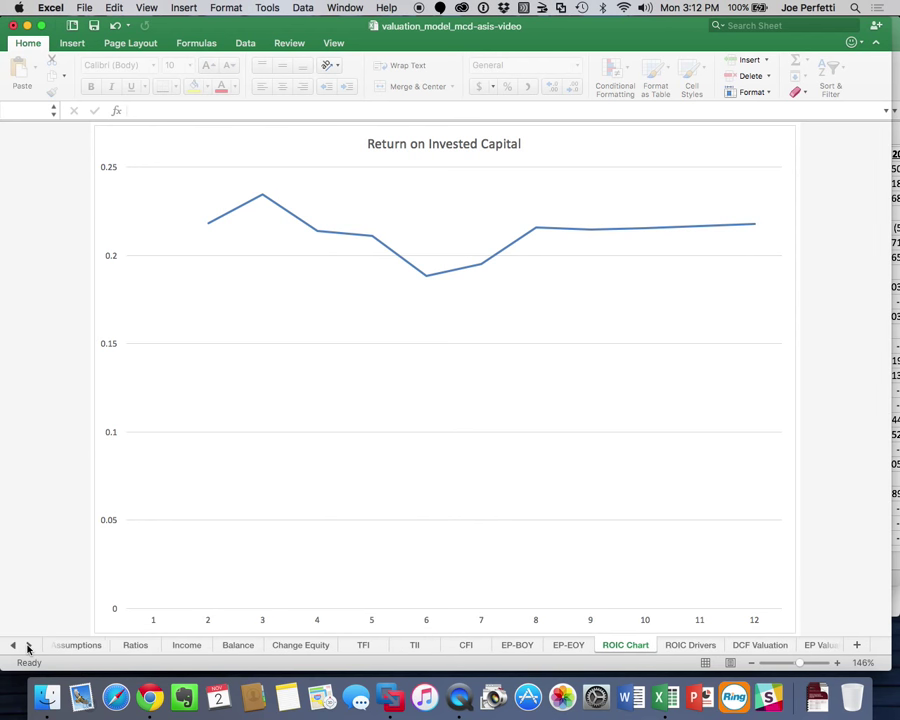
{"action": "left_click", "coordinate": [28, 647]}
{"action": "left_click", "coordinate": [28, 647]}
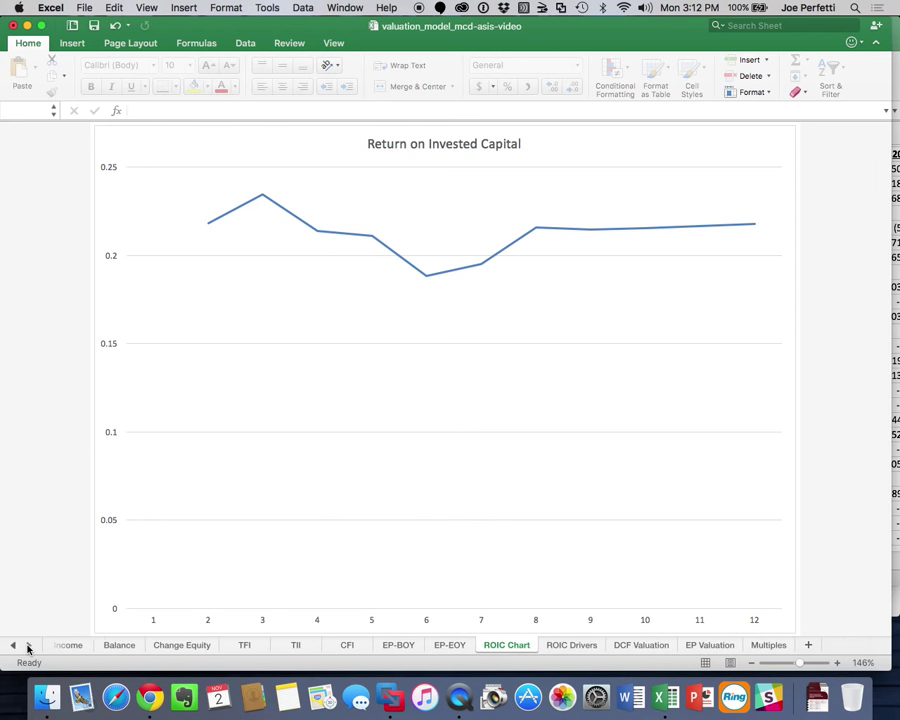
{"action": "left_click", "coordinate": [766, 645]}
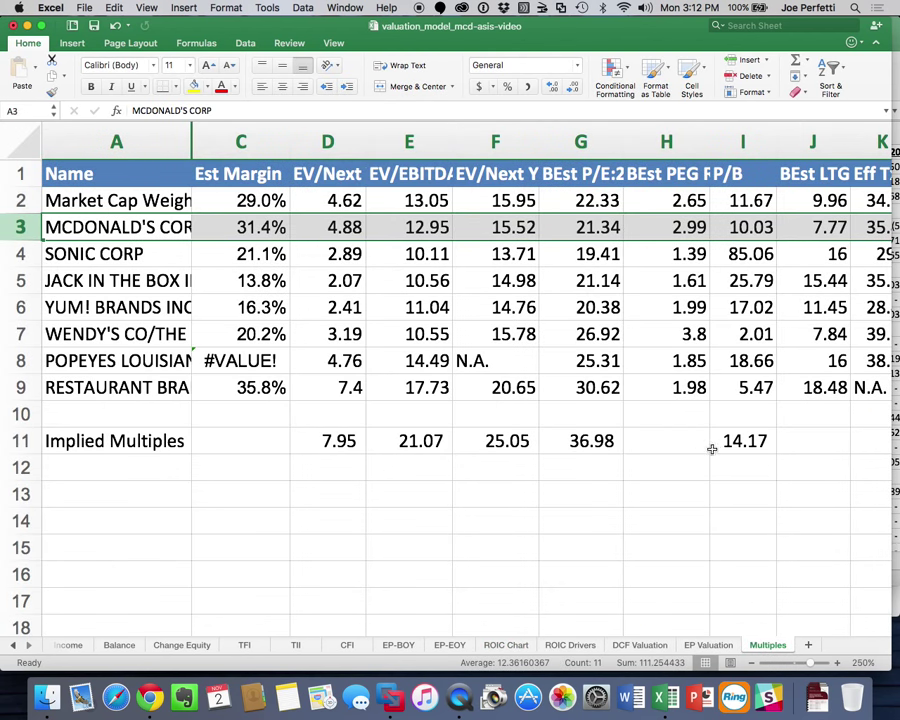
{"action": "left_click", "coordinate": [347, 449]}
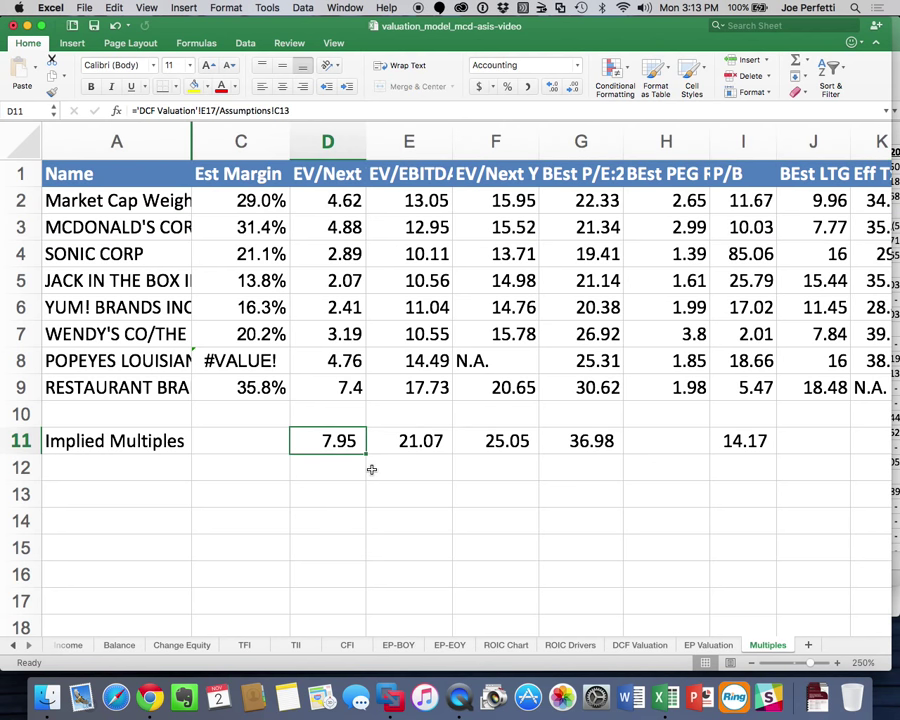
- Examine the implied EV, P/E and P/B multiples in row 11 against the market-cap-weighted average and peer companies in rows 2 to 9
{"action": "left_click", "coordinate": [412, 438]}
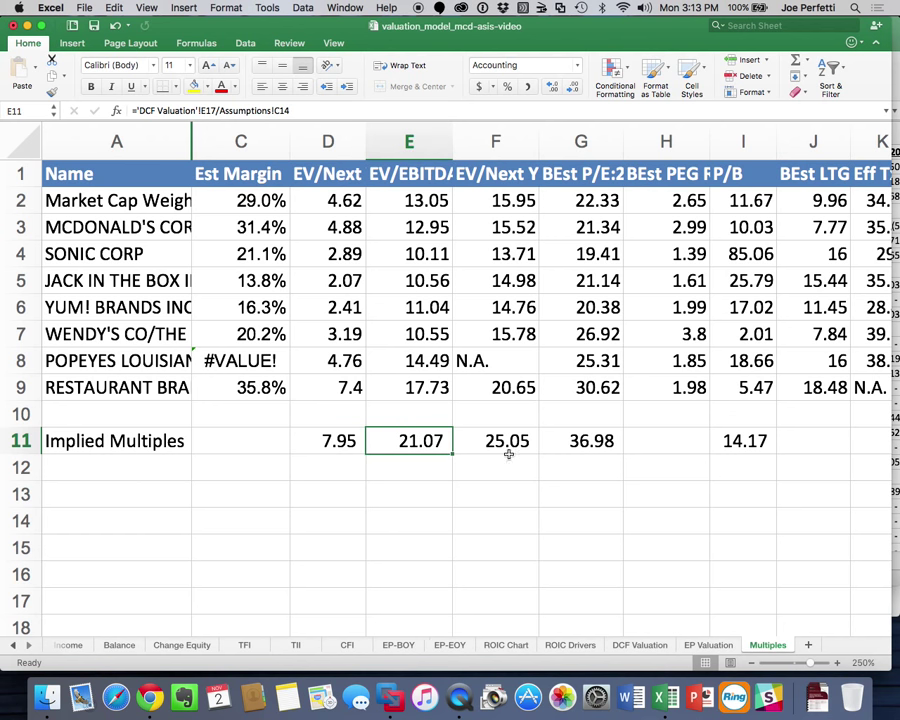
{"action": "left_click", "coordinate": [586, 444]}
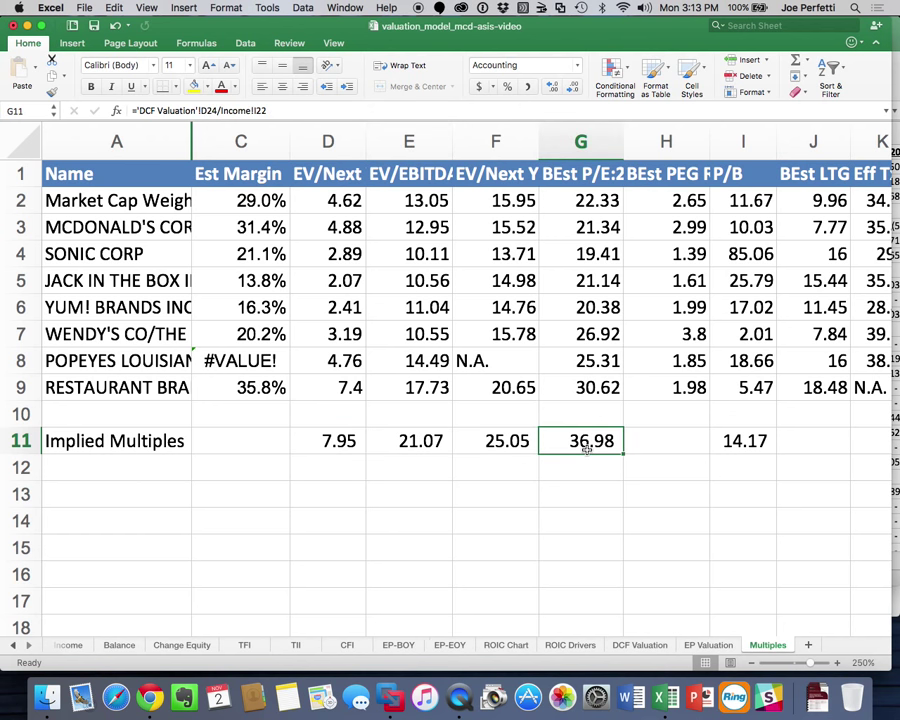
{"action": "left_click", "coordinate": [750, 444]}
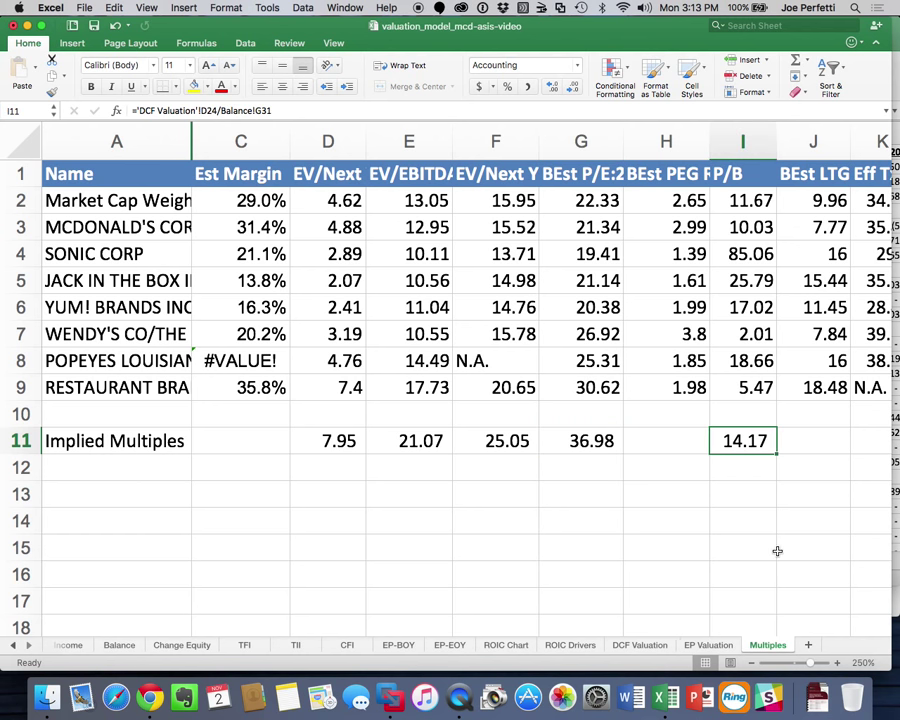
{"action": "left_click", "coordinate": [511, 444]}
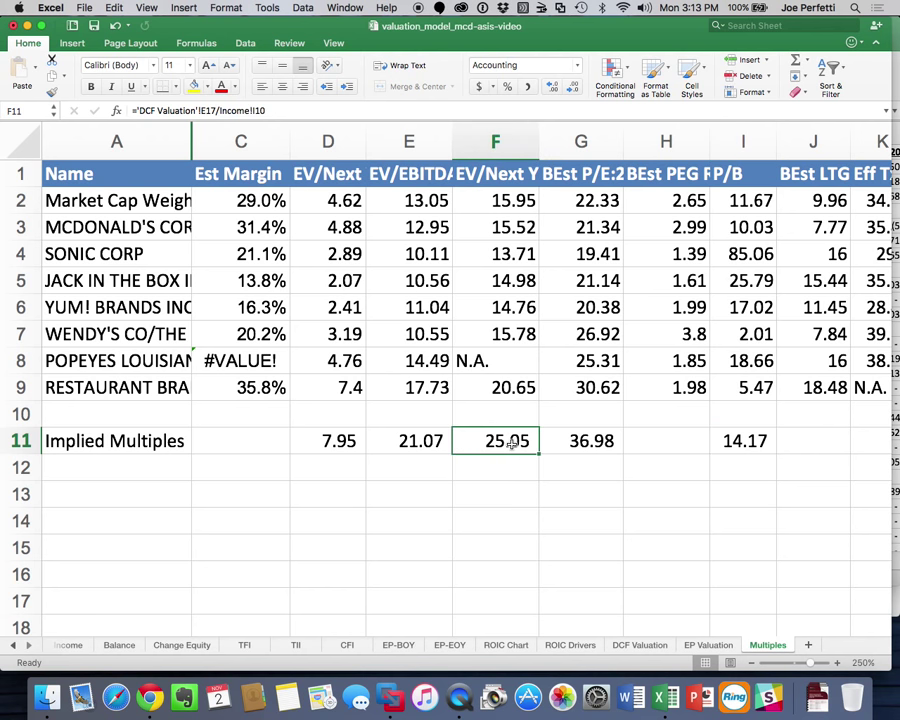
{"action": "left_click", "coordinate": [30, 200]}
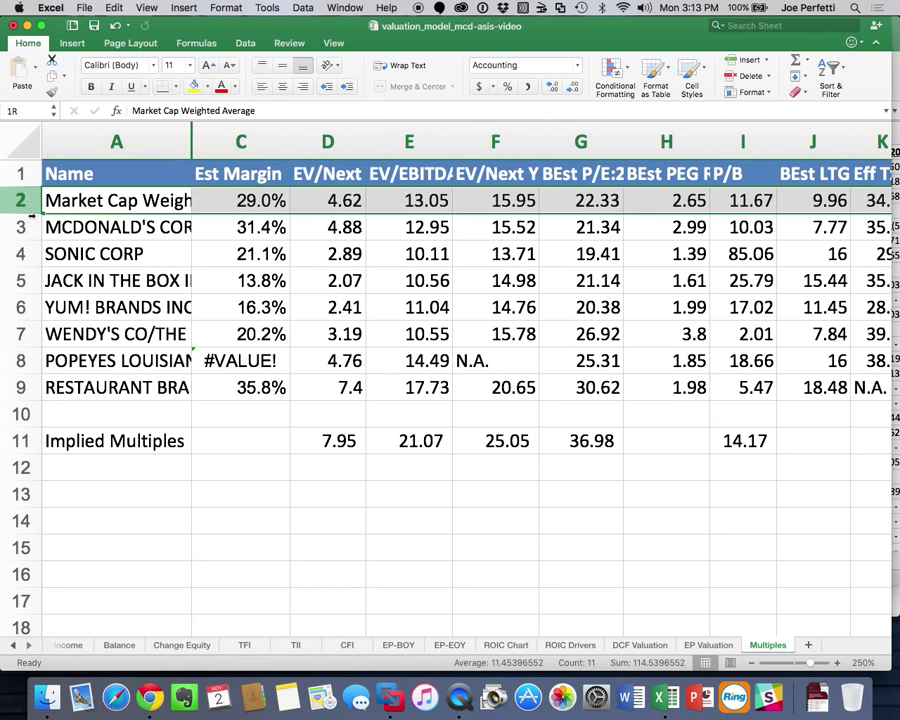
{"action": "left_click_drag", "start_coordinate": [30, 200], "coordinate": [28, 385]}
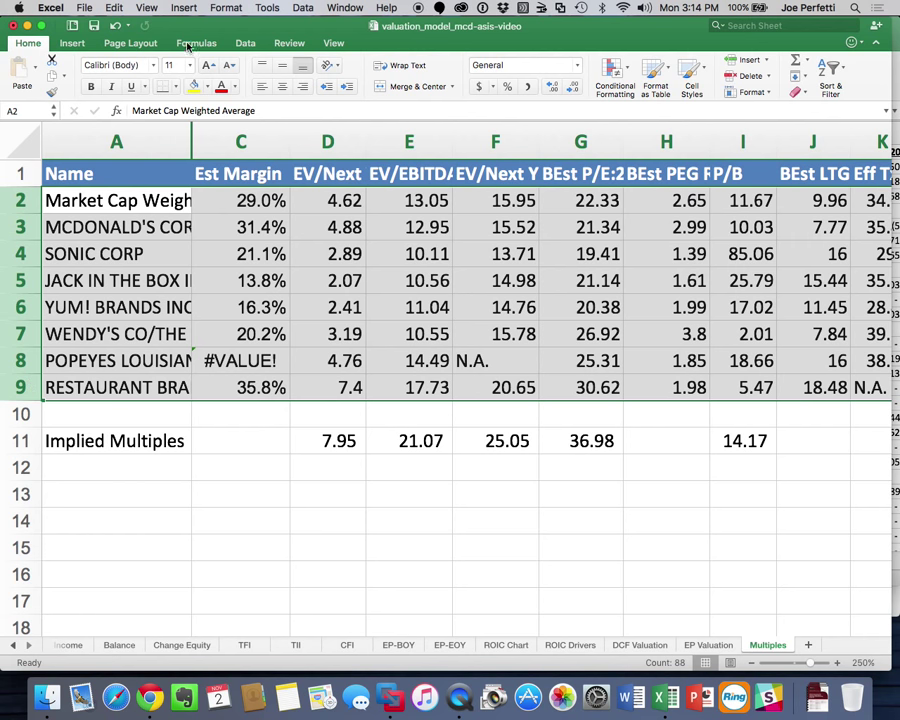
- Undo the higher growth assumptions: the CV g change and the revenue growth changes for 2020, 2019 and 2017–2018
{"action": "left_click", "coordinate": [120, 29]}
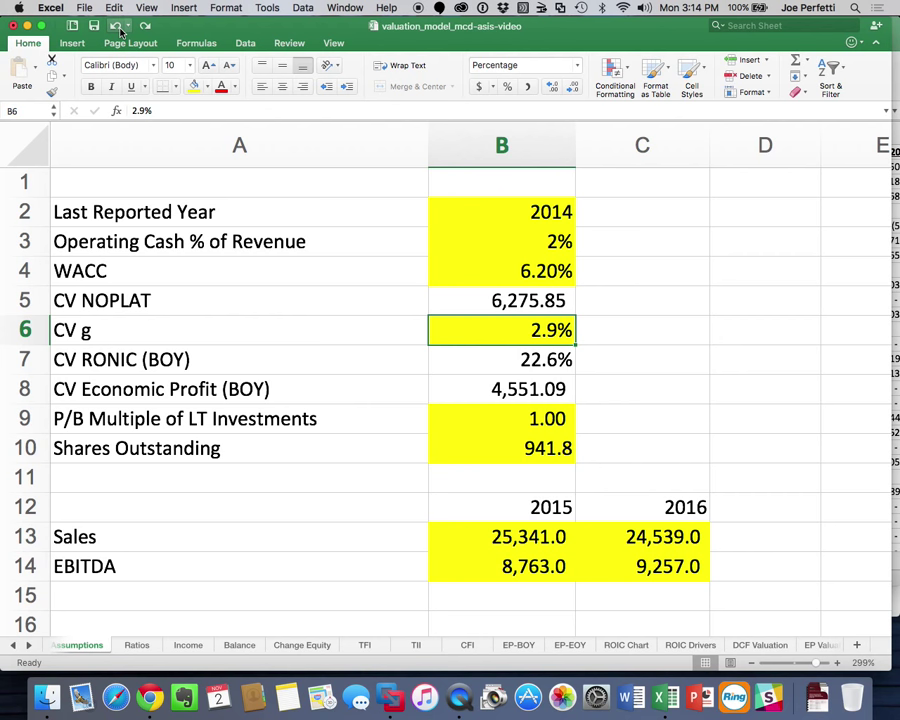
{"action": "left_click", "coordinate": [120, 29]}
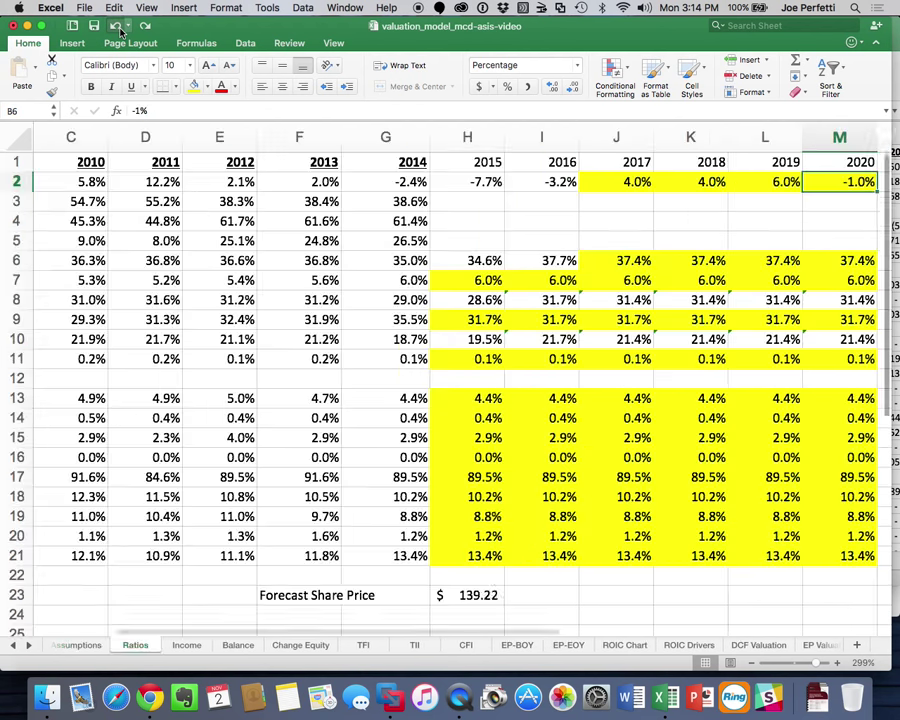
{"action": "left_click", "coordinate": [120, 29]}
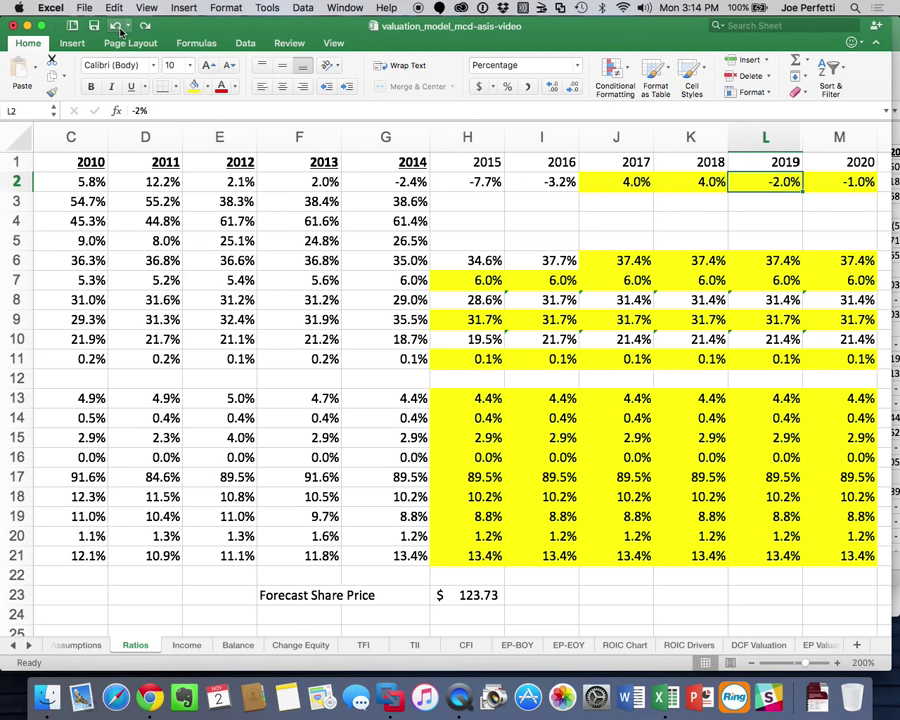
{"action": "left_click", "coordinate": [120, 29]}
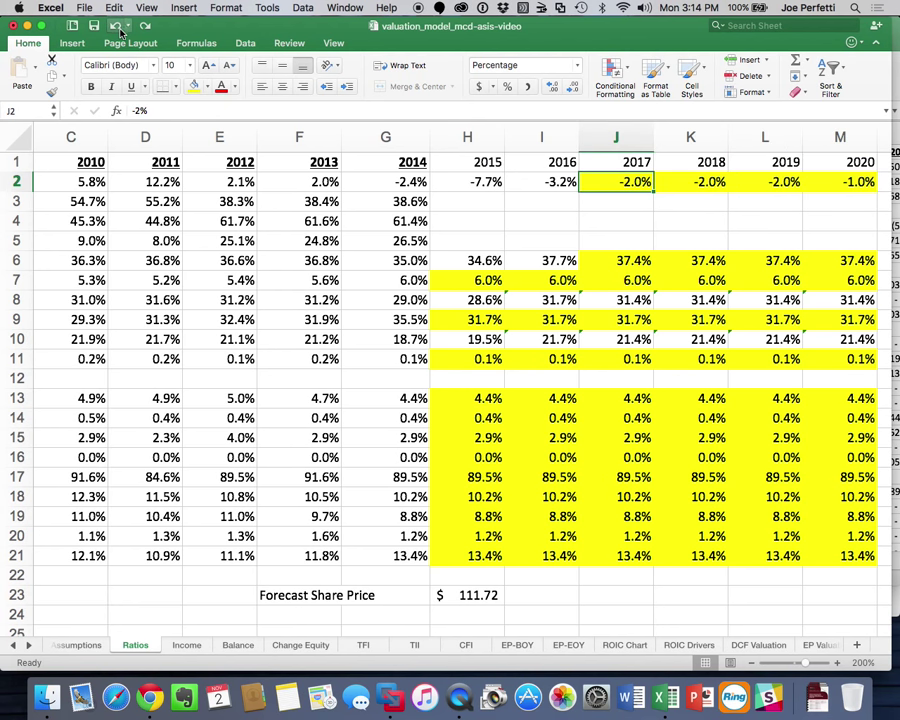